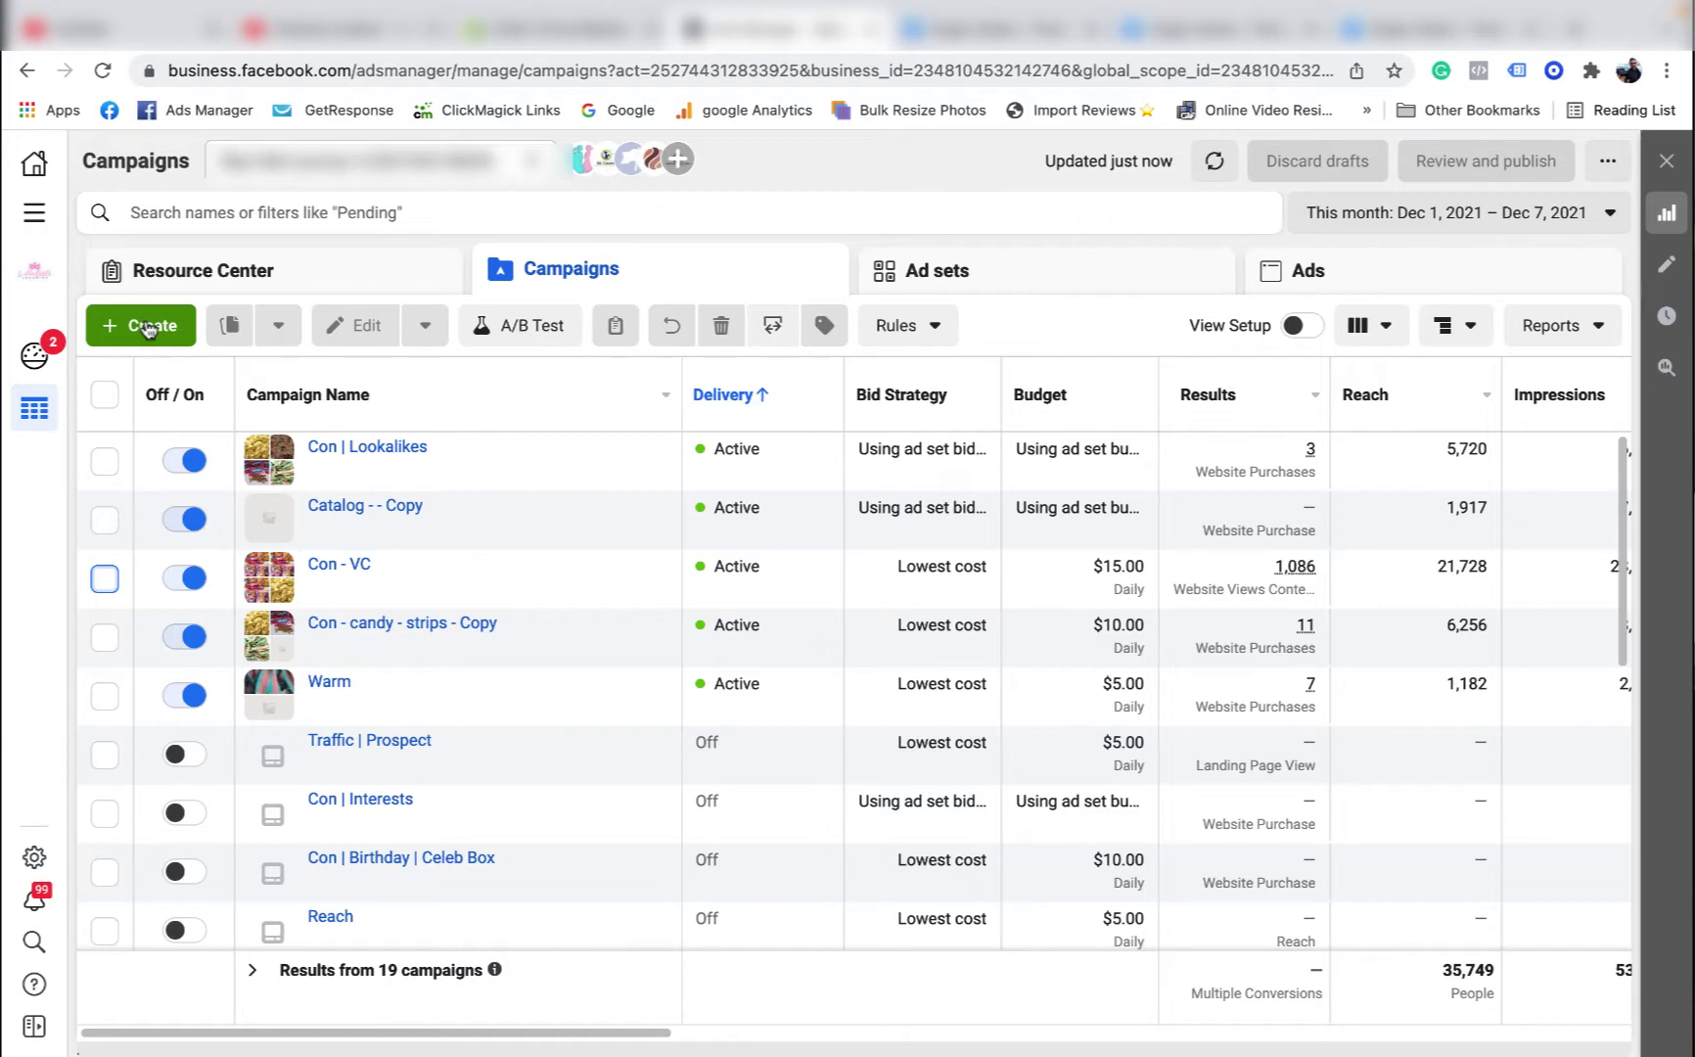
Step: Review the Con | Kmart | 18/35 ad set settings in the Con - VC campaign
{"action": "left_click", "coordinate": [105, 579]}
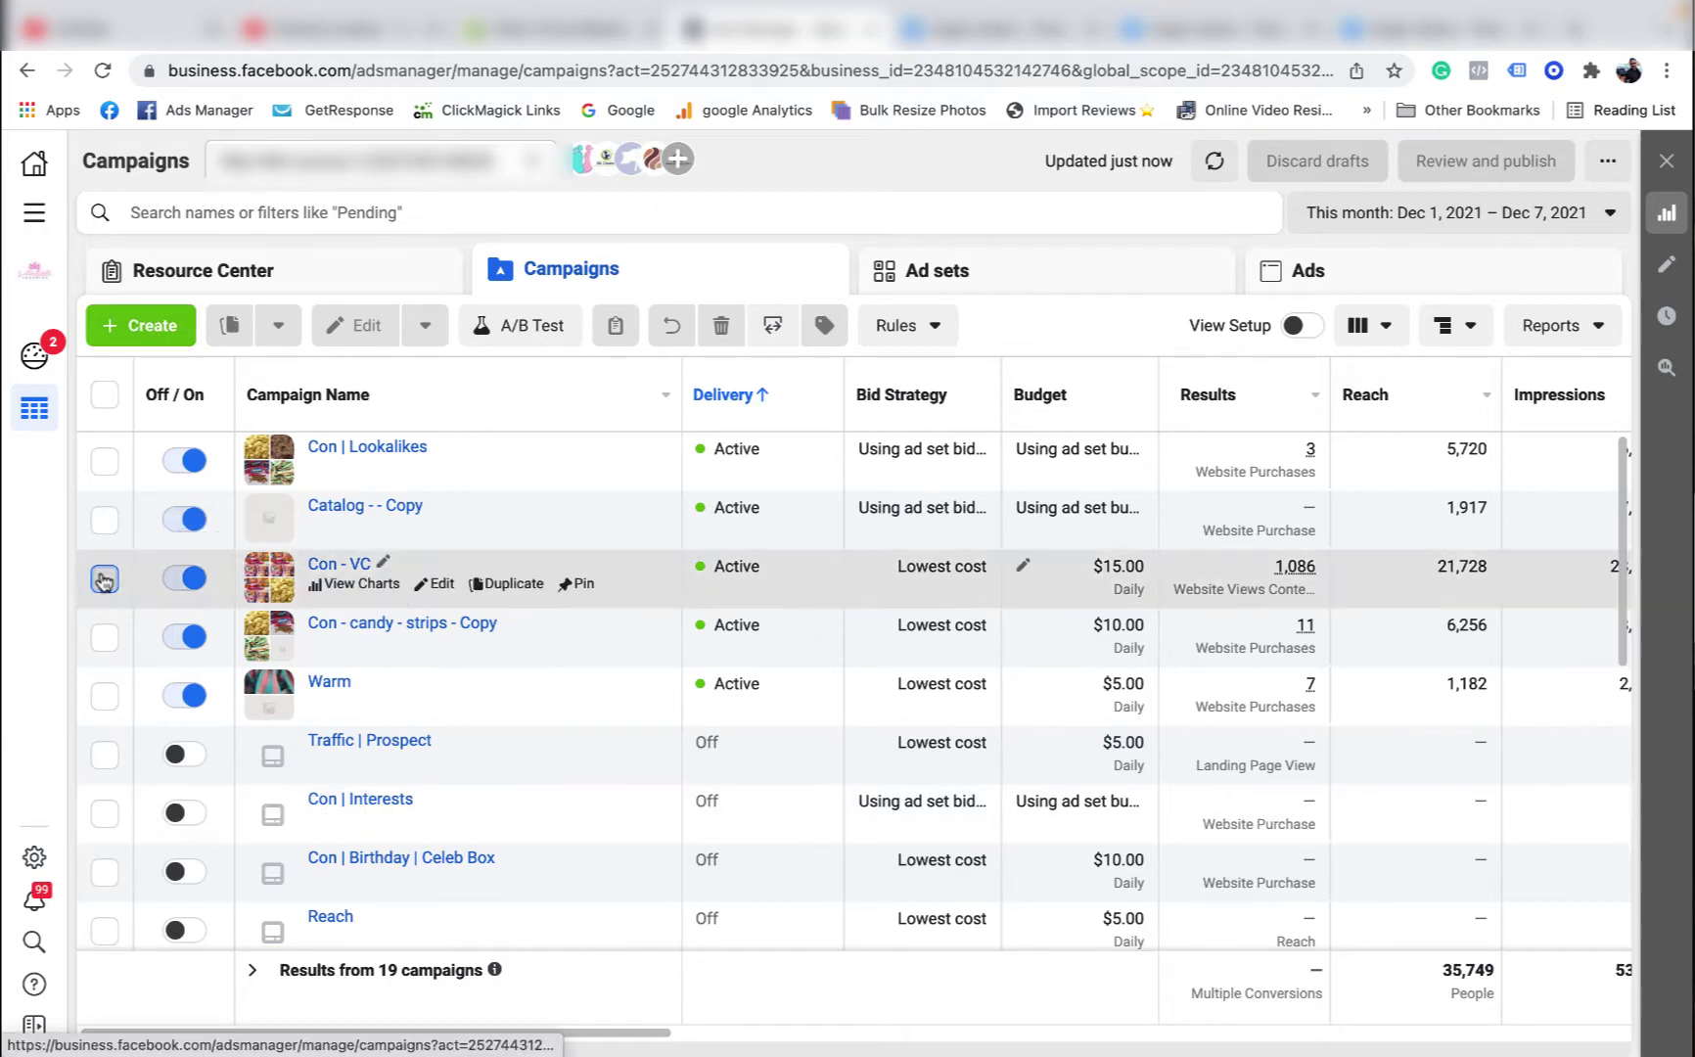
{"action": "left_click", "coordinate": [443, 585]}
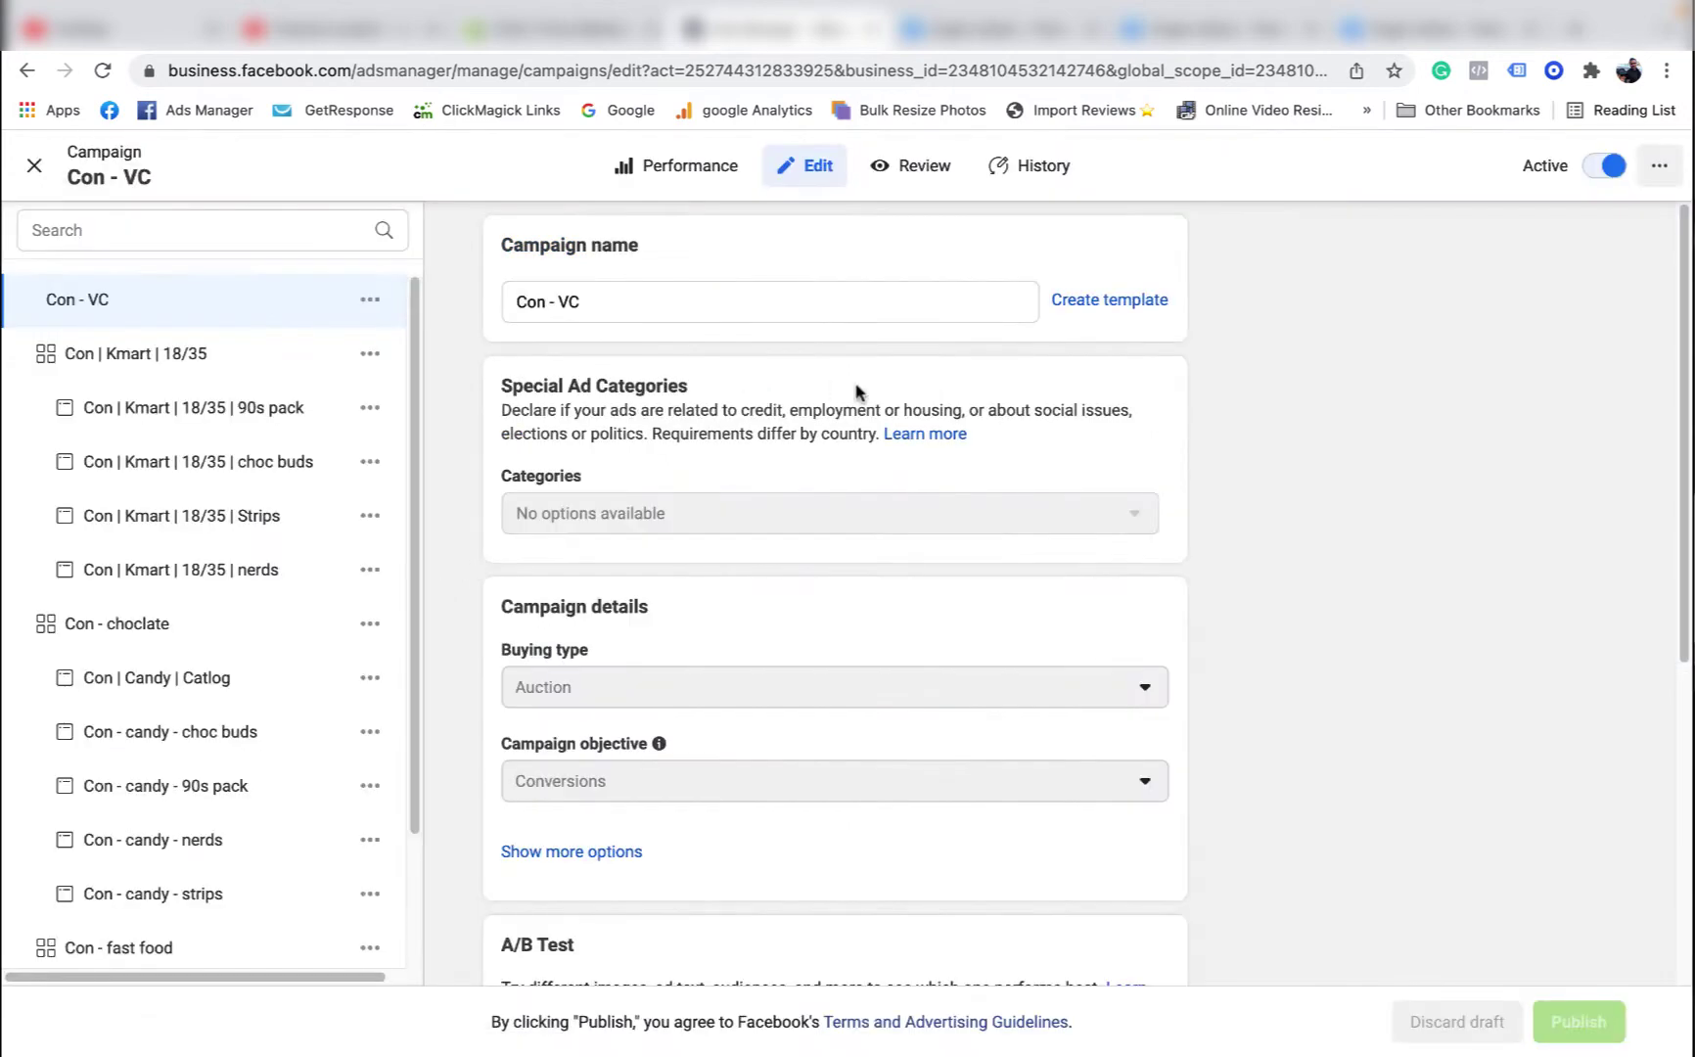
{"action": "left_click", "coordinate": [142, 358]}
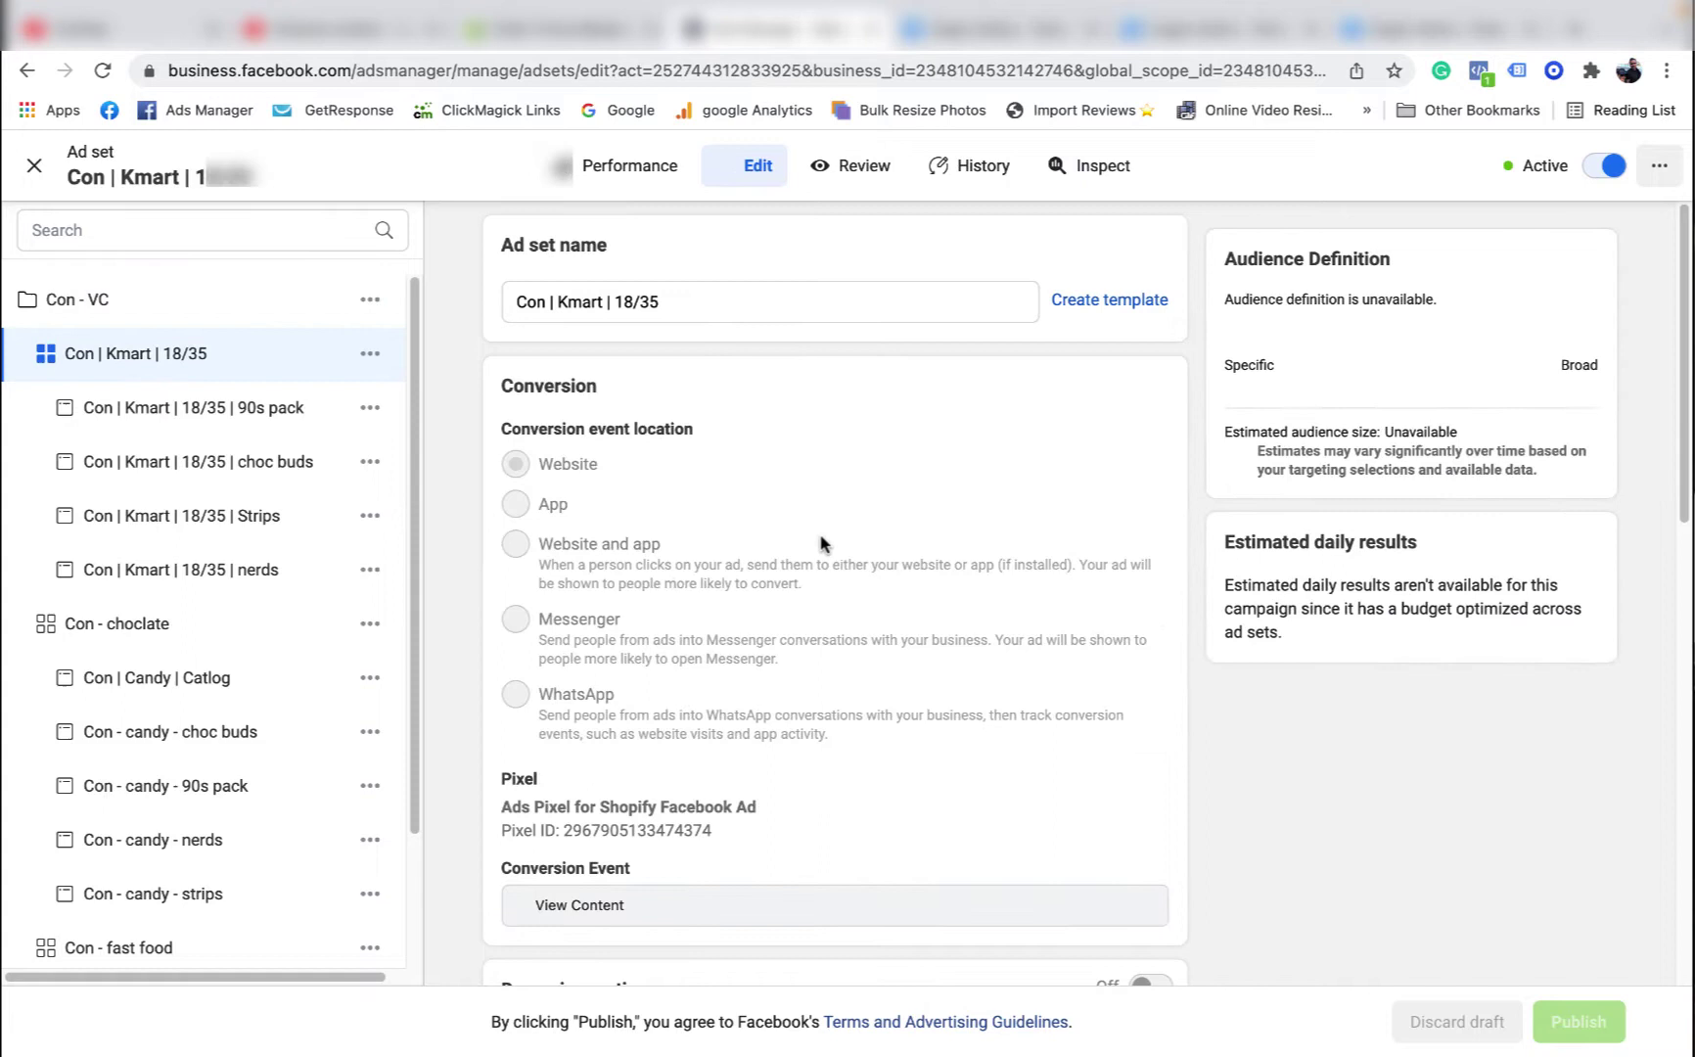
{"action": "scroll", "coordinate": [764, 921], "scroll_direction": "down", "scroll_amount": 3}
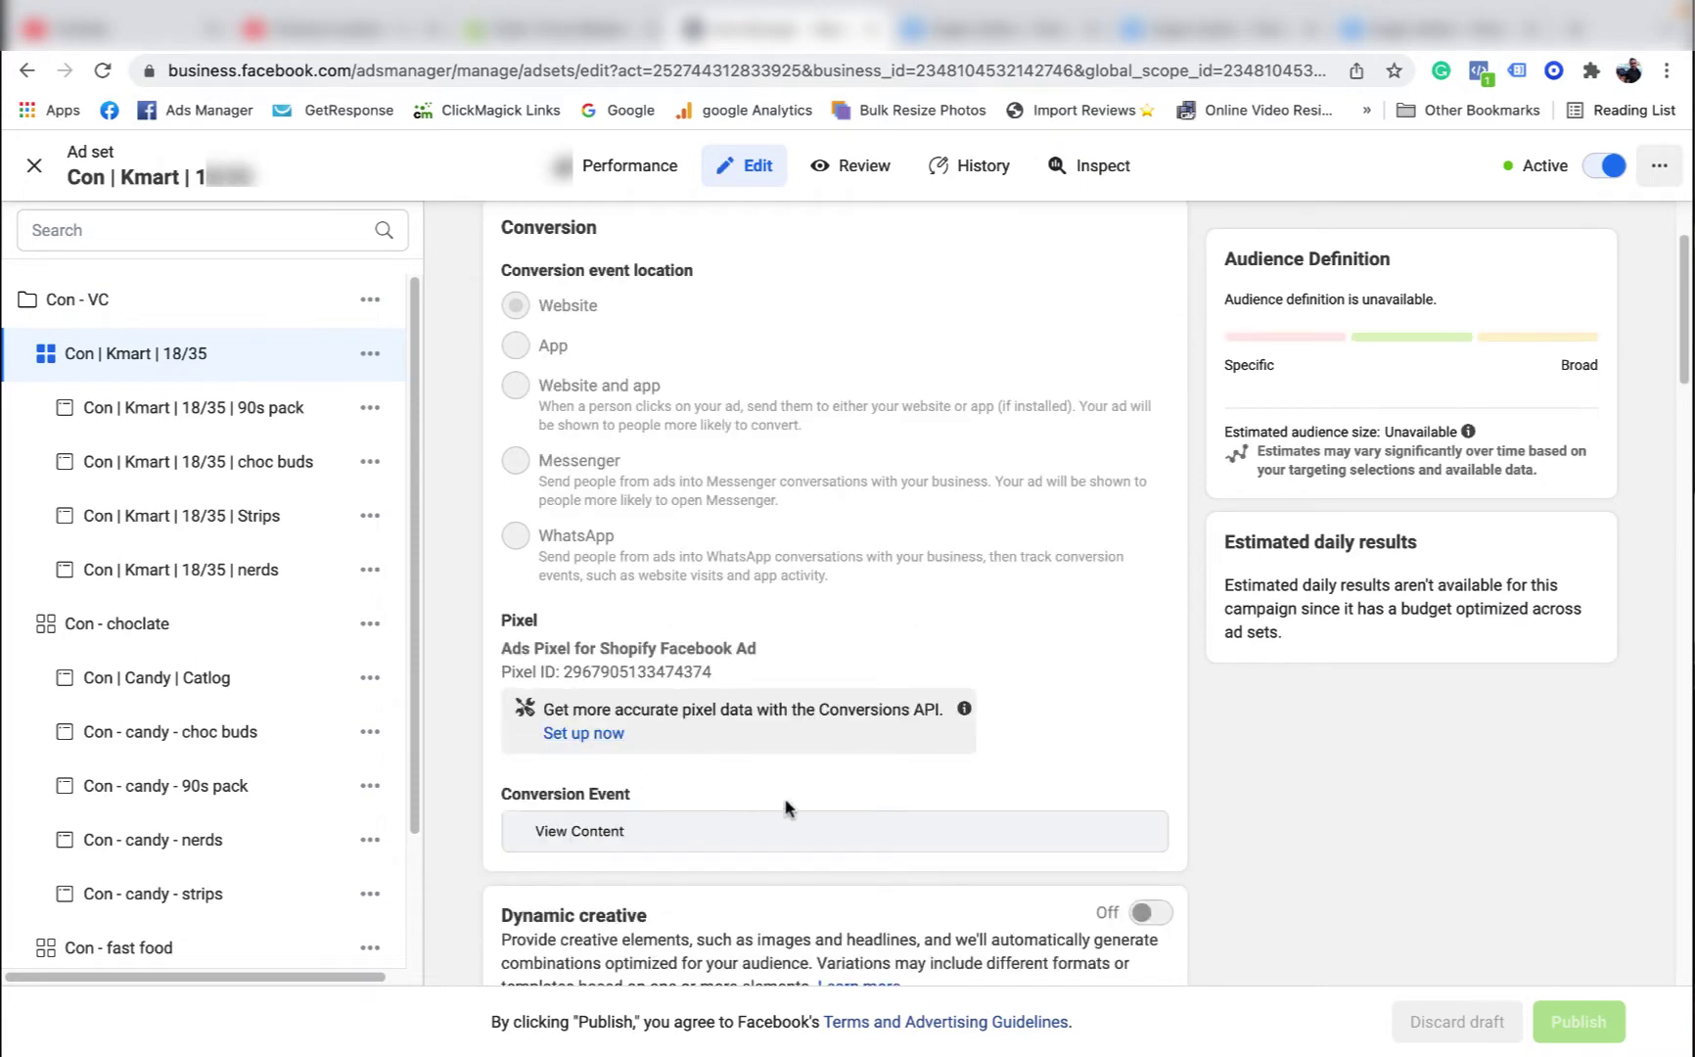
{"action": "left_click", "coordinate": [34, 164]}
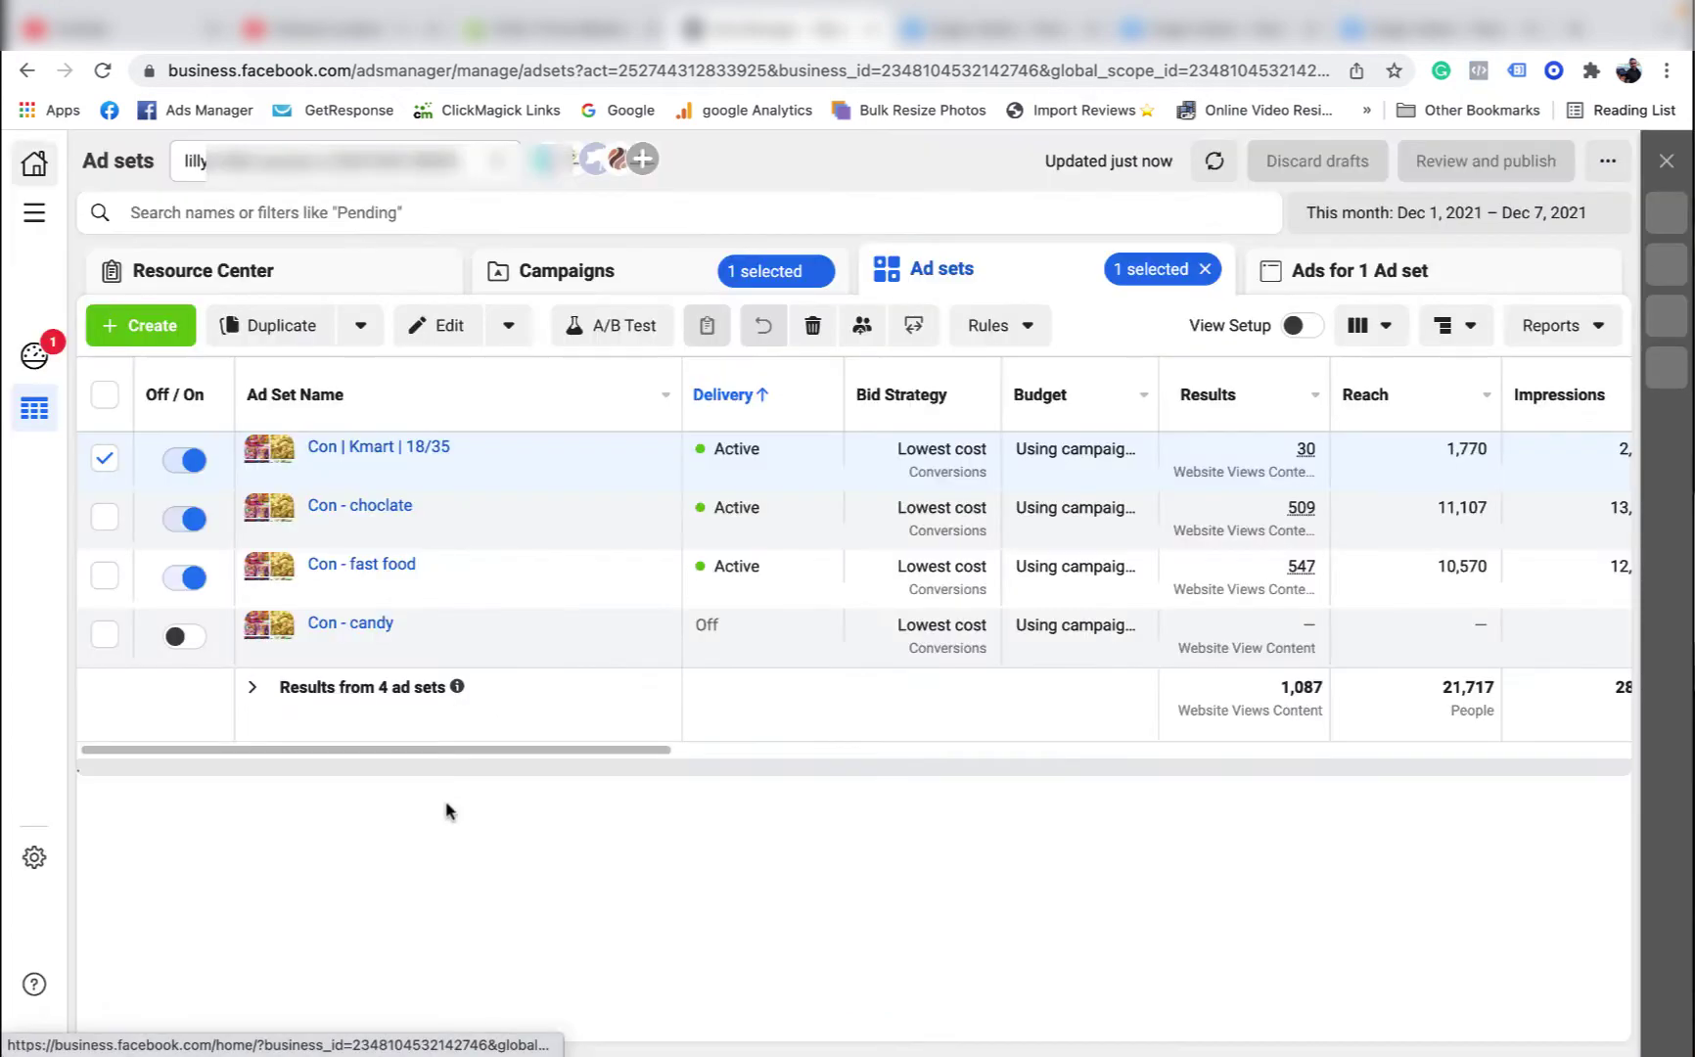
Step: Adjust the ads table and return to the campaign list with Con - VC deselected
{"action": "left_click_drag", "start_coordinate": [460, 754], "coordinate": [1121, 760]}
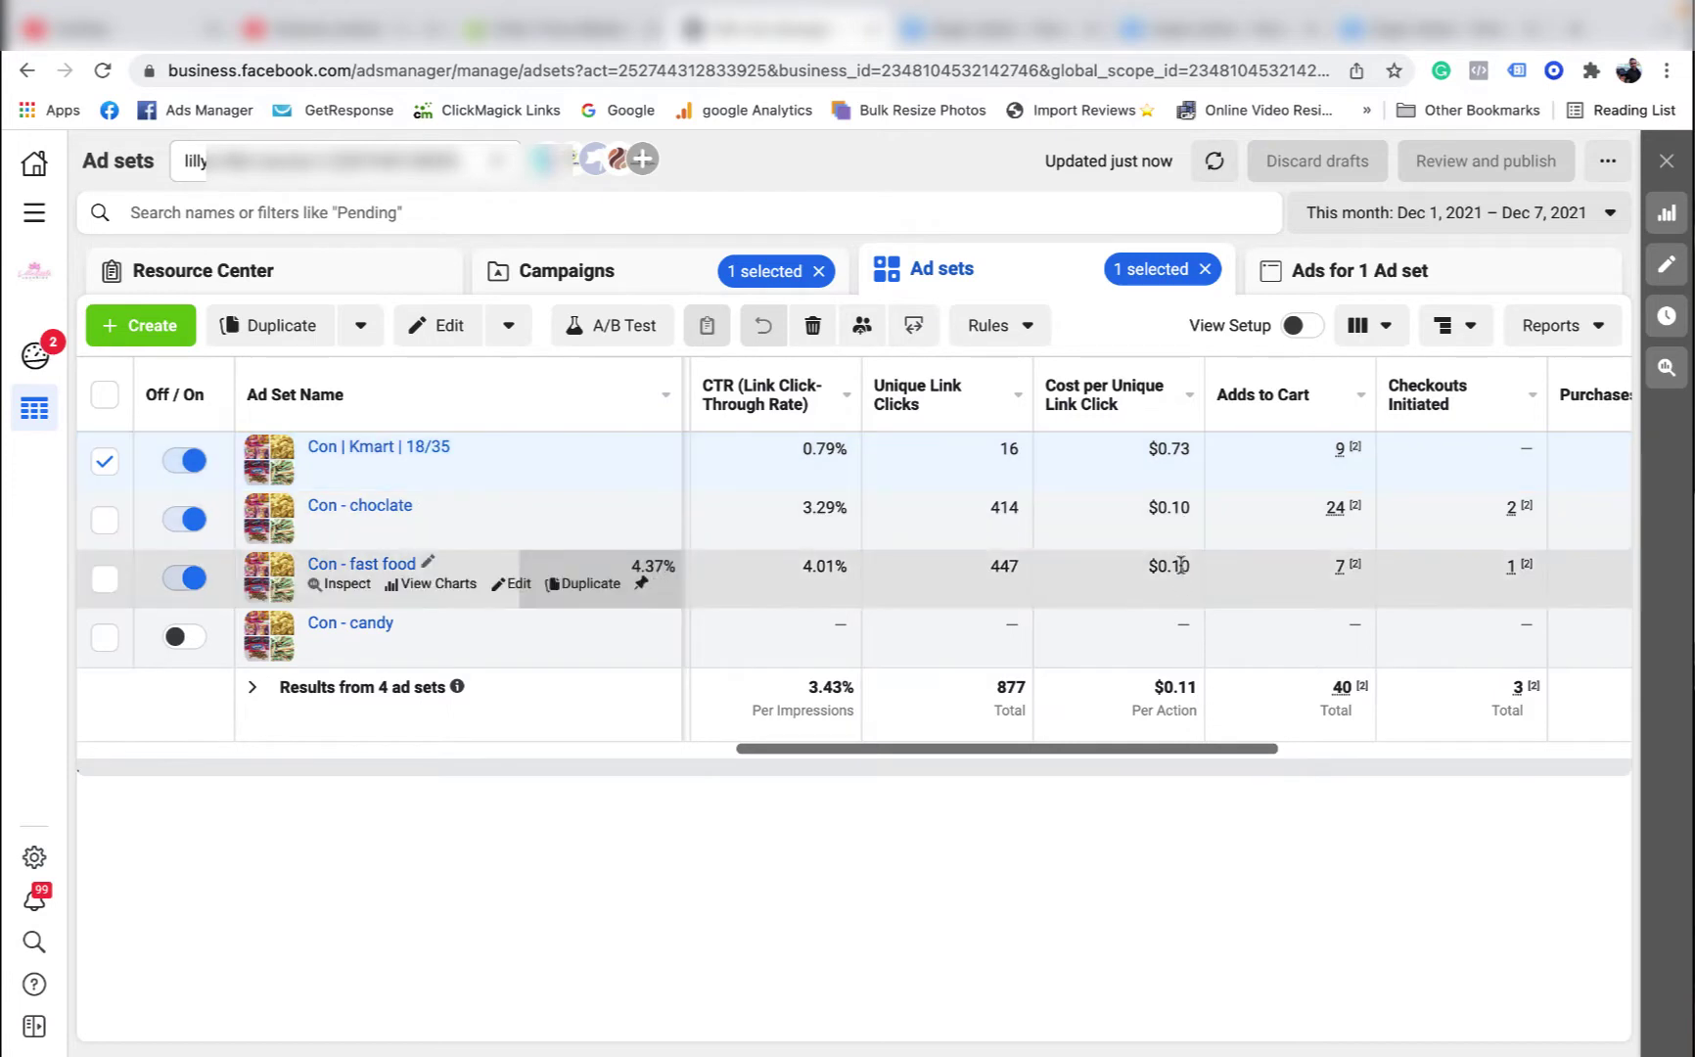
{"action": "left_click_drag", "start_coordinate": [1093, 769], "coordinate": [1254, 756]}
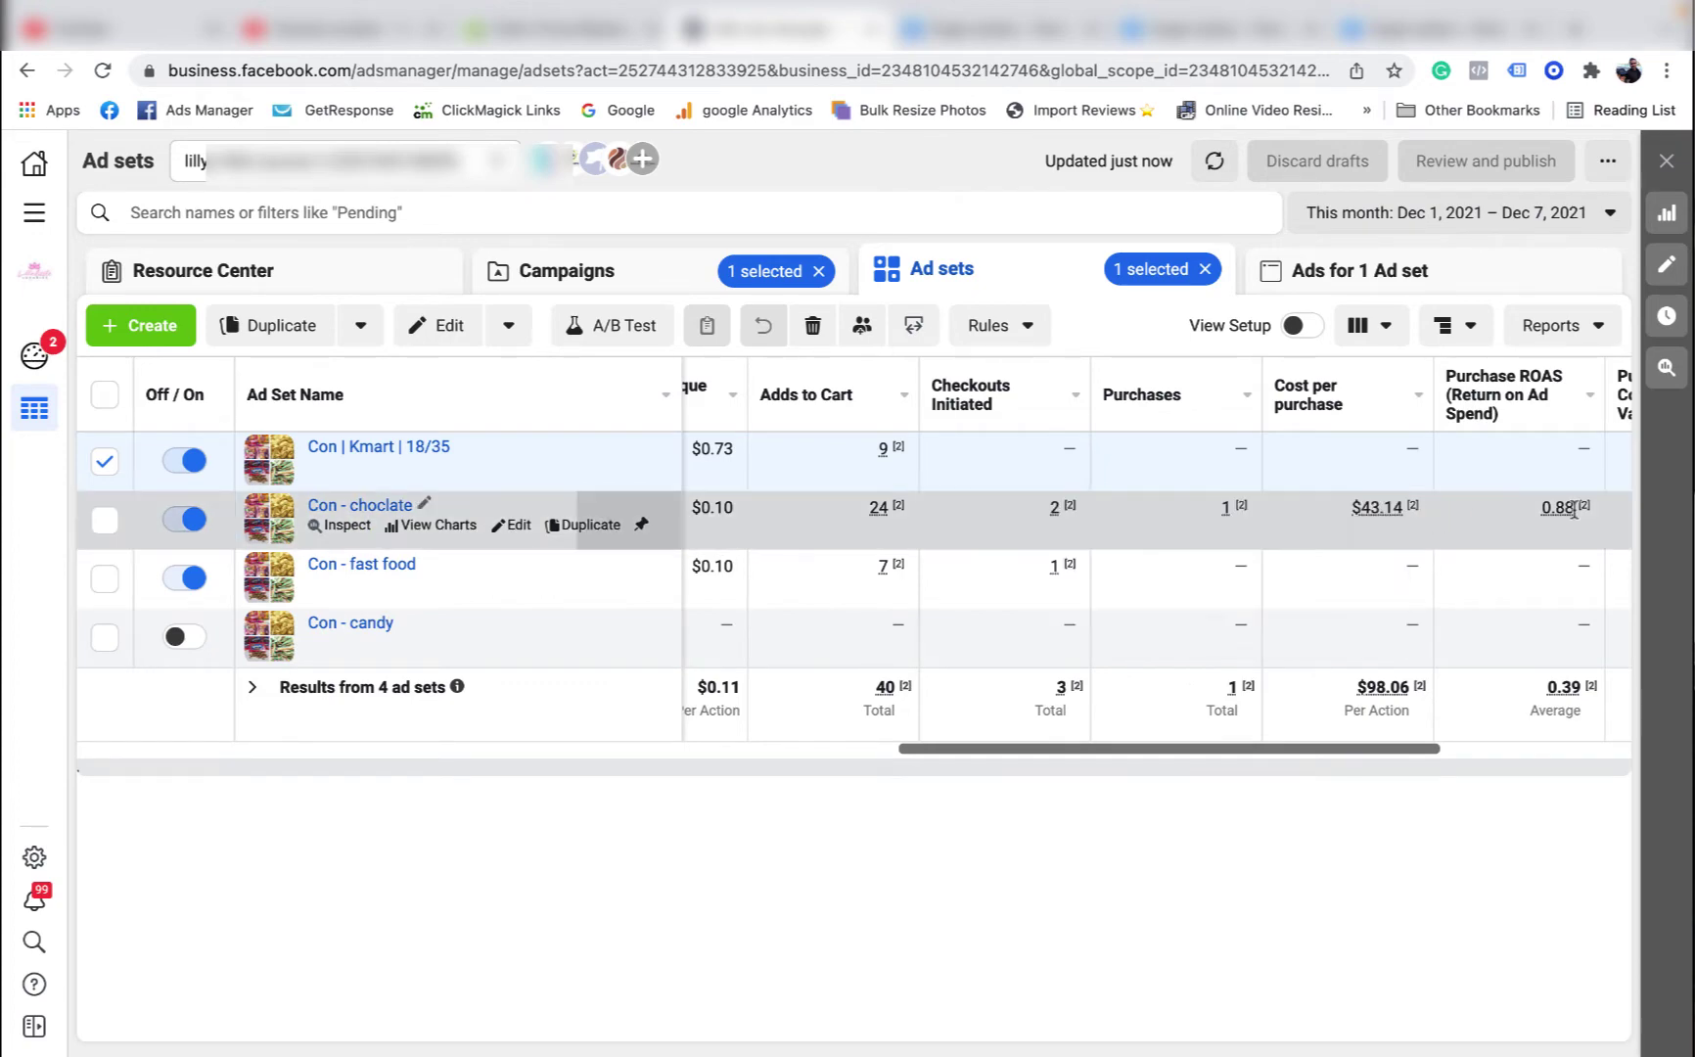
{"action": "left_click_drag", "start_coordinate": [1288, 742], "coordinate": [1091, 744]}
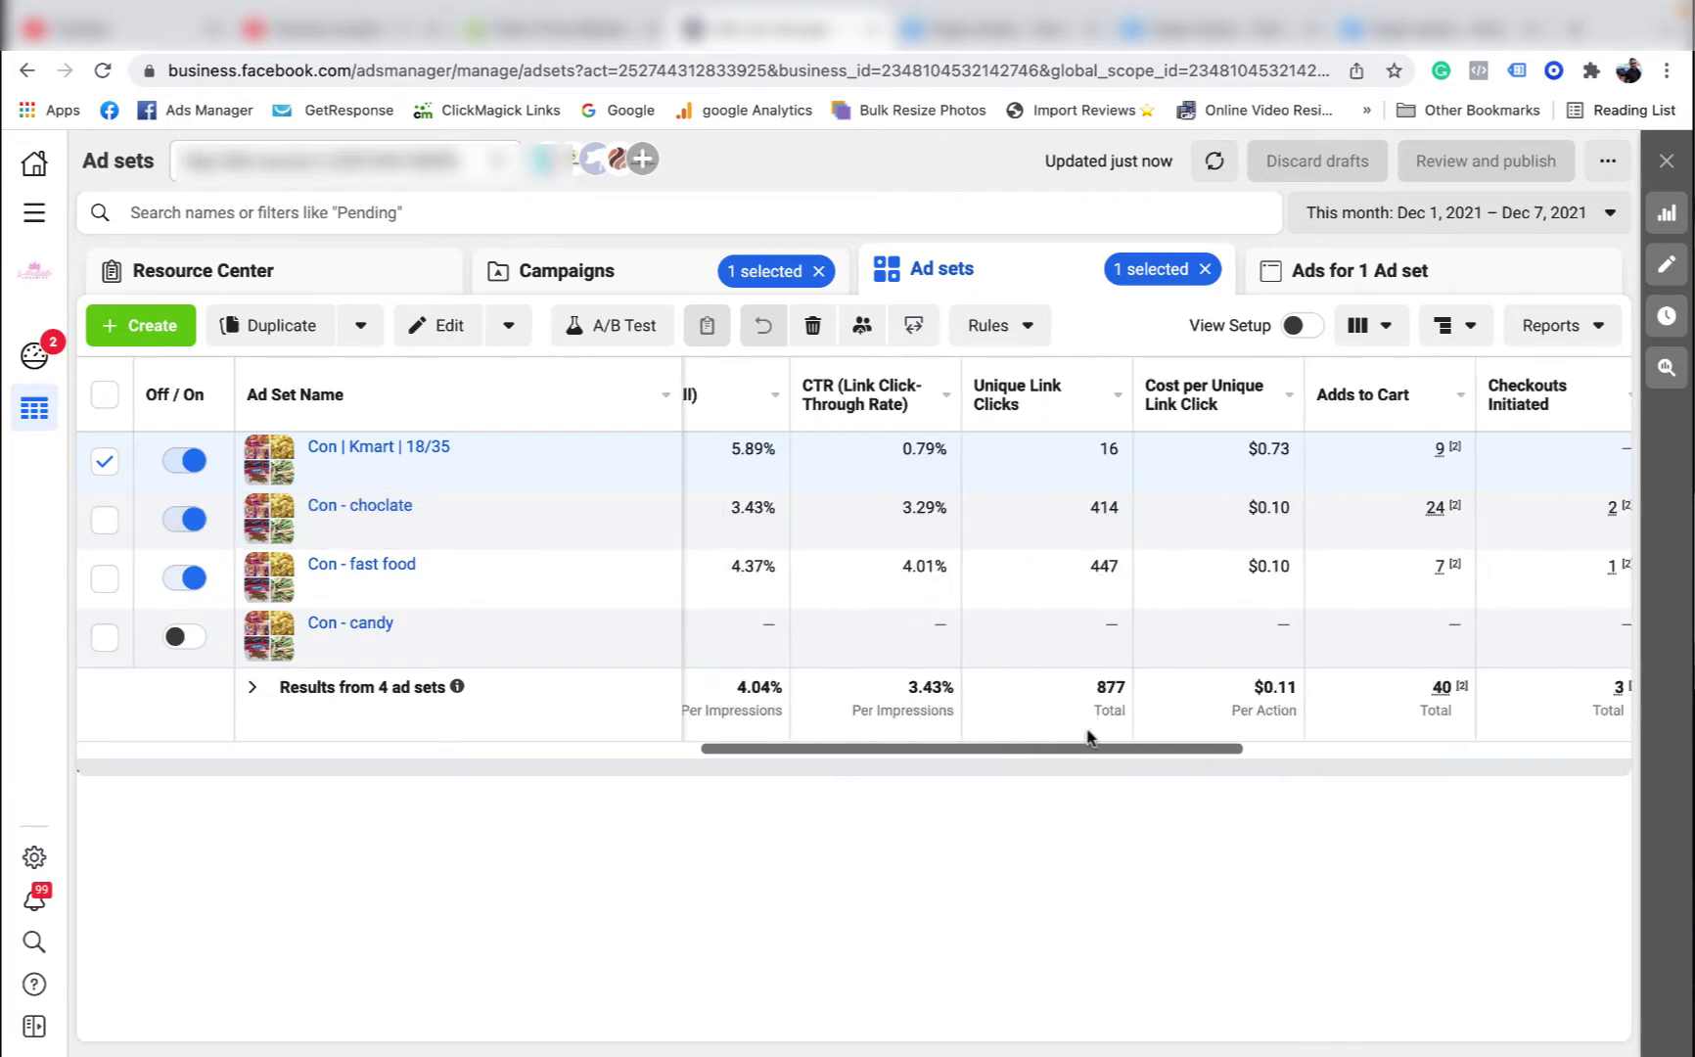
{"action": "left_click", "coordinate": [599, 270]}
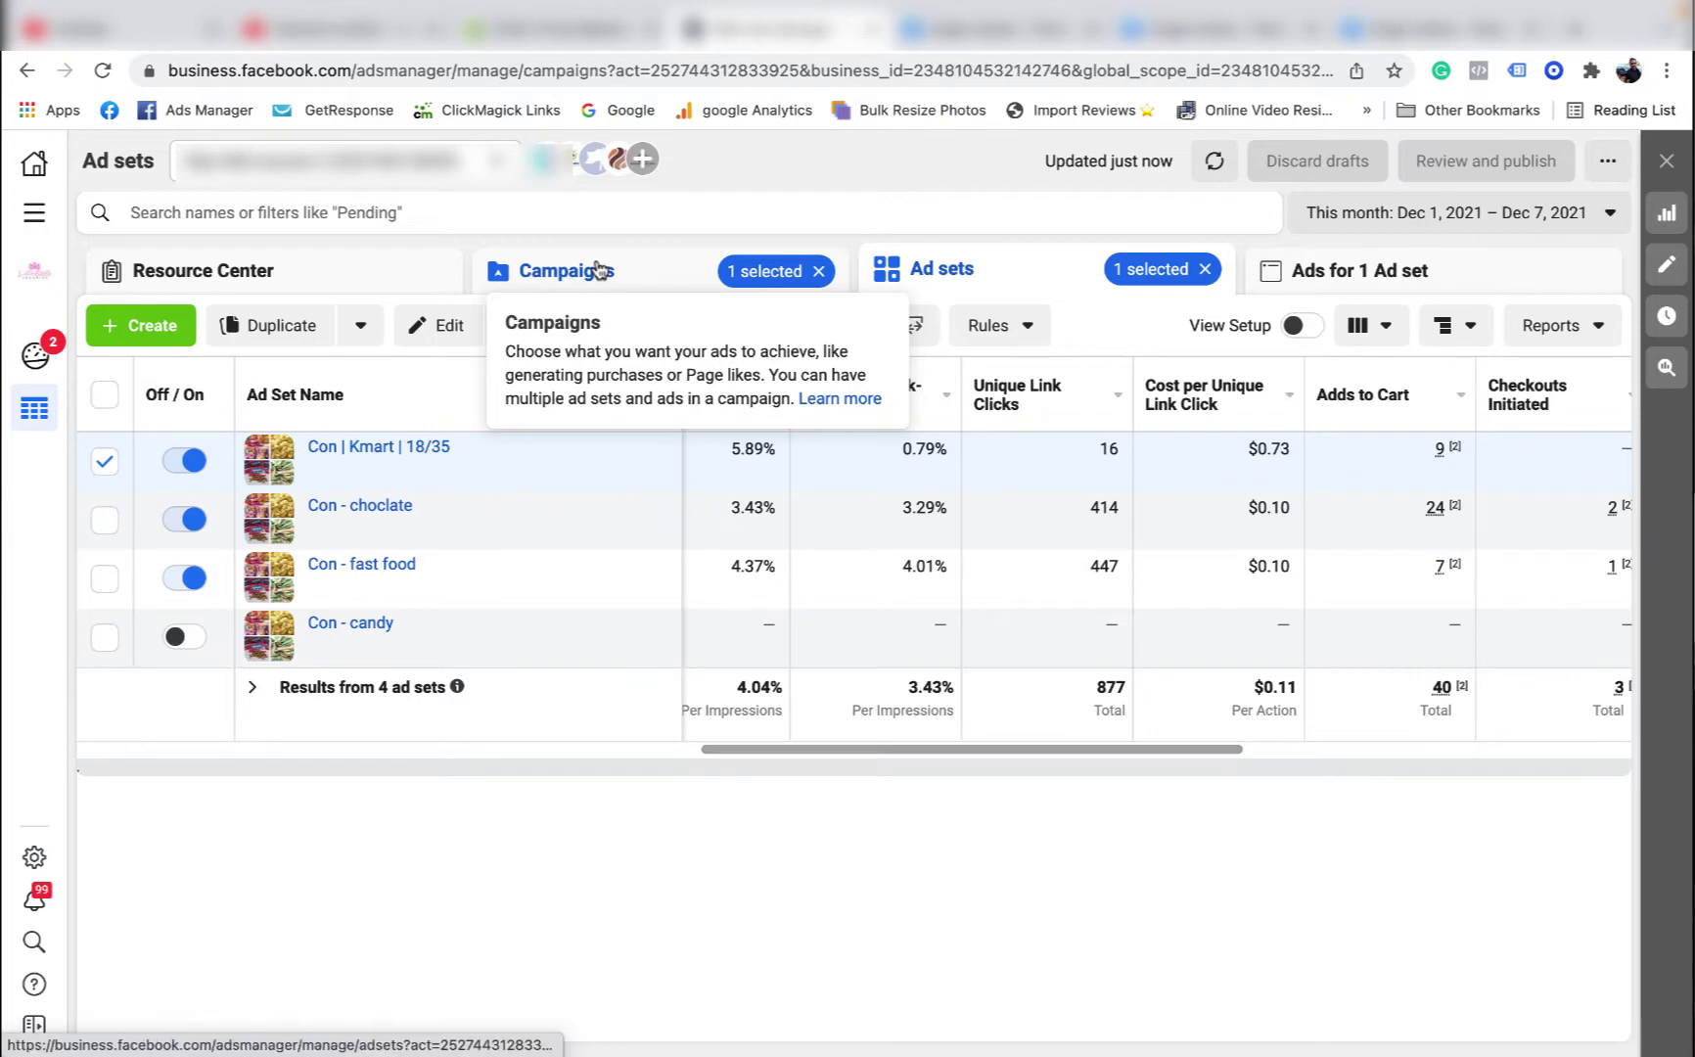
{"action": "left_click", "coordinate": [106, 580]}
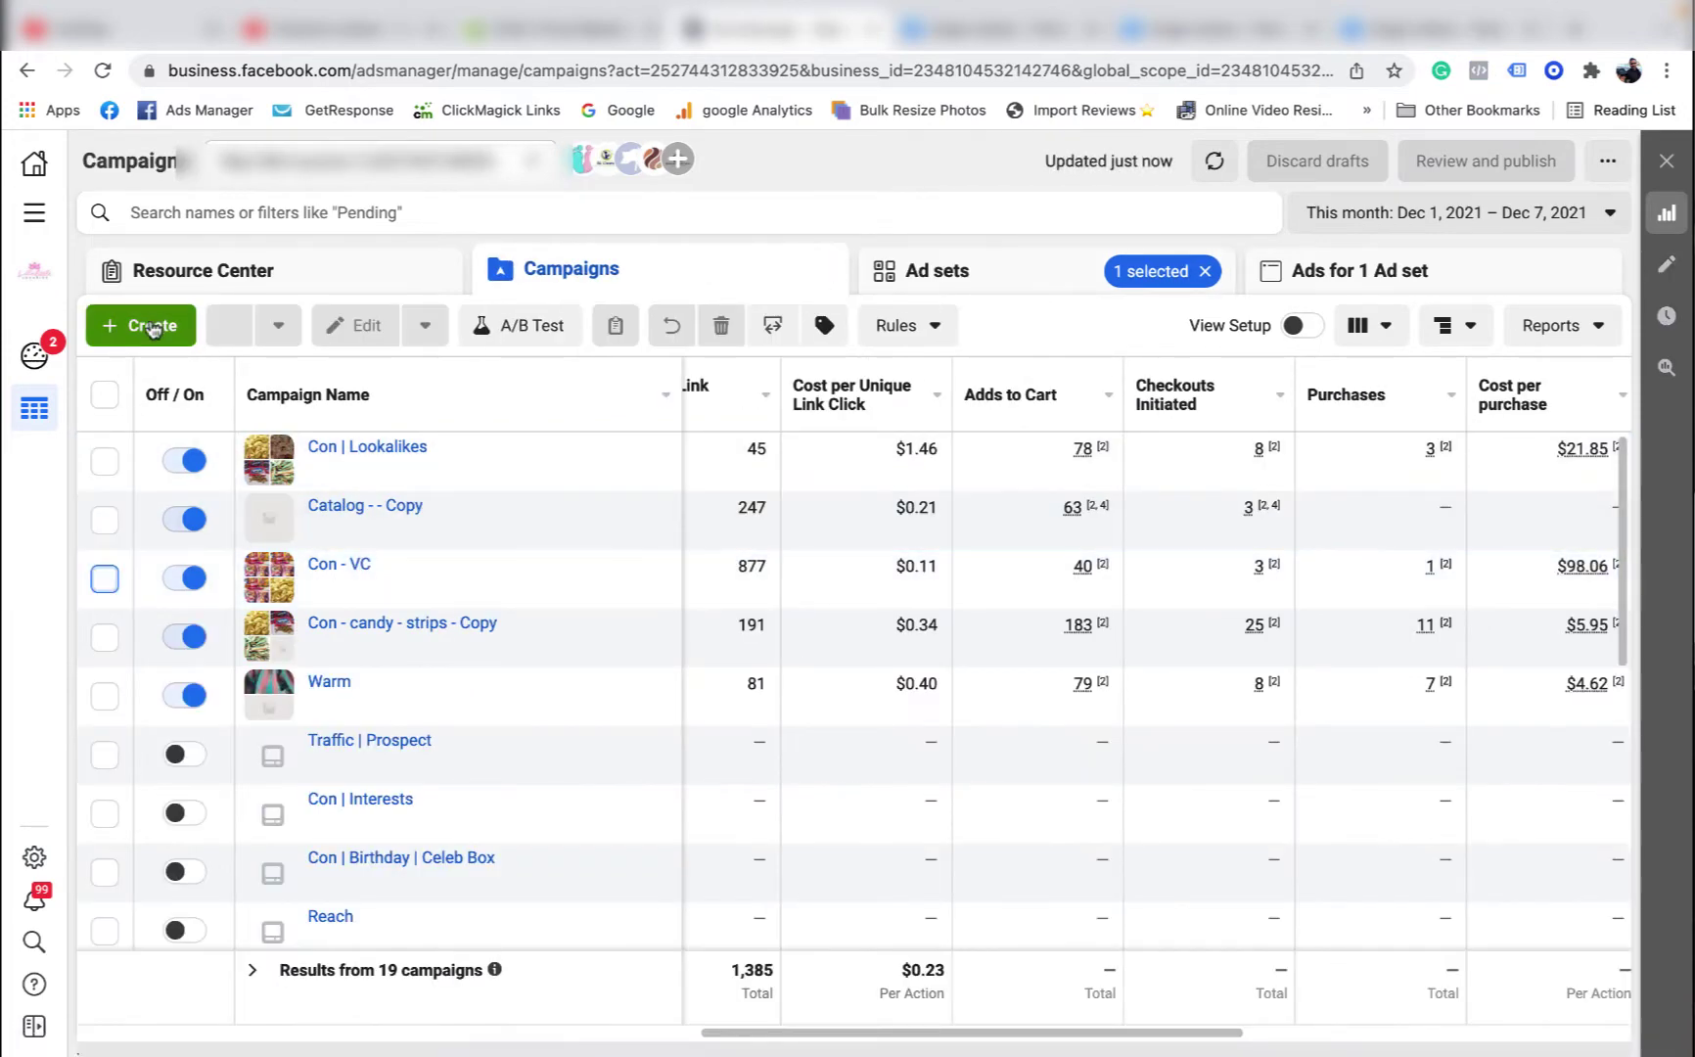
Step: Create a new campaign with the Traffic objective instead of Conversions
{"action": "left_click", "coordinate": [152, 326]}
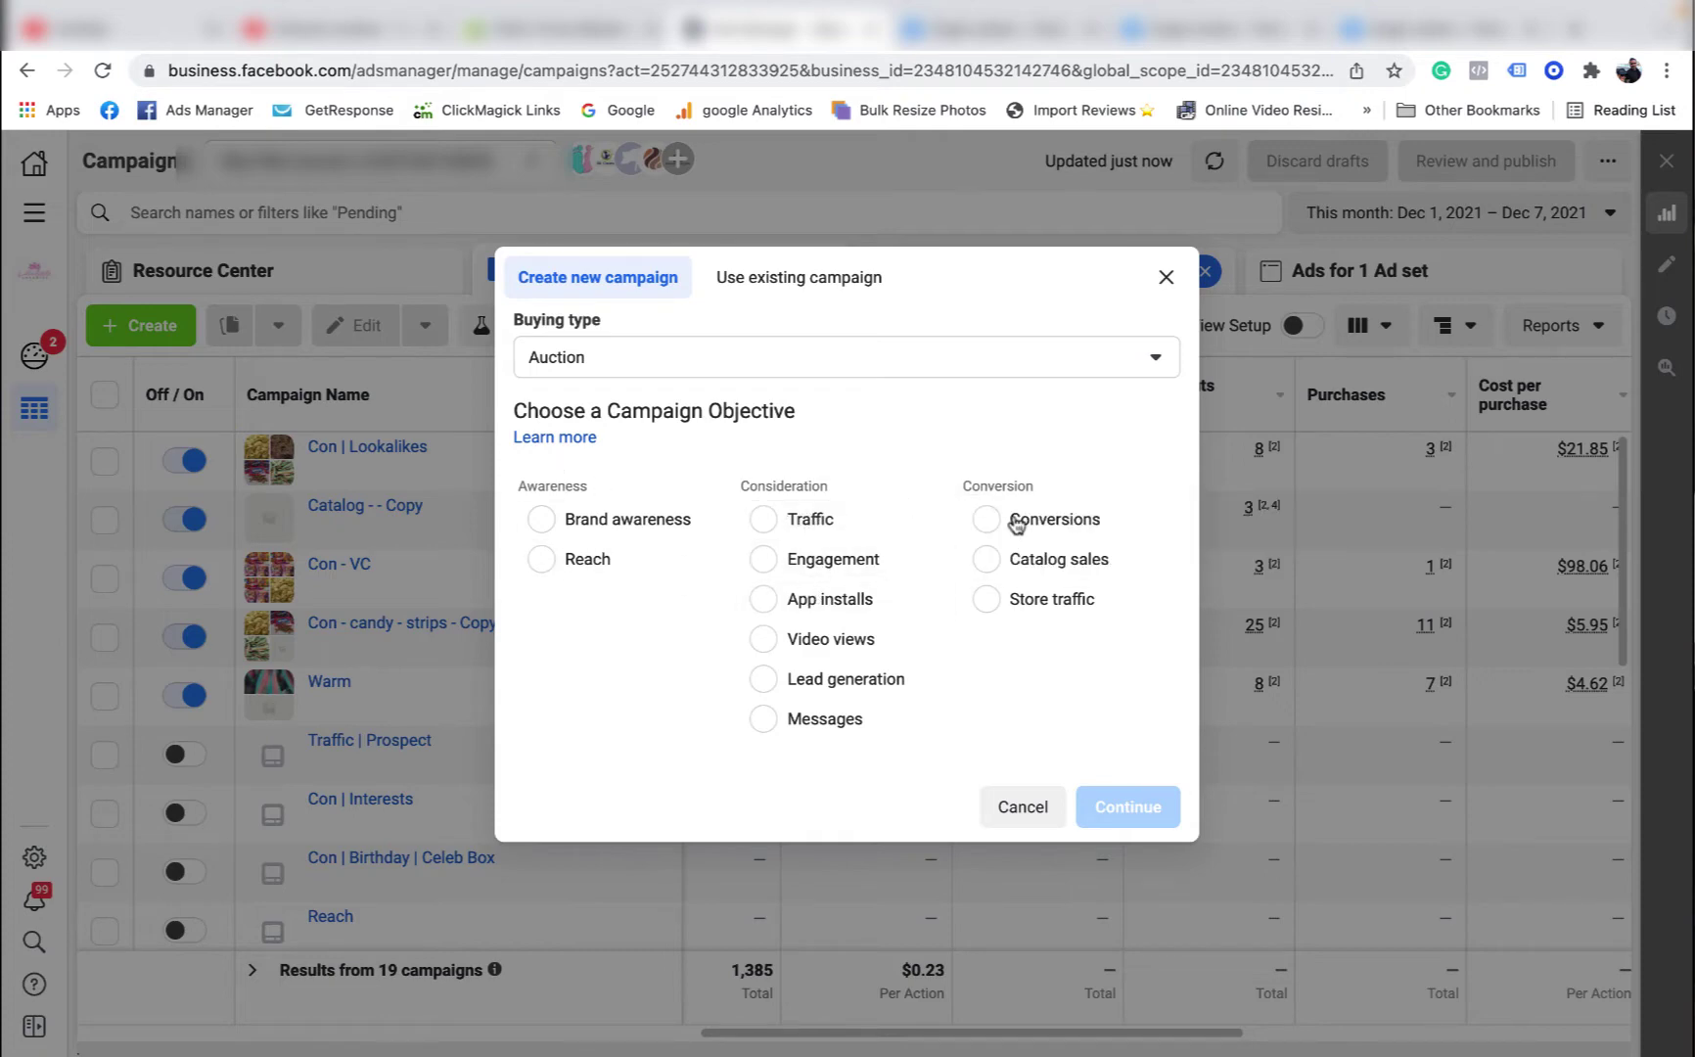
{"action": "left_click", "coordinate": [989, 520]}
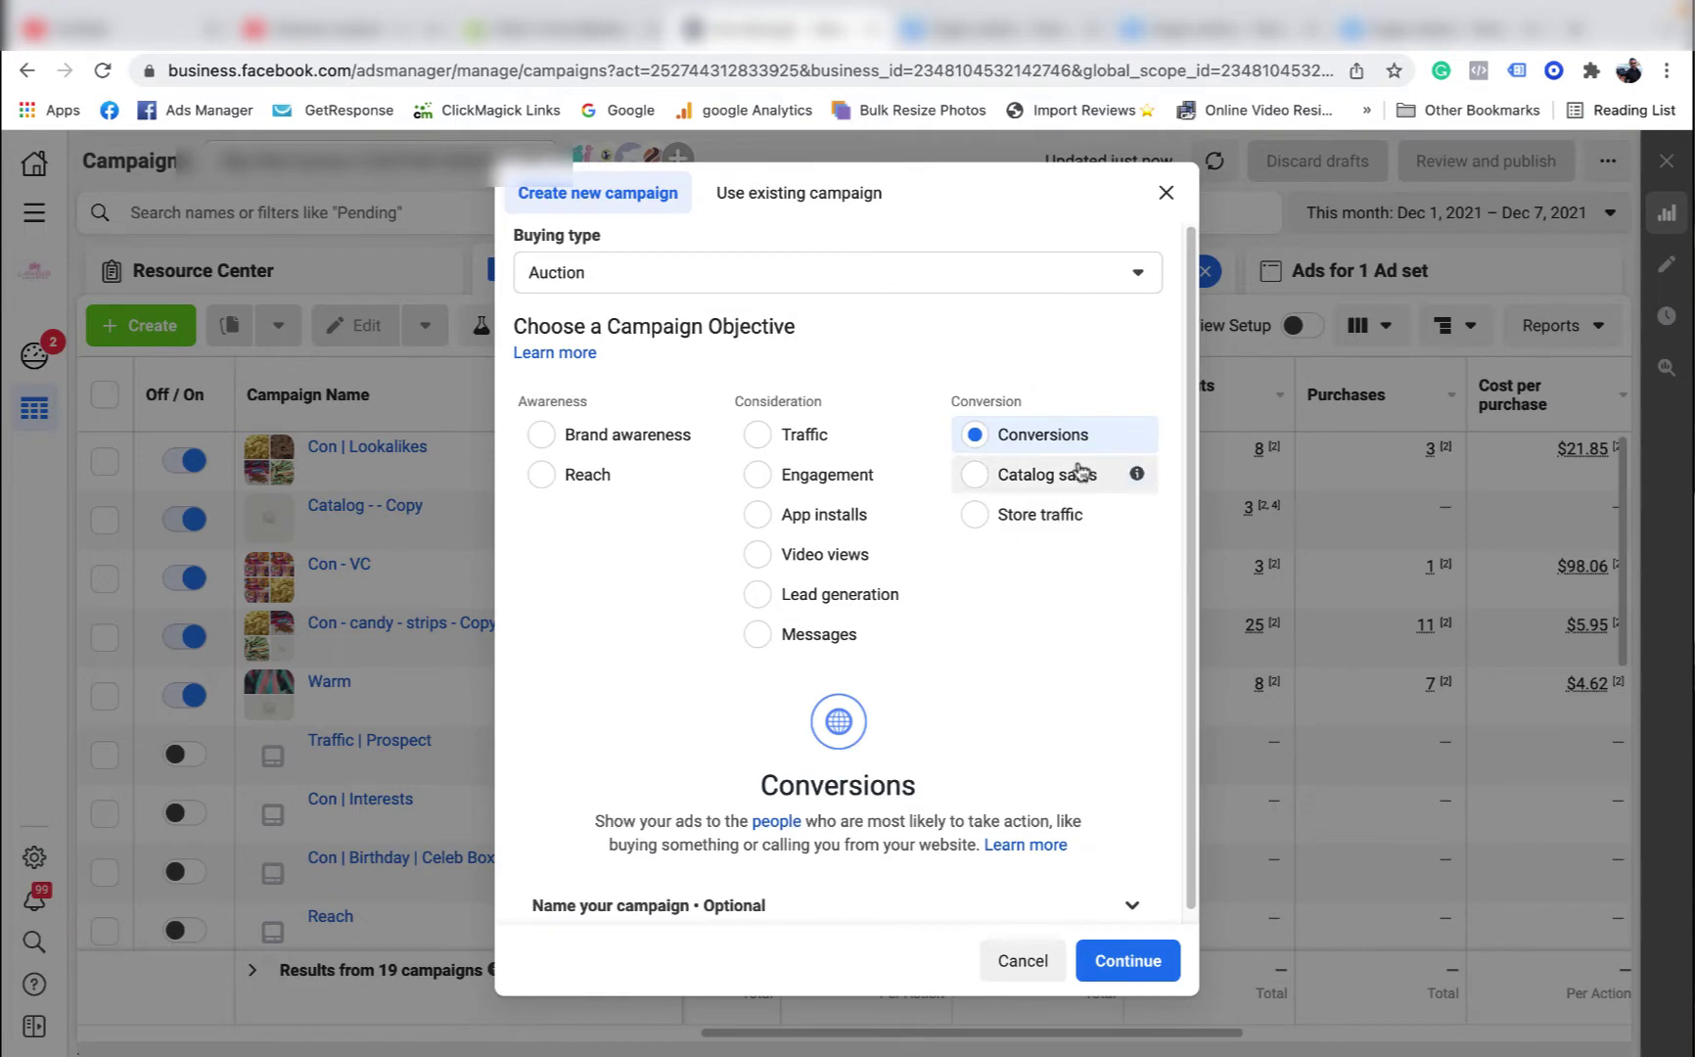
{"action": "left_click", "coordinate": [787, 431]}
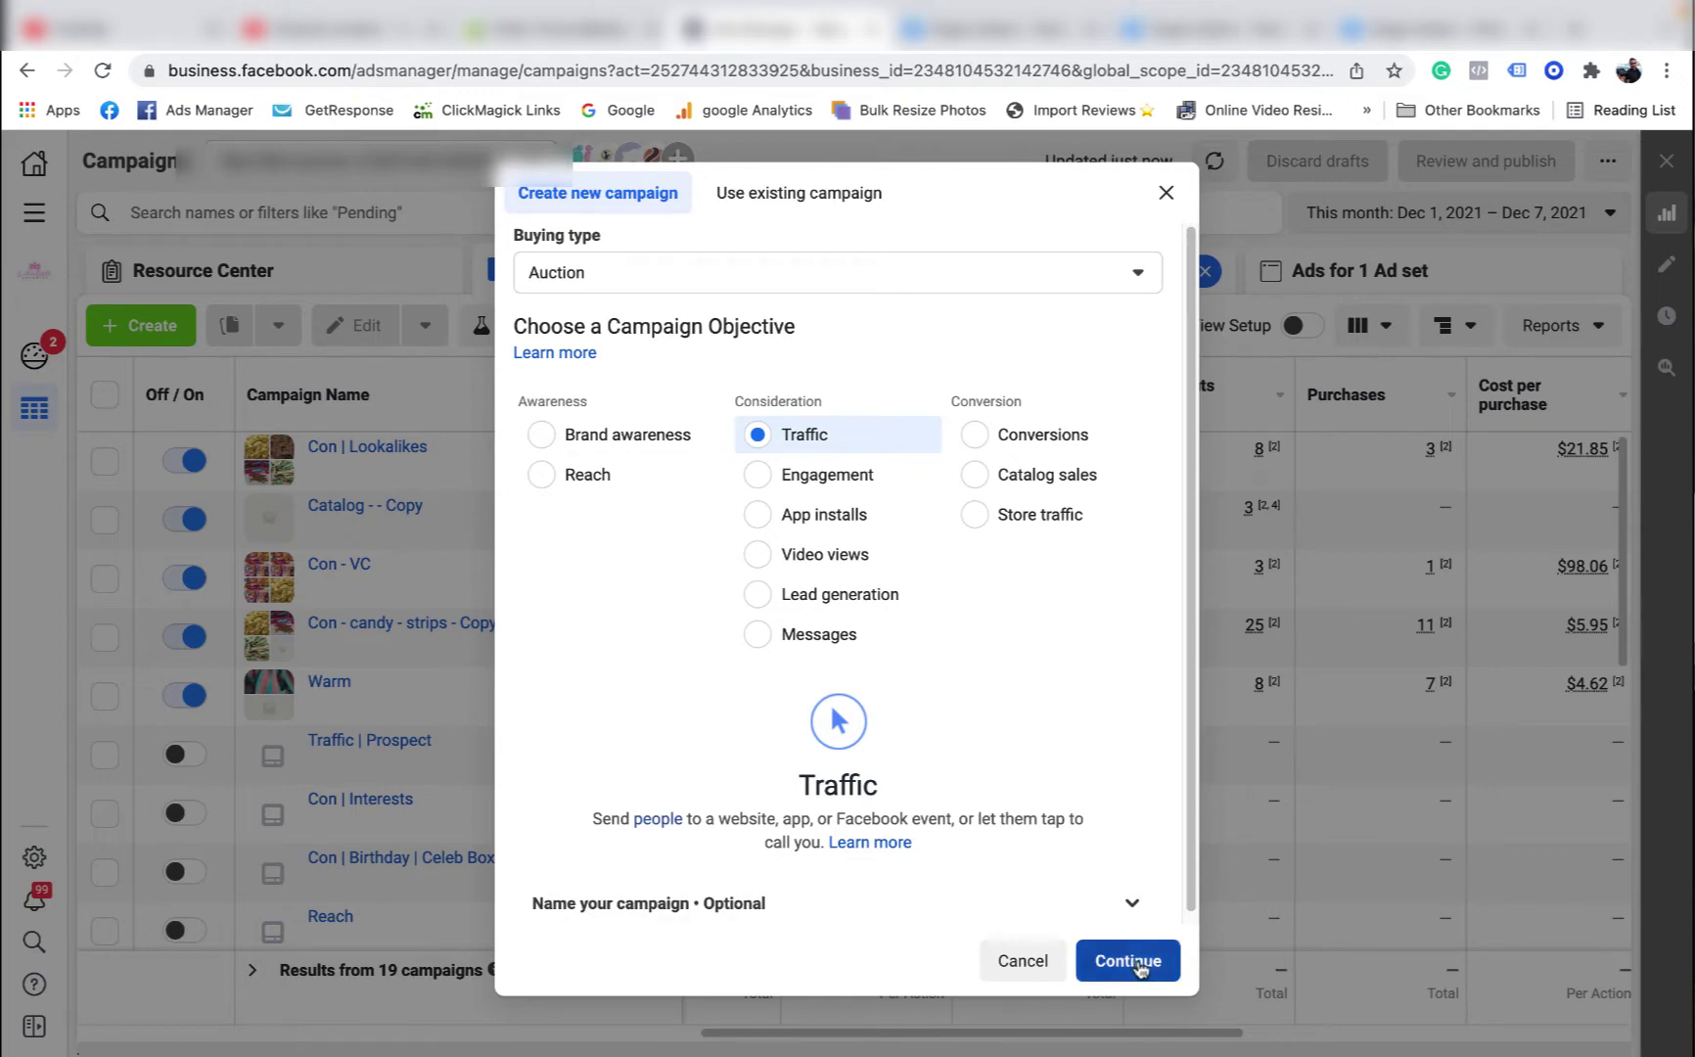
{"action": "scroll", "coordinate": [1104, 895], "scroll_direction": "down", "scroll_amount": 1}
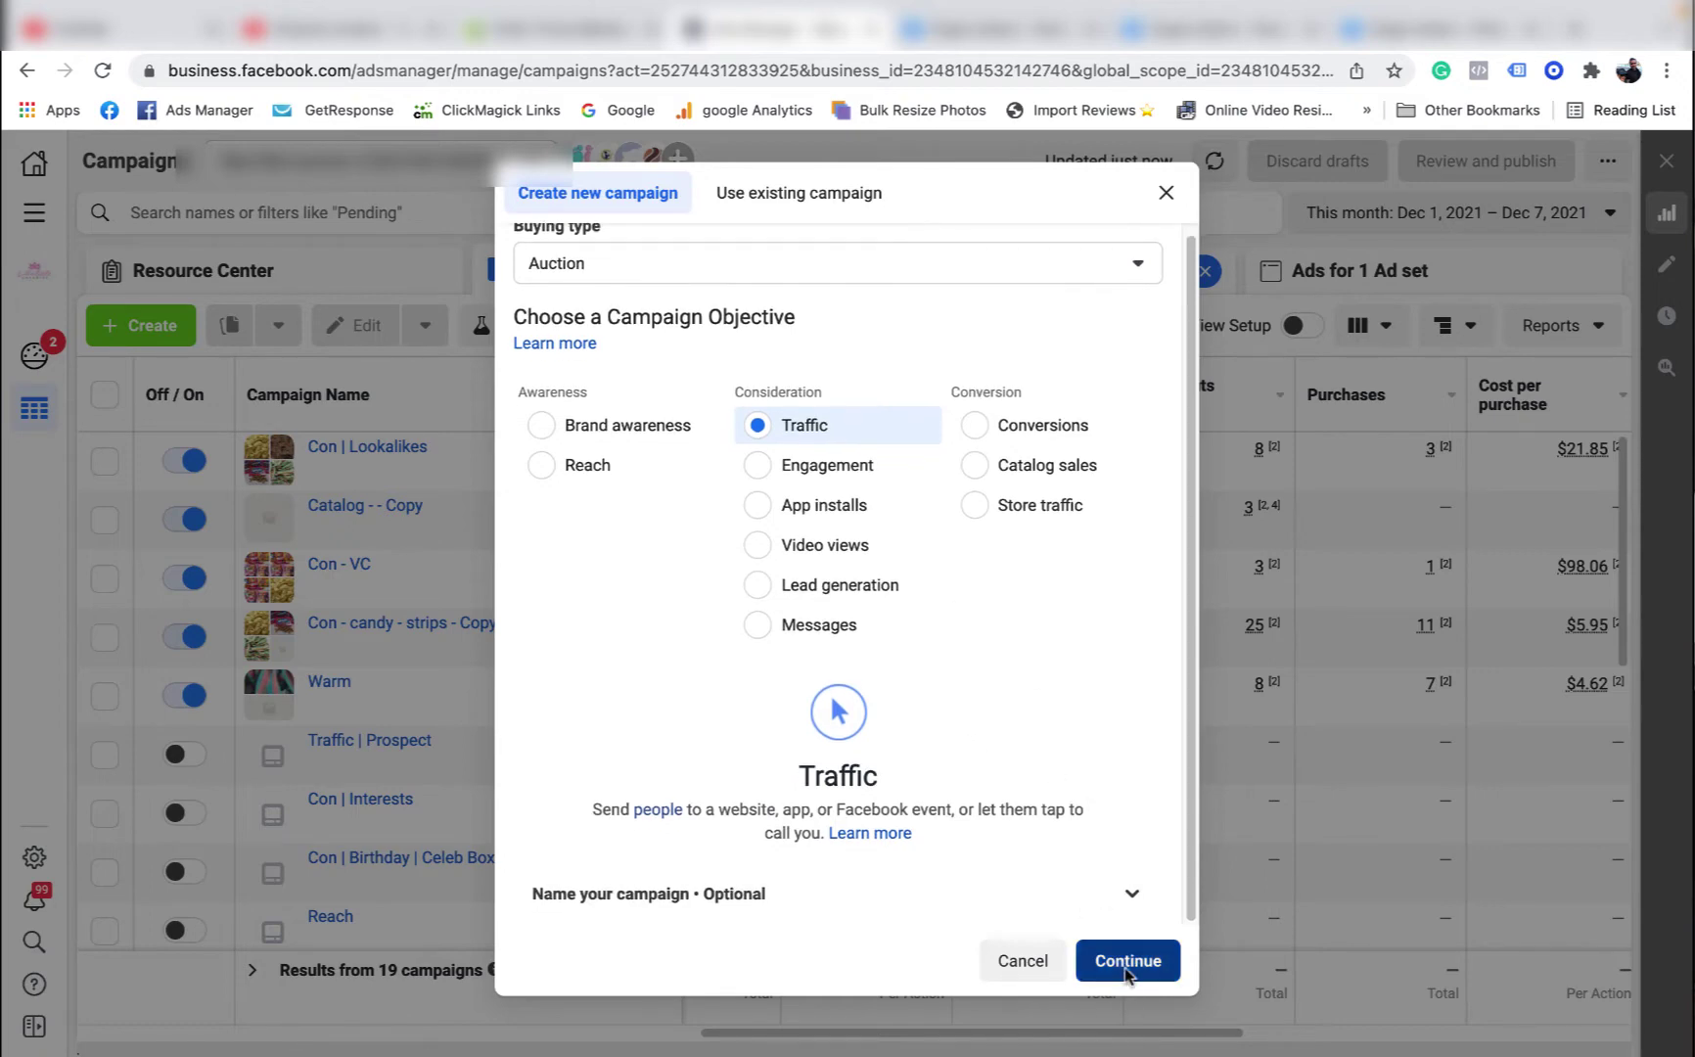
{"action": "left_click", "coordinate": [1131, 963]}
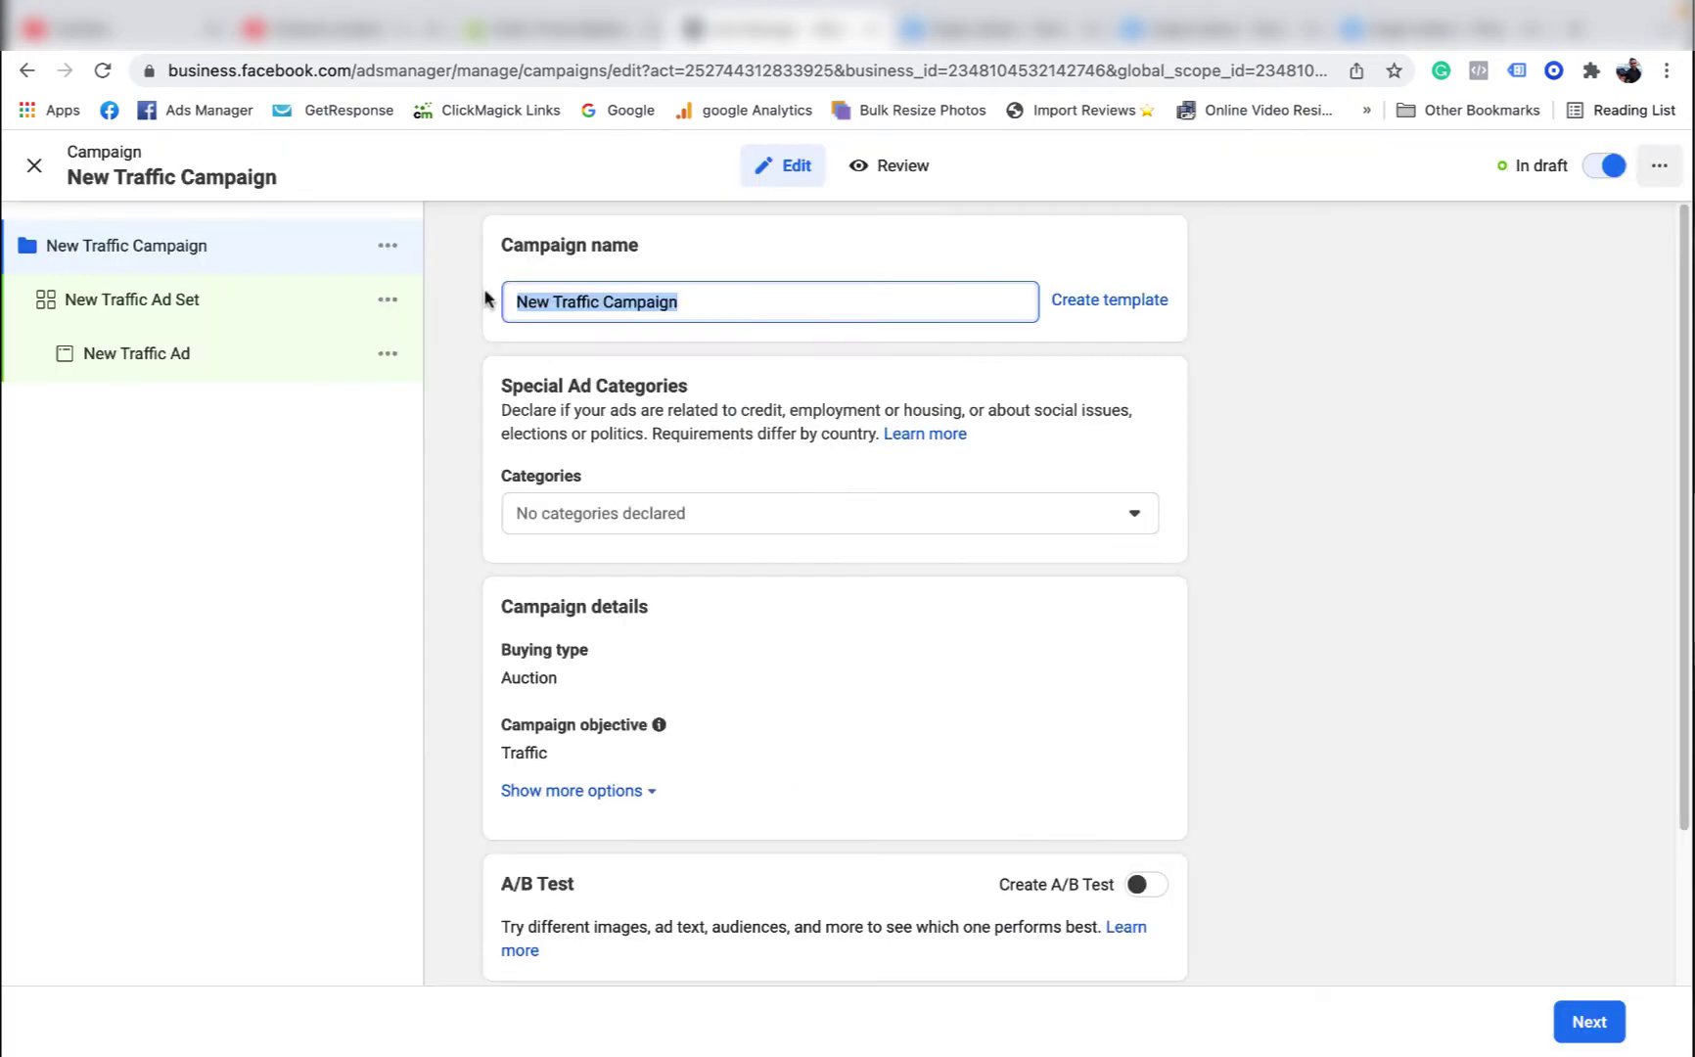
Step: Name the campaign 'Traffic | Prospect' using the suggested name
{"action": "type", "text": "Traffic |"}
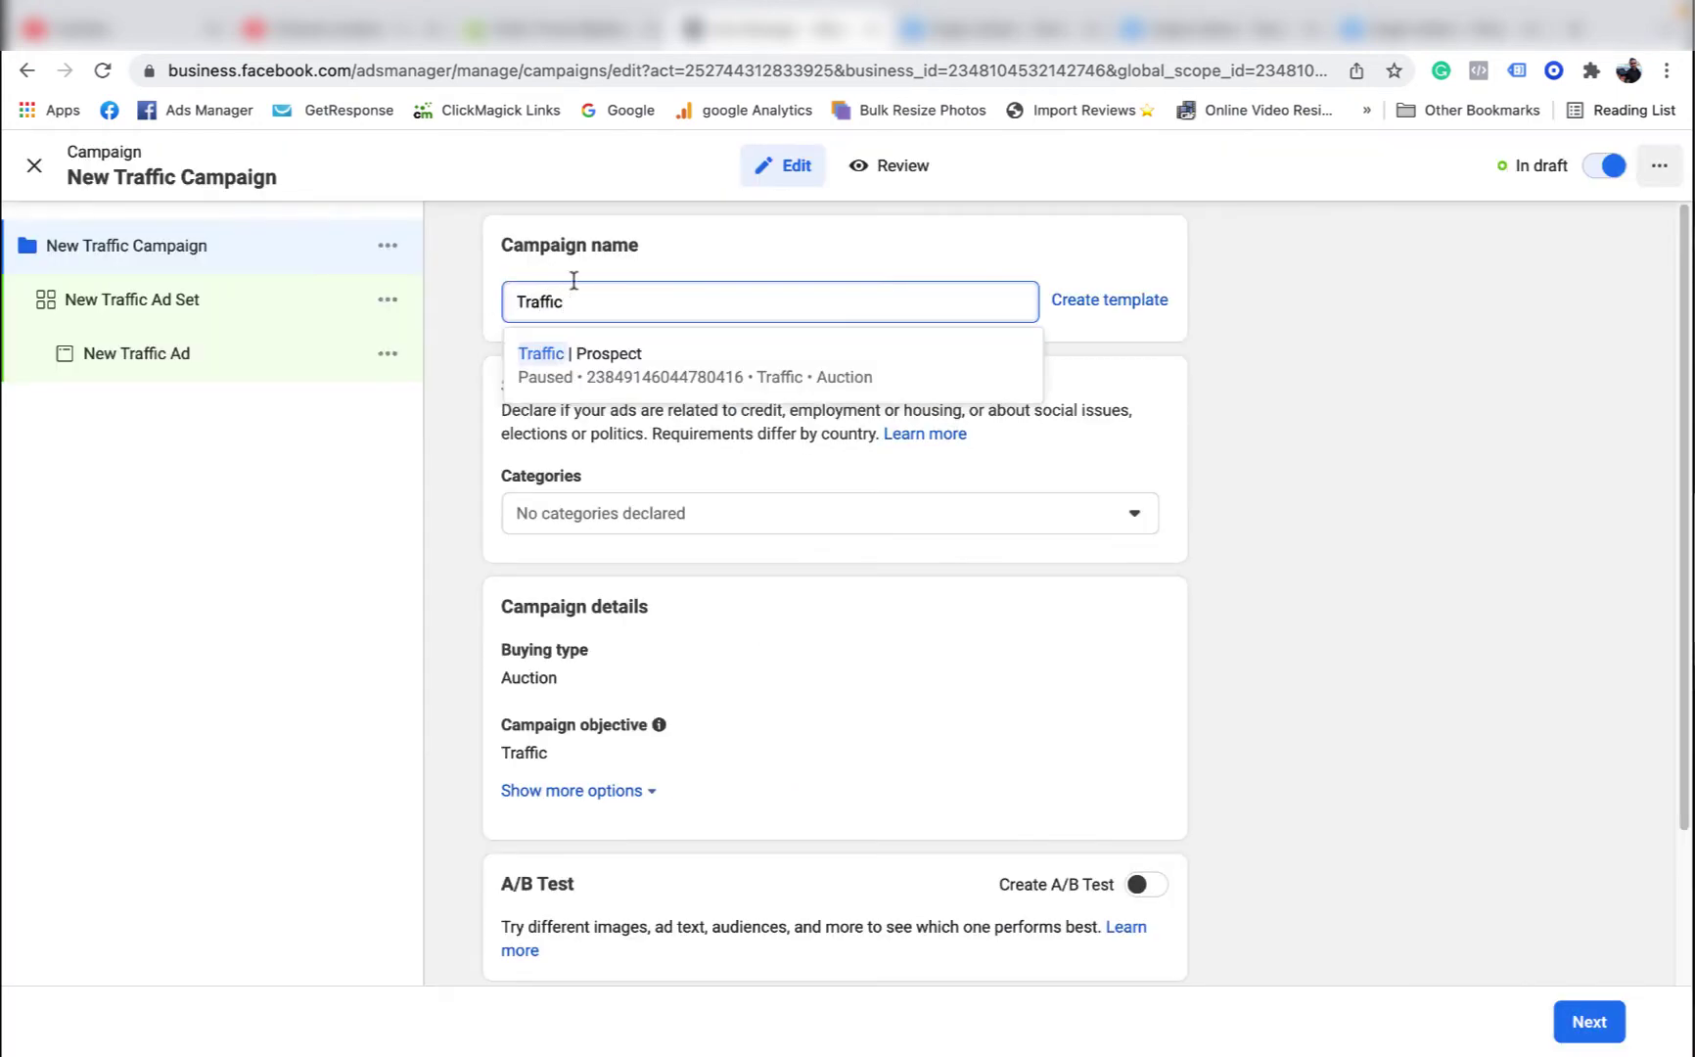
{"action": "left_click", "coordinate": [641, 351]}
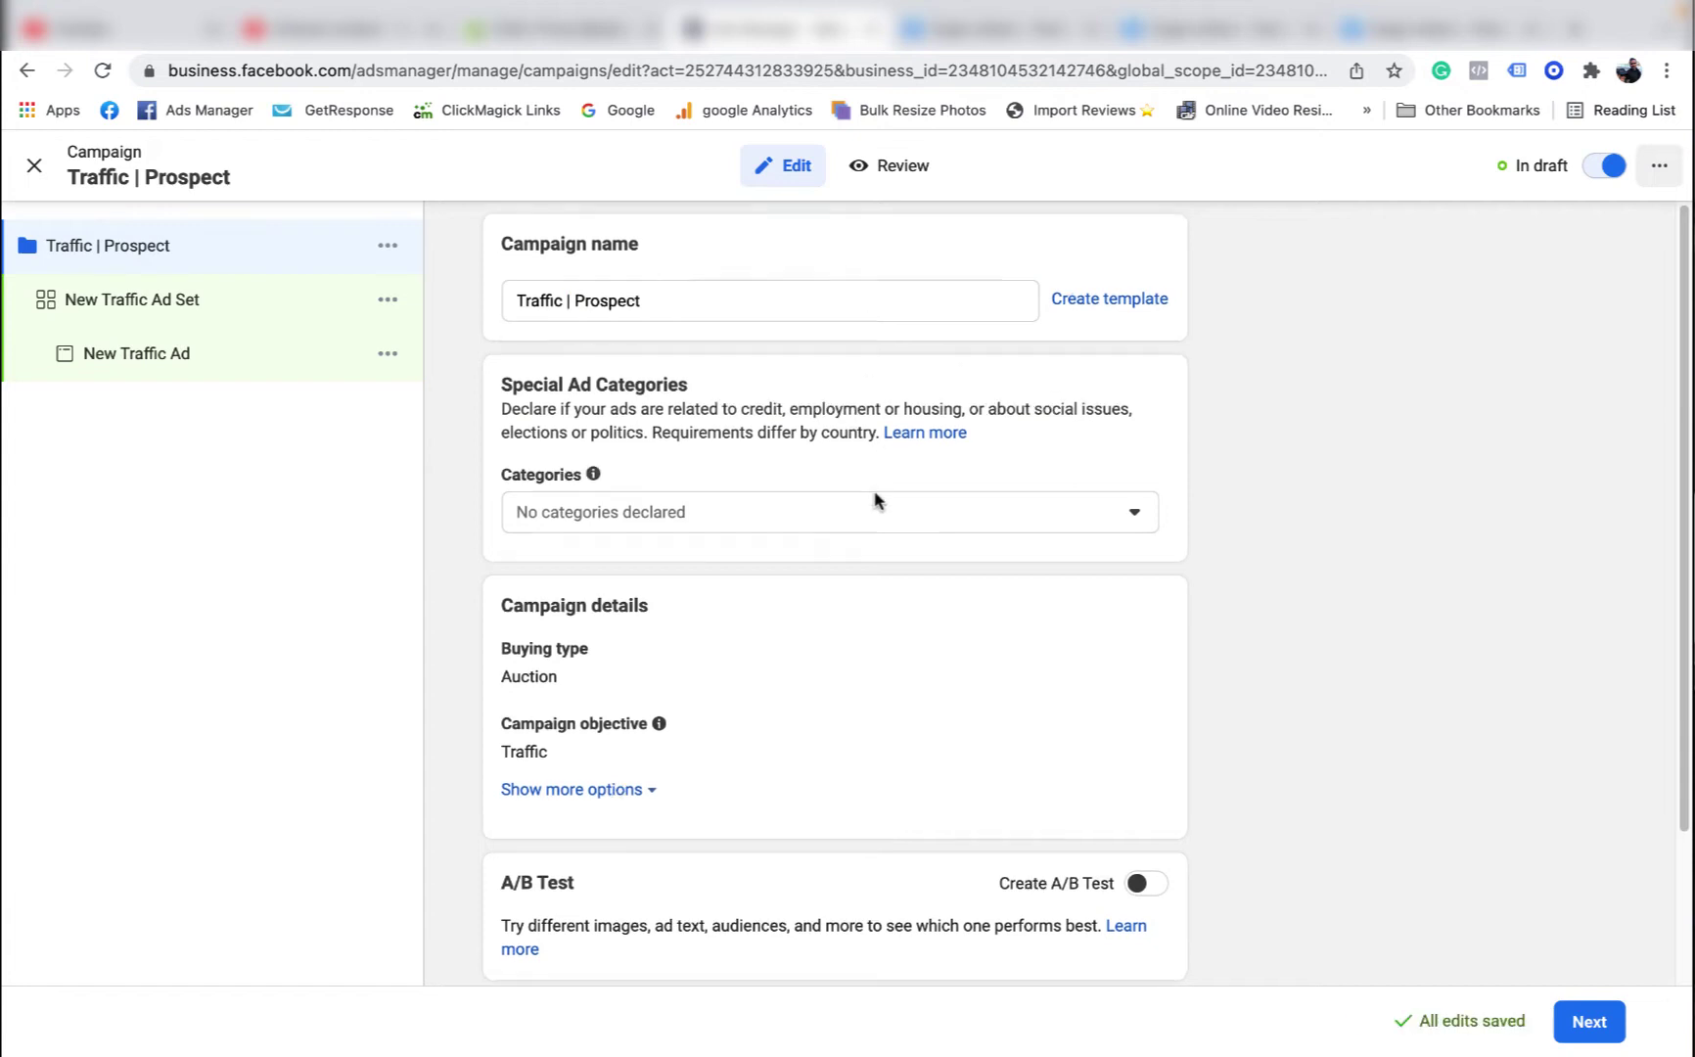
{"action": "scroll", "coordinate": [878, 495], "scroll_direction": "down", "scroll_amount": 3}
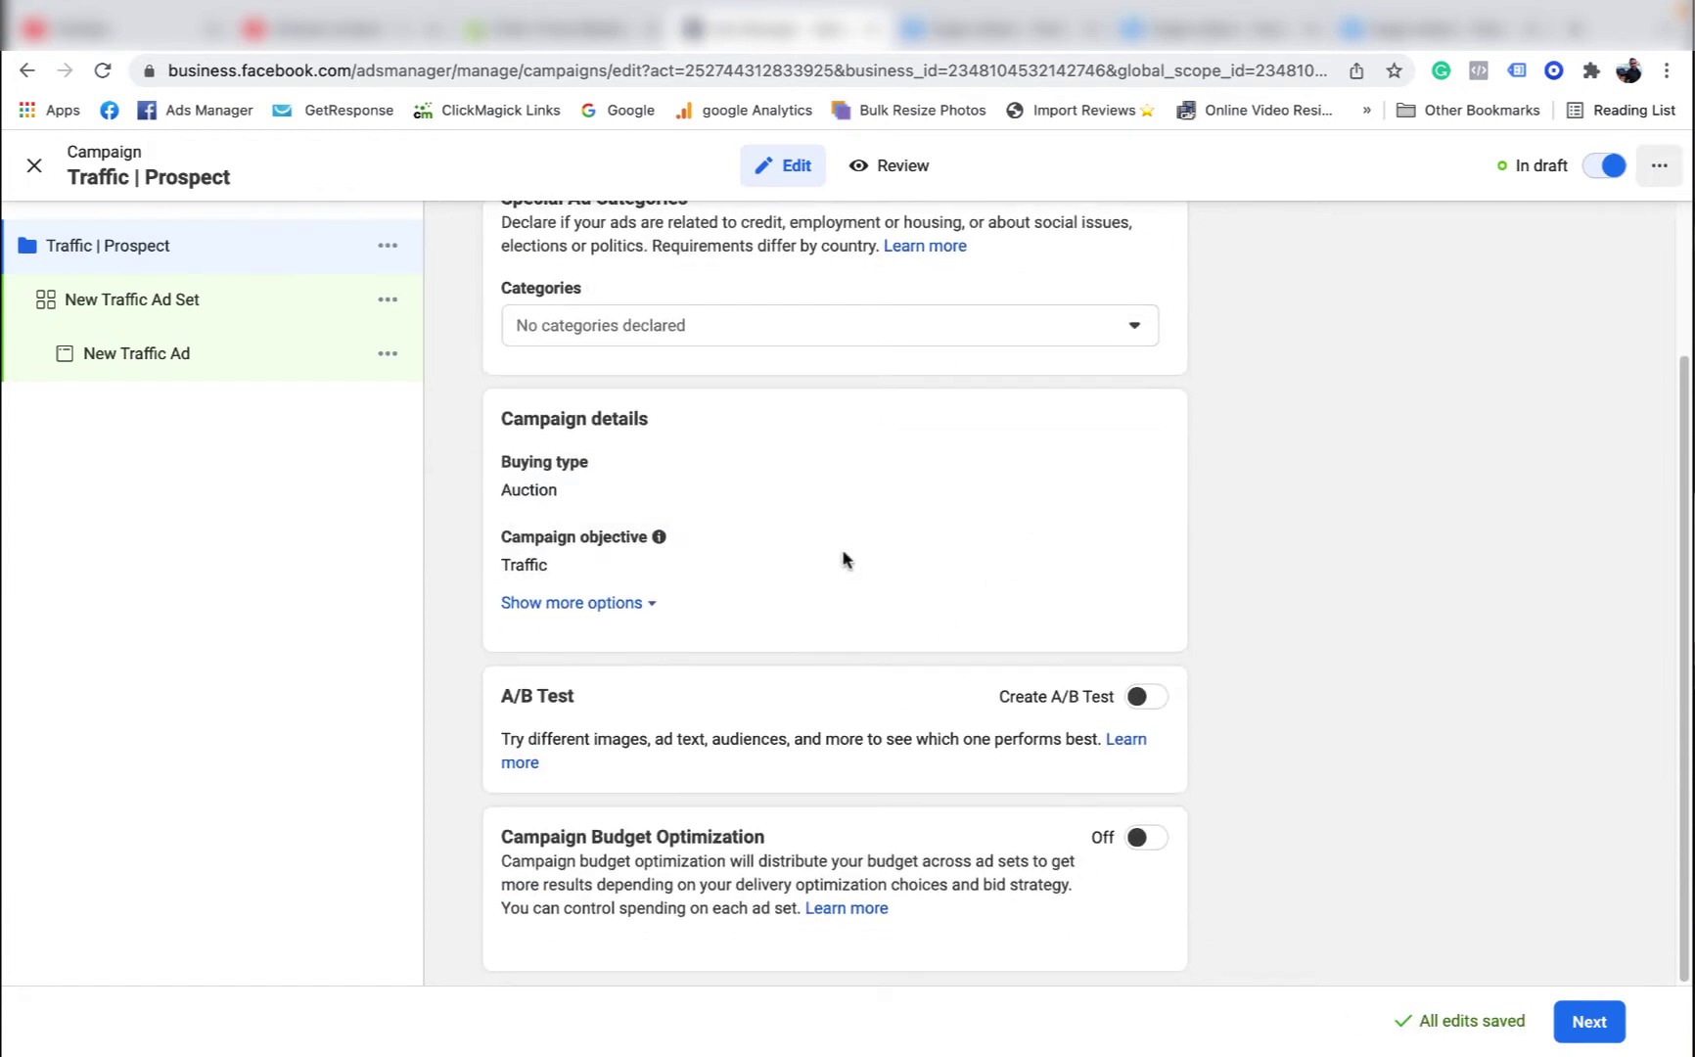
{"action": "scroll", "coordinate": [874, 630], "scroll_direction": "up", "scroll_amount": 3}
Step: Copy the campaign name, then open the New Traffic Ad Set
{"action": "left_click", "coordinate": [129, 308]}
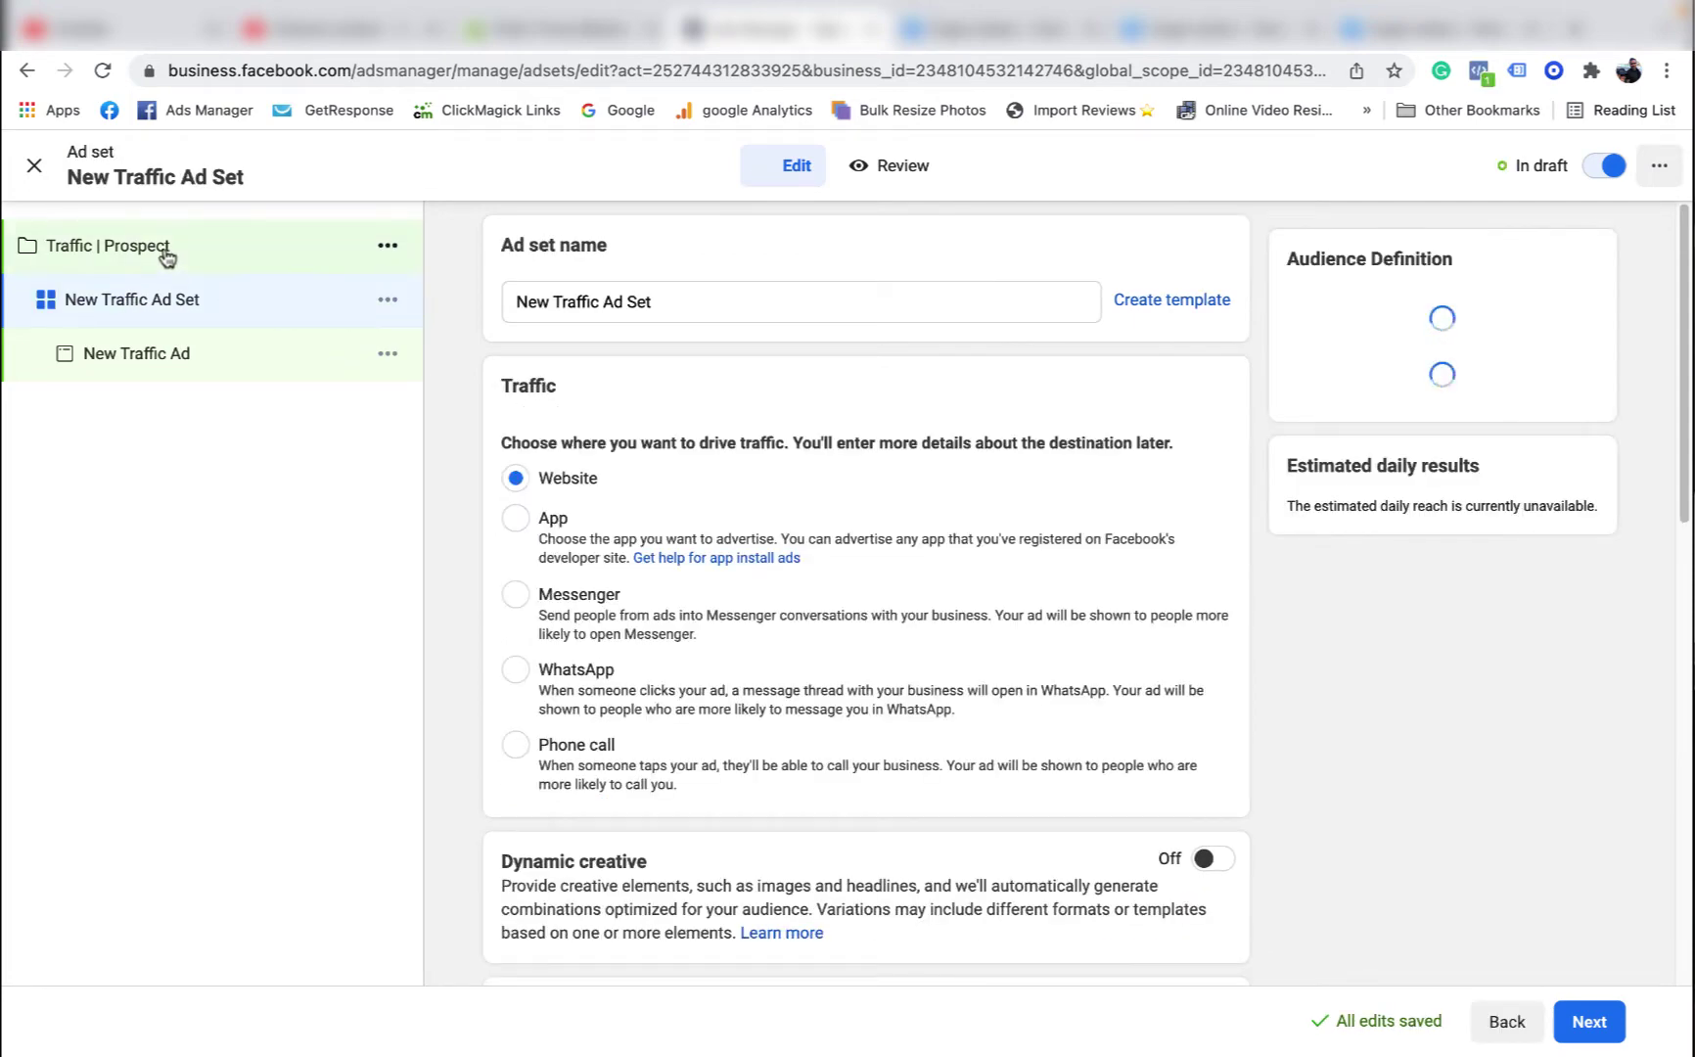
{"action": "left_click", "coordinate": [167, 257]}
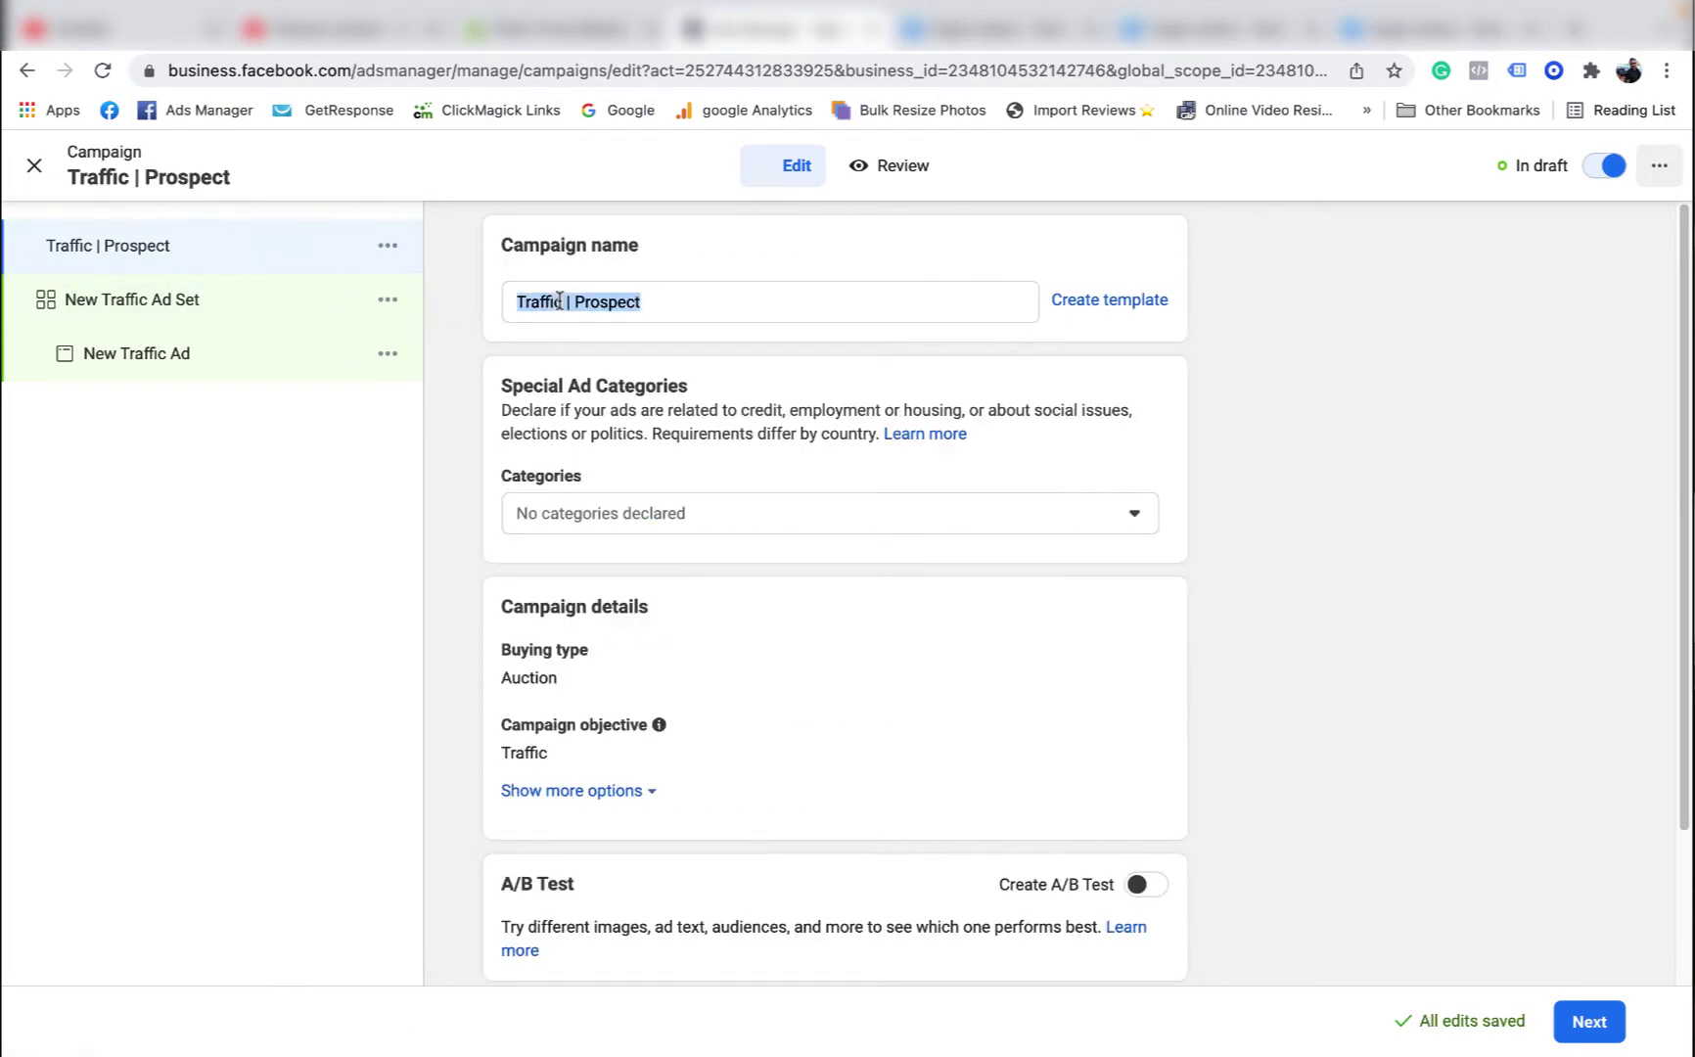
{"action": "right_click", "coordinate": [550, 294]}
{"action": "left_click", "coordinate": [686, 481]}
{"action": "left_click", "coordinate": [154, 304]}
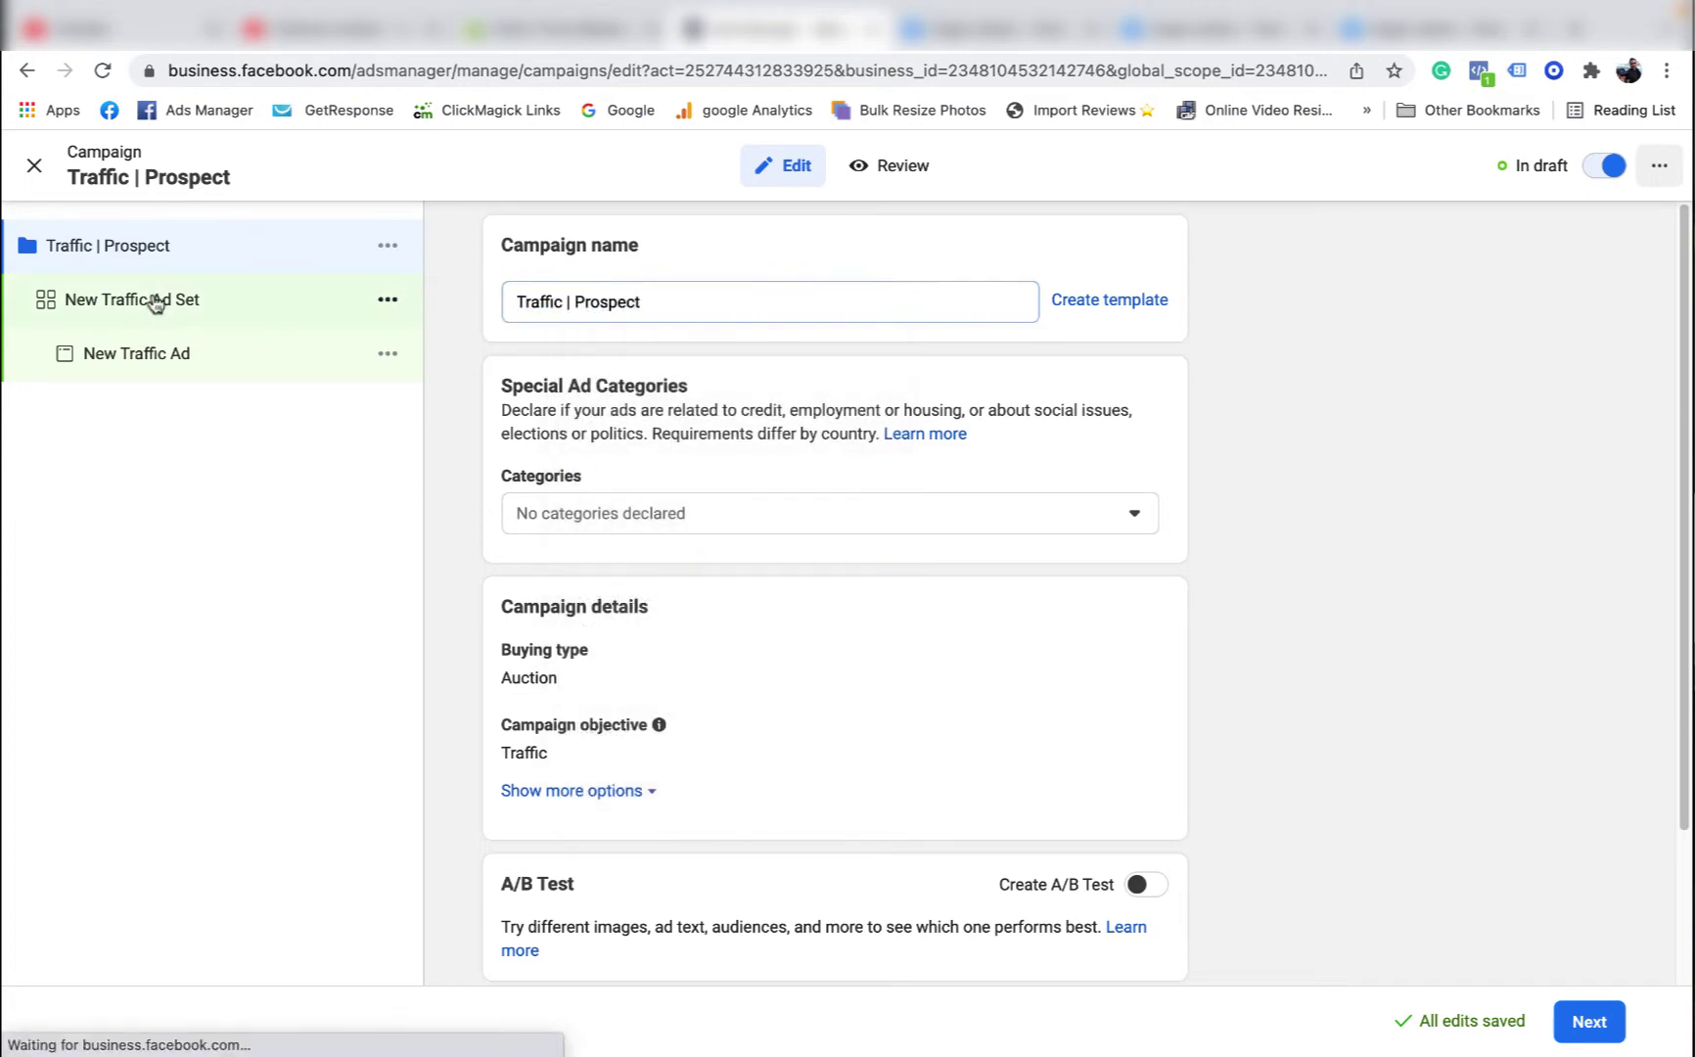
{"action": "triple_click", "coordinate": [689, 301]}
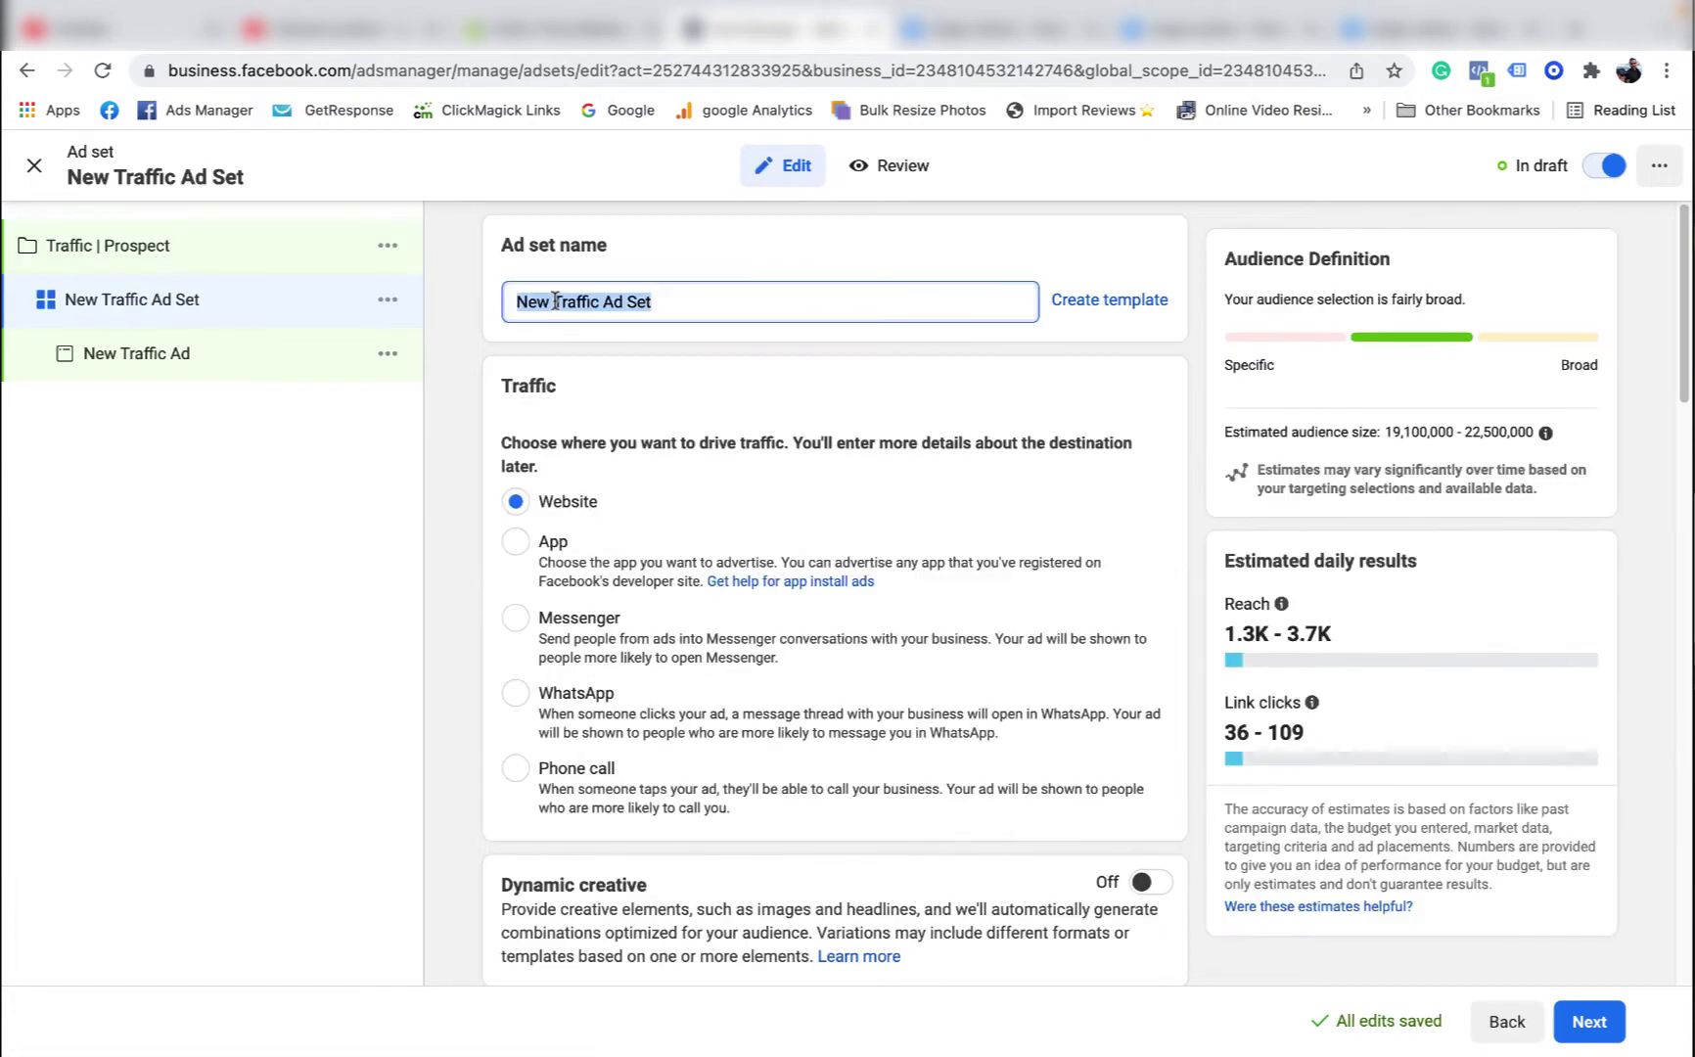
{"action": "right_click", "coordinate": [563, 292]}
{"action": "left_click", "coordinate": [632, 501]}
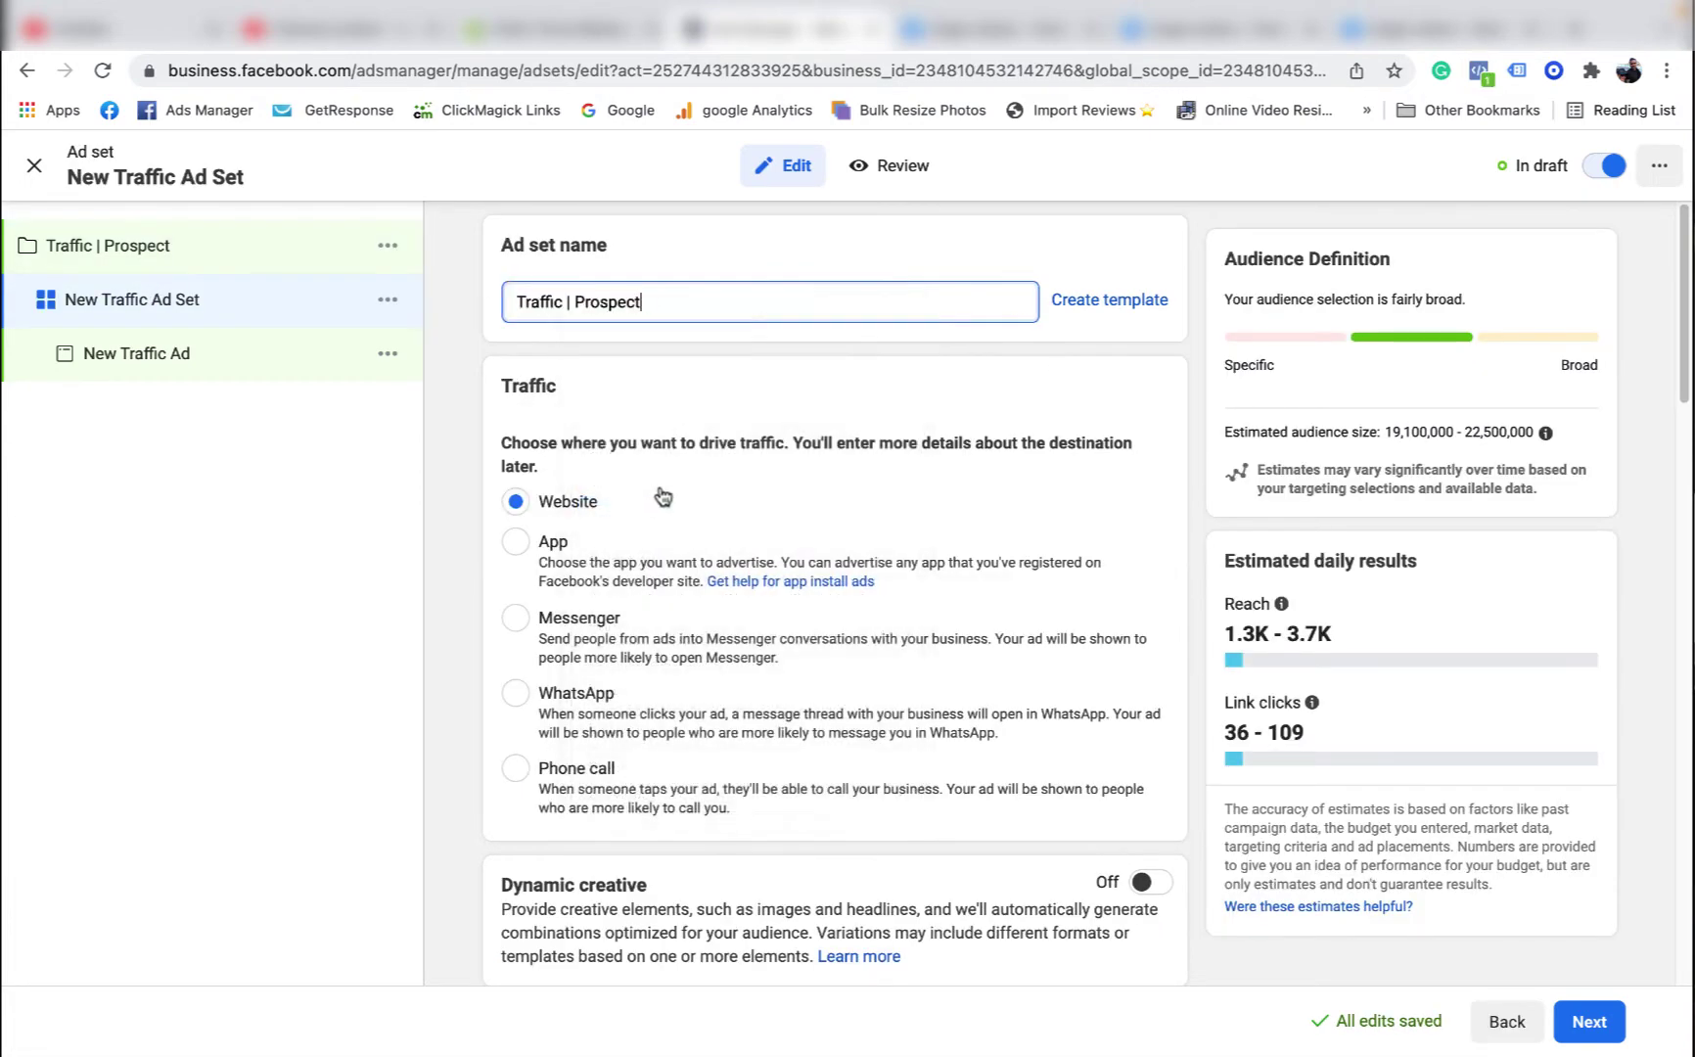
{"action": "scroll", "coordinate": [783, 509], "scroll_direction": "down", "scroll_amount": 4}
{"action": "scroll", "coordinate": [783, 509], "scroll_direction": "down", "scroll_amount": 1}
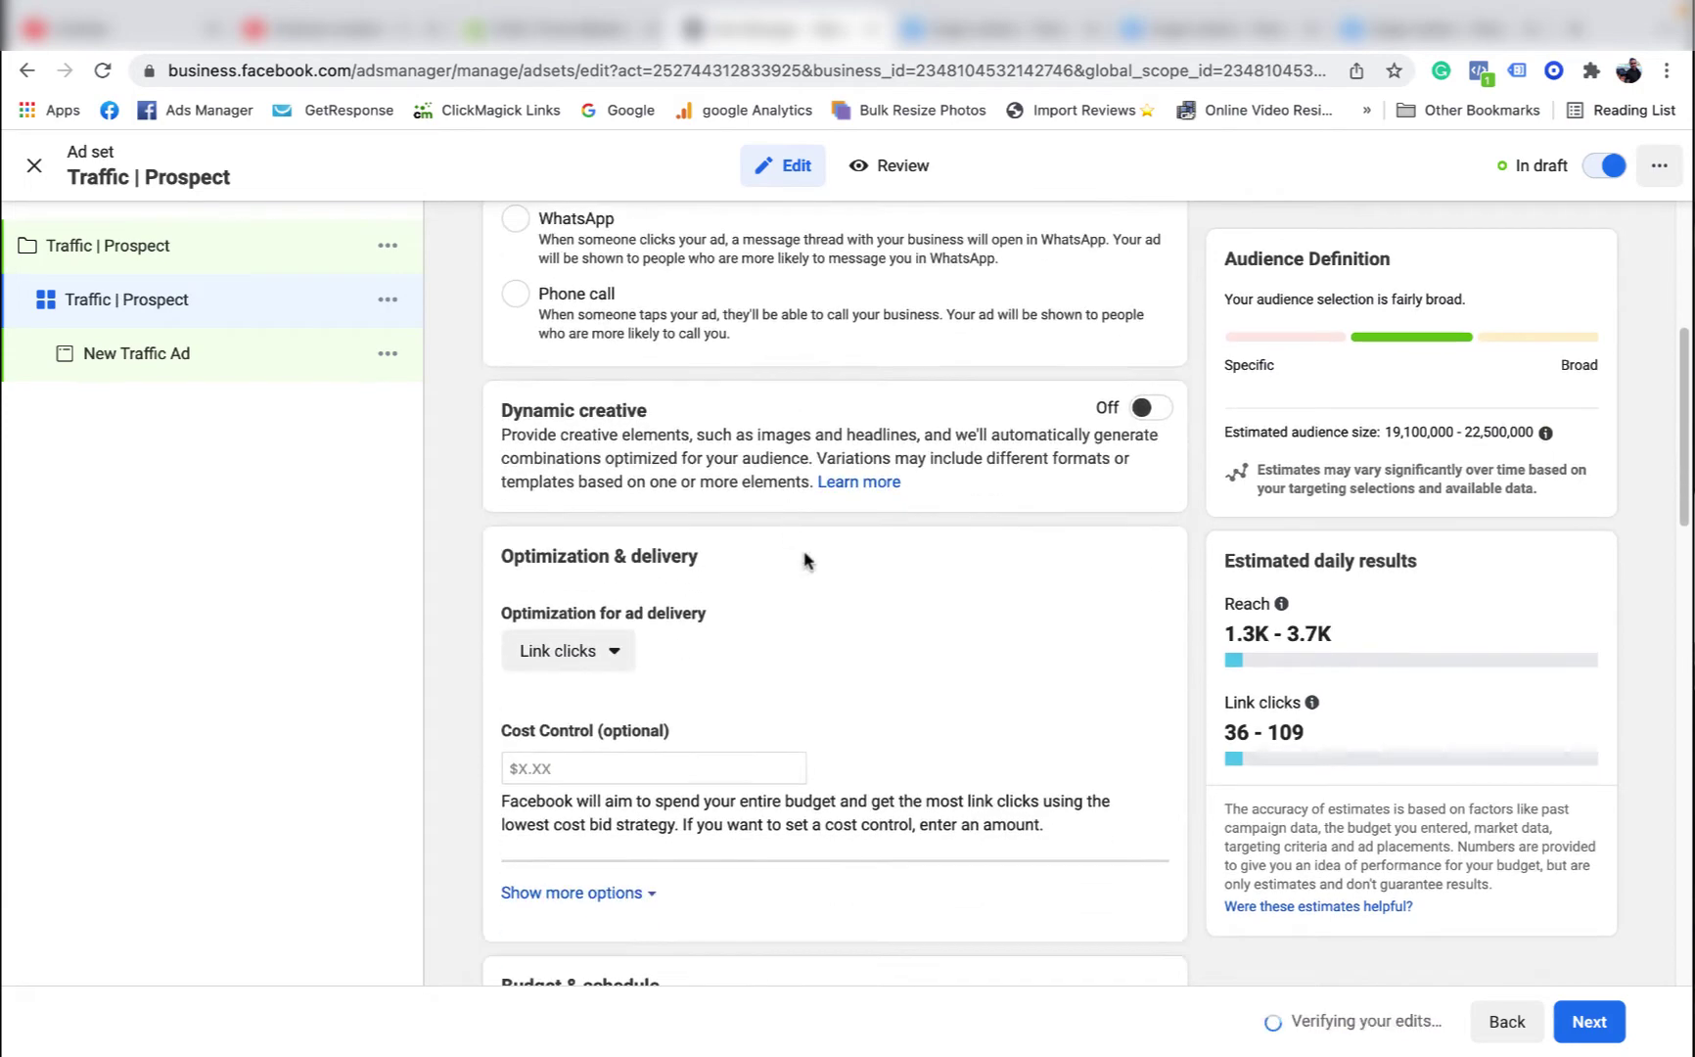
{"action": "left_click", "coordinate": [612, 651]}
{"action": "left_click", "coordinate": [868, 599]}
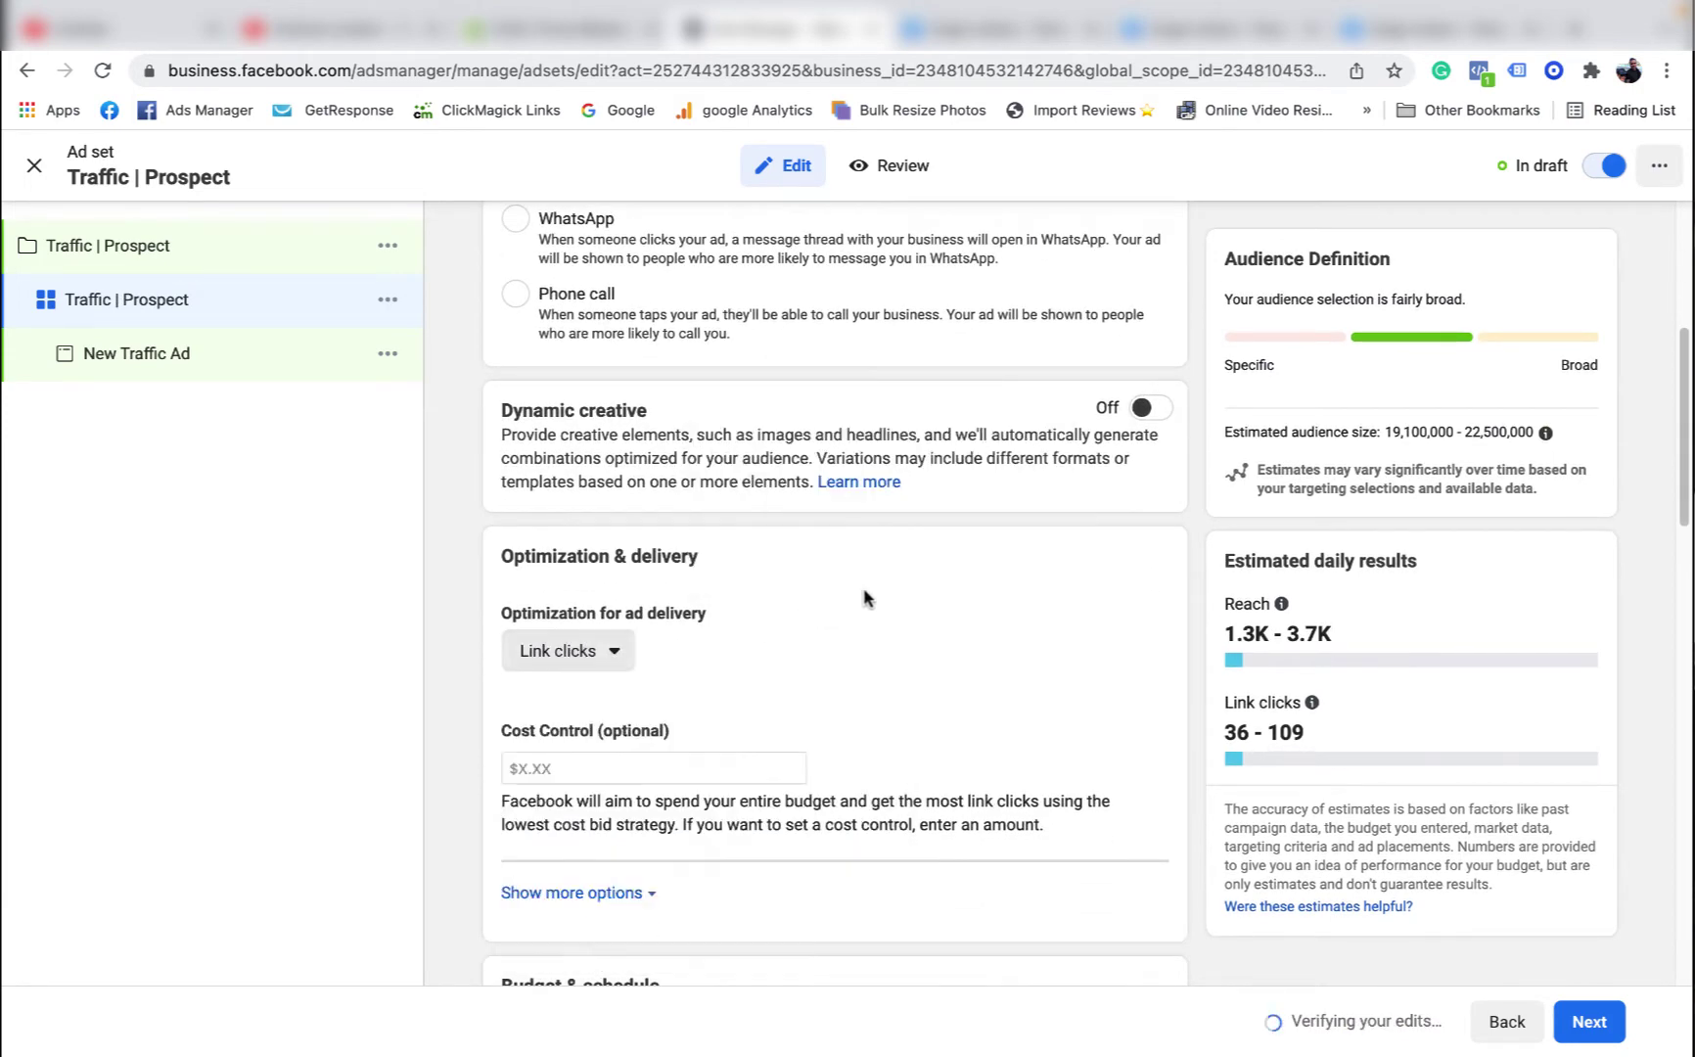
{"action": "scroll", "coordinate": [649, 272], "scroll_direction": "up", "scroll_amount": 5}
{"action": "scroll", "coordinate": [651, 458], "scroll_direction": "down", "scroll_amount": 7}
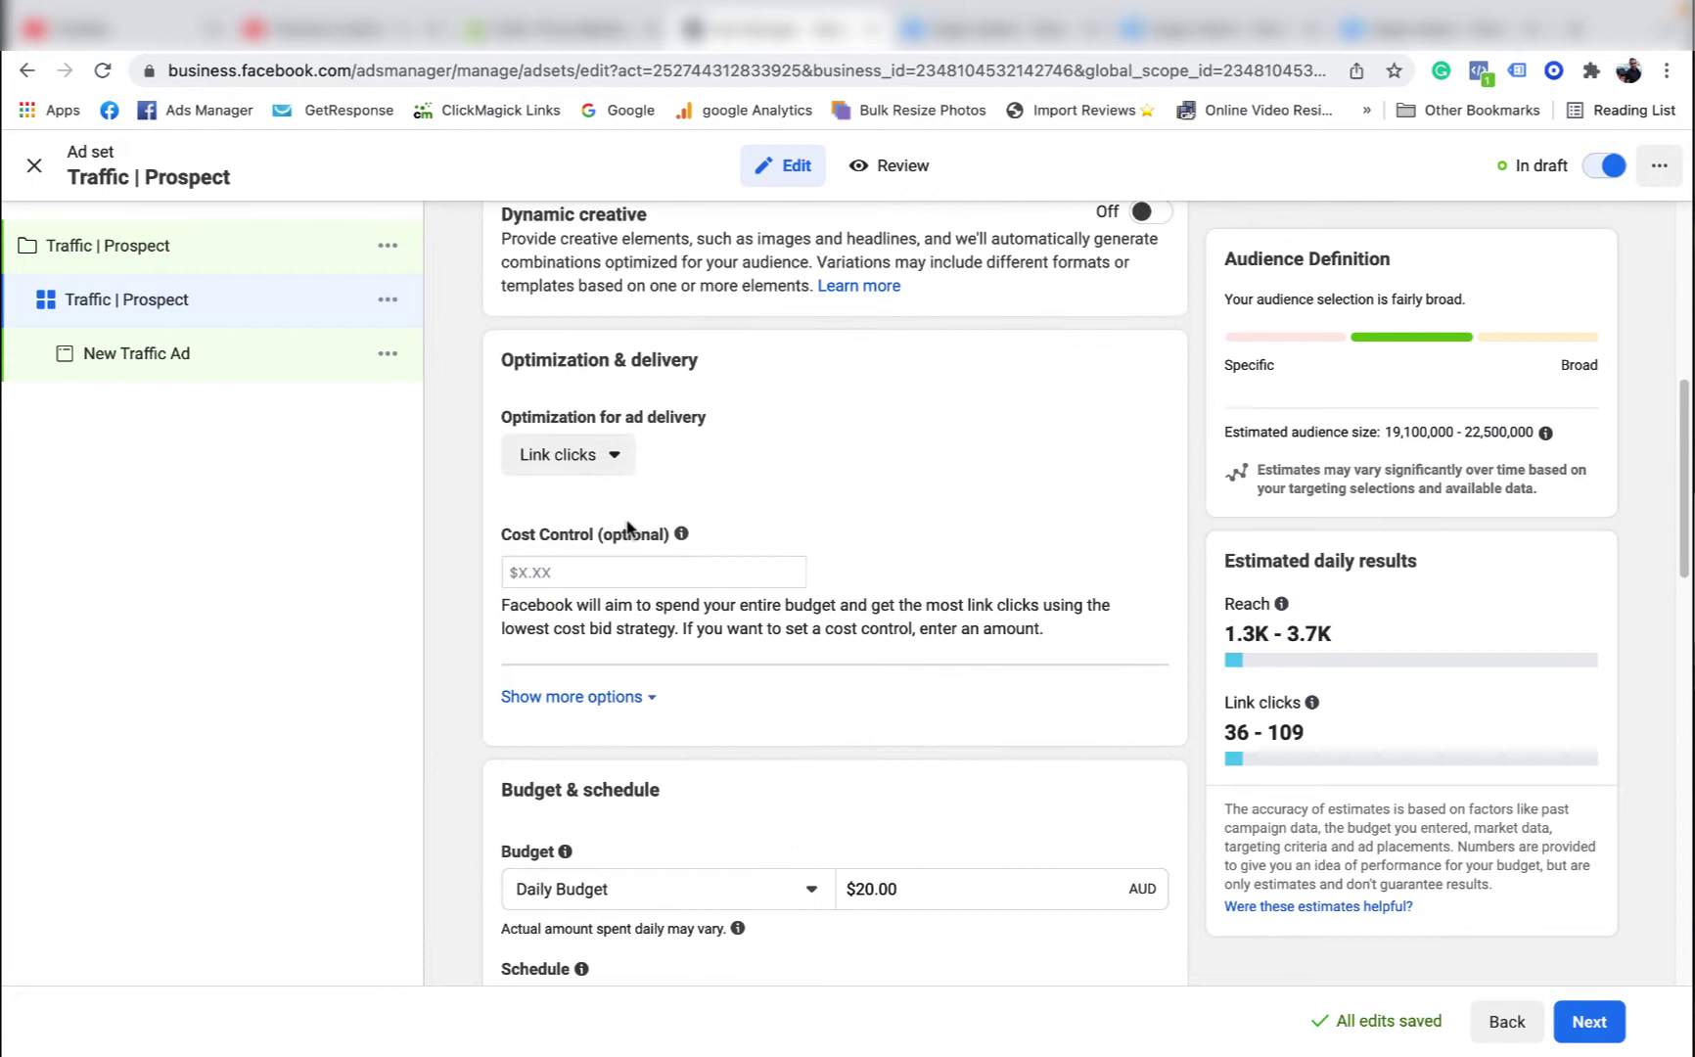
{"action": "left_click", "coordinate": [618, 455]}
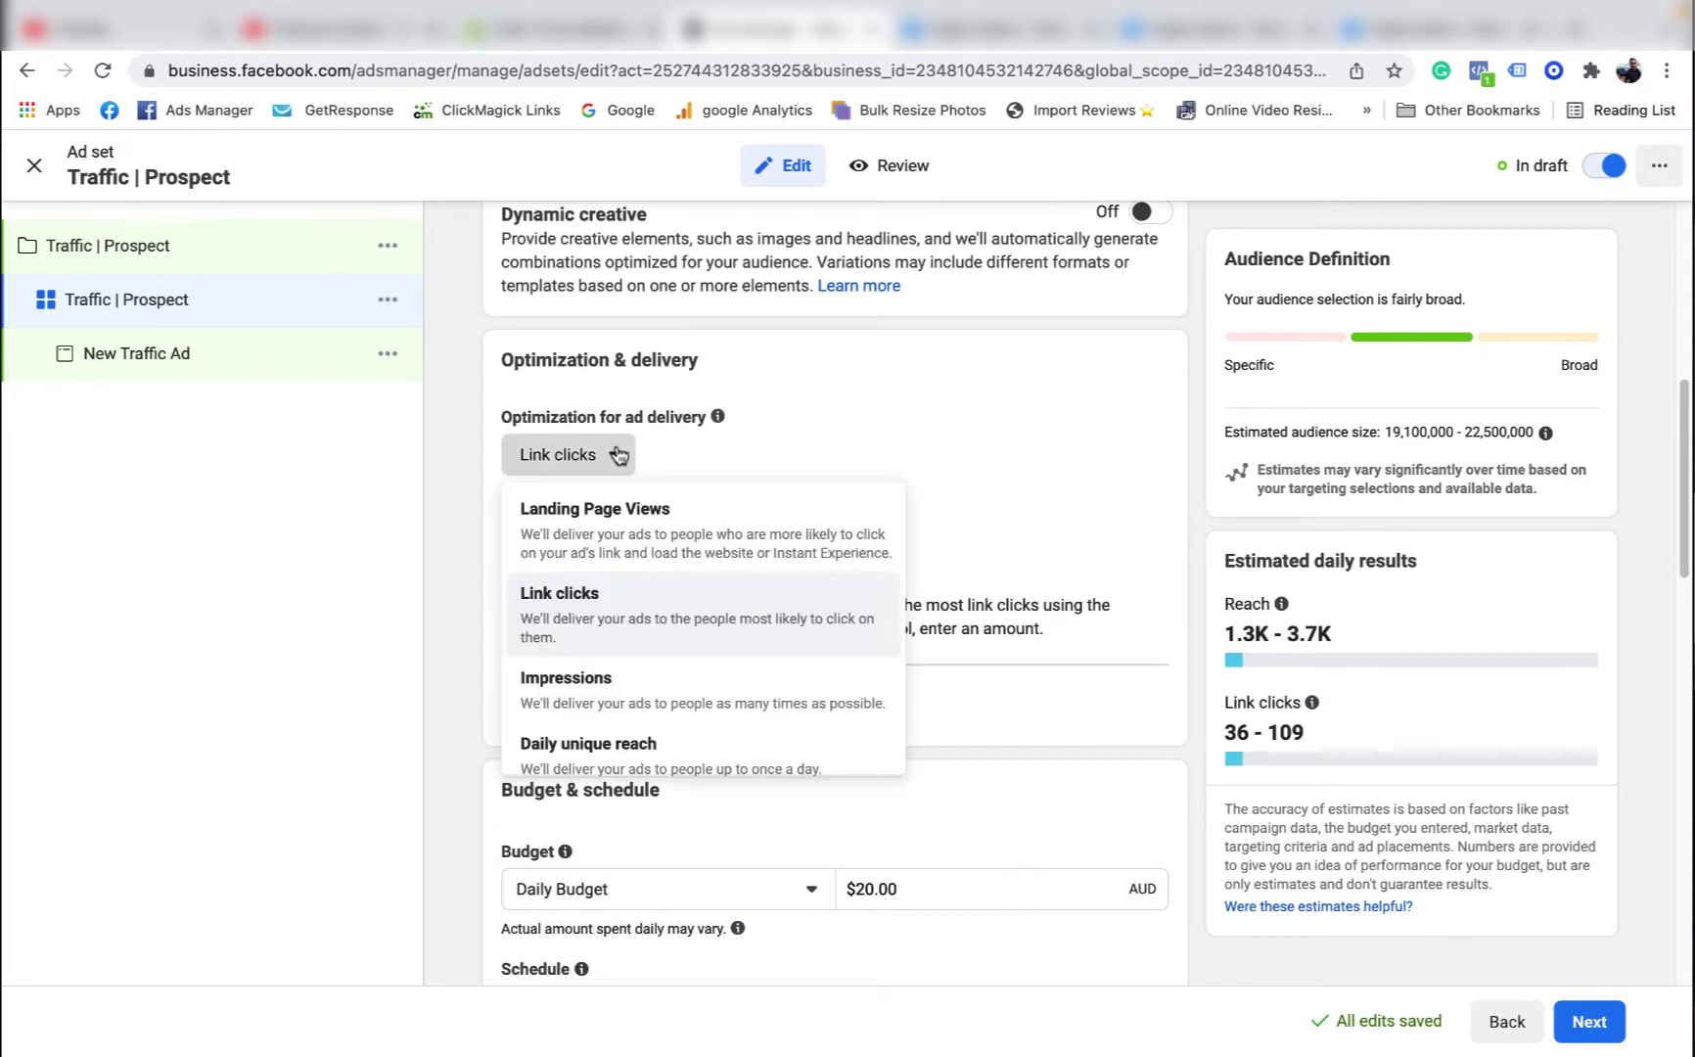
{"action": "left_click", "coordinate": [682, 533]}
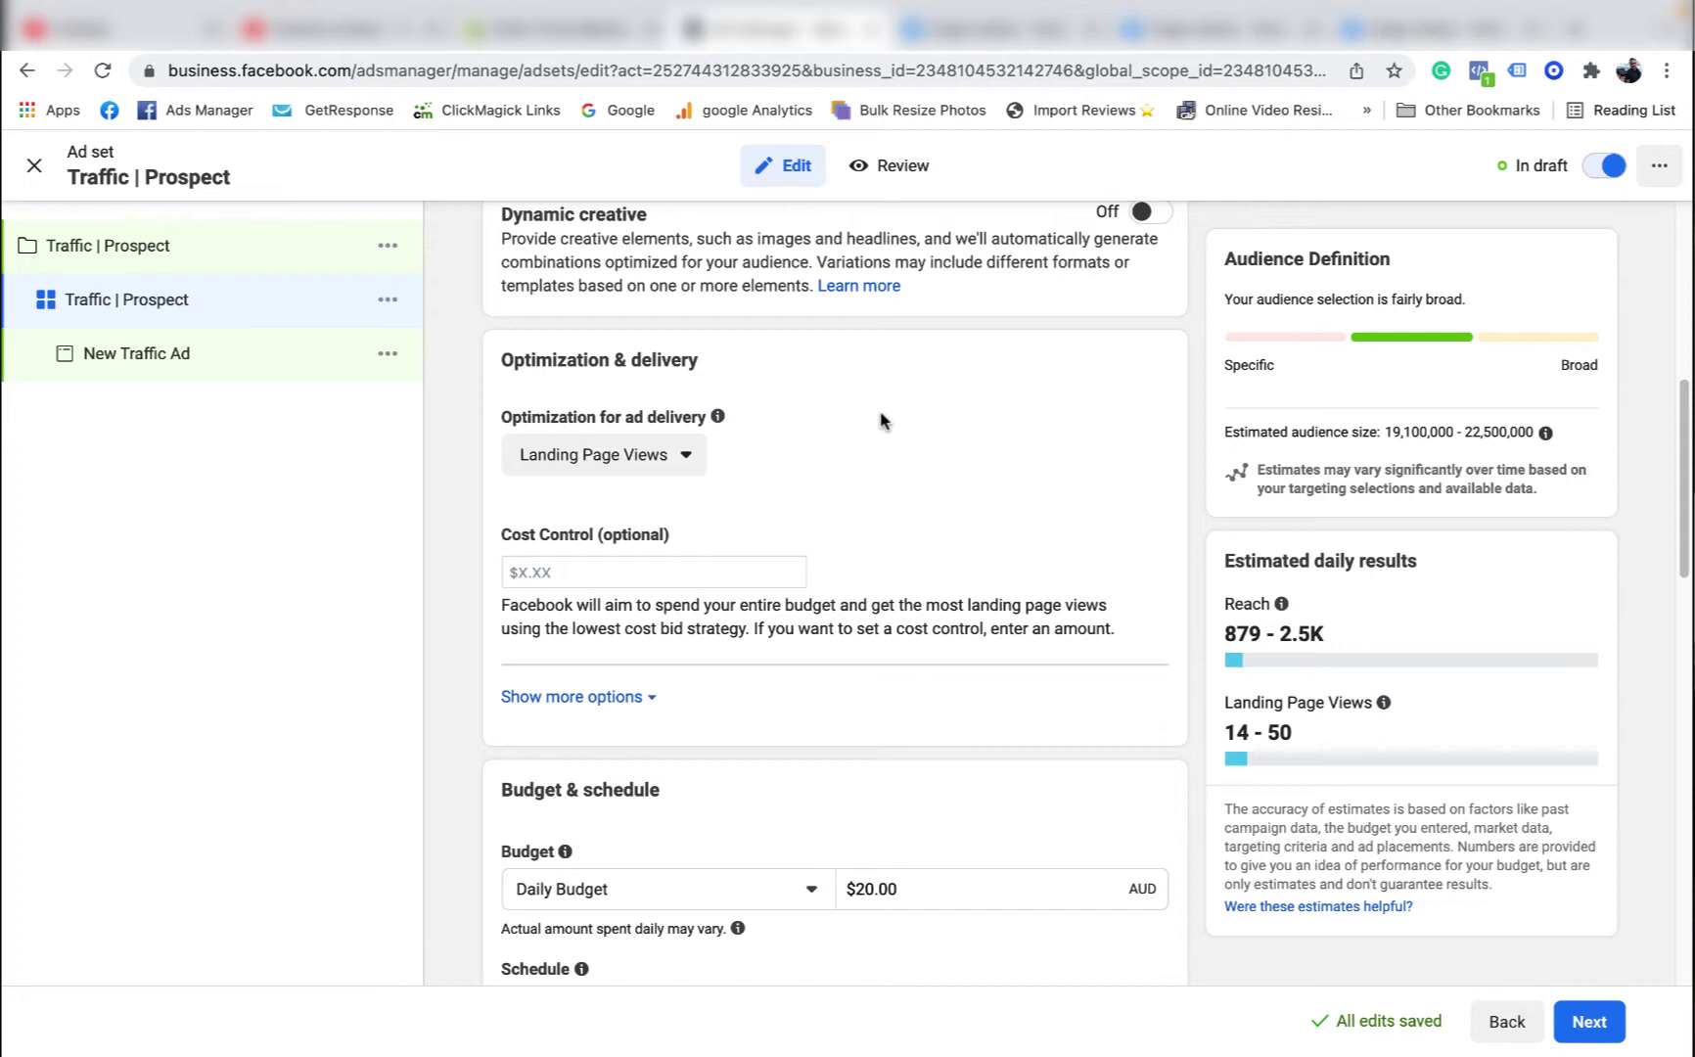
{"action": "scroll", "coordinate": [1142, 437], "scroll_direction": "down", "scroll_amount": 2}
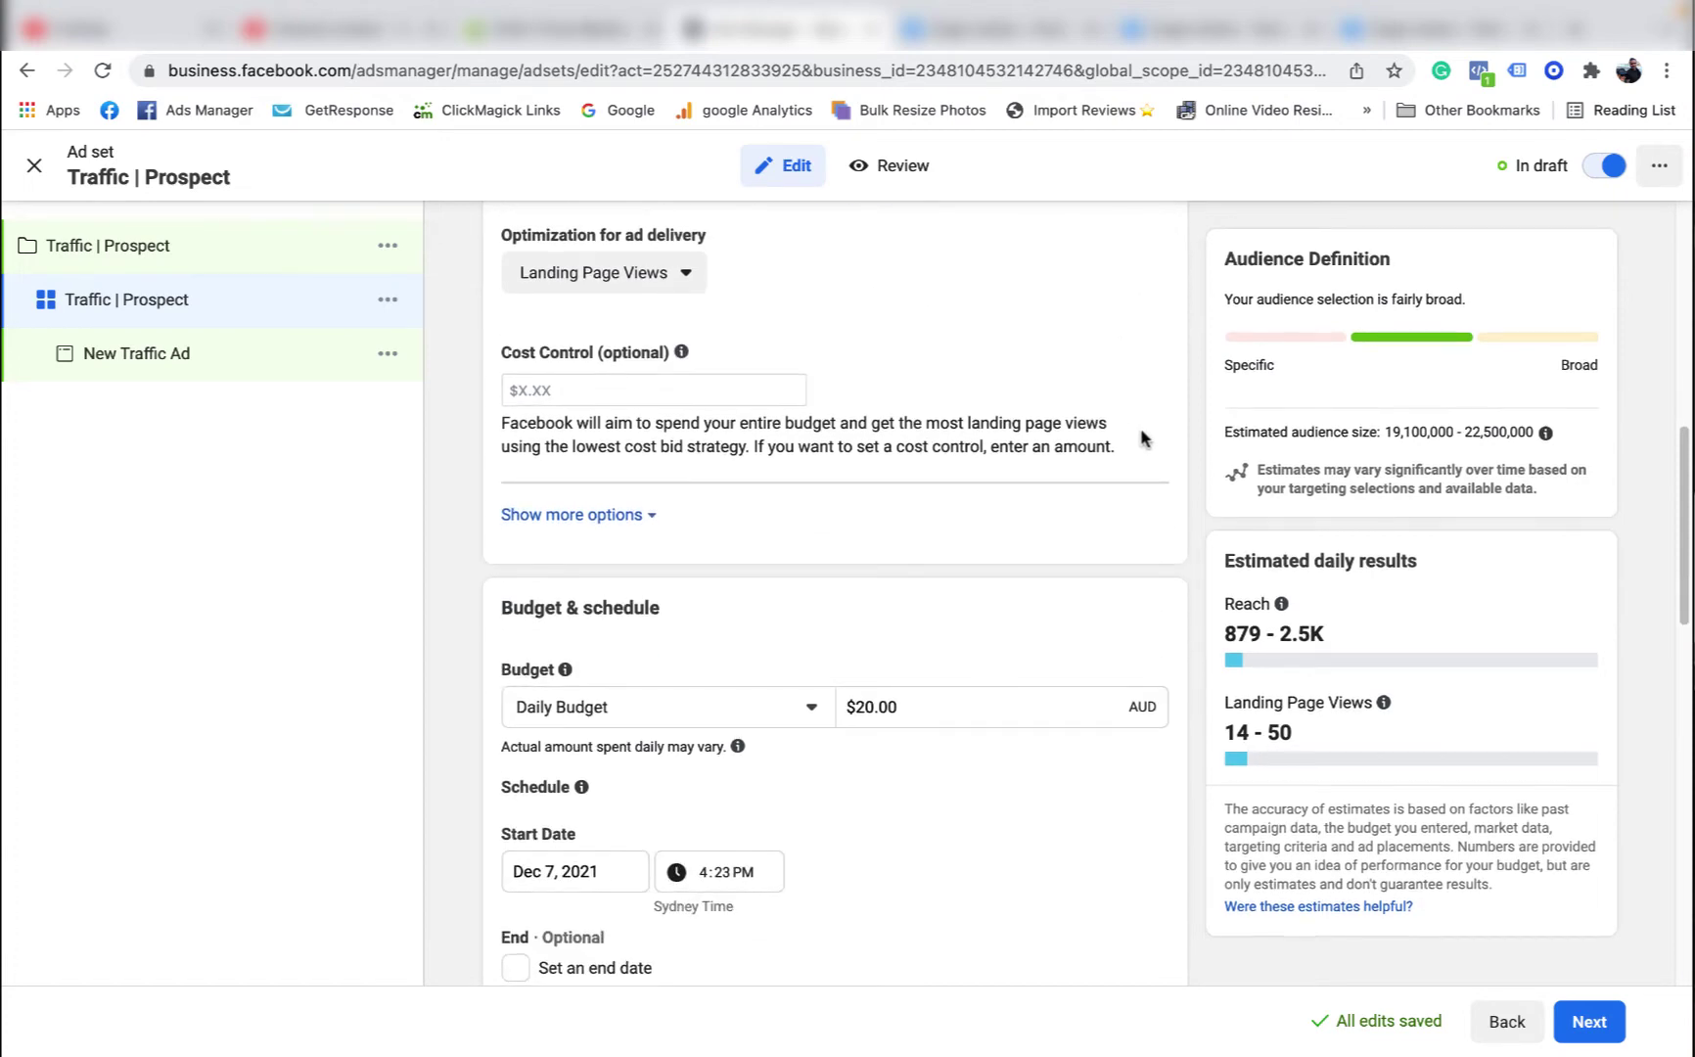
{"action": "scroll", "coordinate": [661, 420], "scroll_direction": "up", "scroll_amount": 5}
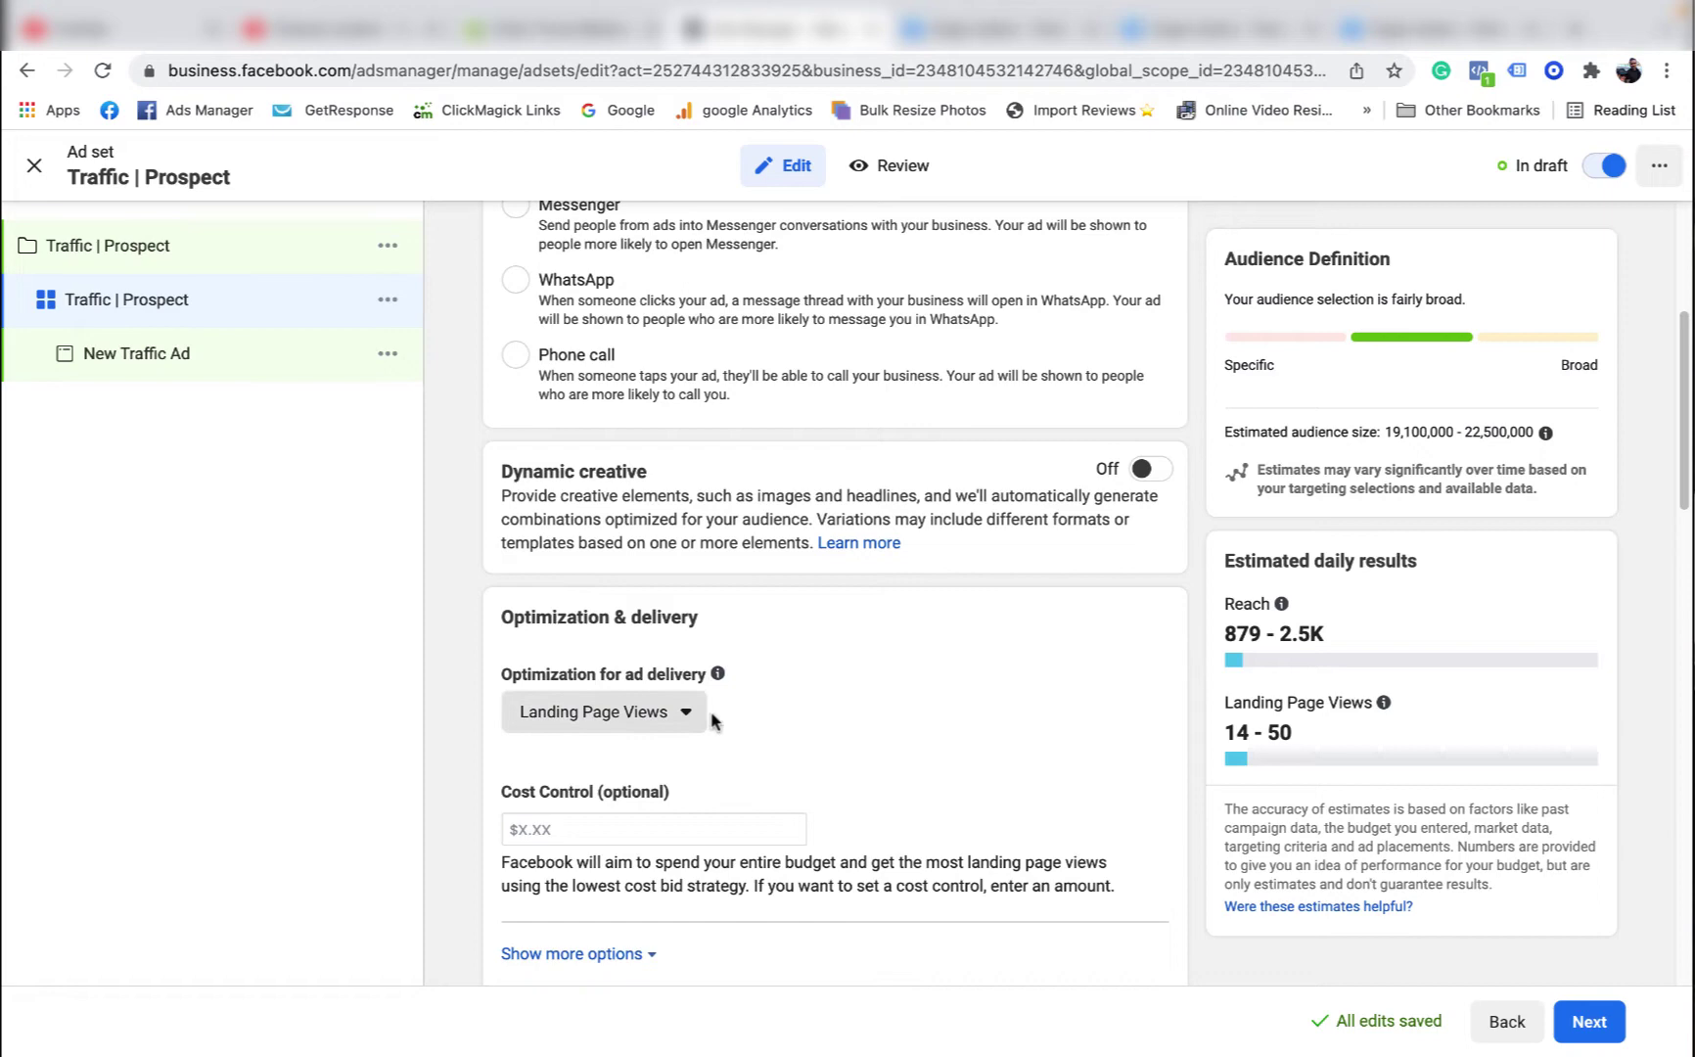
{"action": "scroll", "coordinate": [909, 651], "scroll_direction": "down", "scroll_amount": 3}
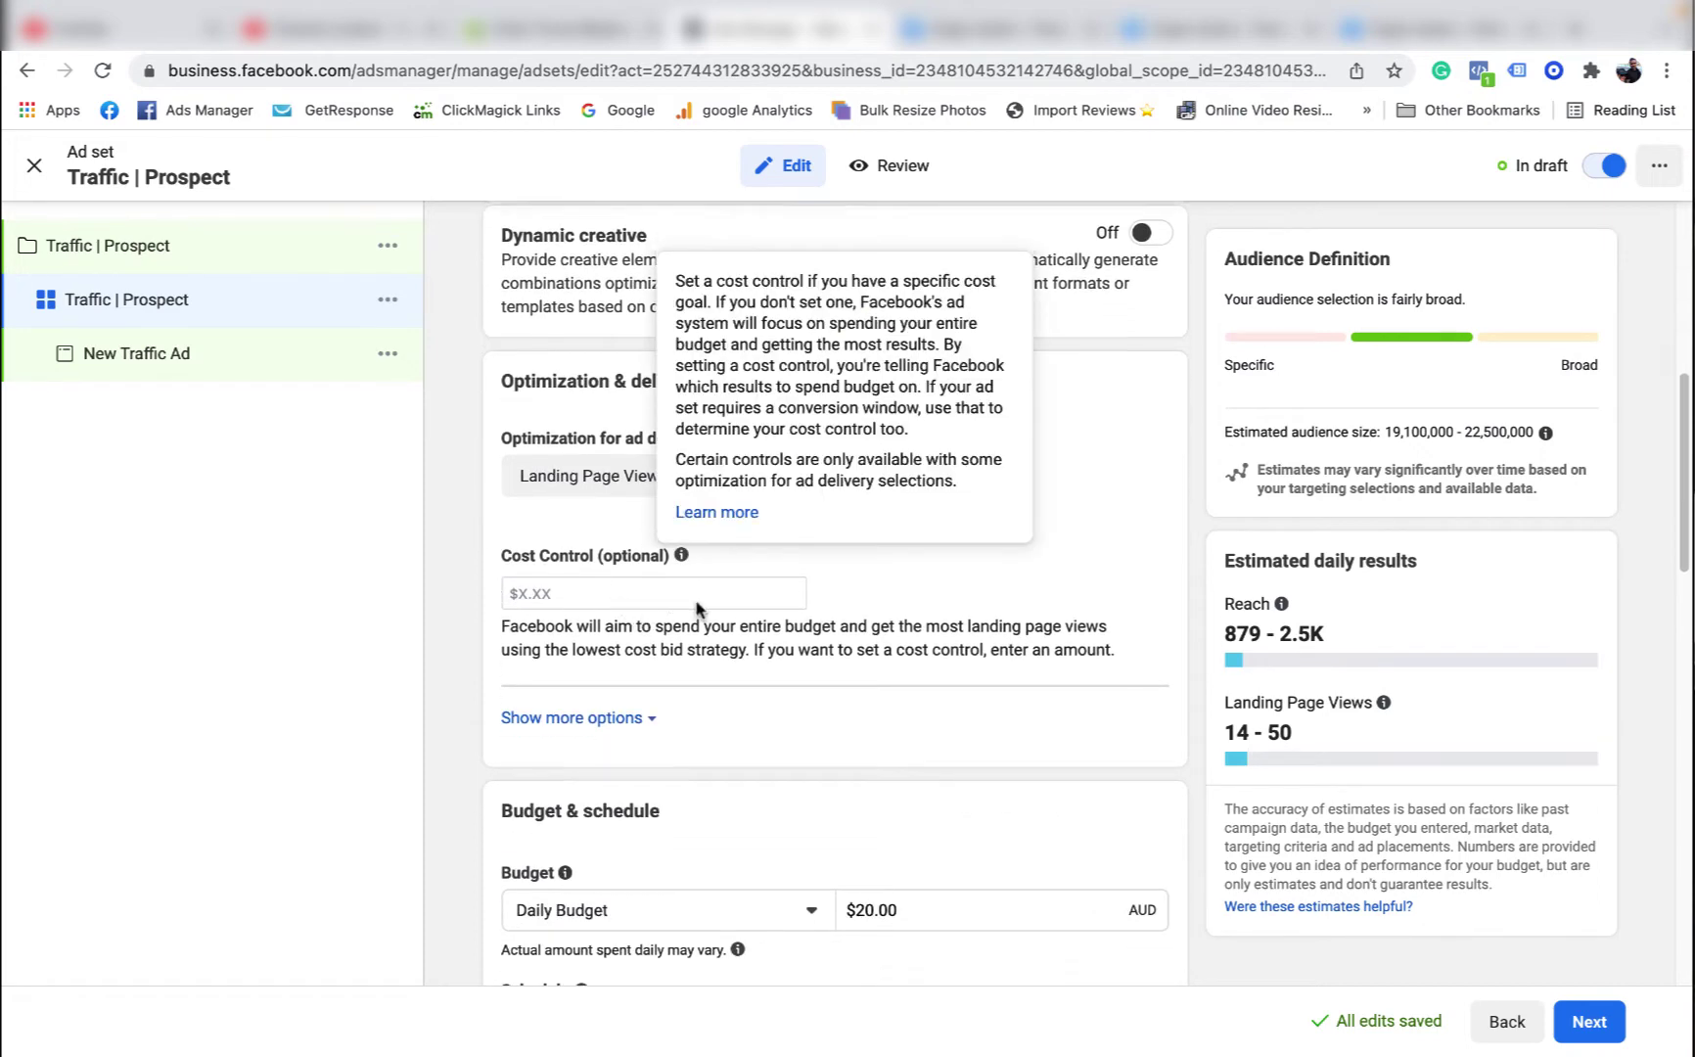
{"action": "scroll", "coordinate": [763, 567], "scroll_direction": "down", "scroll_amount": 4}
Step: Set the ad set's daily budget to $5.00
{"action": "left_click", "coordinate": [865, 535]}
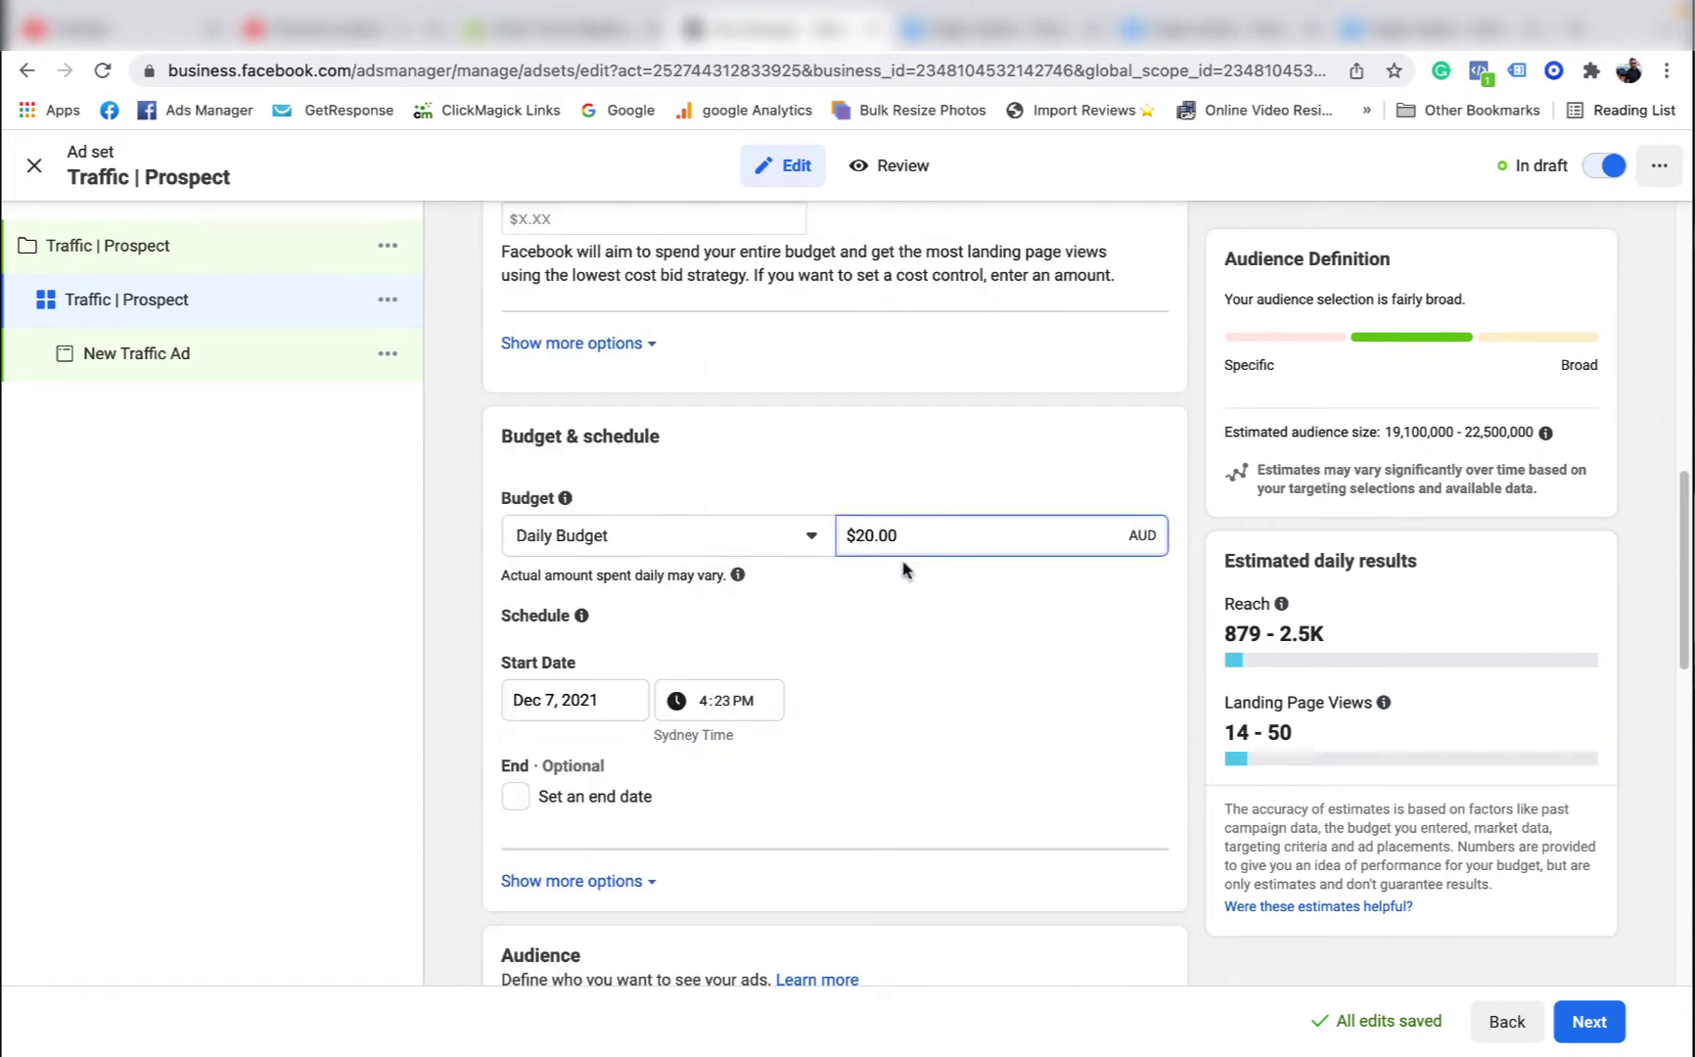
{"action": "type", "text": "5"}
{"action": "left_click", "coordinate": [1105, 446]}
{"action": "scroll", "coordinate": [987, 607], "scroll_direction": "up", "scroll_amount": 1}
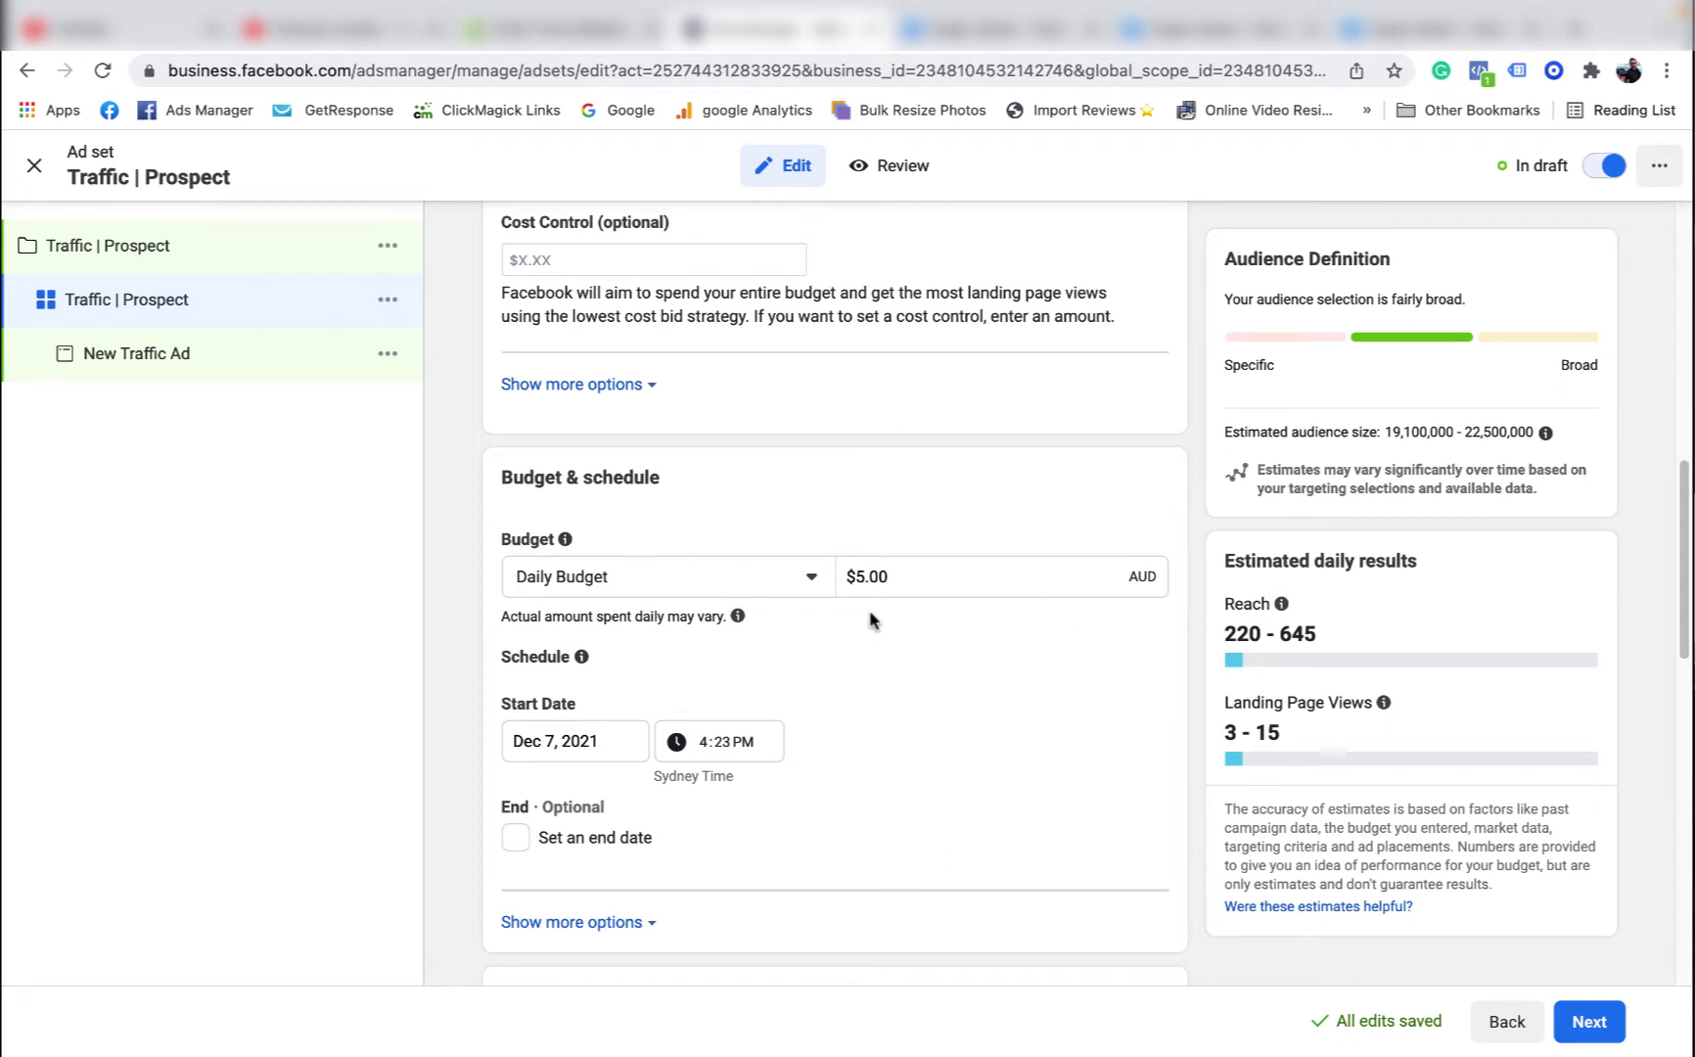
{"action": "scroll", "coordinate": [746, 670], "scroll_direction": "down", "scroll_amount": 2}
{"action": "scroll", "coordinate": [798, 594], "scroll_direction": "down", "scroll_amount": 2}
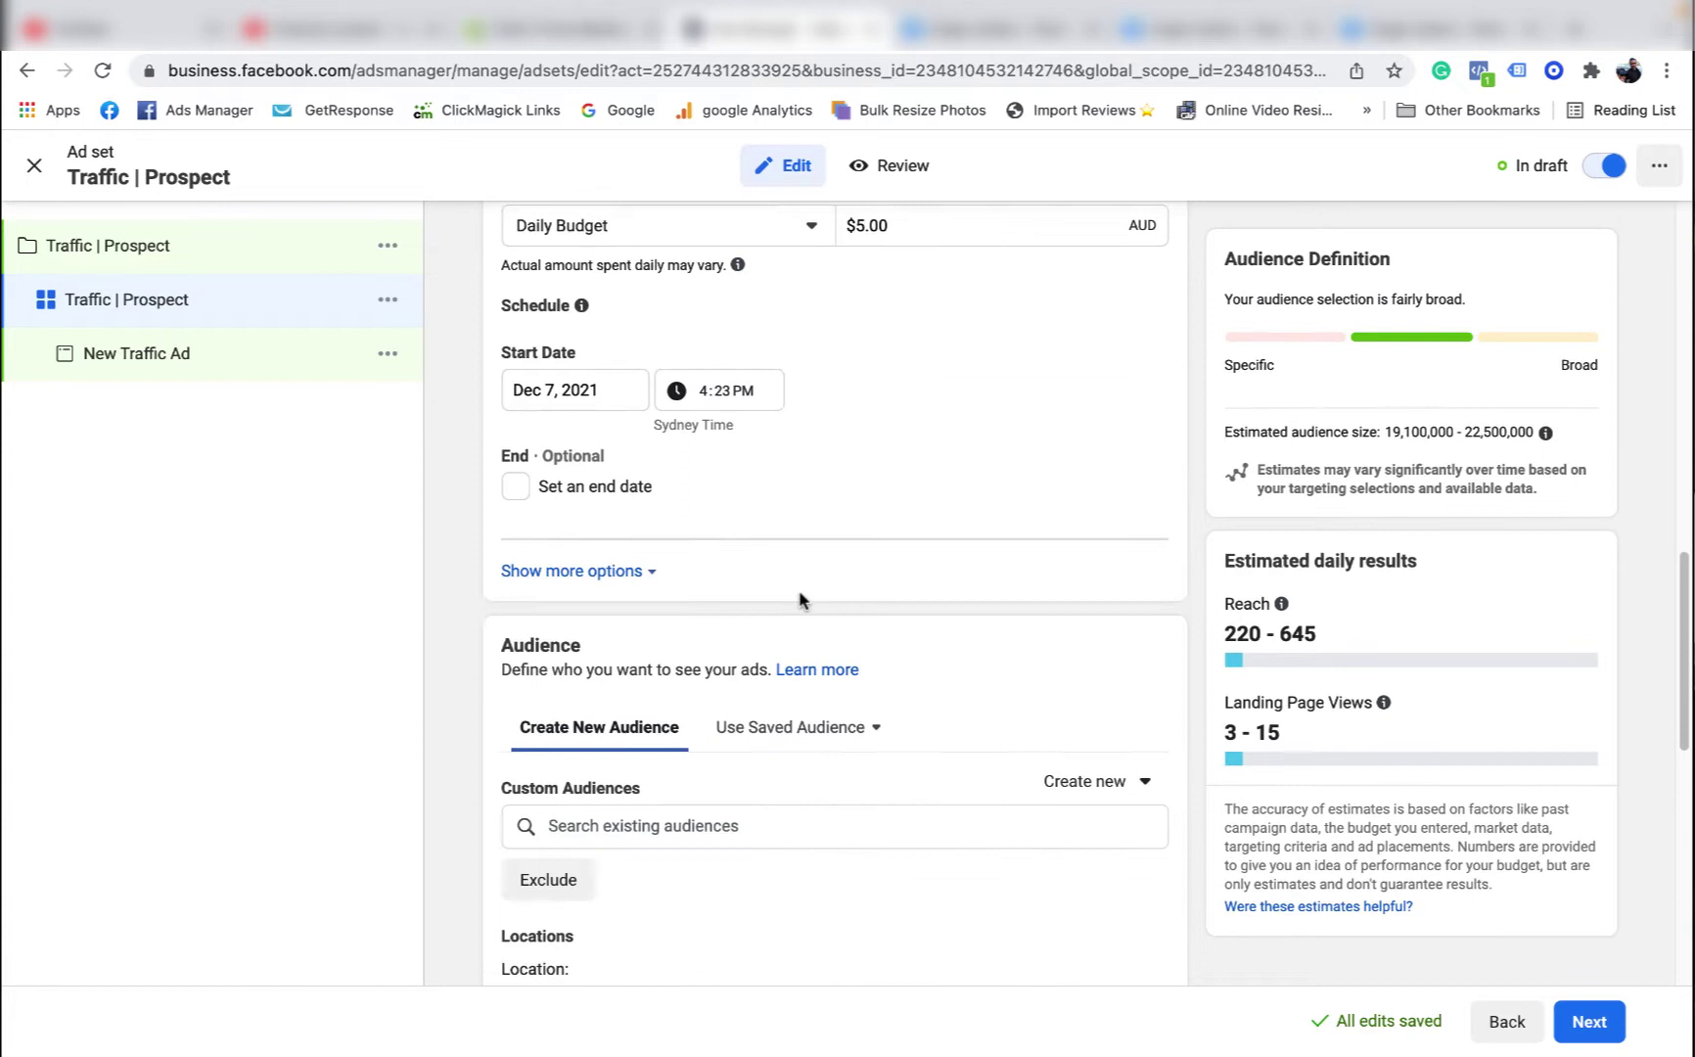
{"action": "scroll", "coordinate": [931, 510], "scroll_direction": "down", "scroll_amount": 4}
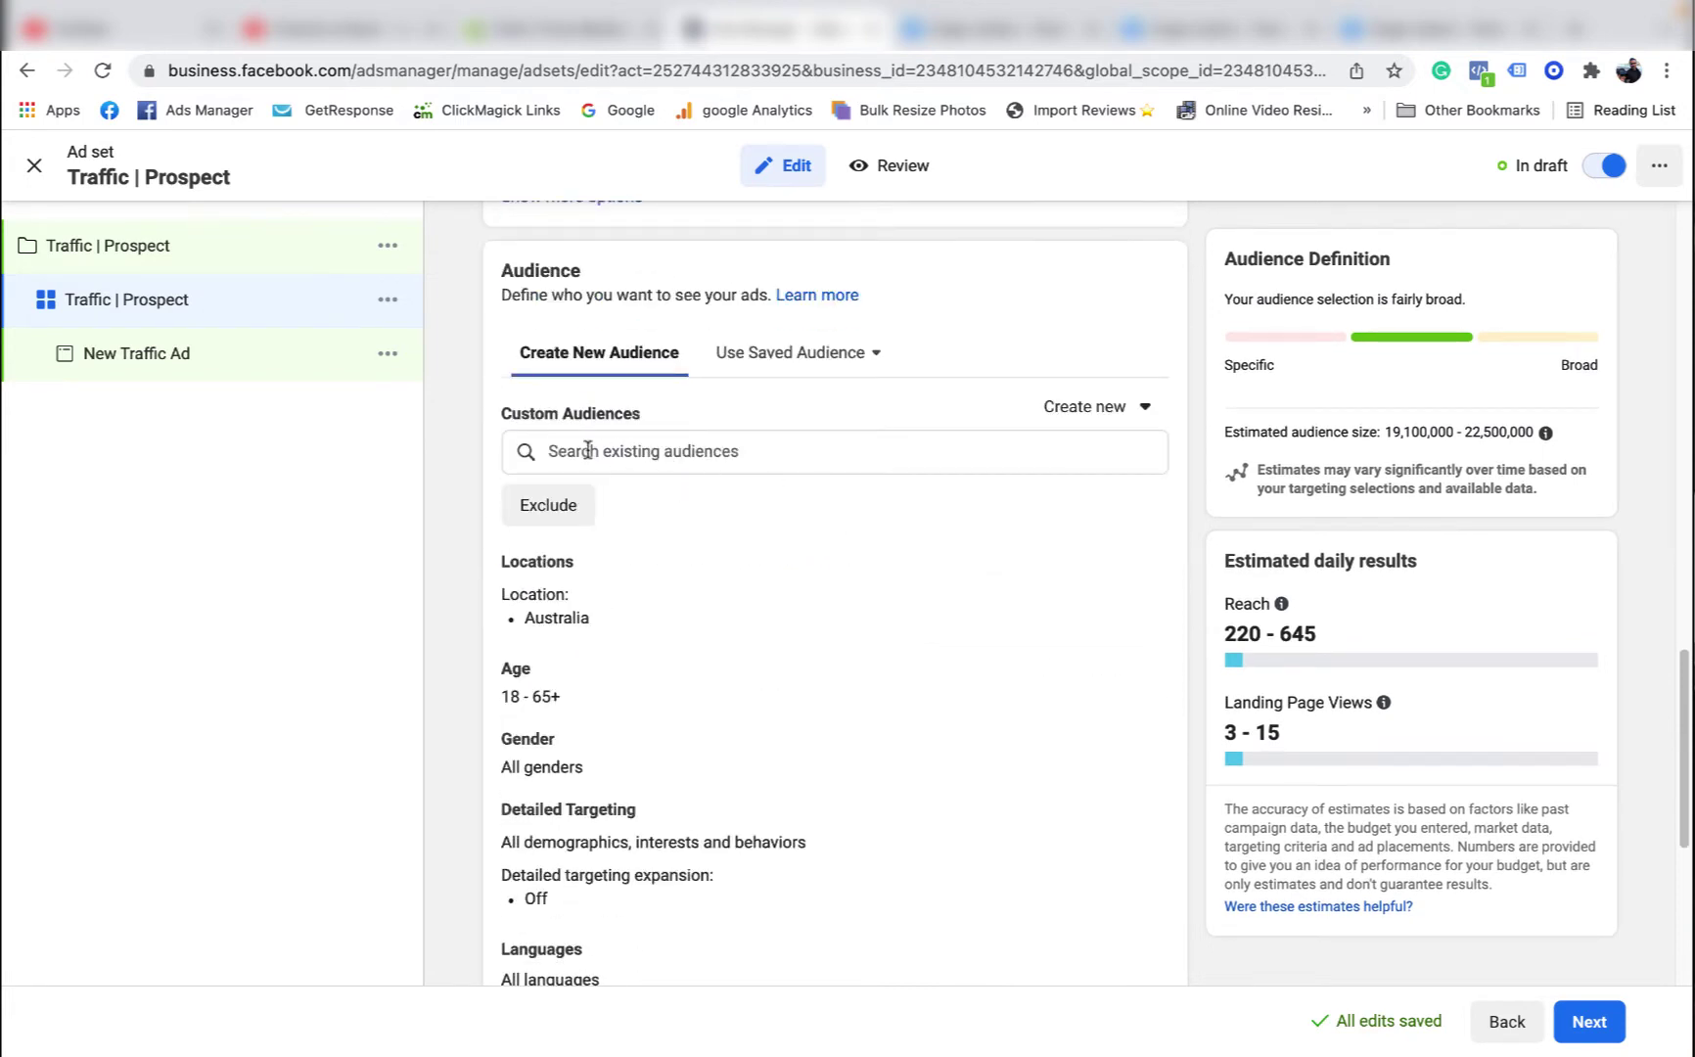
Step: Exclude custom audiences CA - FB 365 days 12/10 and CA - IG 365 days 12/10
{"action": "left_click", "coordinate": [679, 449]}
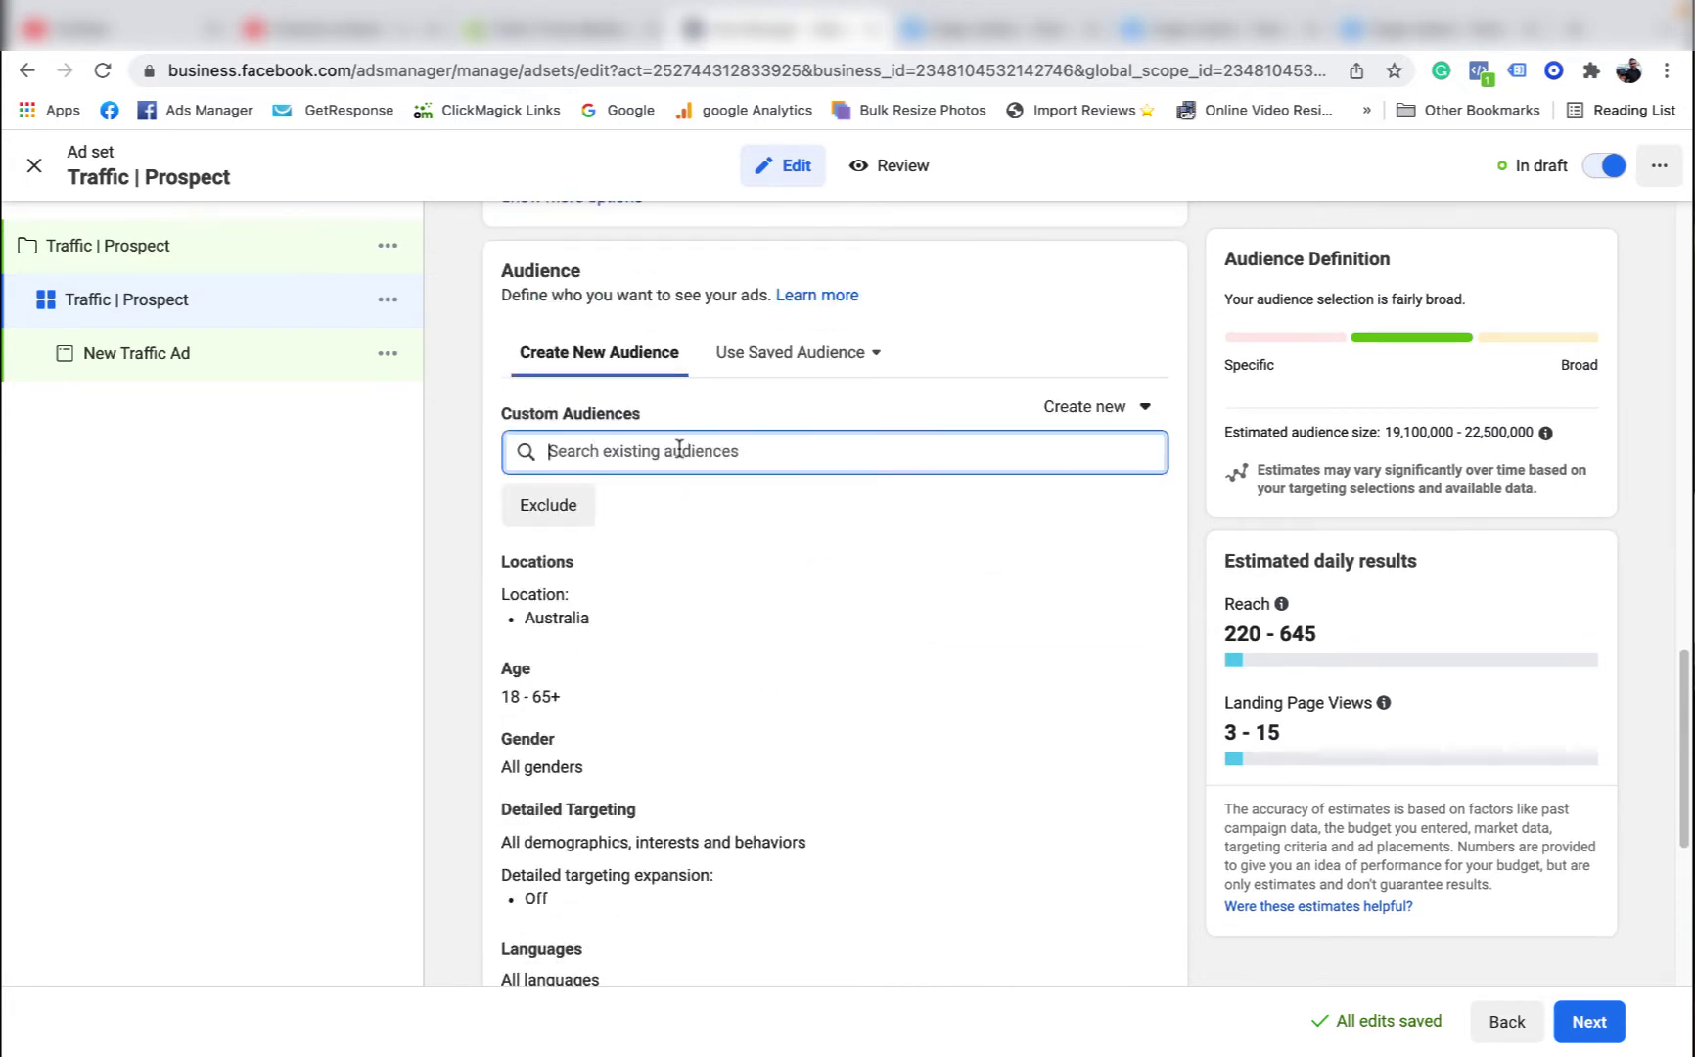
{"action": "left_click", "coordinate": [560, 504]}
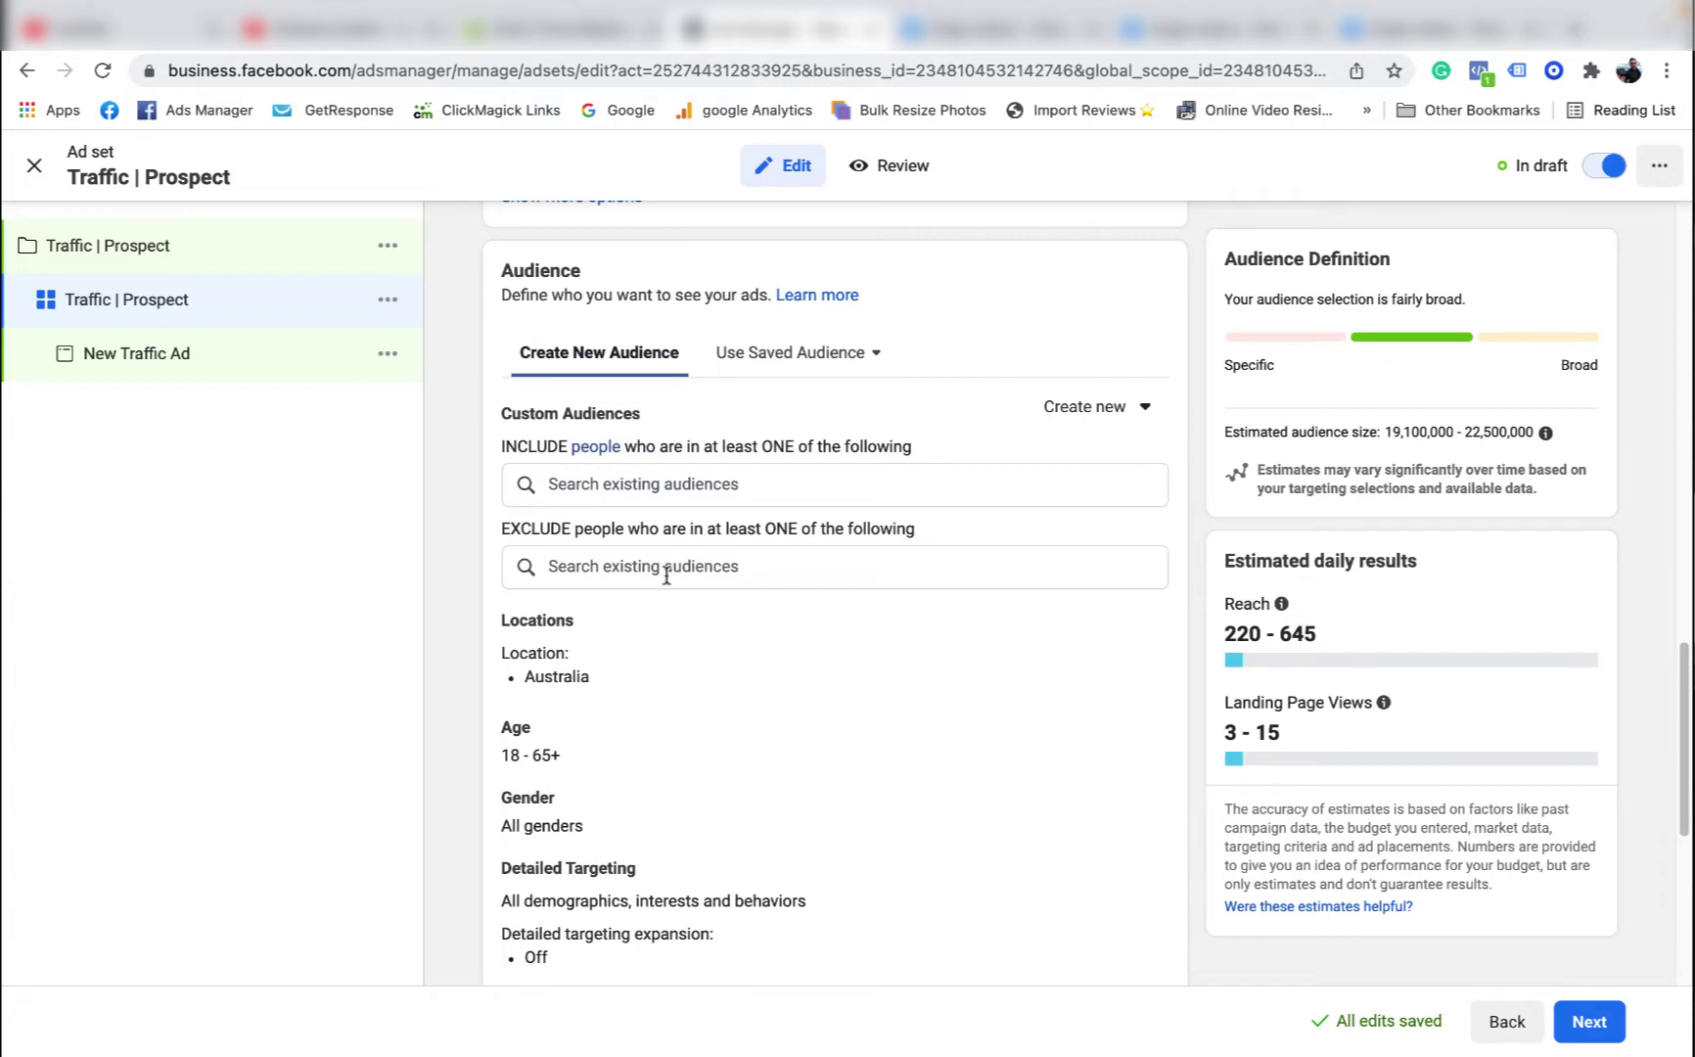
{"action": "left_click", "coordinate": [666, 575]}
{"action": "left_click", "coordinate": [797, 624]}
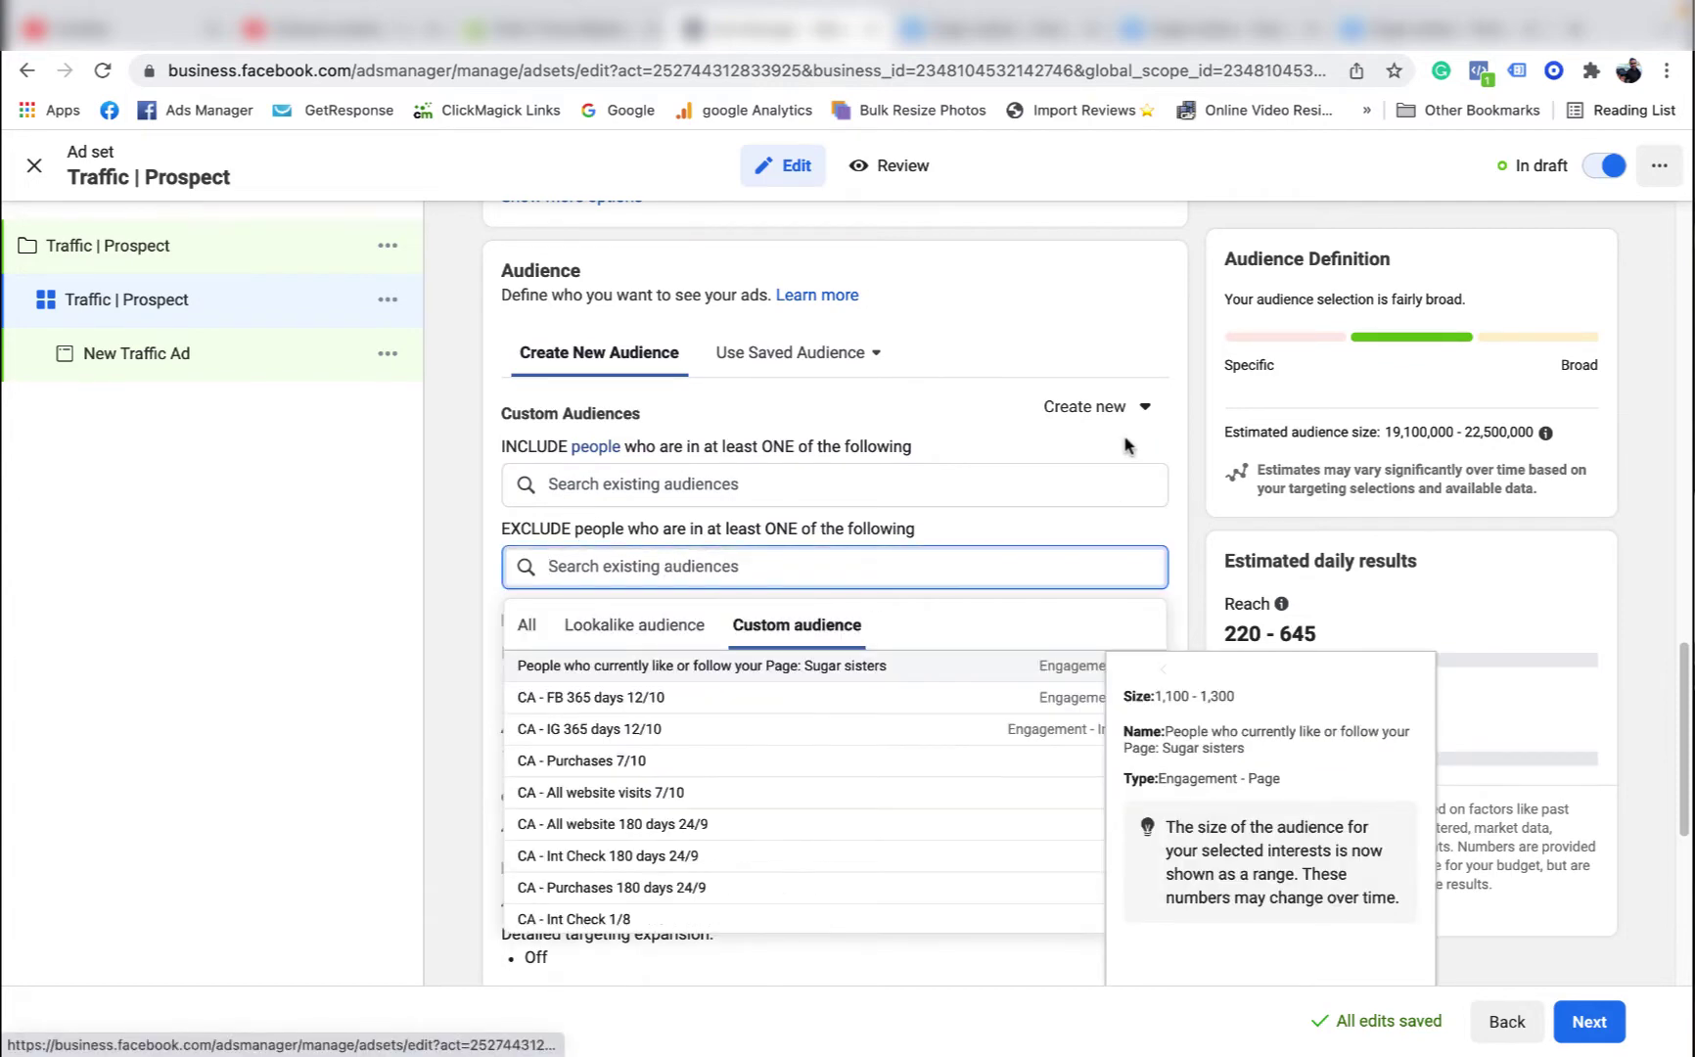
{"action": "scroll", "coordinate": [1125, 446], "scroll_direction": "down", "scroll_amount": 2}
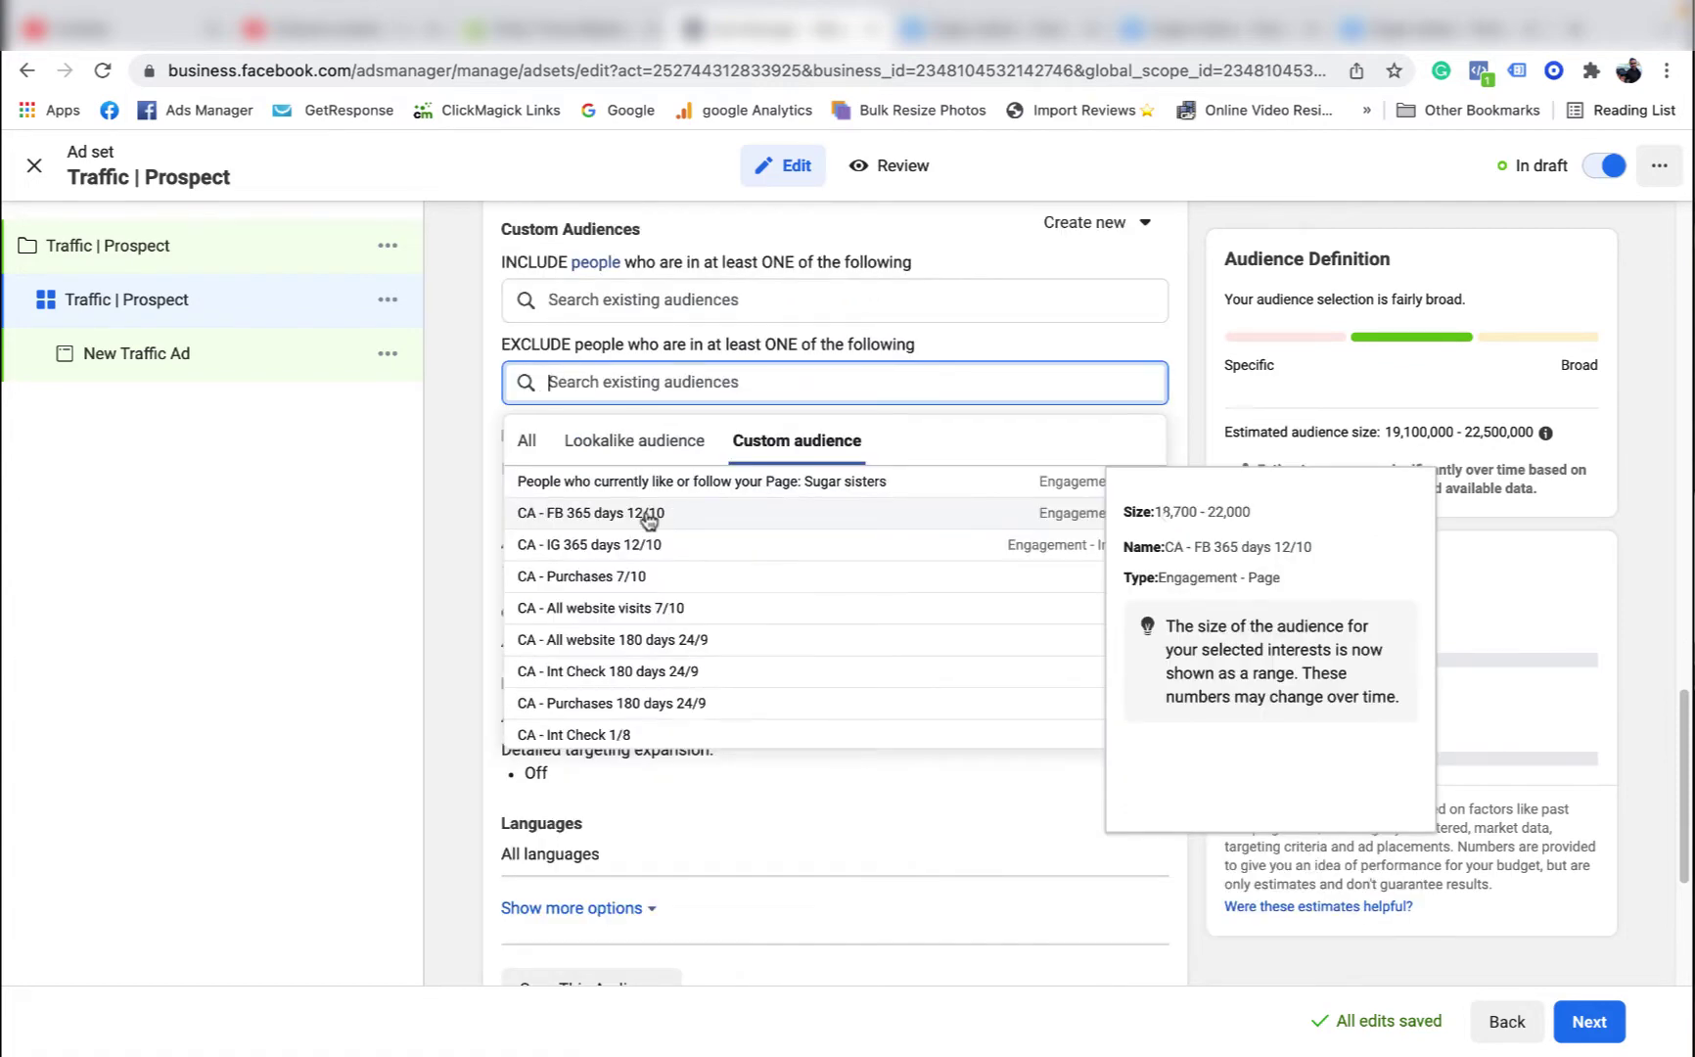
{"action": "left_click", "coordinate": [648, 514]}
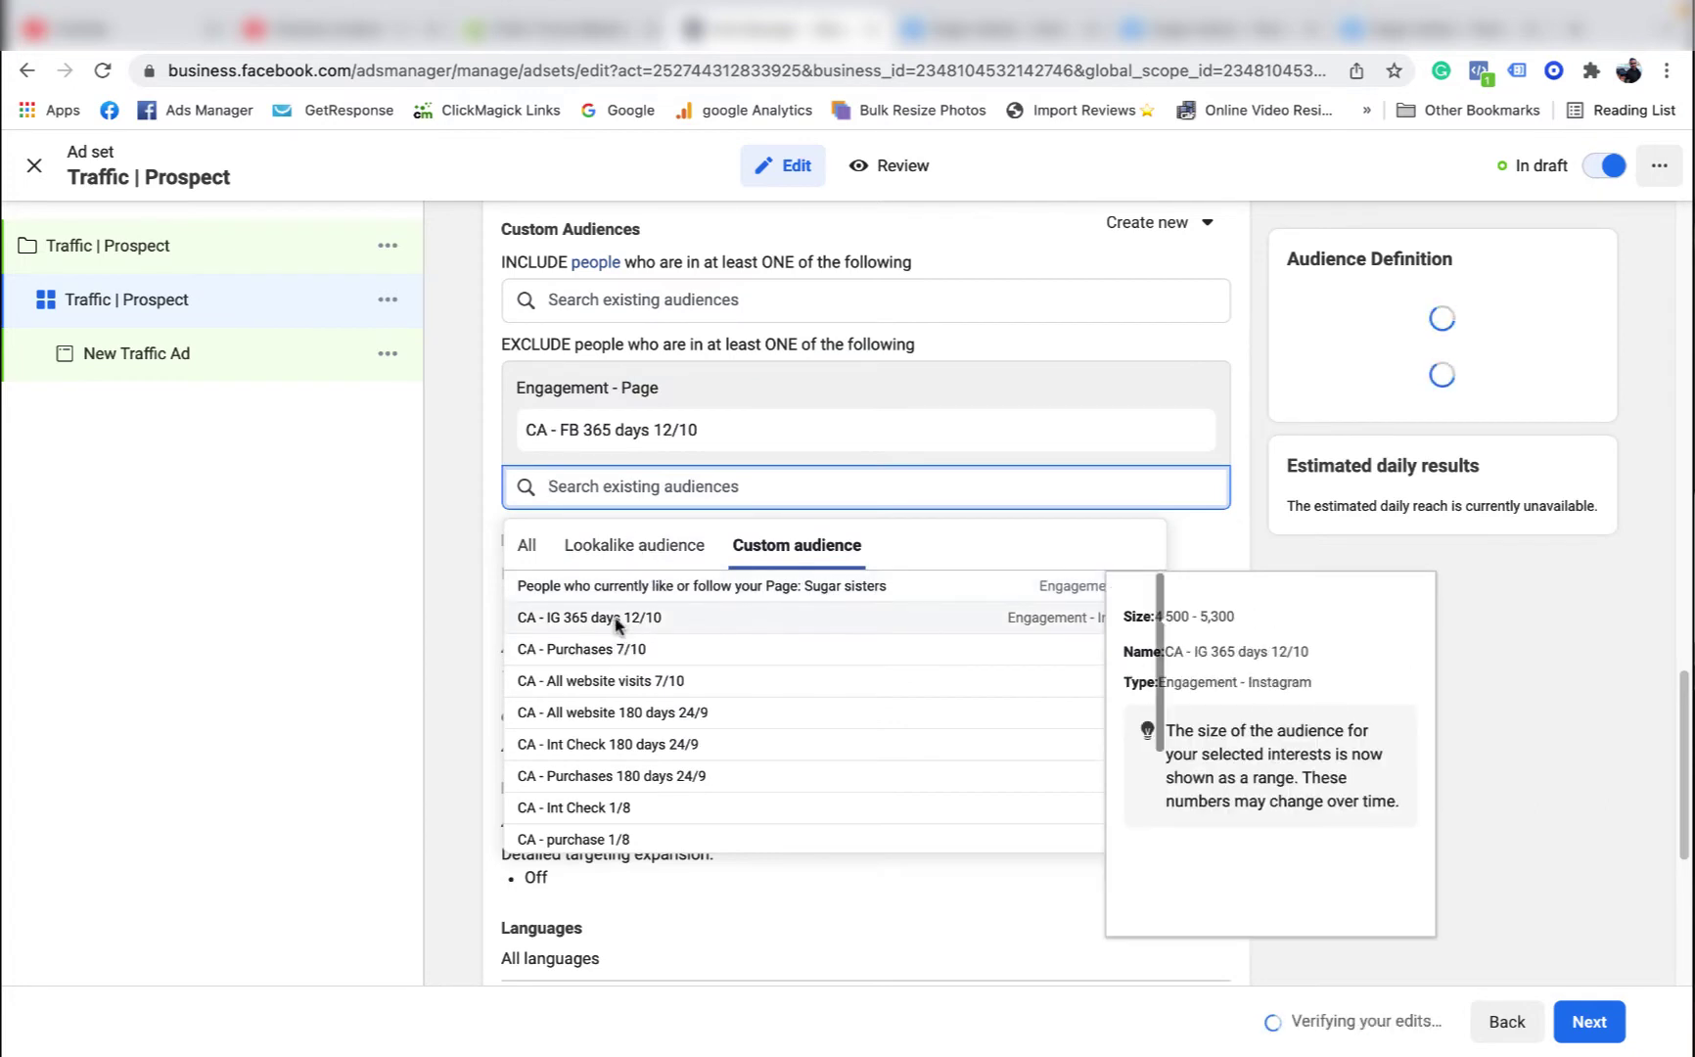
{"action": "left_click", "coordinate": [616, 620]}
Step: Also exclude CA - All website visits 7/10, CA - Purchases 7/10, CA - Int Check 1/8 and CA - ATC 180 1/8
{"action": "left_click", "coordinate": [942, 566]}
{"action": "scroll", "coordinate": [943, 566], "scroll_direction": "down", "scroll_amount": 2}
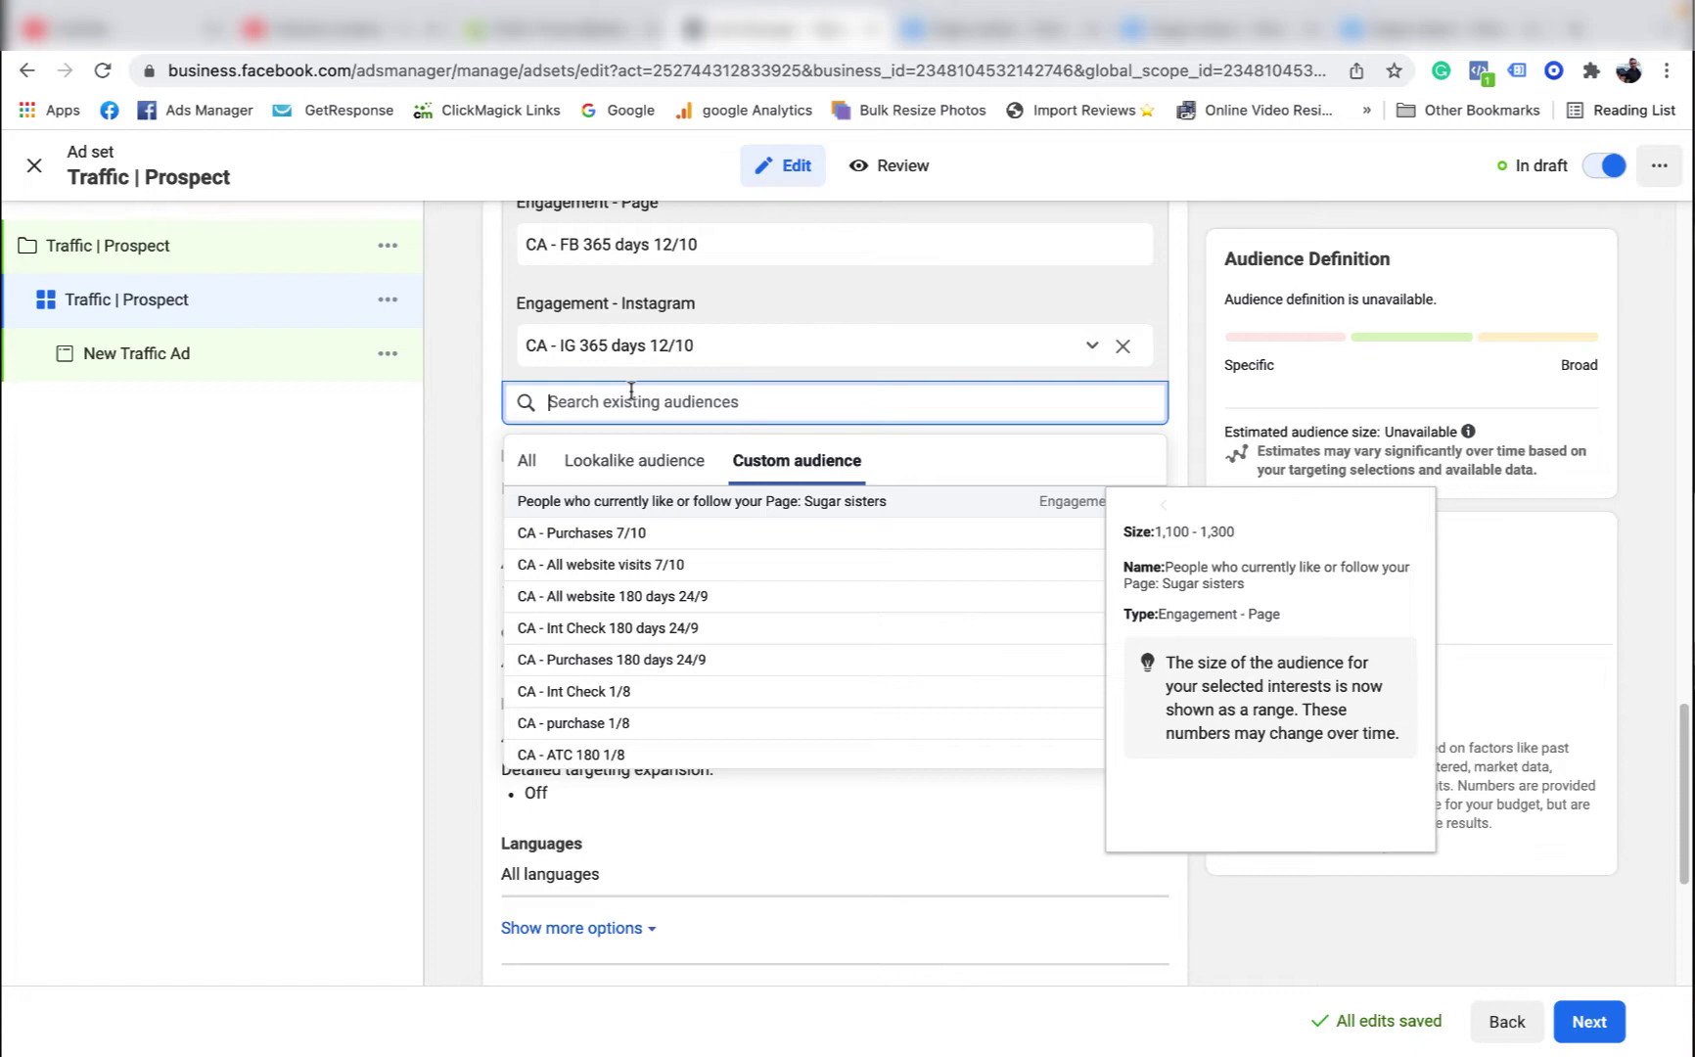
{"action": "left_click", "coordinate": [730, 566]}
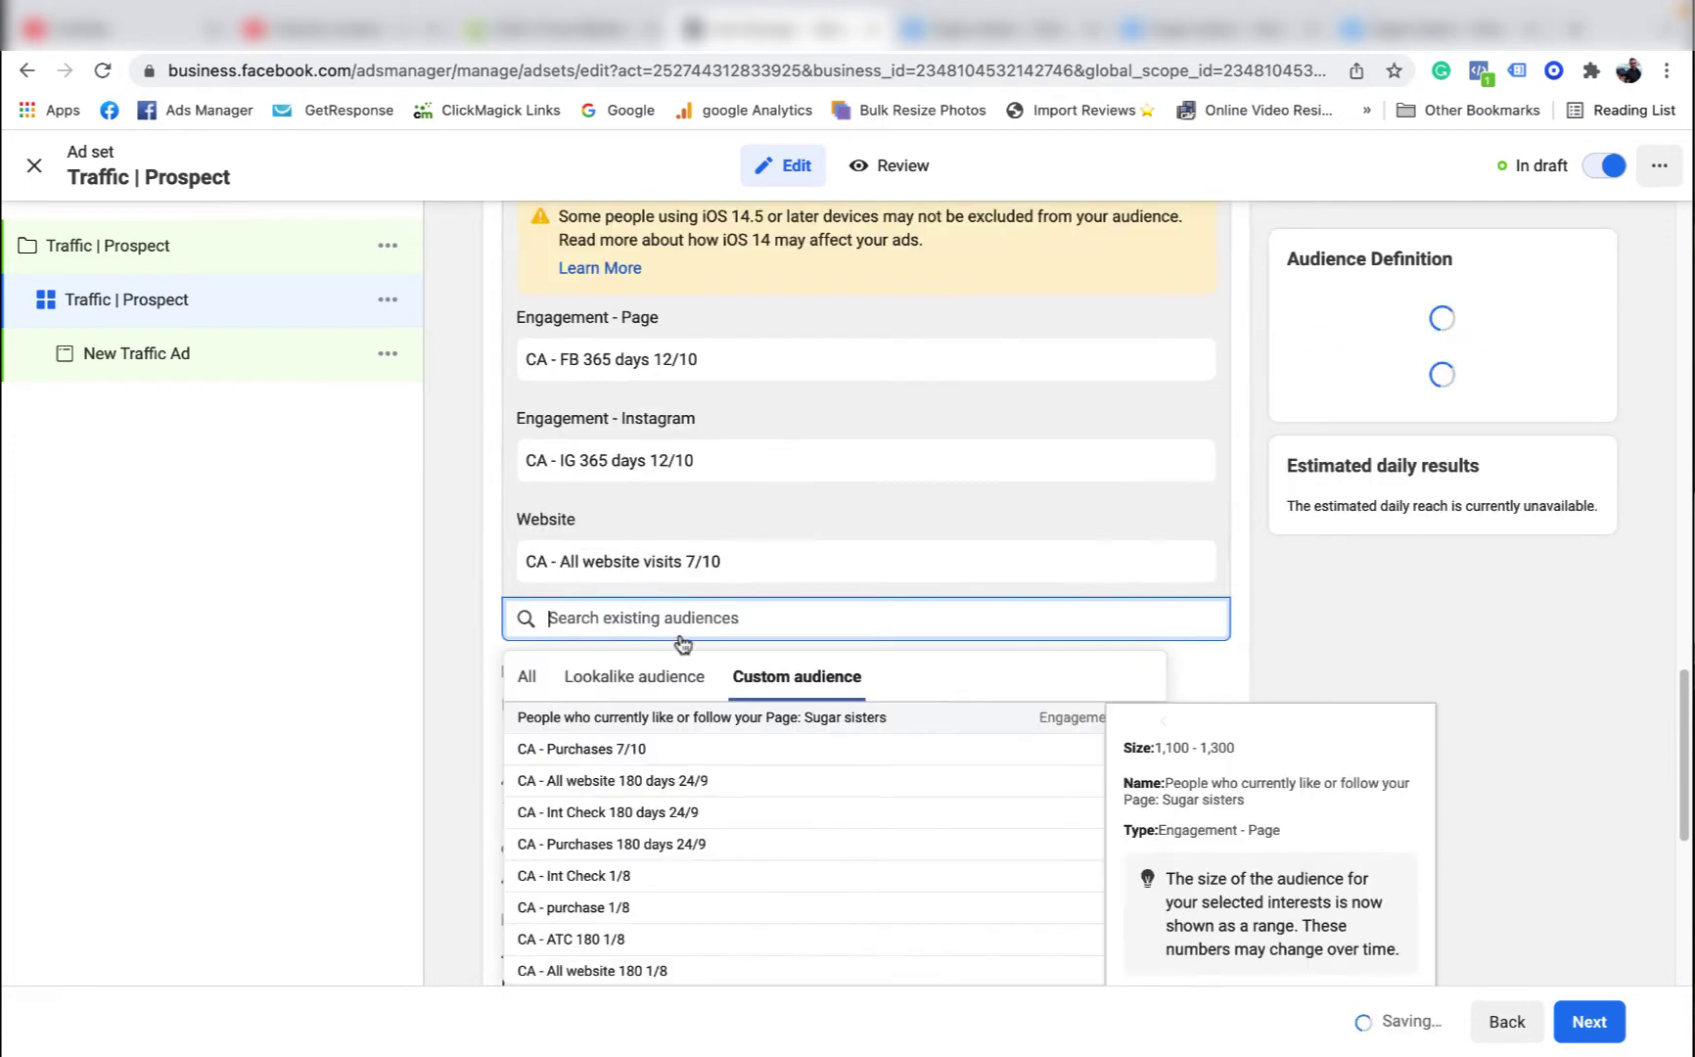
{"action": "left_click", "coordinate": [588, 751]}
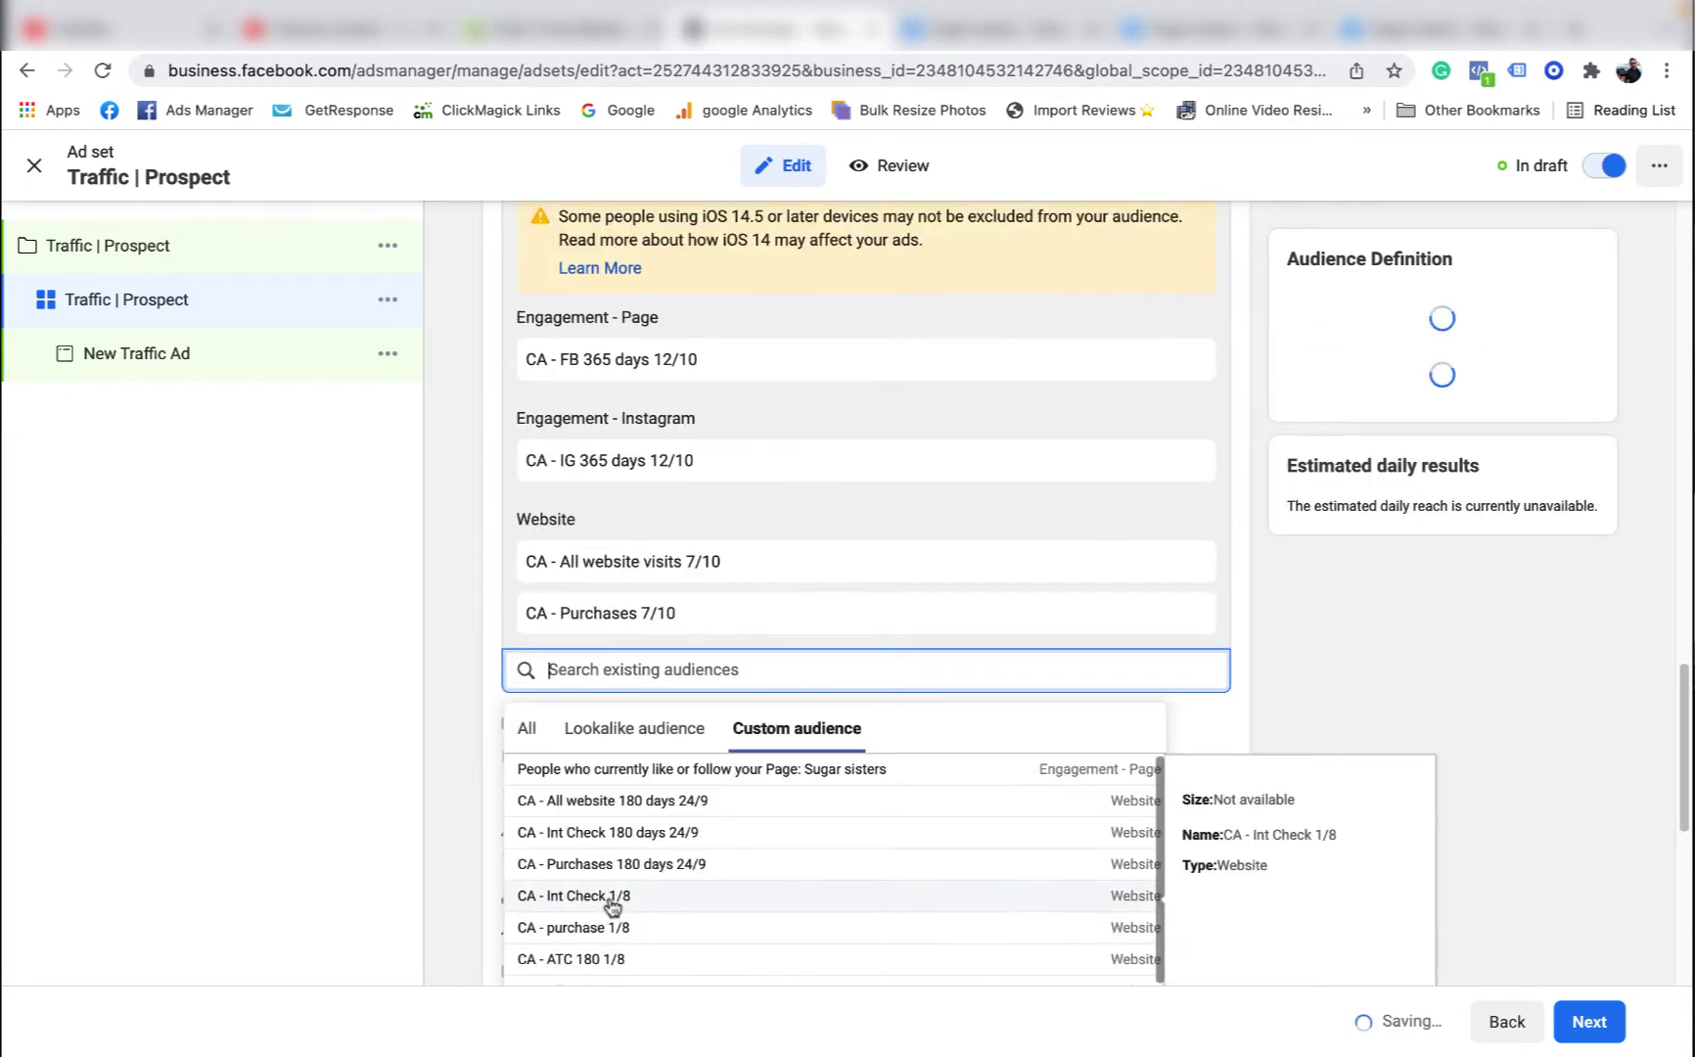
{"action": "left_click", "coordinate": [612, 905]}
{"action": "scroll", "coordinate": [1249, 535], "scroll_direction": "down", "scroll_amount": 2}
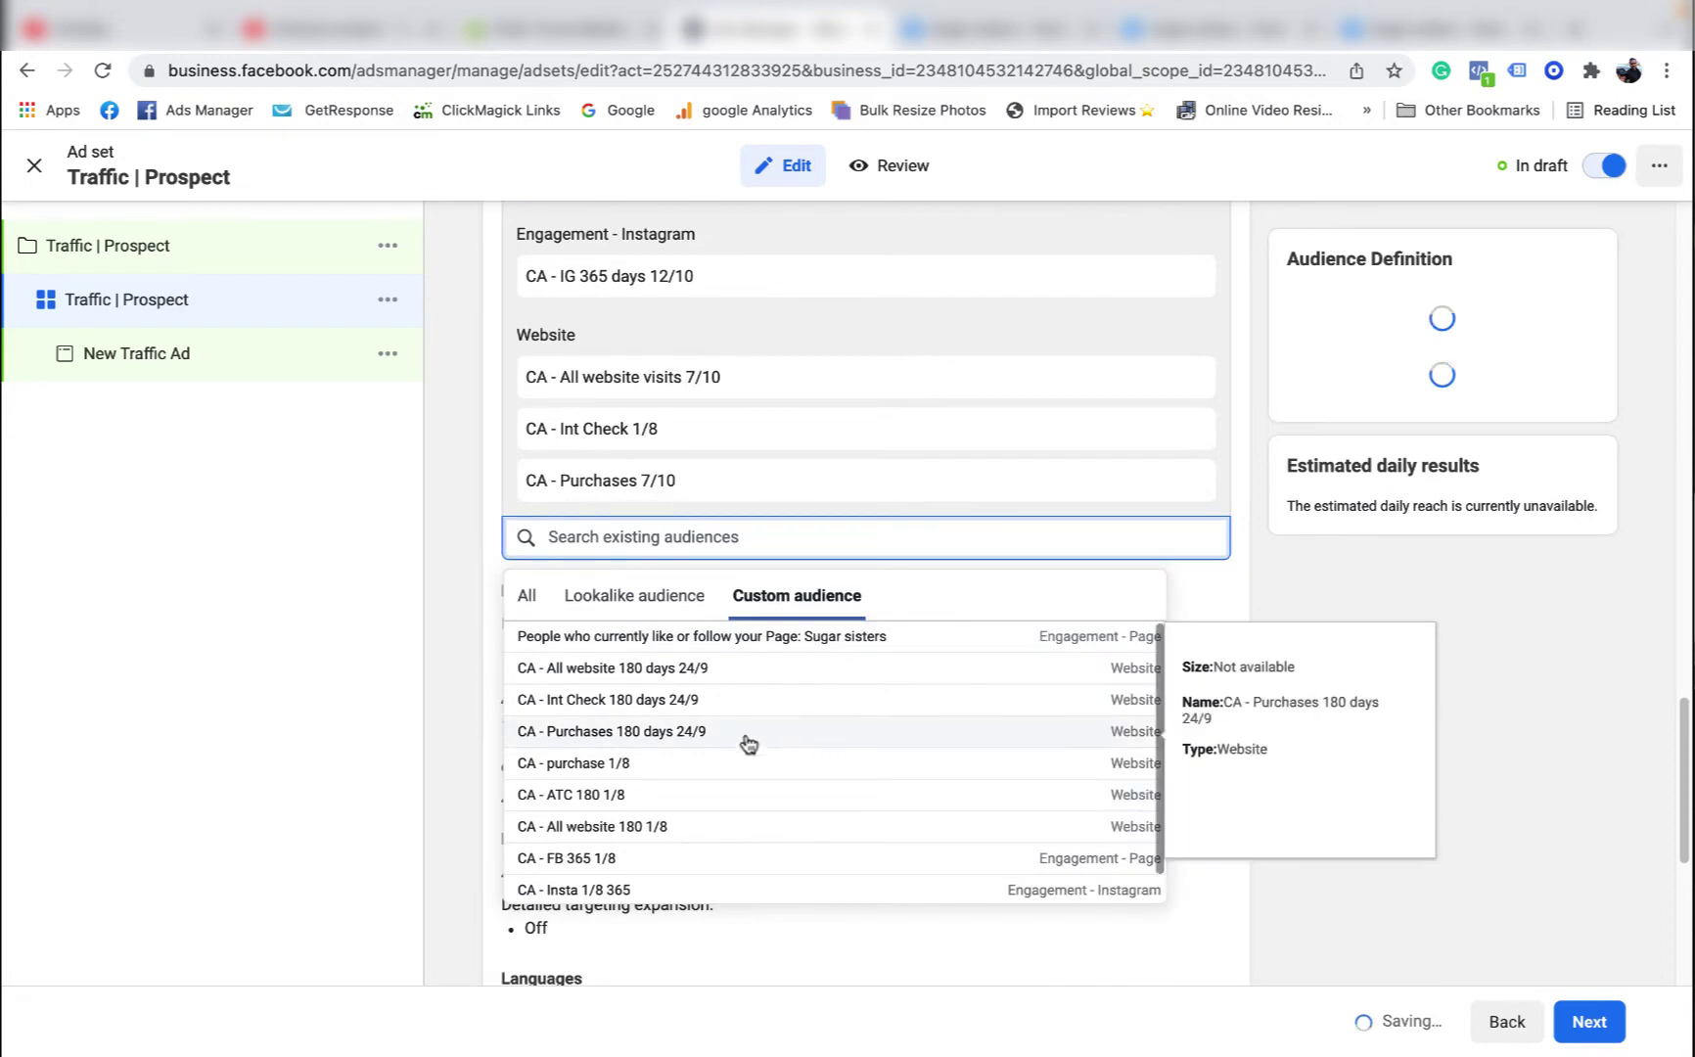
{"action": "left_click", "coordinate": [611, 798]}
{"action": "scroll", "coordinate": [874, 524], "scroll_direction": "up", "scroll_amount": 1}
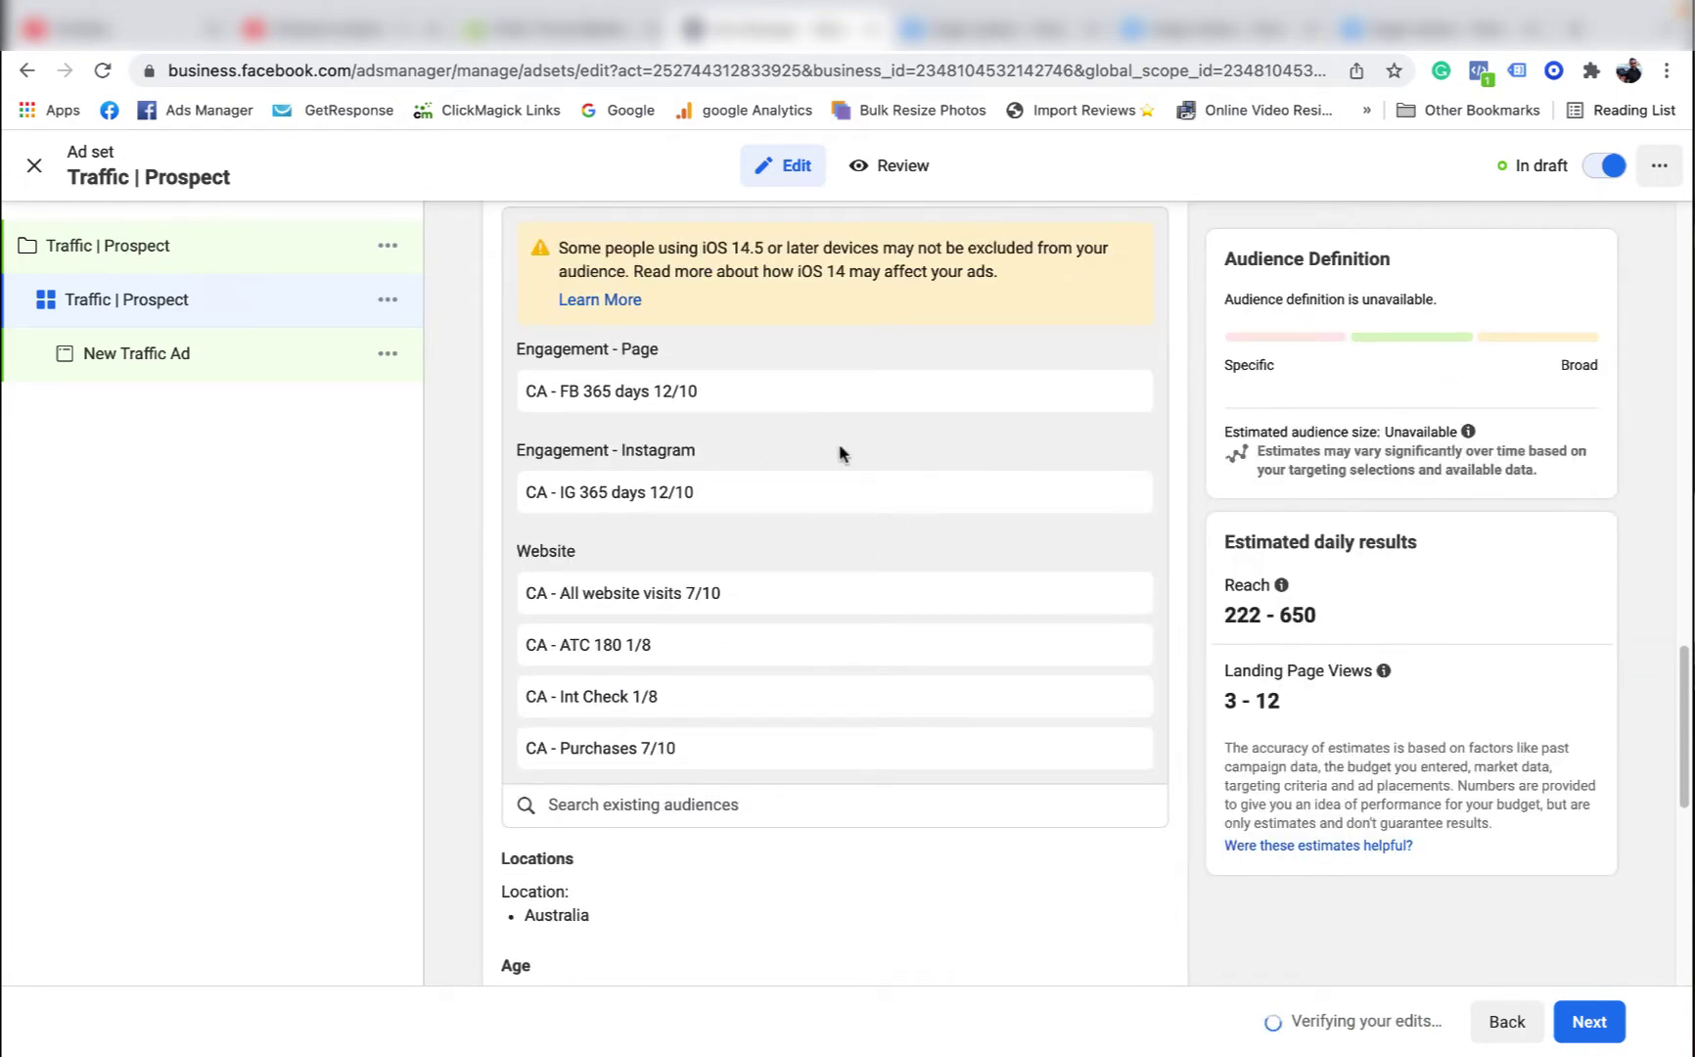
{"action": "scroll", "coordinate": [855, 446], "scroll_direction": "down", "scroll_amount": 2}
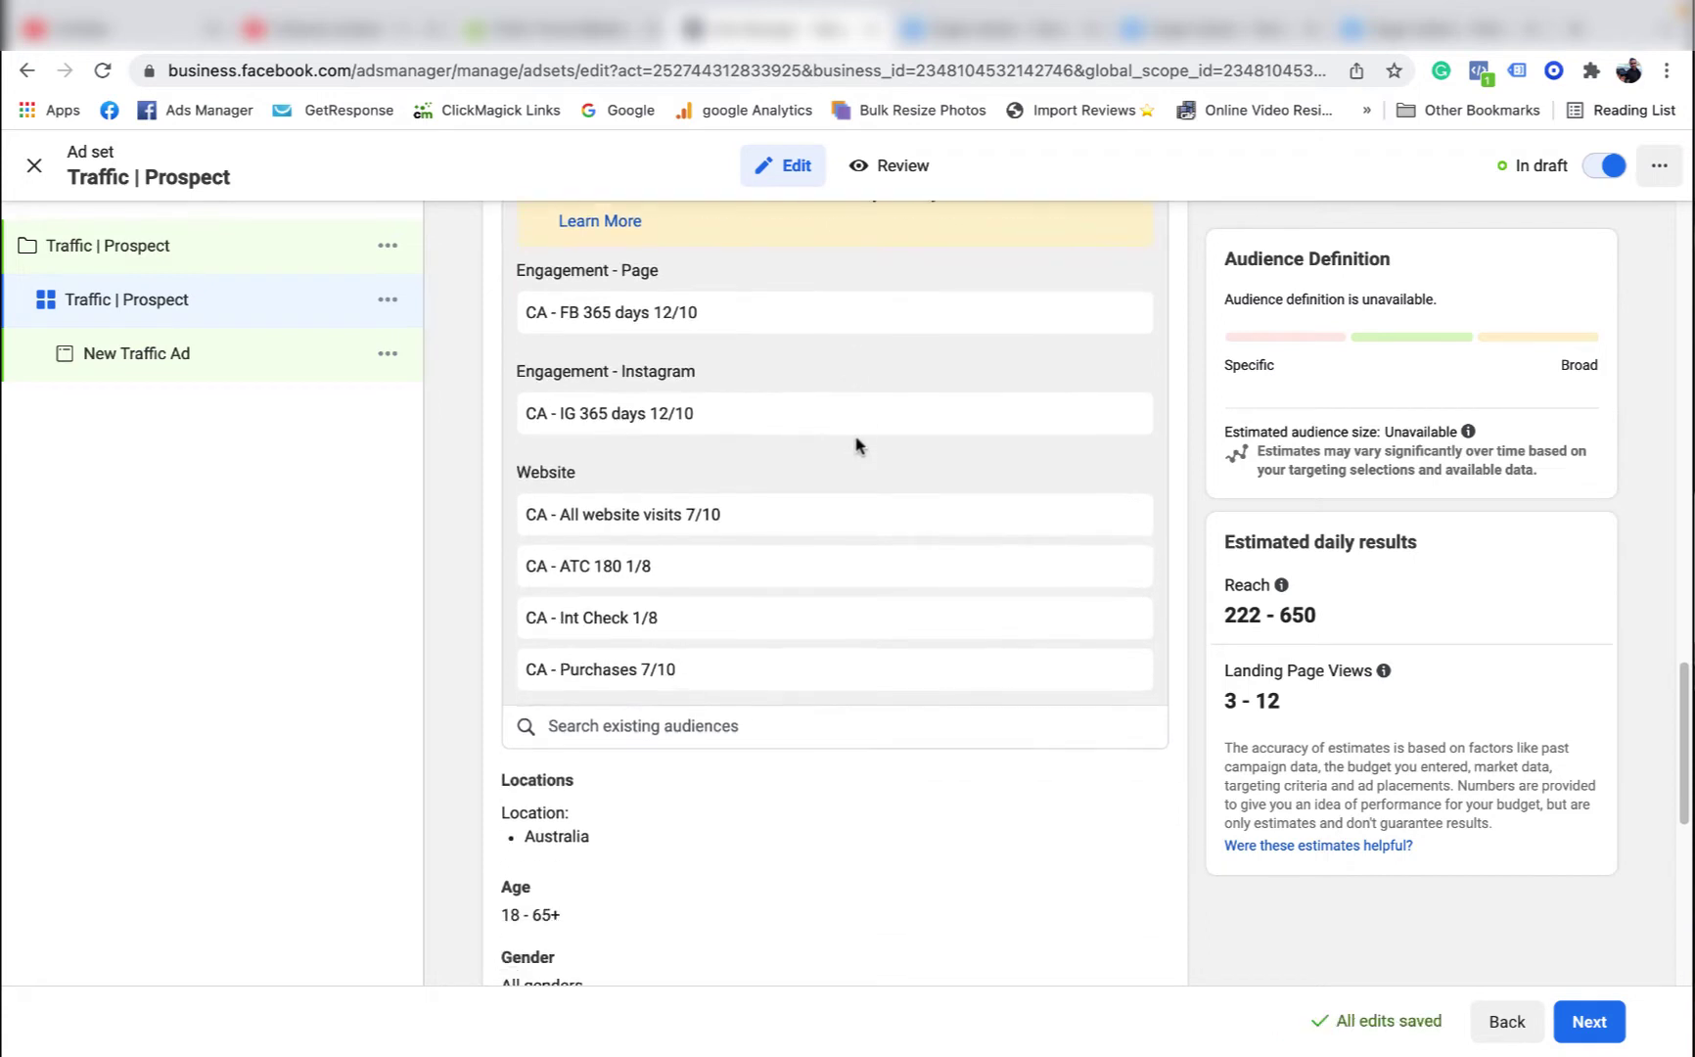
{"action": "scroll", "coordinate": [878, 504], "scroll_direction": "down", "scroll_amount": 1}
{"action": "scroll", "coordinate": [665, 409], "scroll_direction": "up", "scroll_amount": 2}
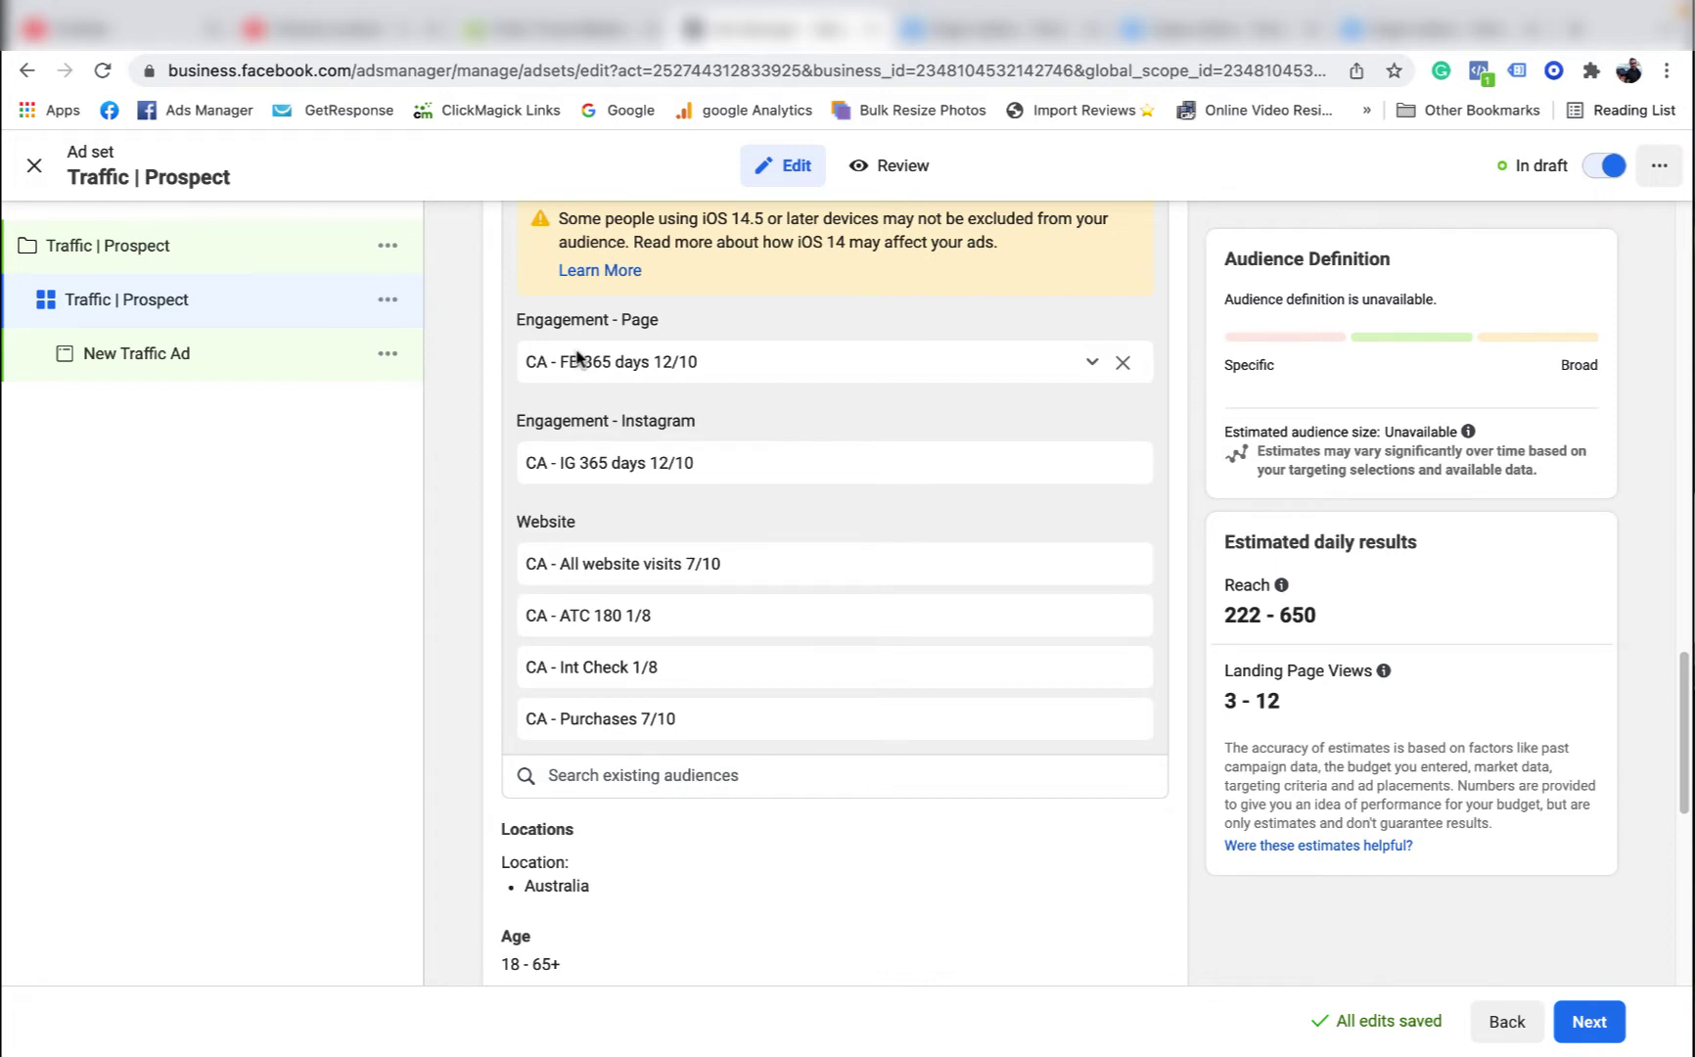
{"action": "scroll", "coordinate": [757, 421], "scroll_direction": "down", "scroll_amount": 3}
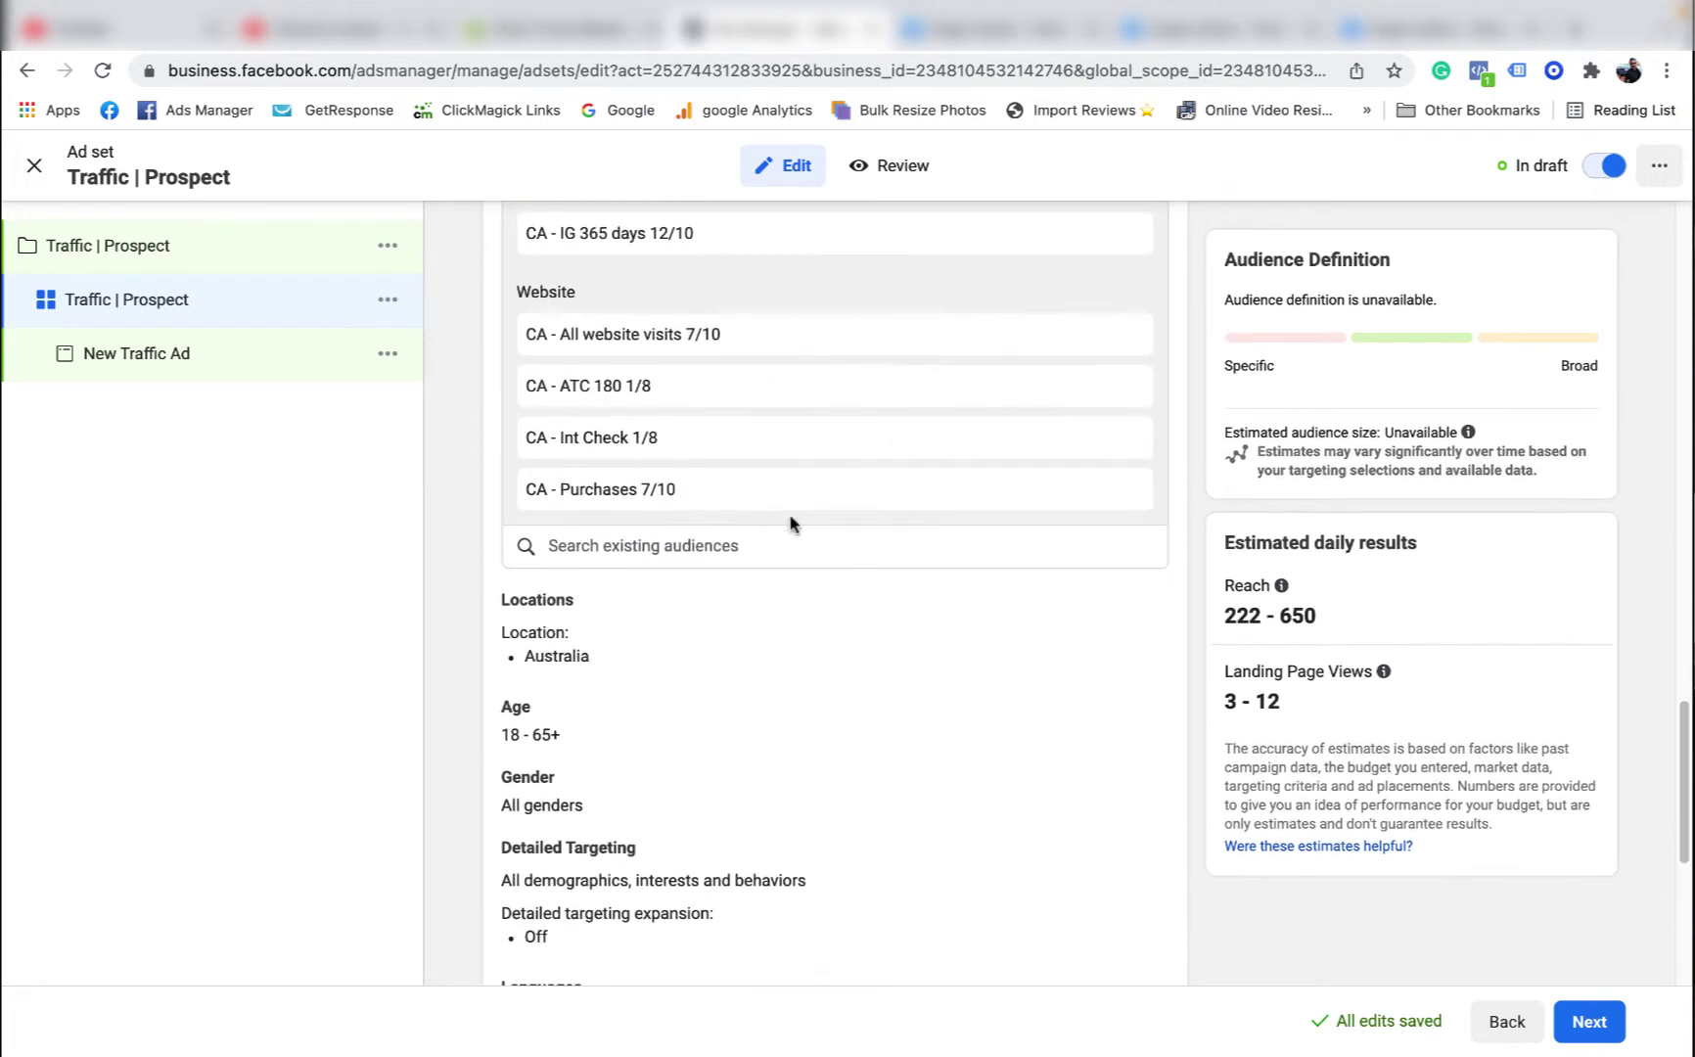
{"action": "scroll", "coordinate": [791, 524], "scroll_direction": "up", "scroll_amount": 3}
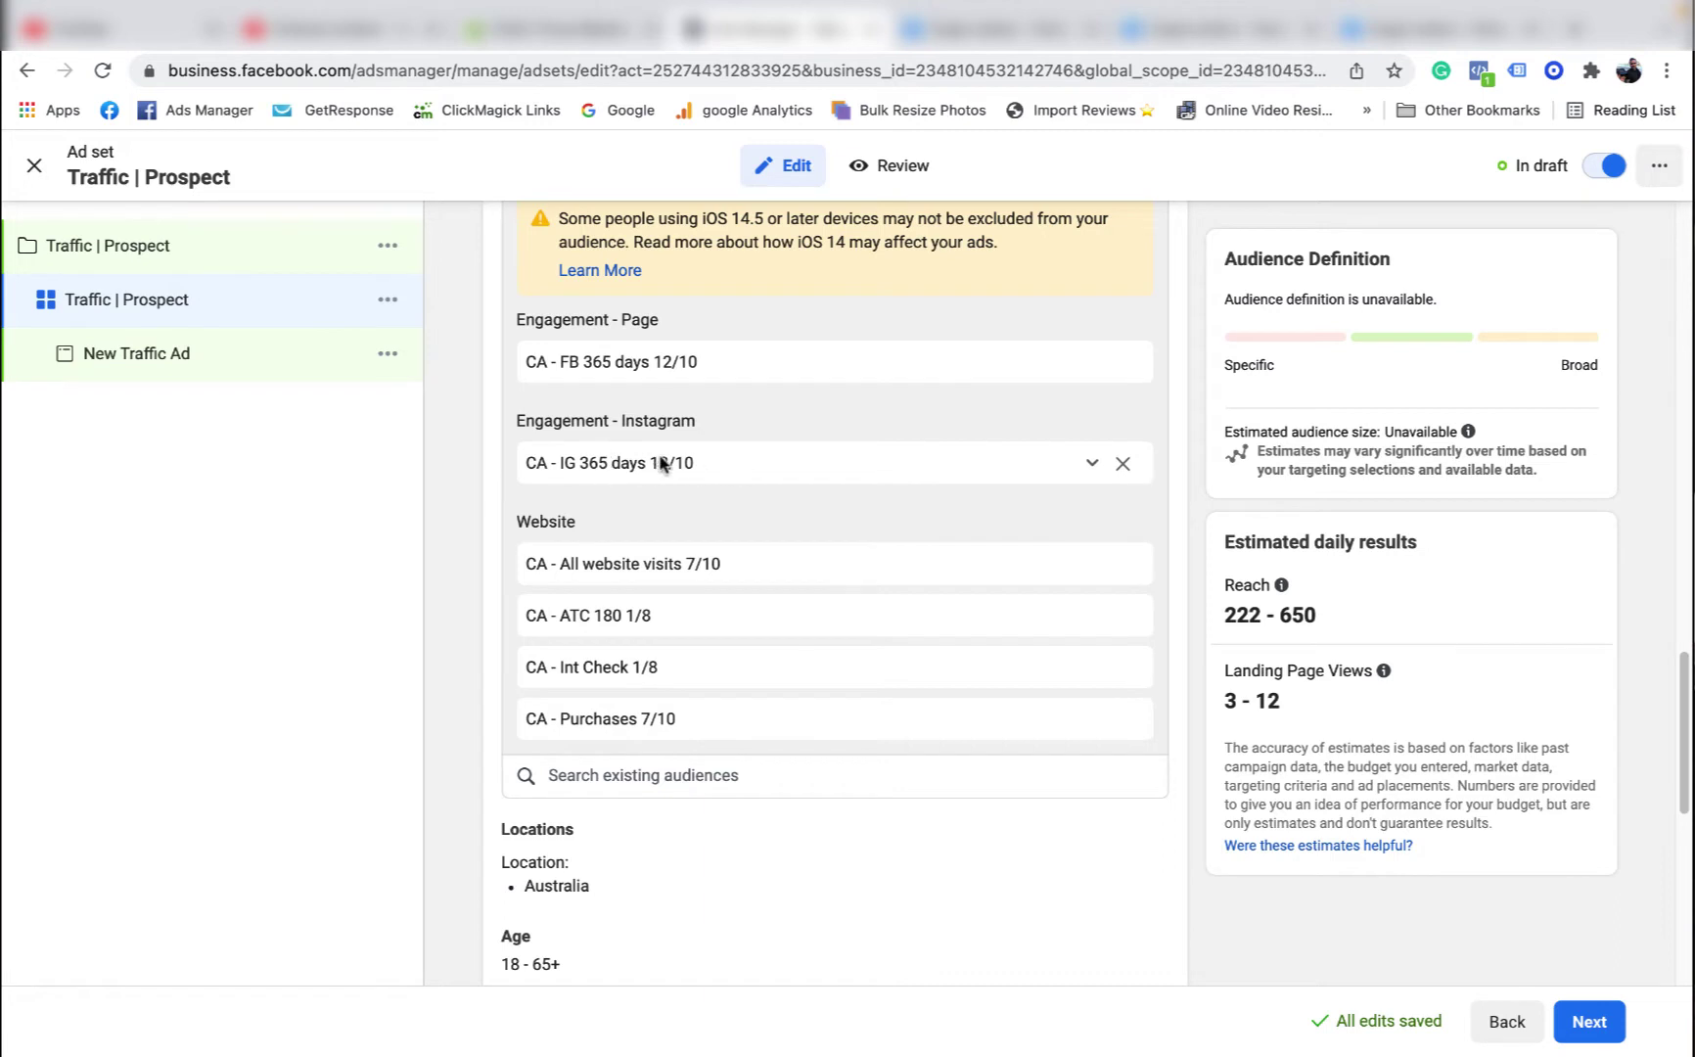
{"action": "scroll", "coordinate": [908, 504], "scroll_direction": "down", "scroll_amount": 1}
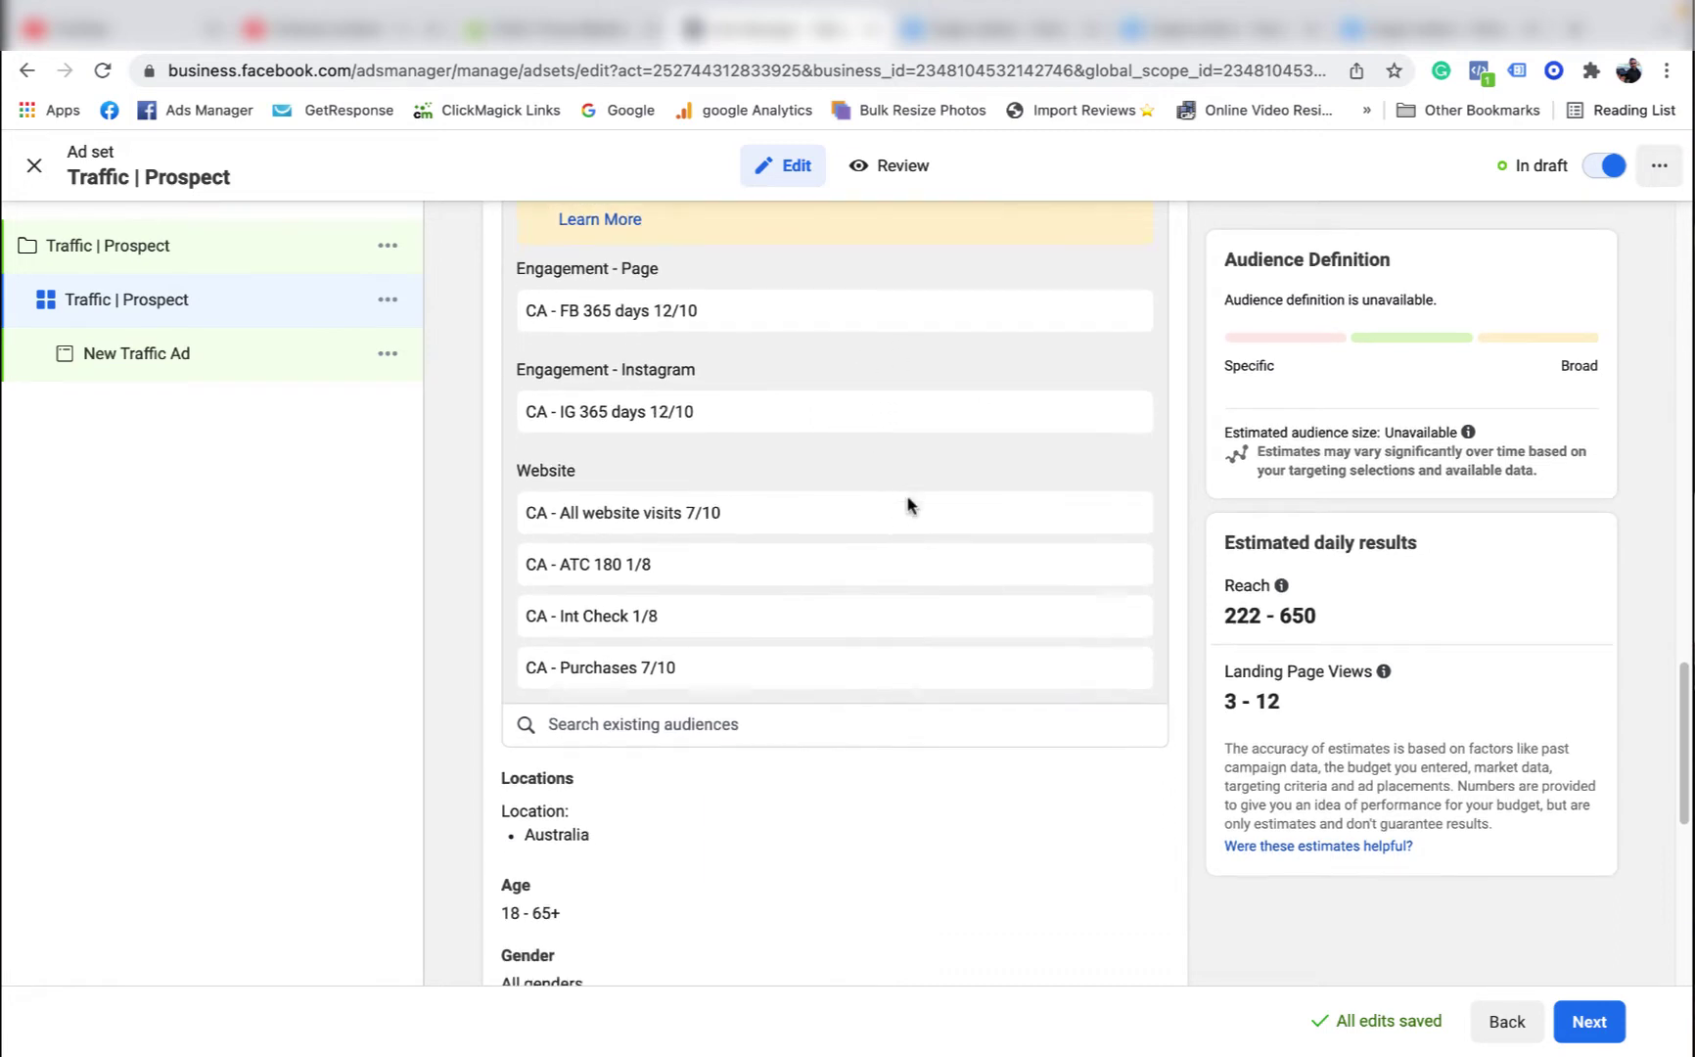
{"action": "scroll", "coordinate": [908, 504], "scroll_direction": "down", "scroll_amount": 4}
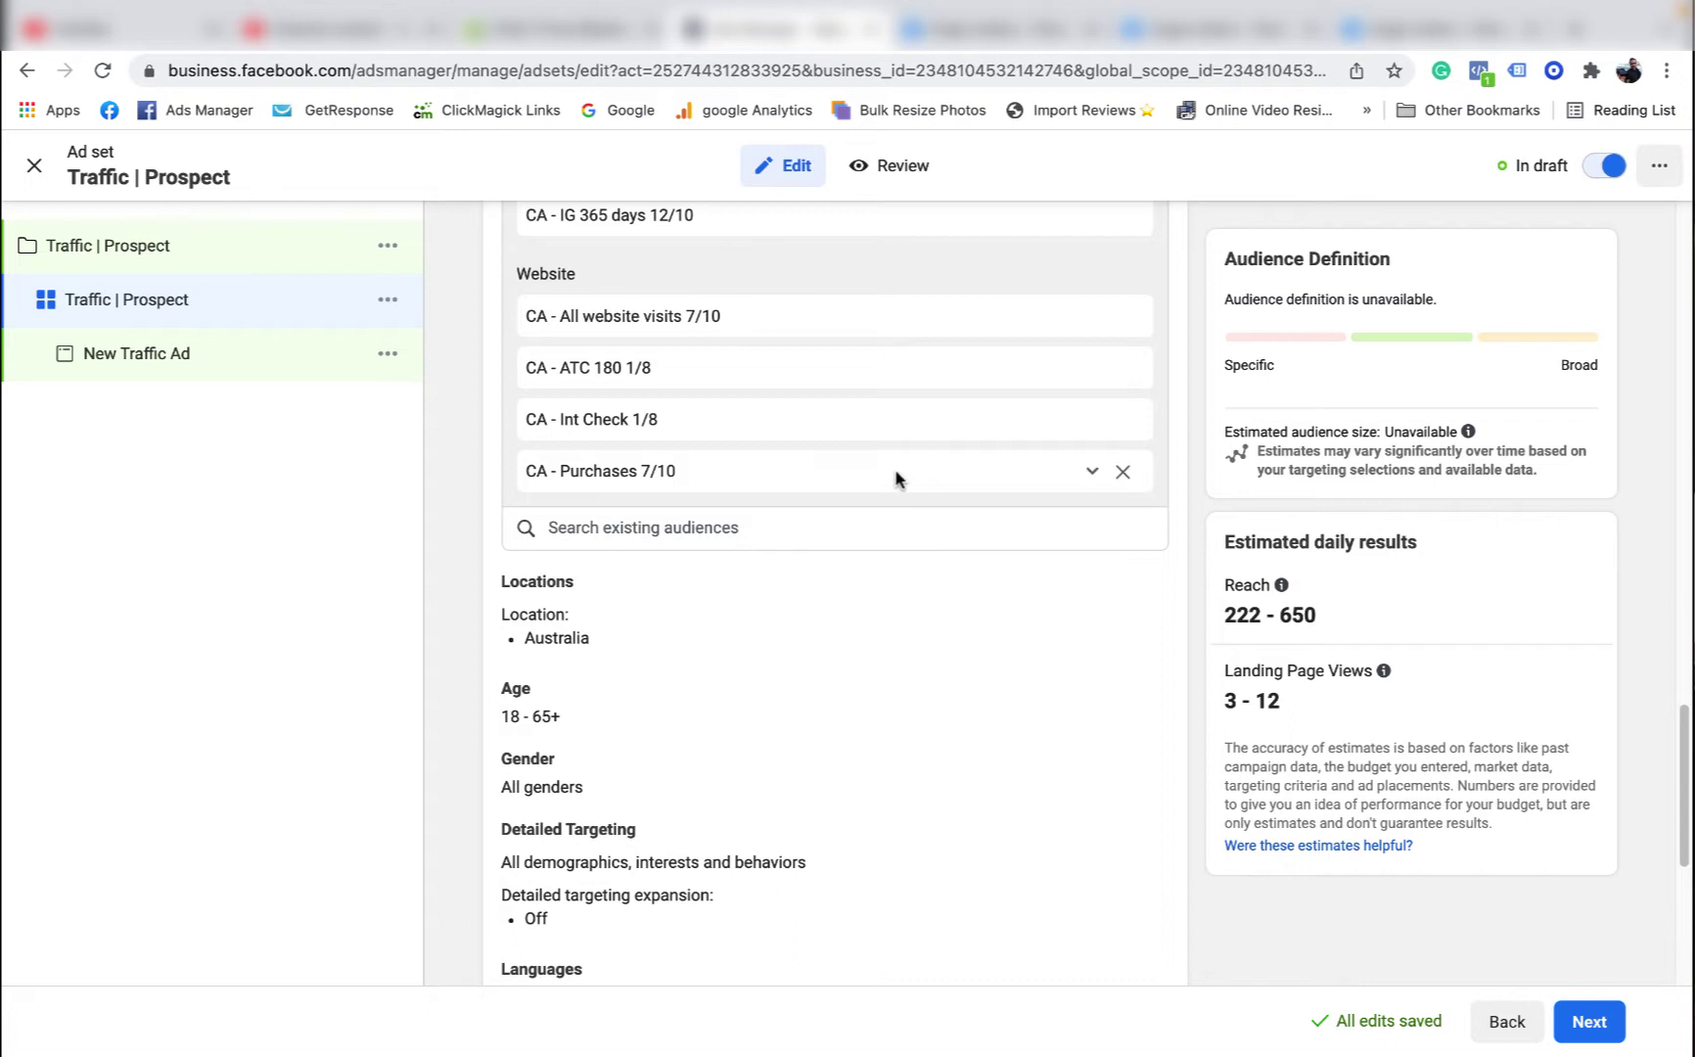
{"action": "scroll", "coordinate": [908, 504], "scroll_direction": "down", "scroll_amount": 4}
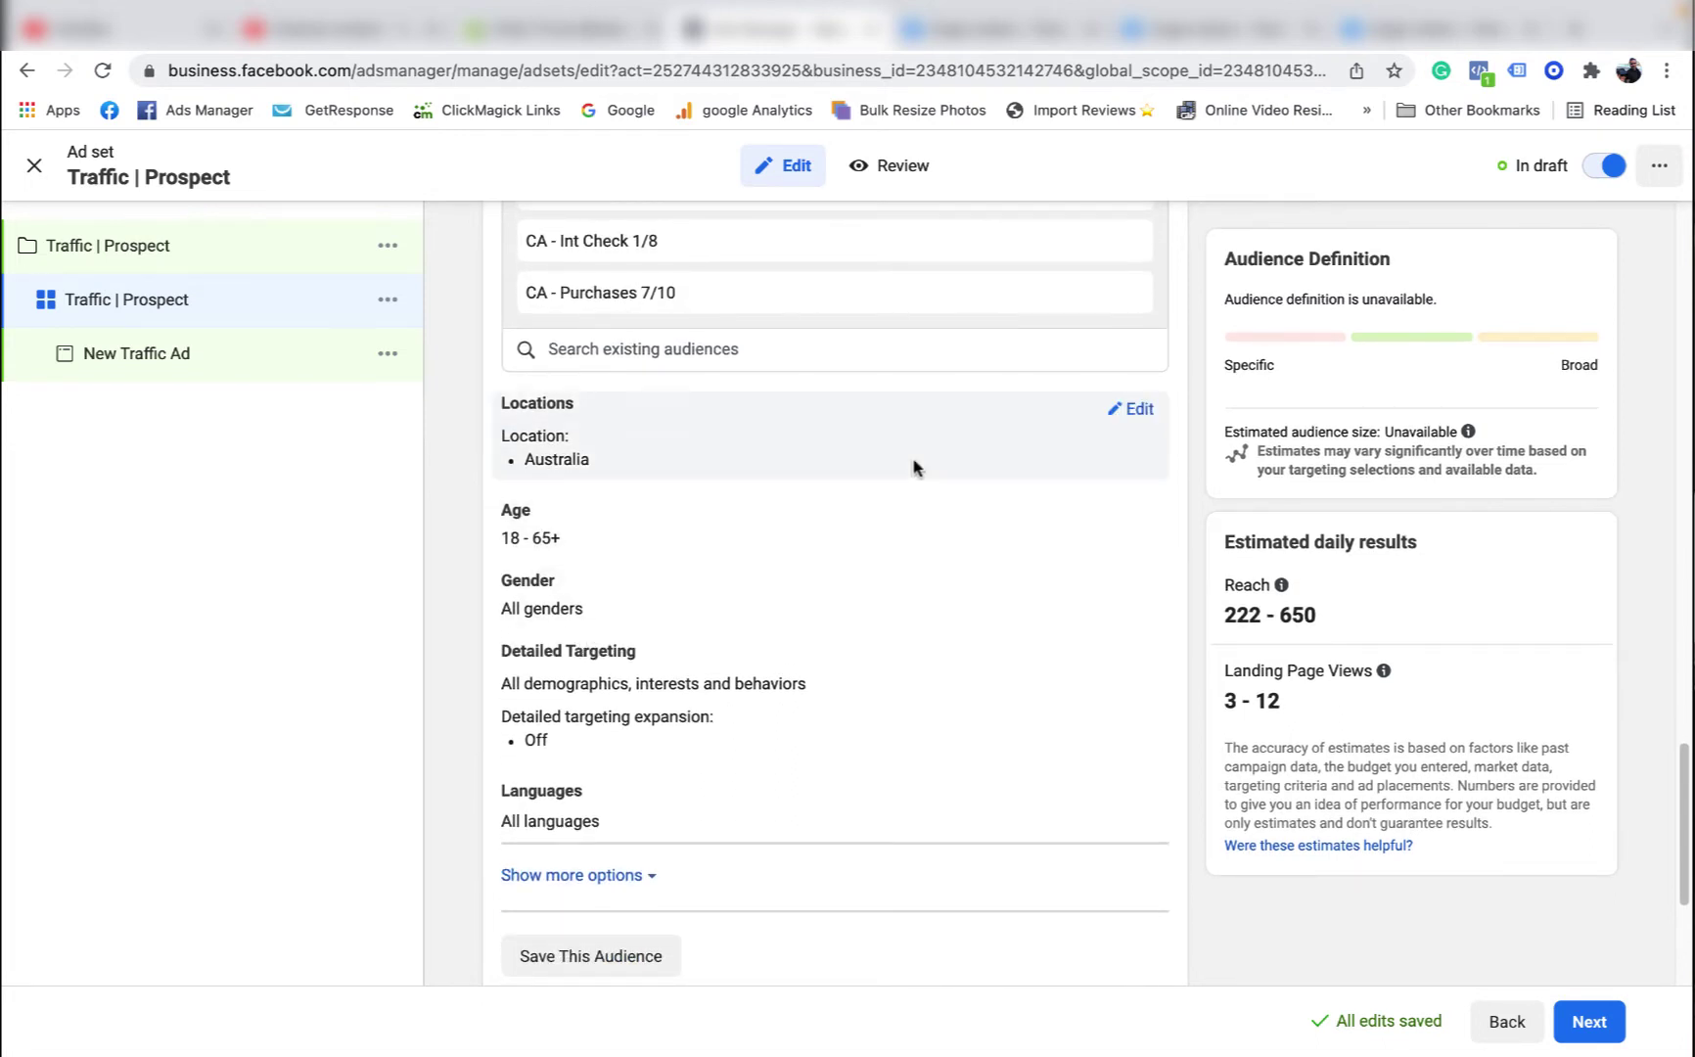
{"action": "scroll", "coordinate": [915, 465], "scroll_direction": "up", "scroll_amount": 1}
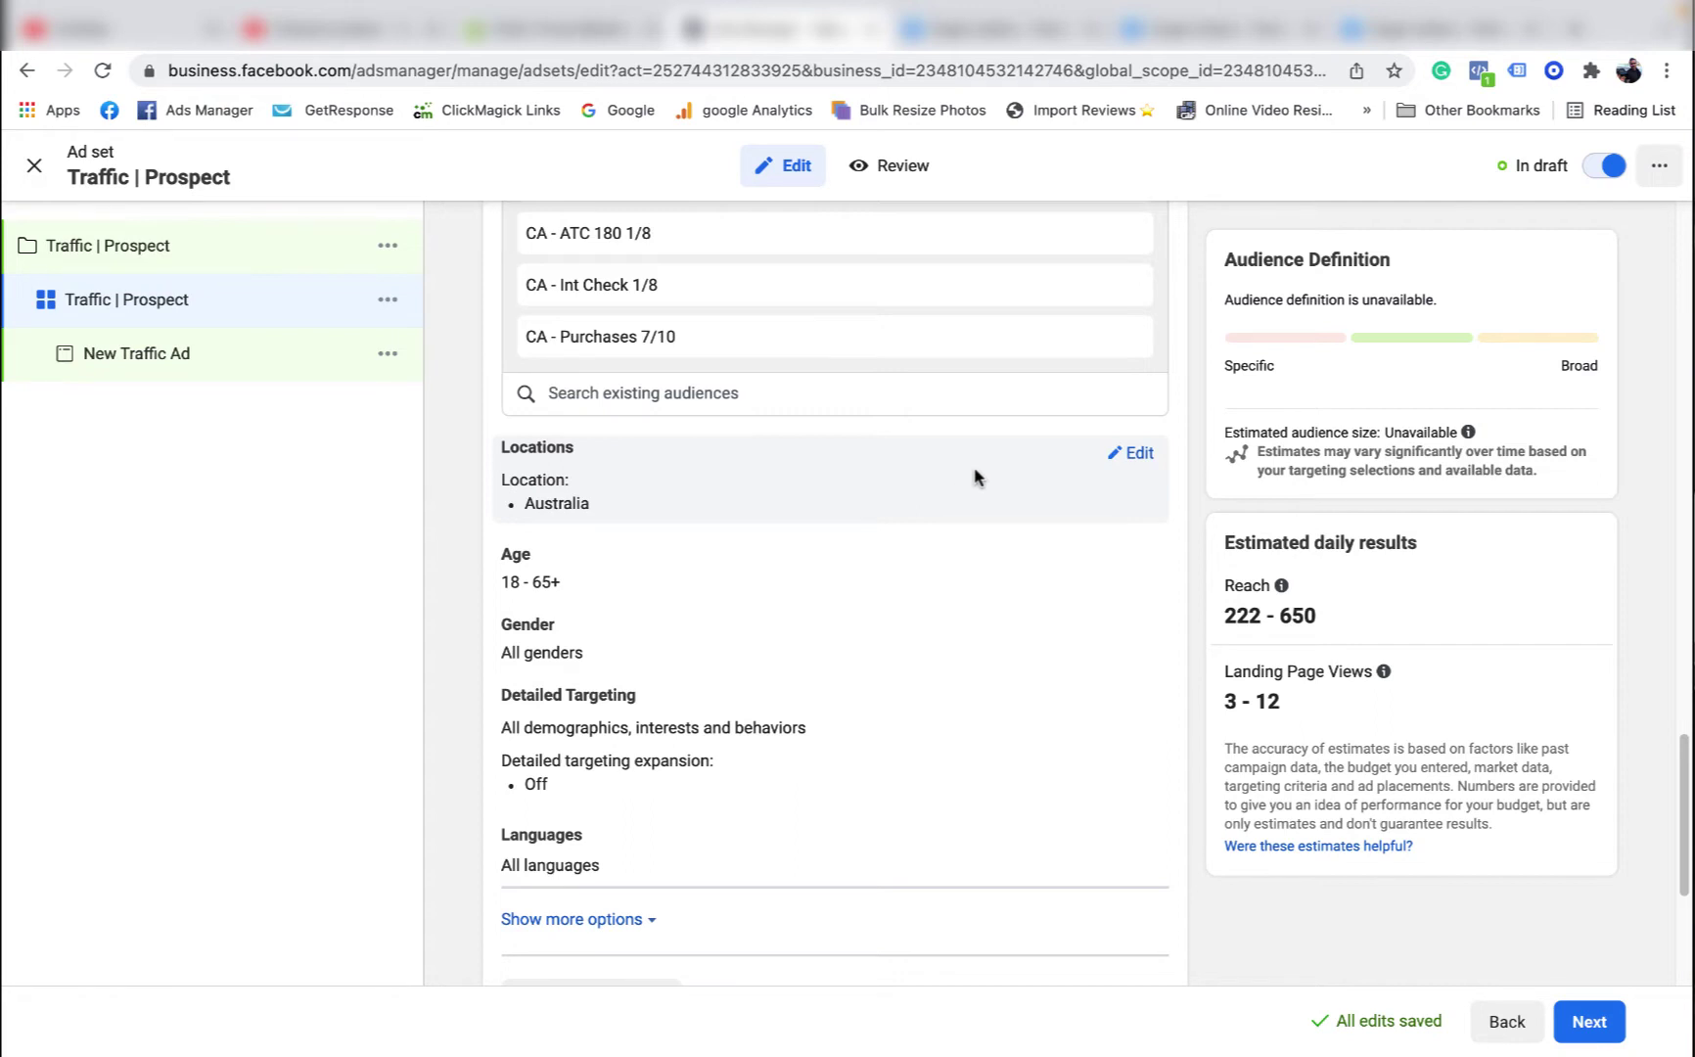
{"action": "scroll", "coordinate": [974, 476], "scroll_direction": "down", "scroll_amount": 3}
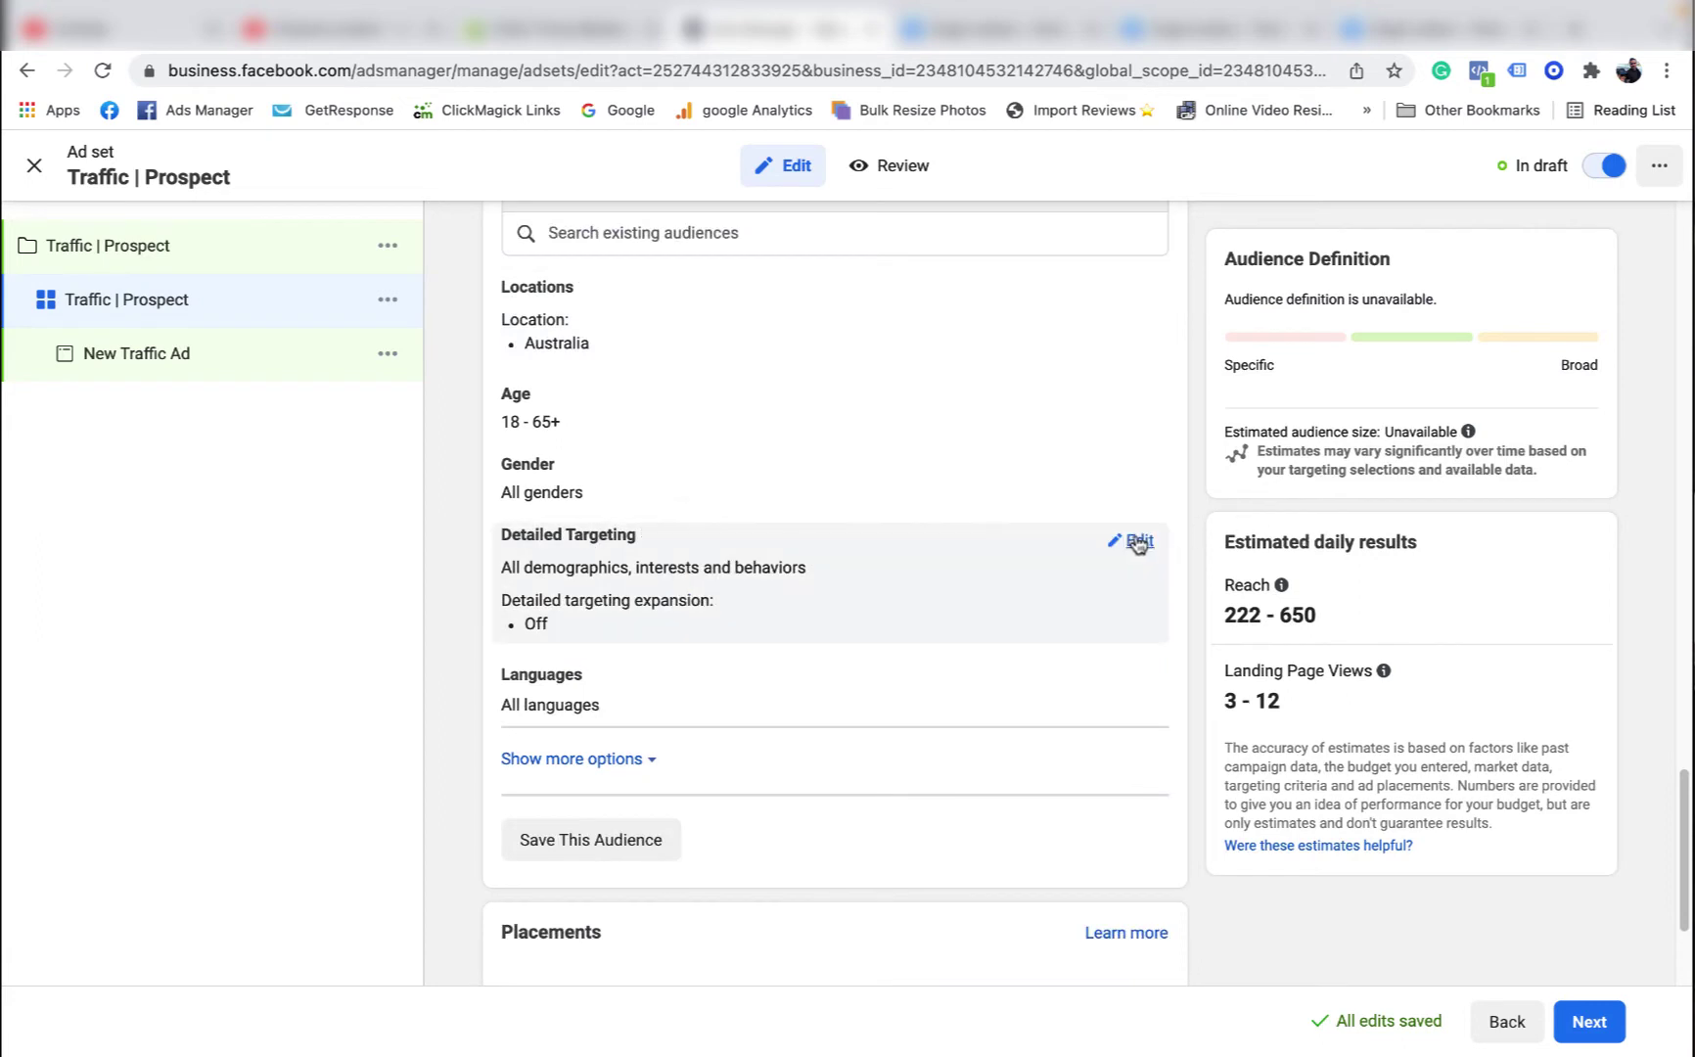
Step: Search detailed targeting for 'candy' and add the Candy interest
{"action": "left_click", "coordinate": [1135, 542]}
{"action": "left_click", "coordinate": [726, 598]}
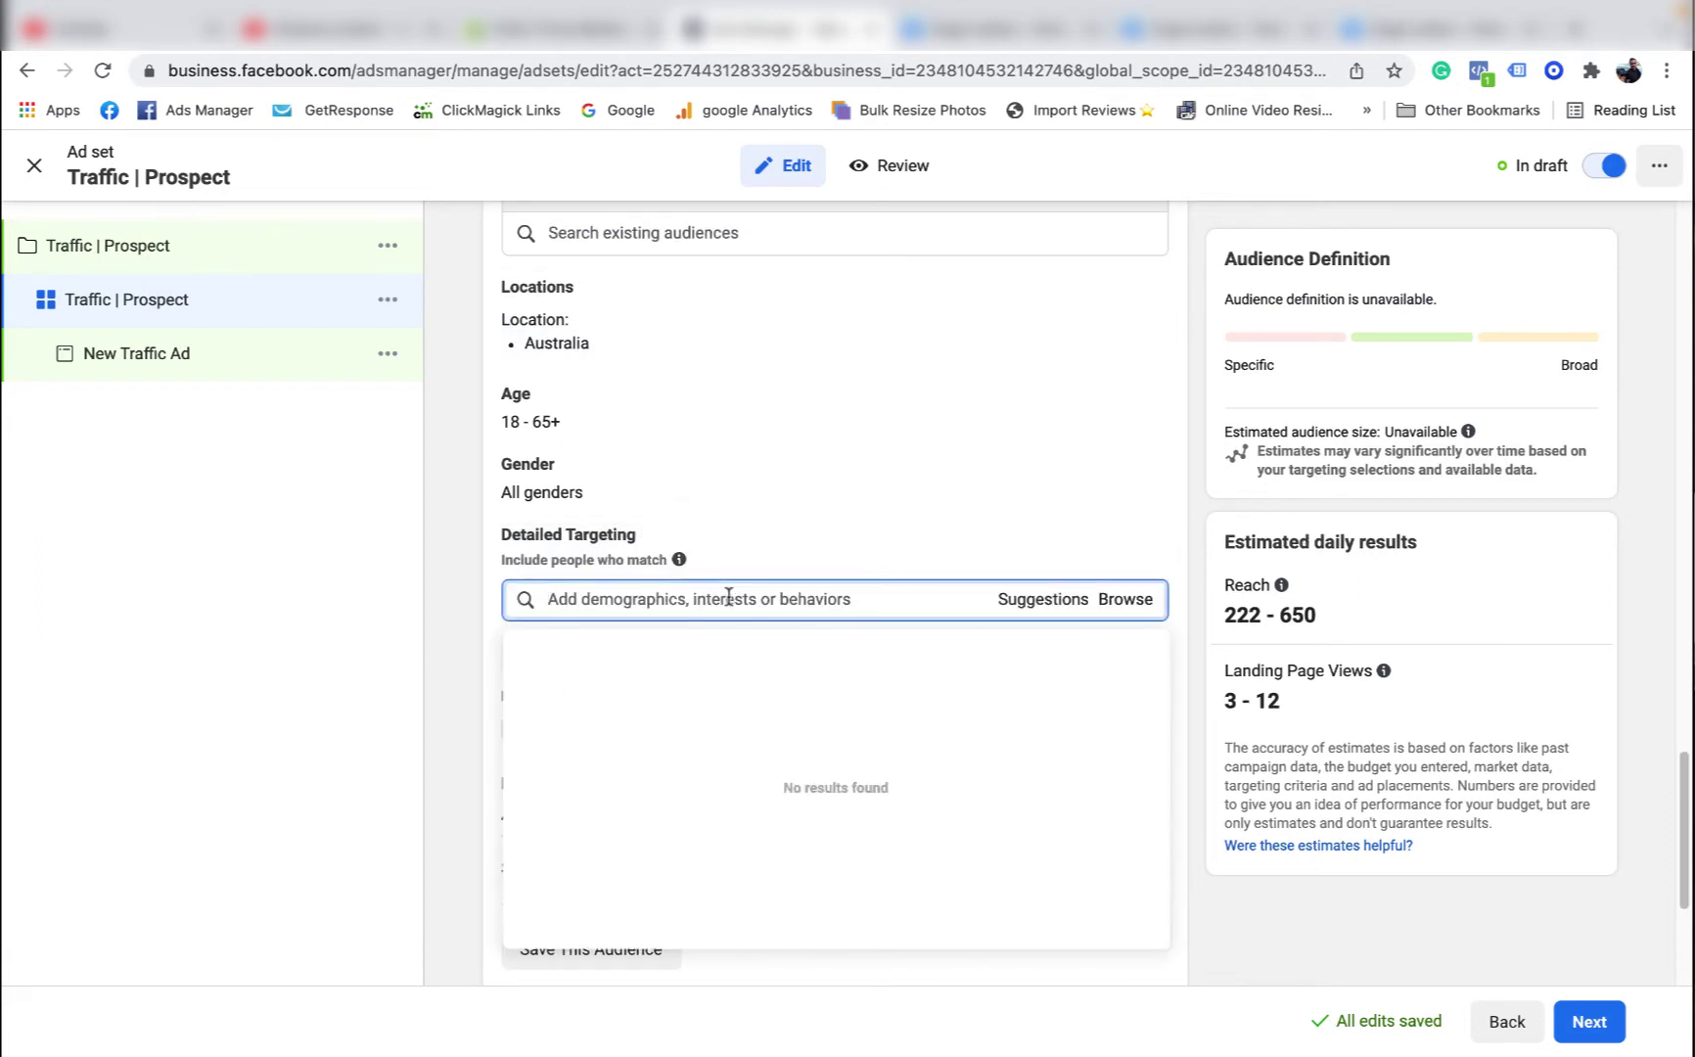
{"action": "type", "text": "can"}
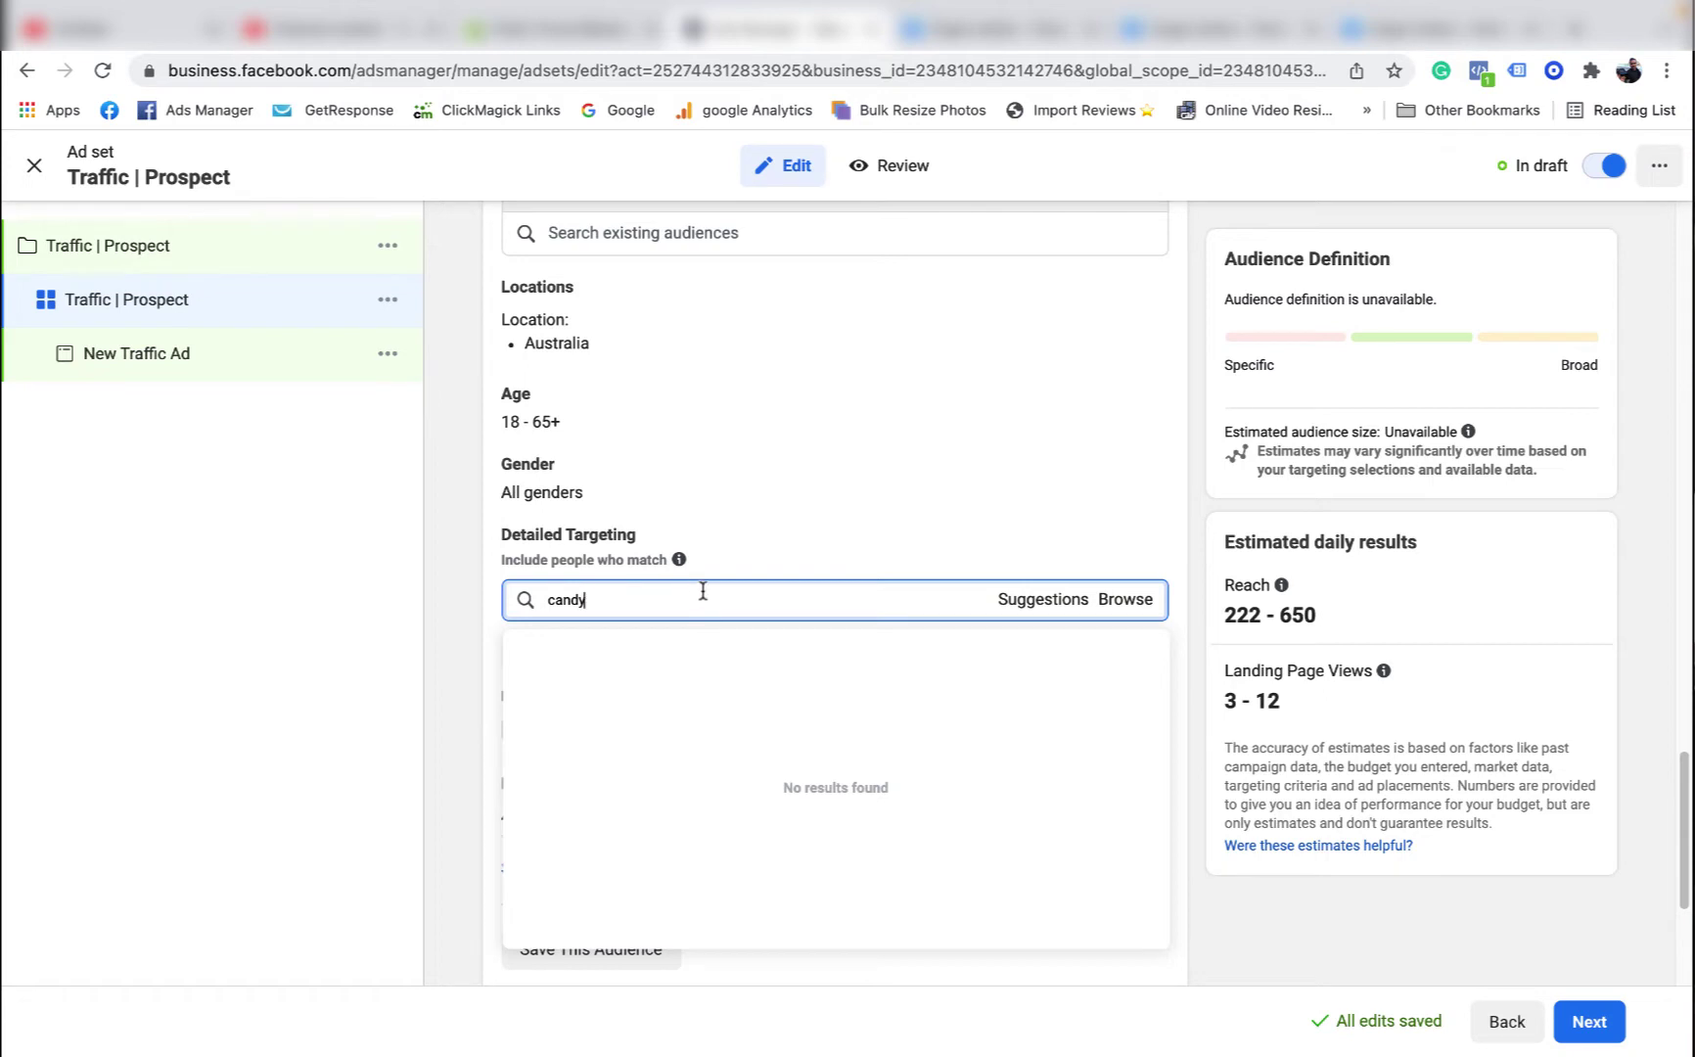
{"action": "type", "text": "dy"}
{"action": "left_click", "coordinate": [730, 638]}
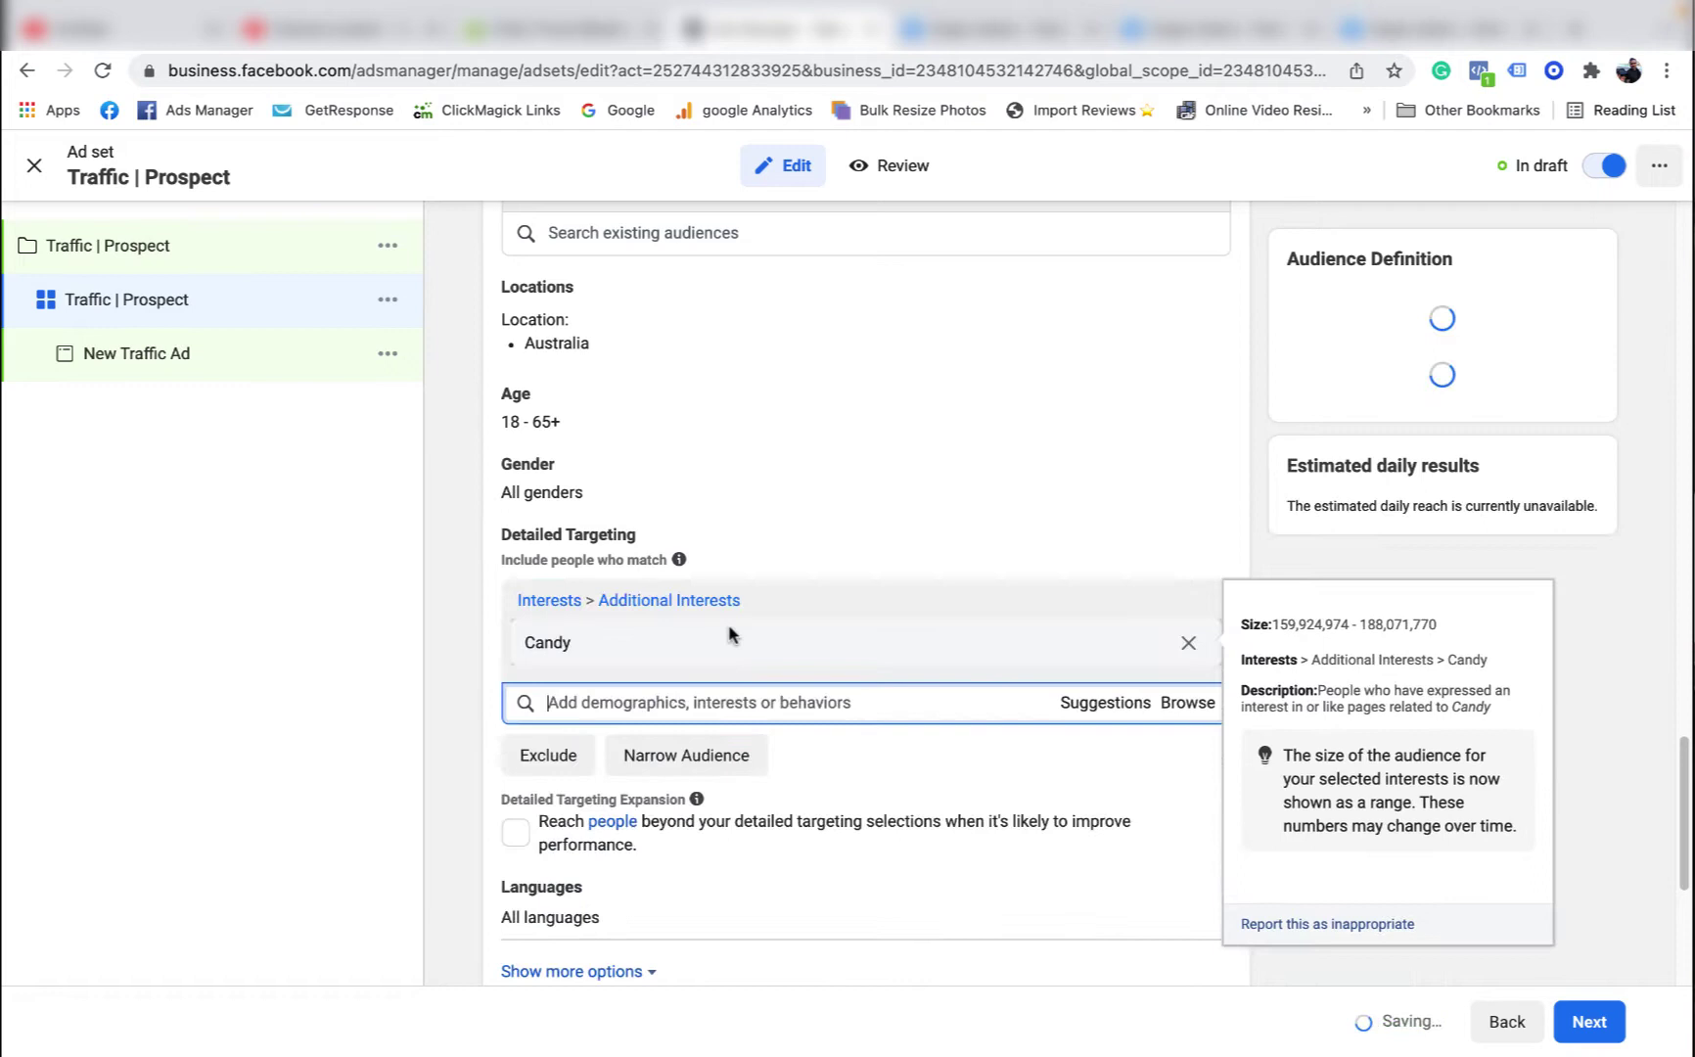
Step: Add Chocolate, Cake, Chocolate cake, Bakery and Desserts from the Candy interest suggestions
{"action": "left_click", "coordinate": [1099, 663]}
{"action": "left_click", "coordinate": [1109, 665]}
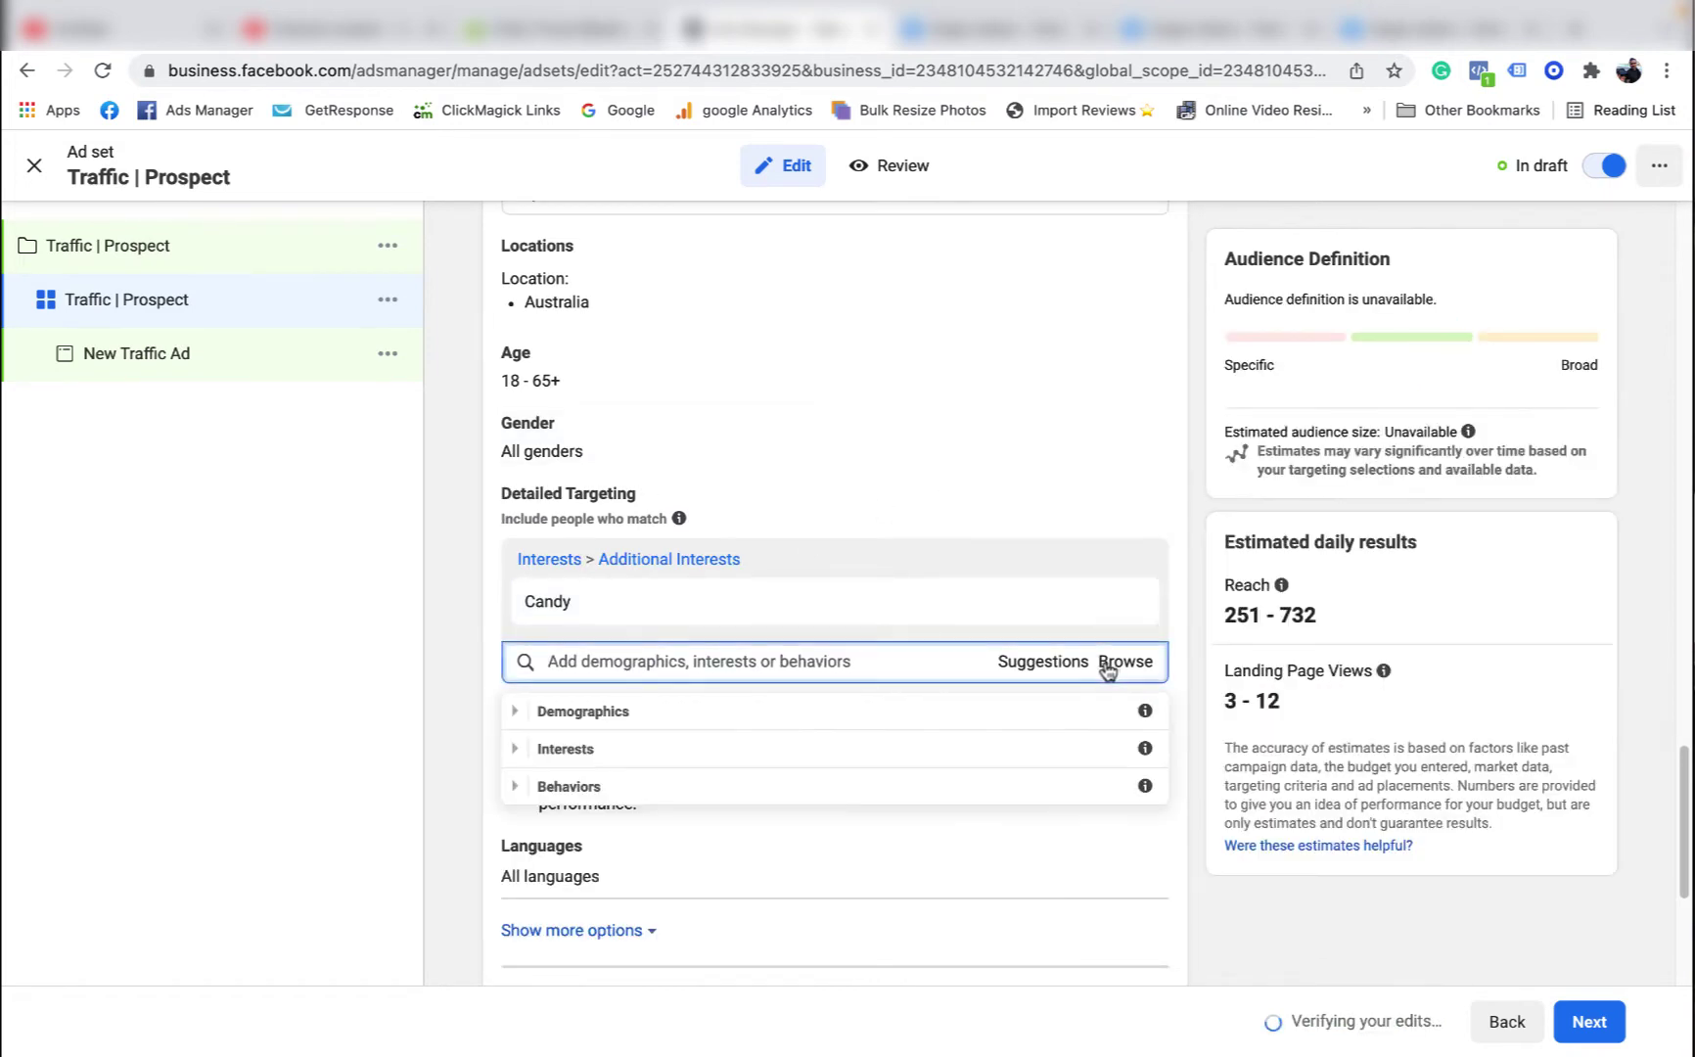
{"action": "left_click", "coordinate": [1039, 663]}
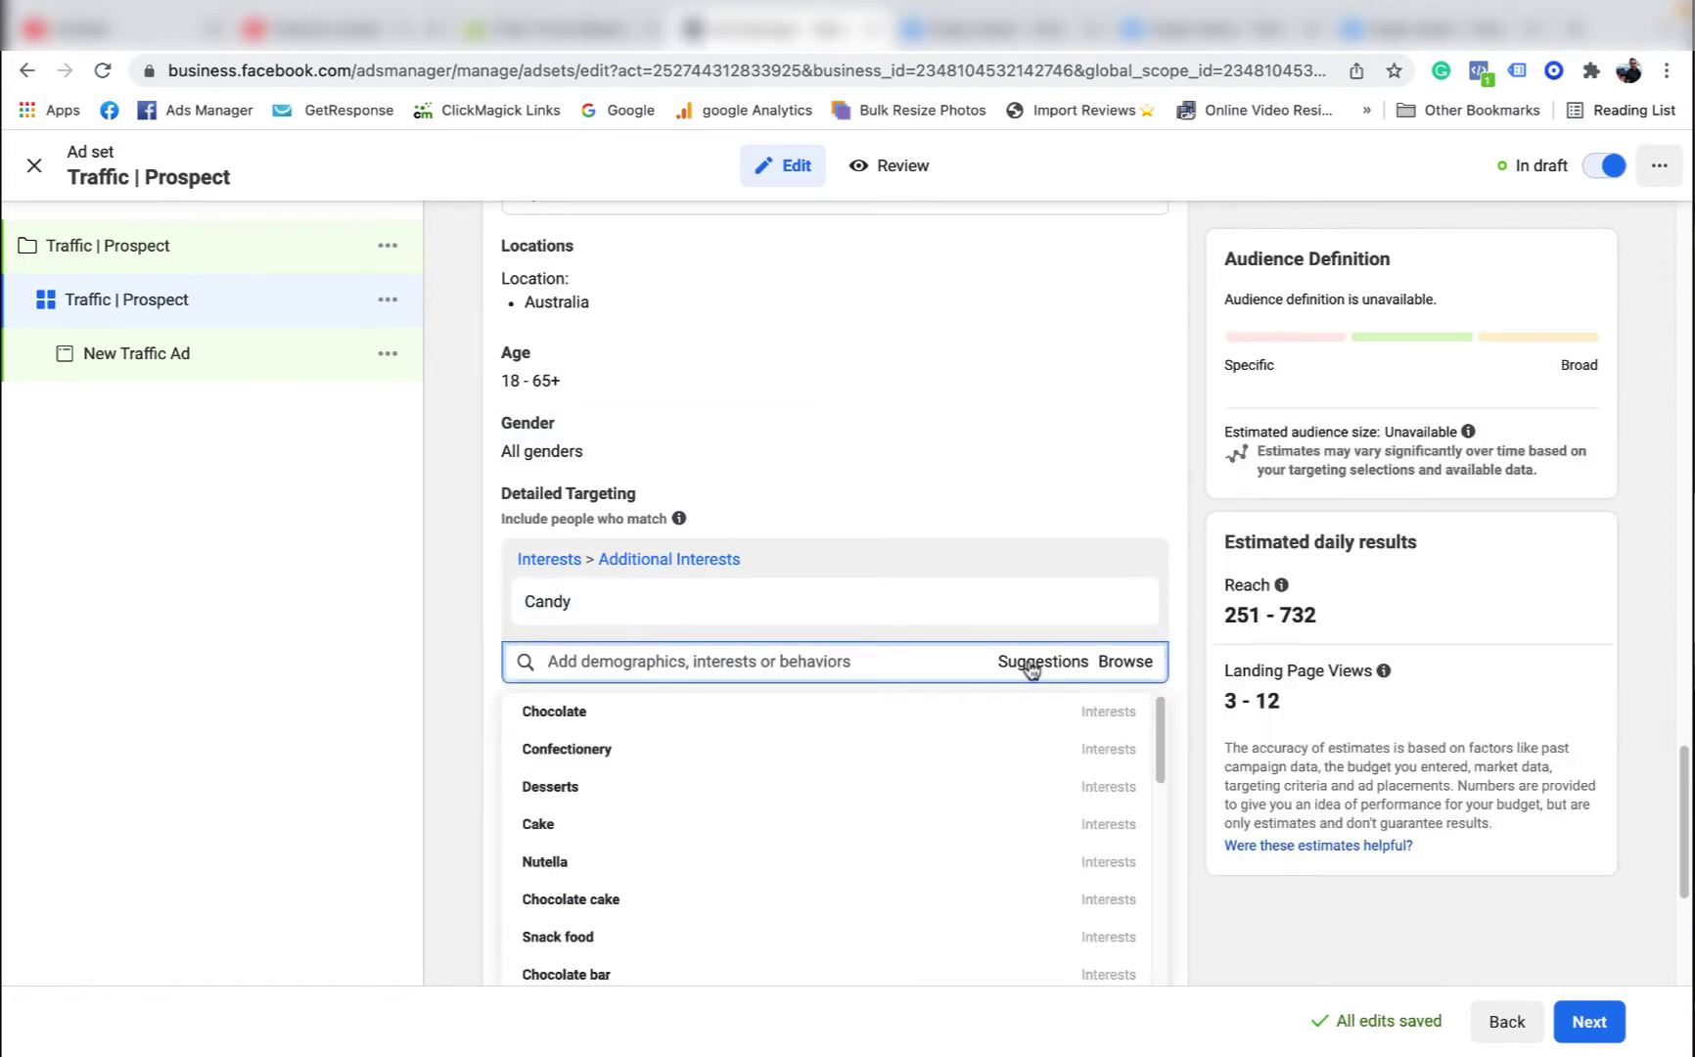
{"action": "left_click", "coordinate": [627, 706]}
{"action": "left_click", "coordinate": [578, 870]}
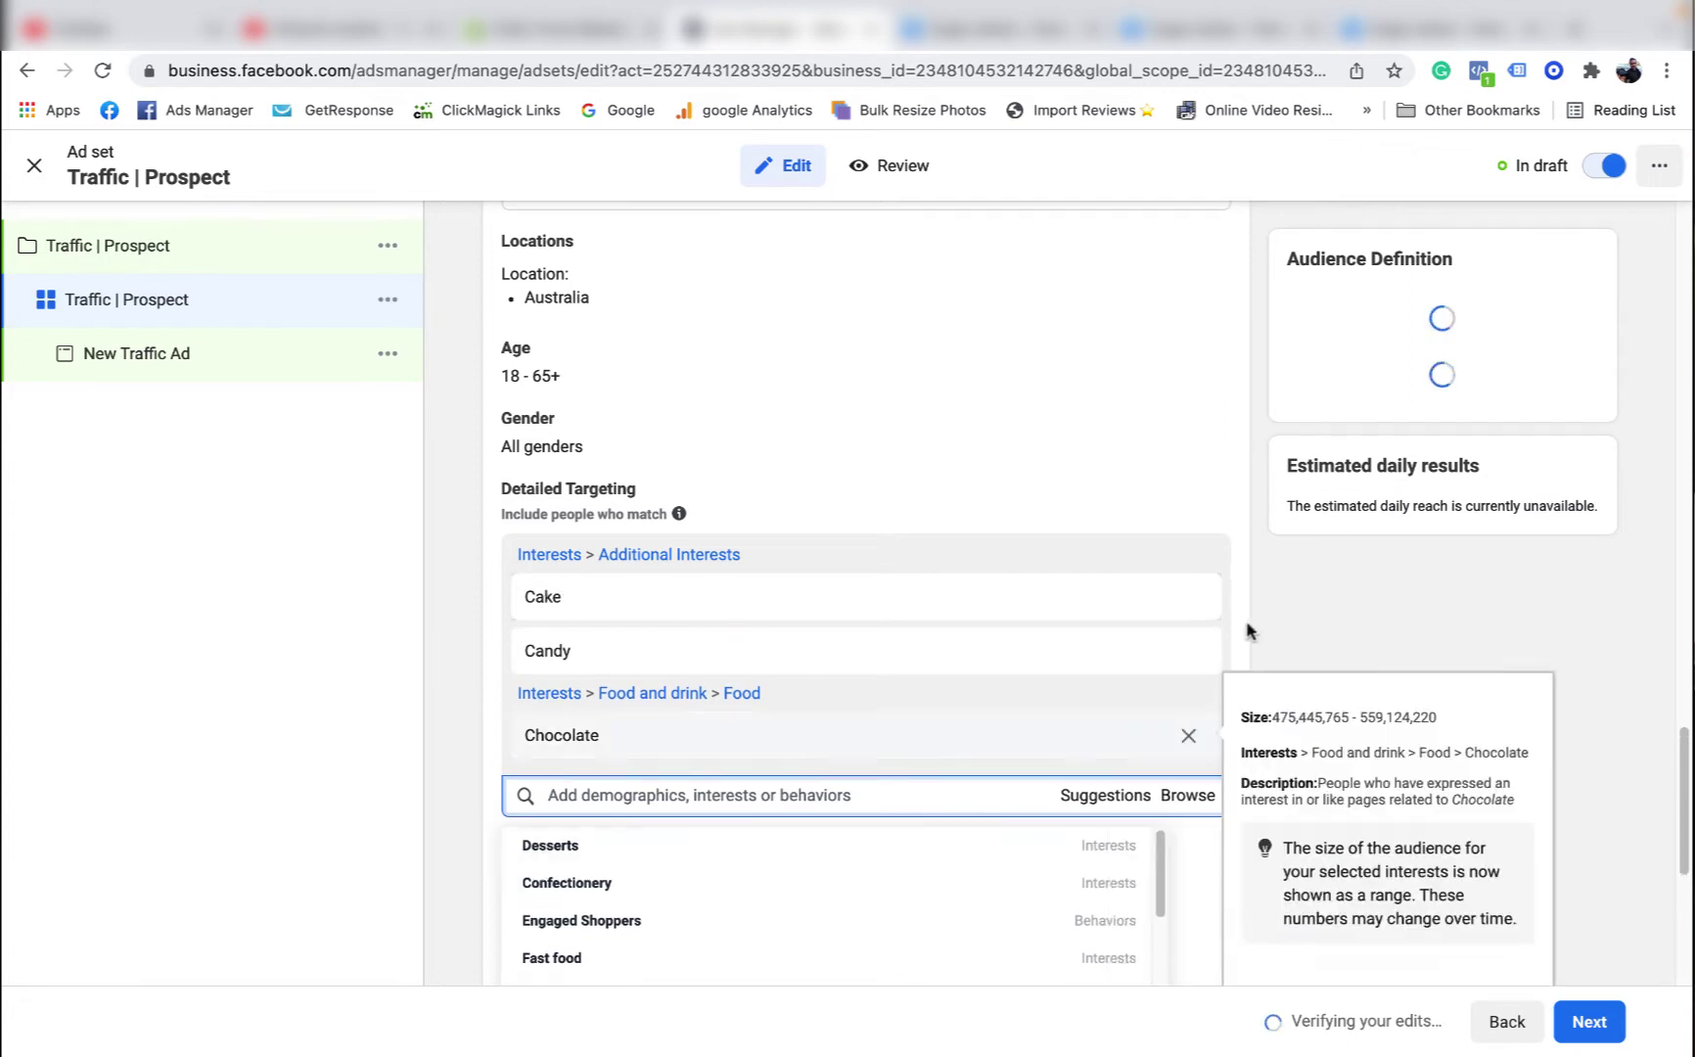
{"action": "scroll", "coordinate": [1243, 626], "scroll_direction": "down", "scroll_amount": 2}
{"action": "left_click", "coordinate": [672, 775]}
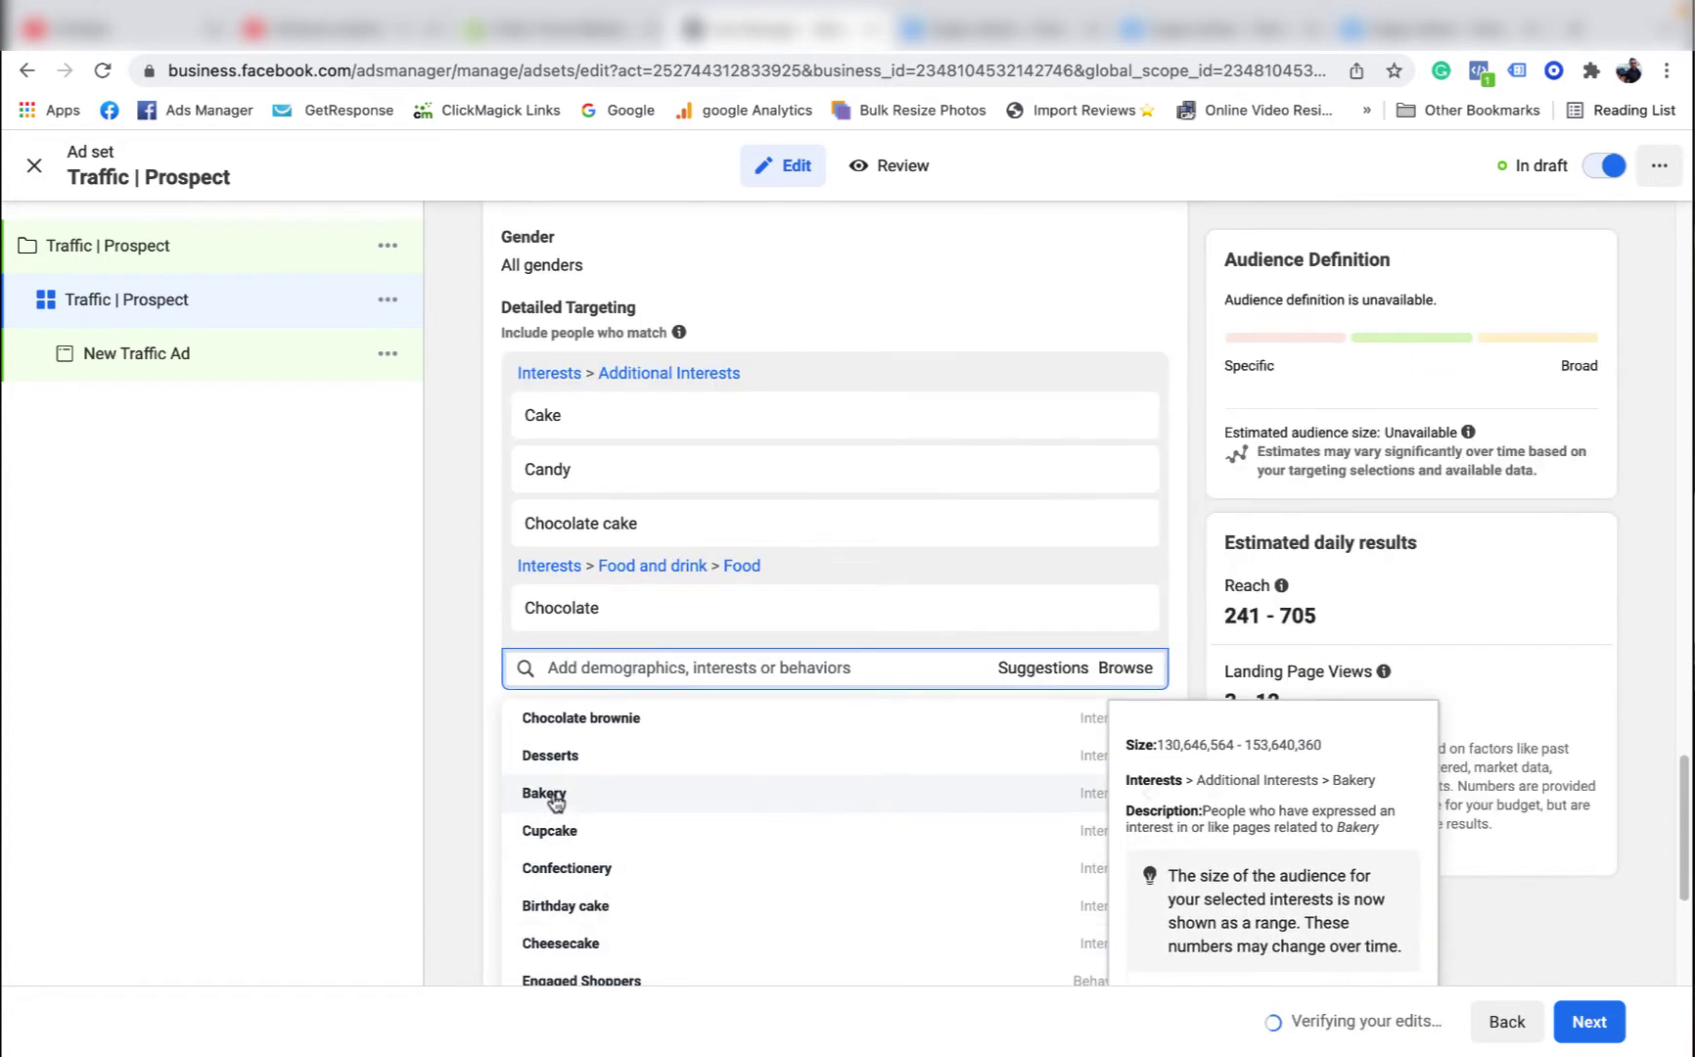
{"action": "left_click", "coordinate": [555, 798]}
{"action": "left_click", "coordinate": [560, 793]}
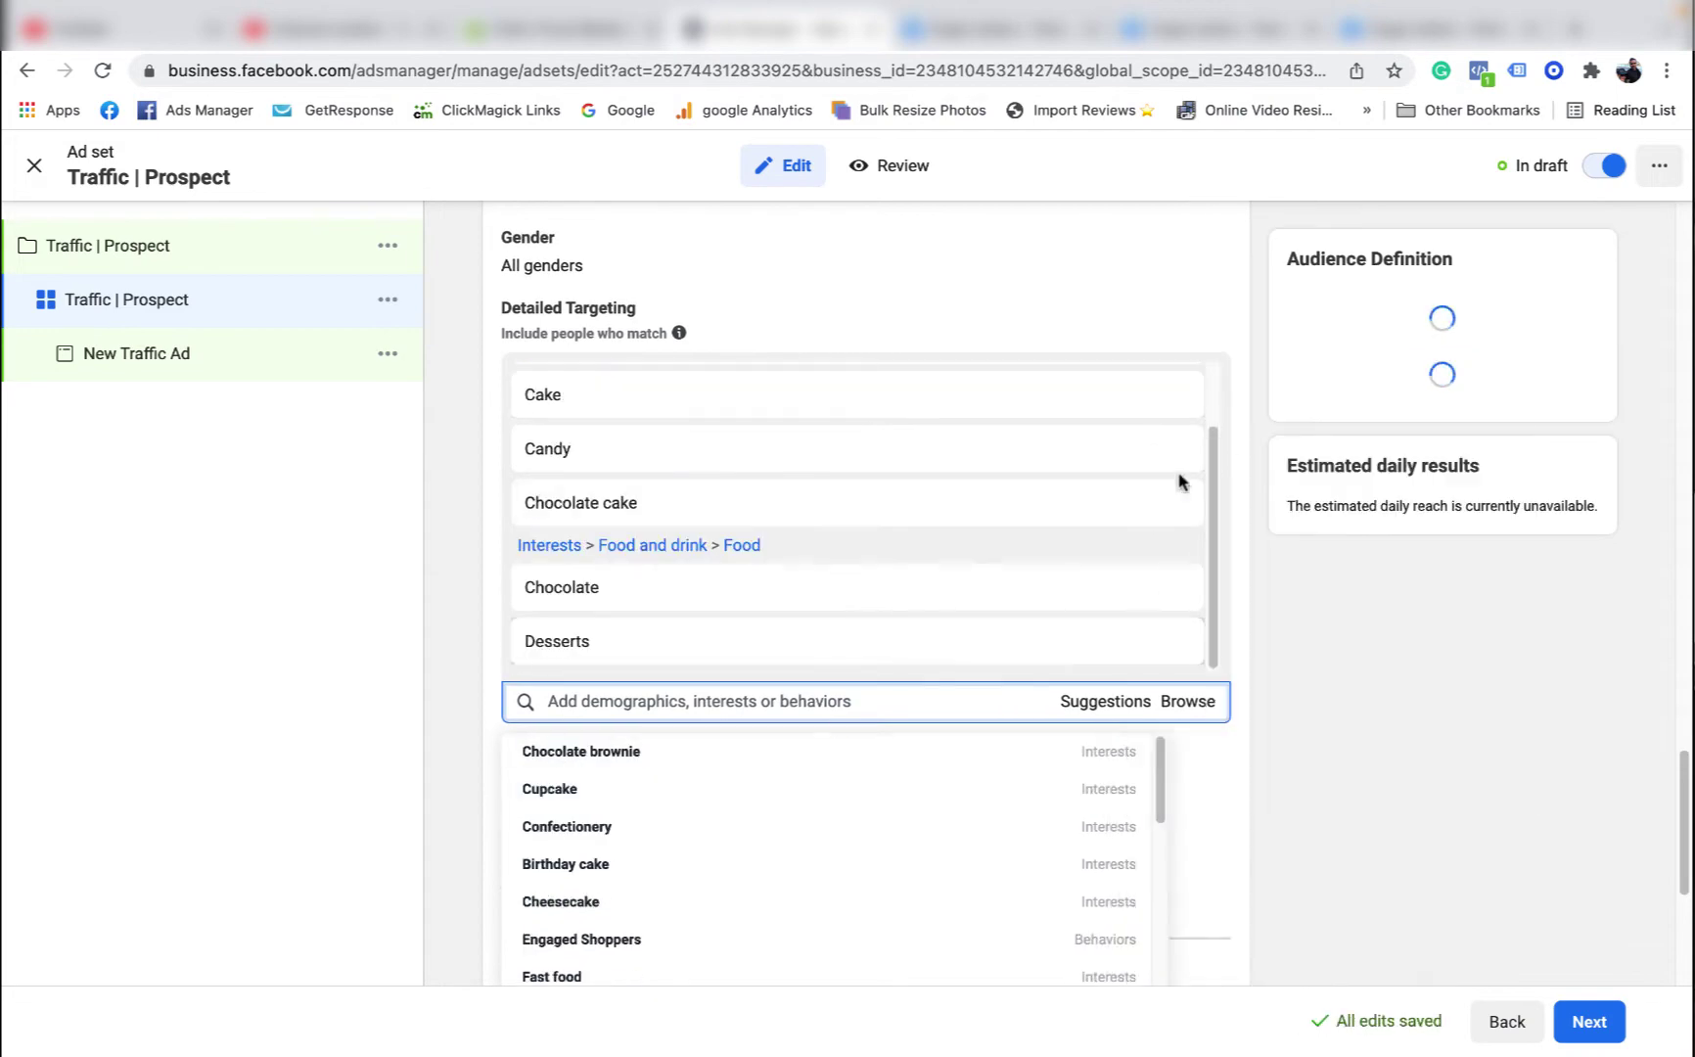
{"action": "left_click", "coordinate": [1256, 401]}
Step: Add Engaged Shoppers, Nutella, Clothing and Chocolate bar from the suggestions
{"action": "scroll", "coordinate": [1155, 578], "scroll_direction": "down", "scroll_amount": 2}
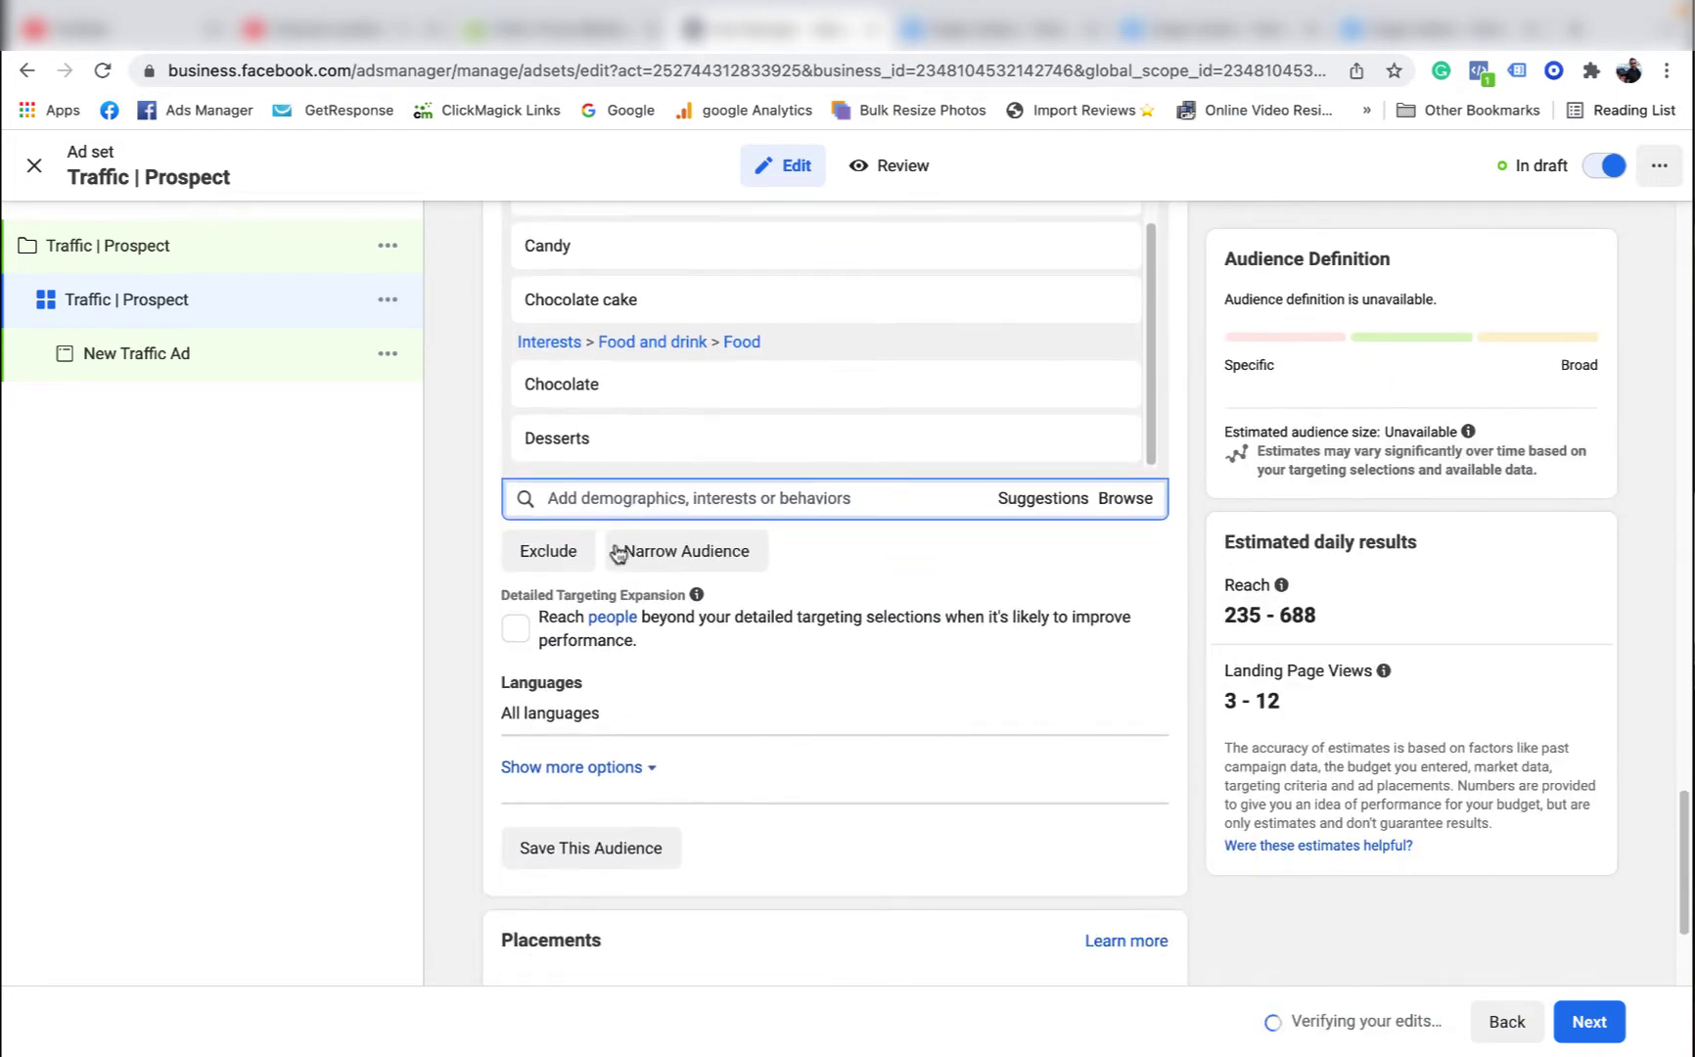
{"action": "left_click", "coordinate": [1052, 499]}
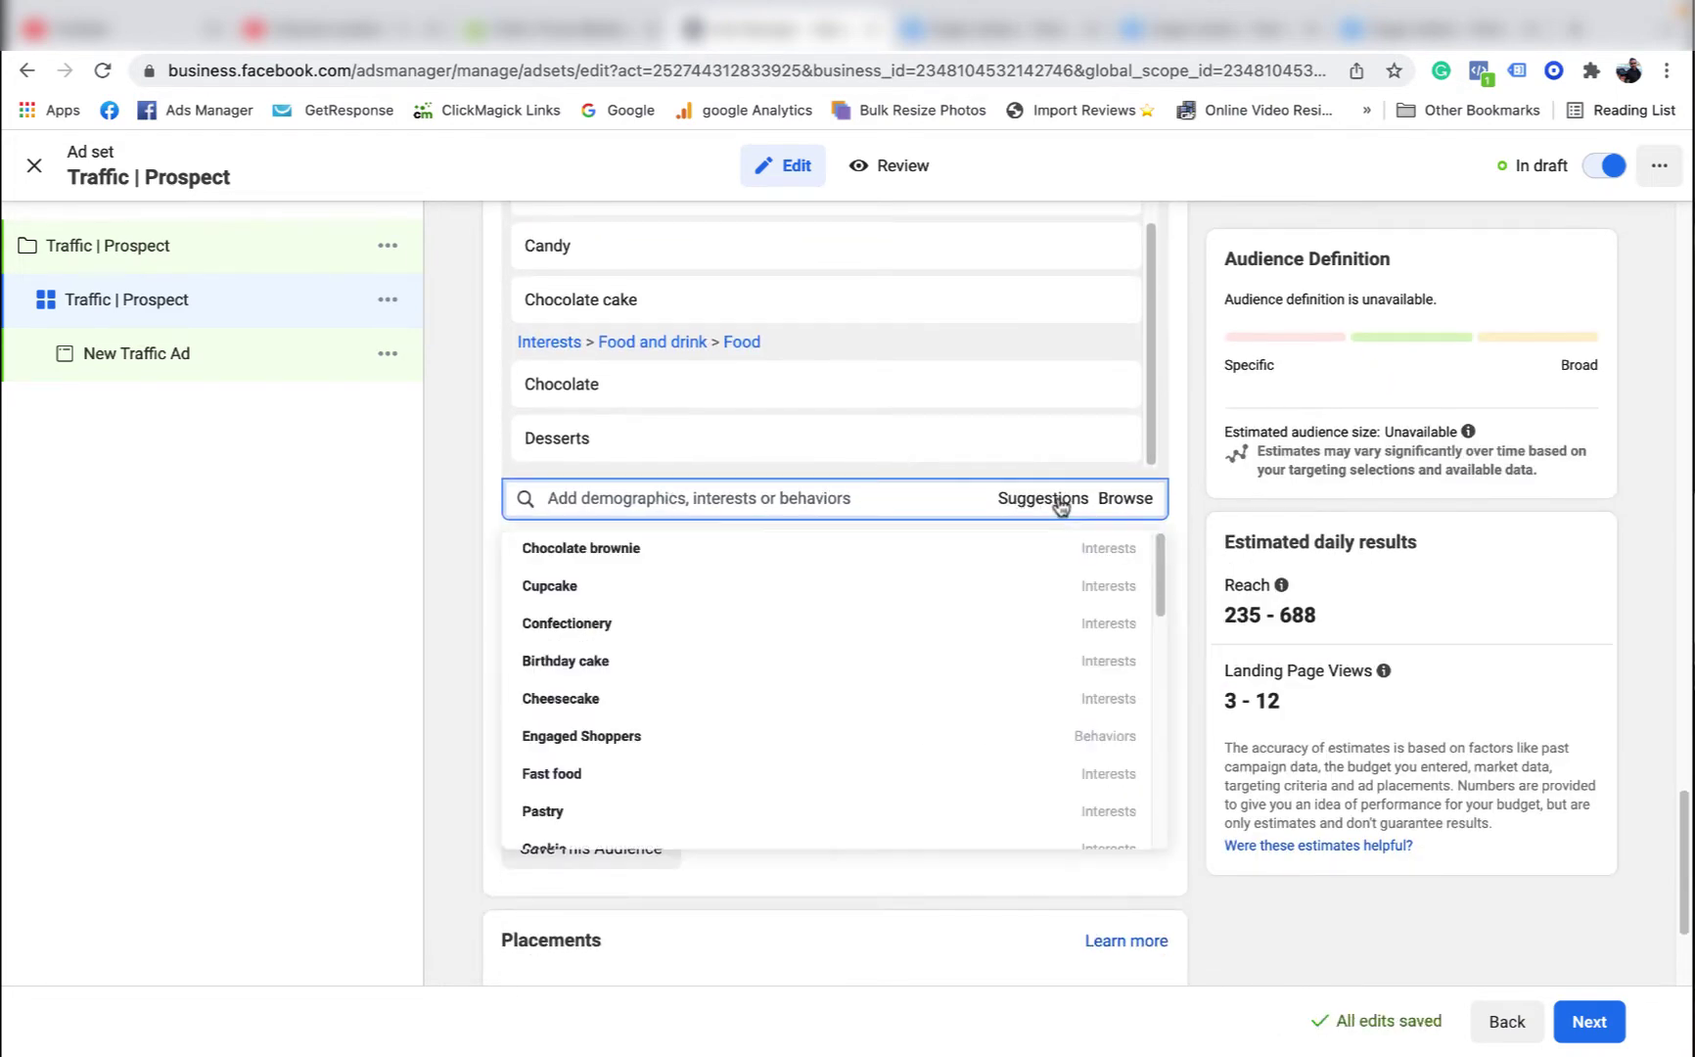
{"action": "left_click", "coordinate": [629, 737]}
{"action": "scroll", "coordinate": [1044, 727], "scroll_direction": "down", "scroll_amount": 5}
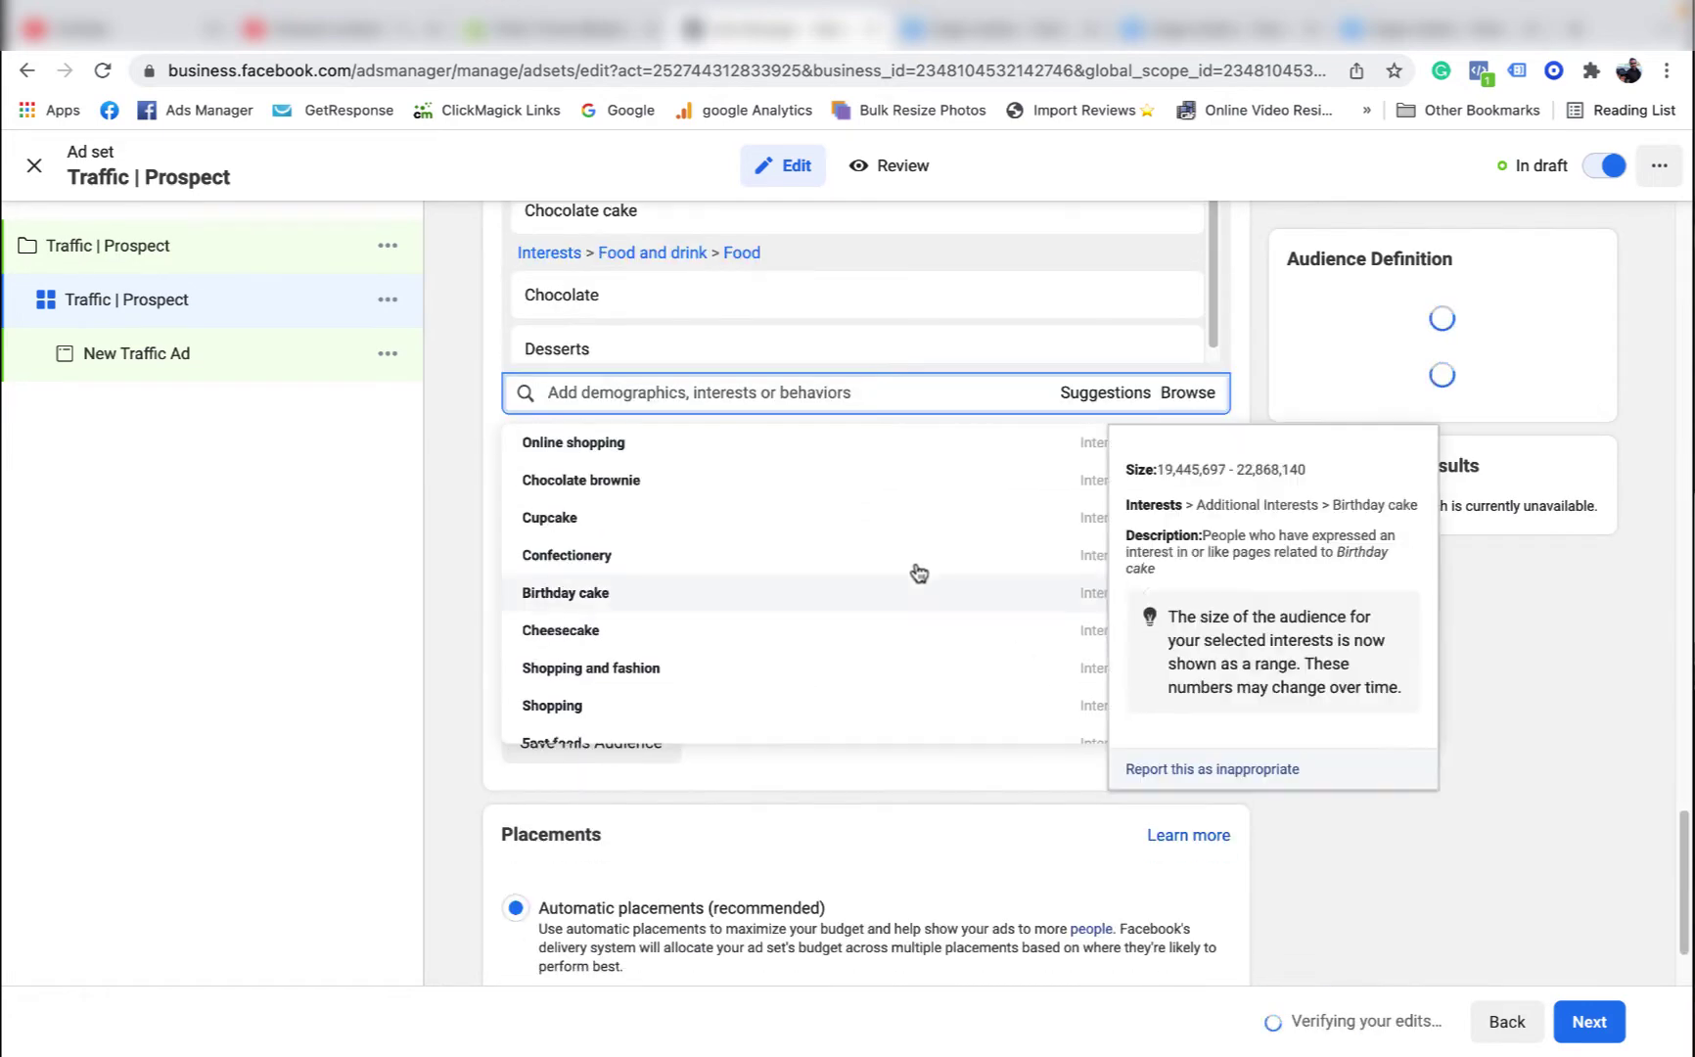
{"action": "scroll", "coordinate": [813, 609], "scroll_direction": "down", "scroll_amount": 2}
{"action": "scroll", "coordinate": [800, 646], "scroll_direction": "down", "scroll_amount": 1}
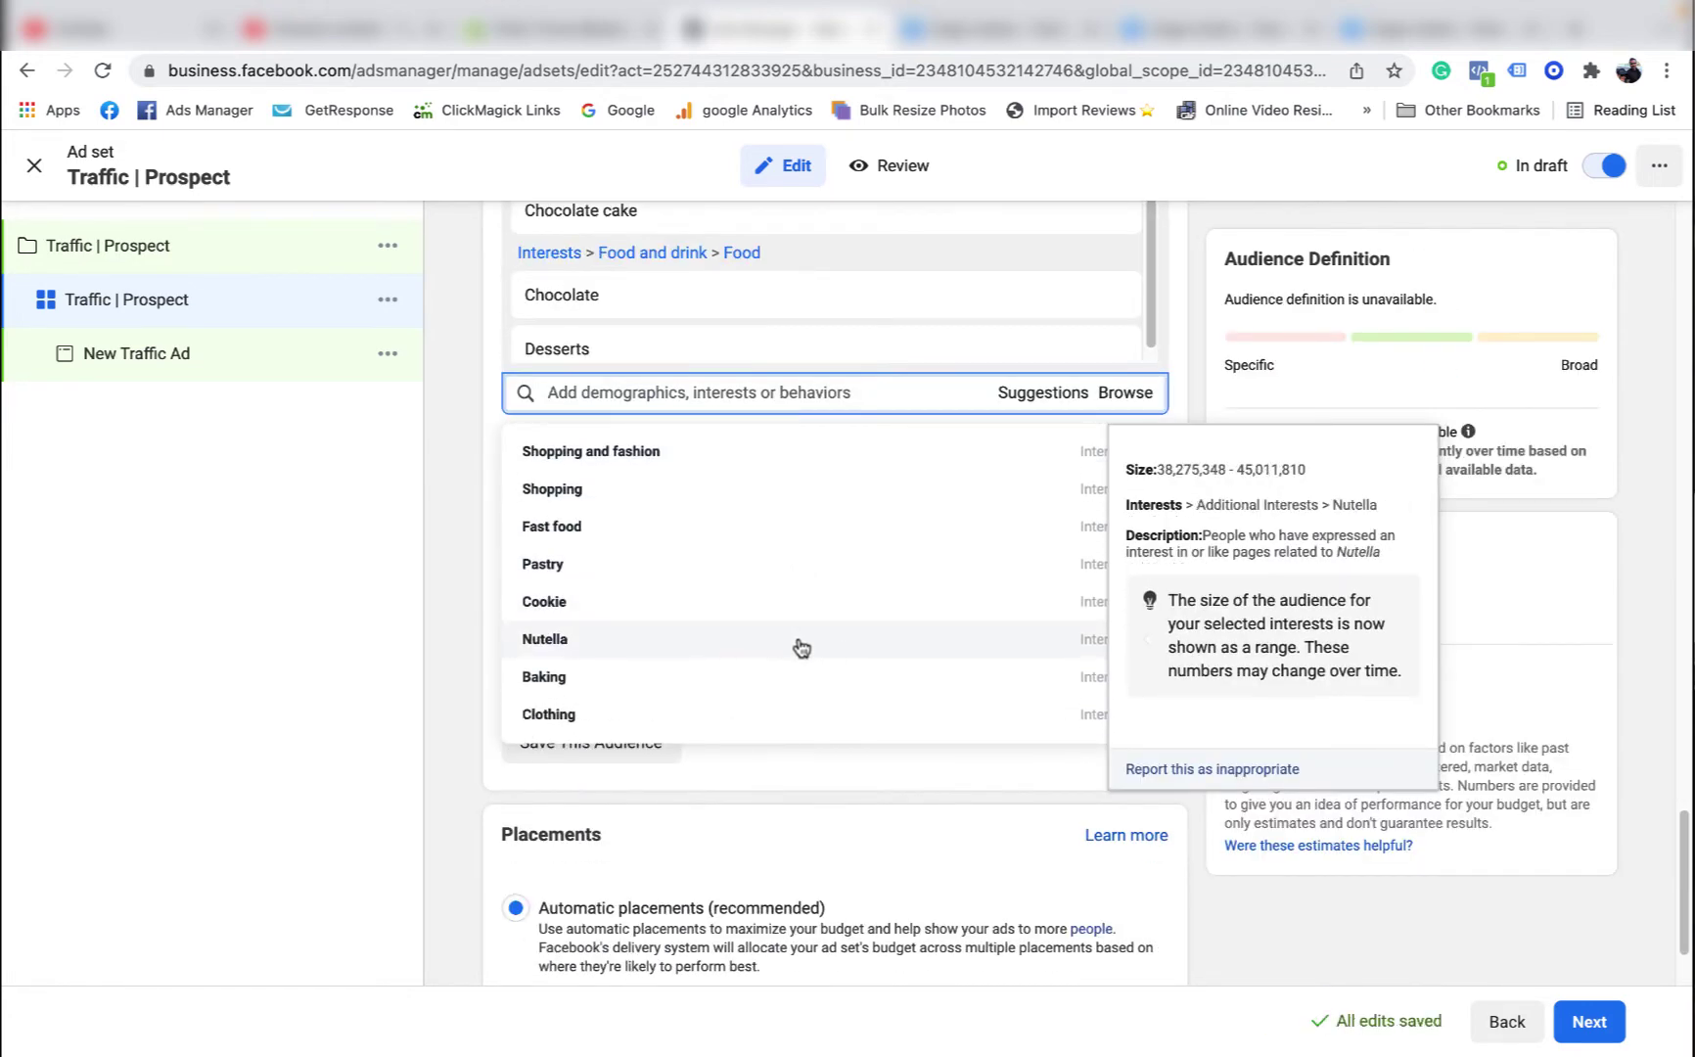
{"action": "left_click", "coordinate": [791, 621]}
{"action": "scroll", "coordinate": [799, 598], "scroll_direction": "down", "scroll_amount": 3}
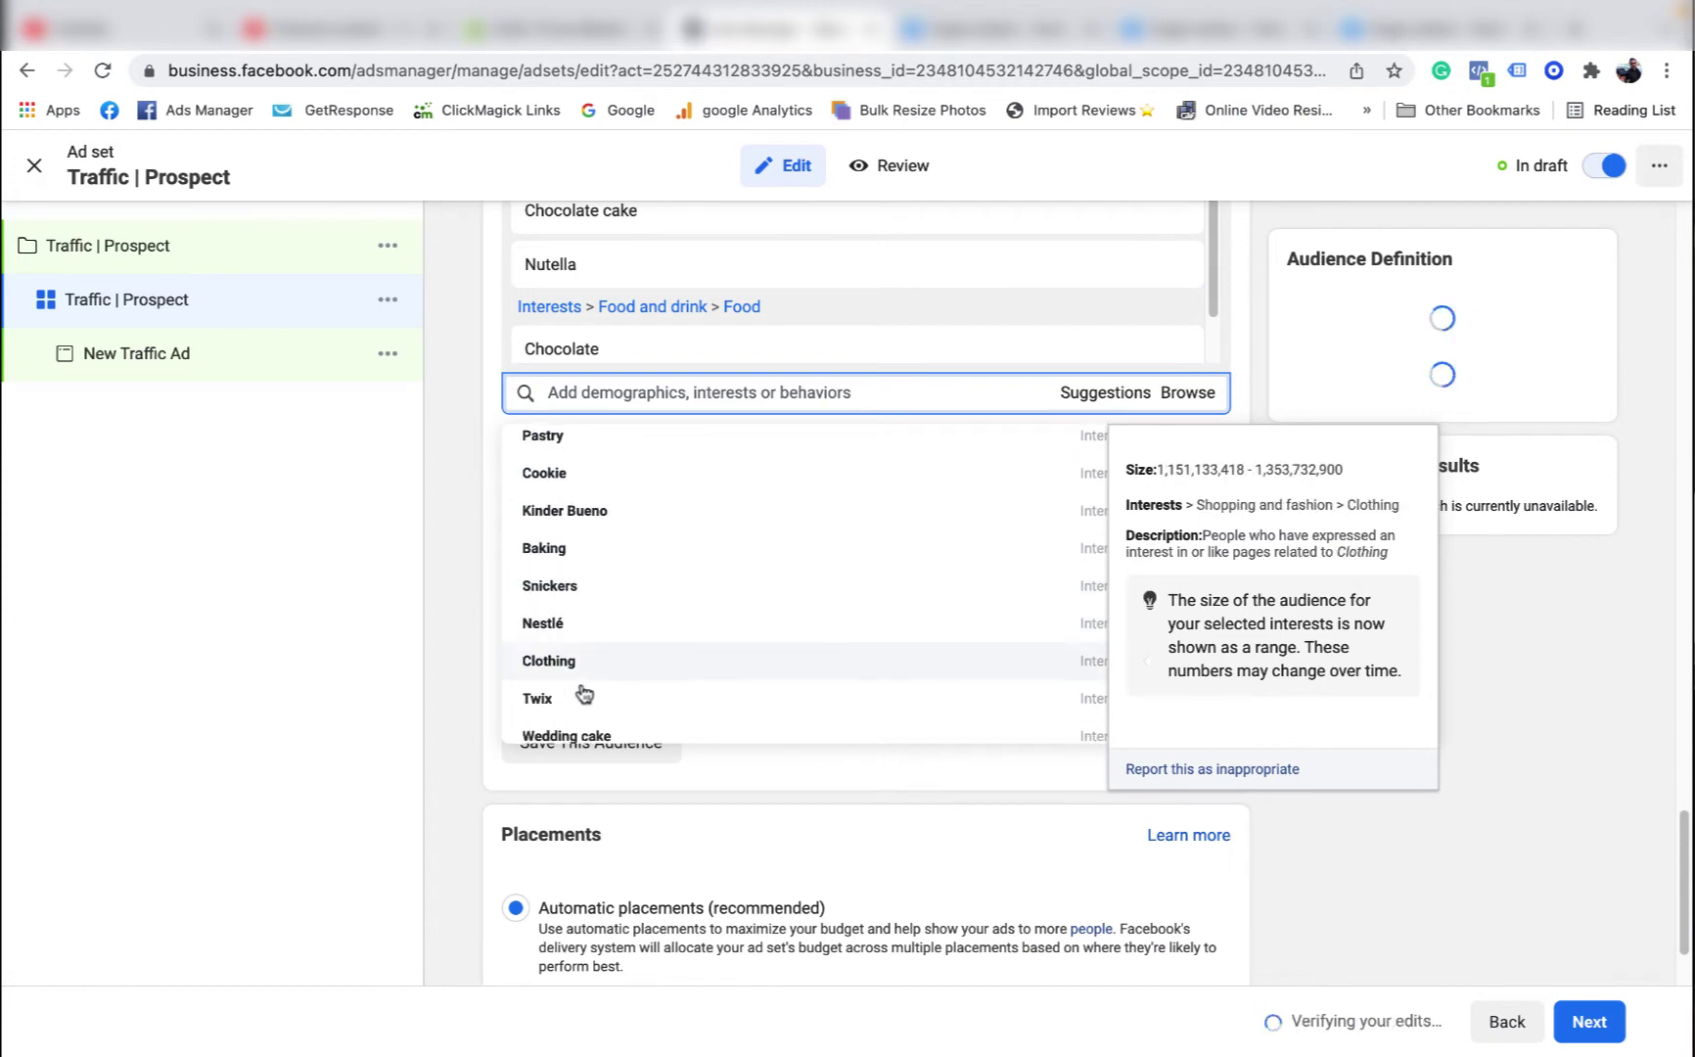
{"action": "left_click", "coordinate": [565, 665]}
{"action": "scroll", "coordinate": [720, 641], "scroll_direction": "down", "scroll_amount": 3}
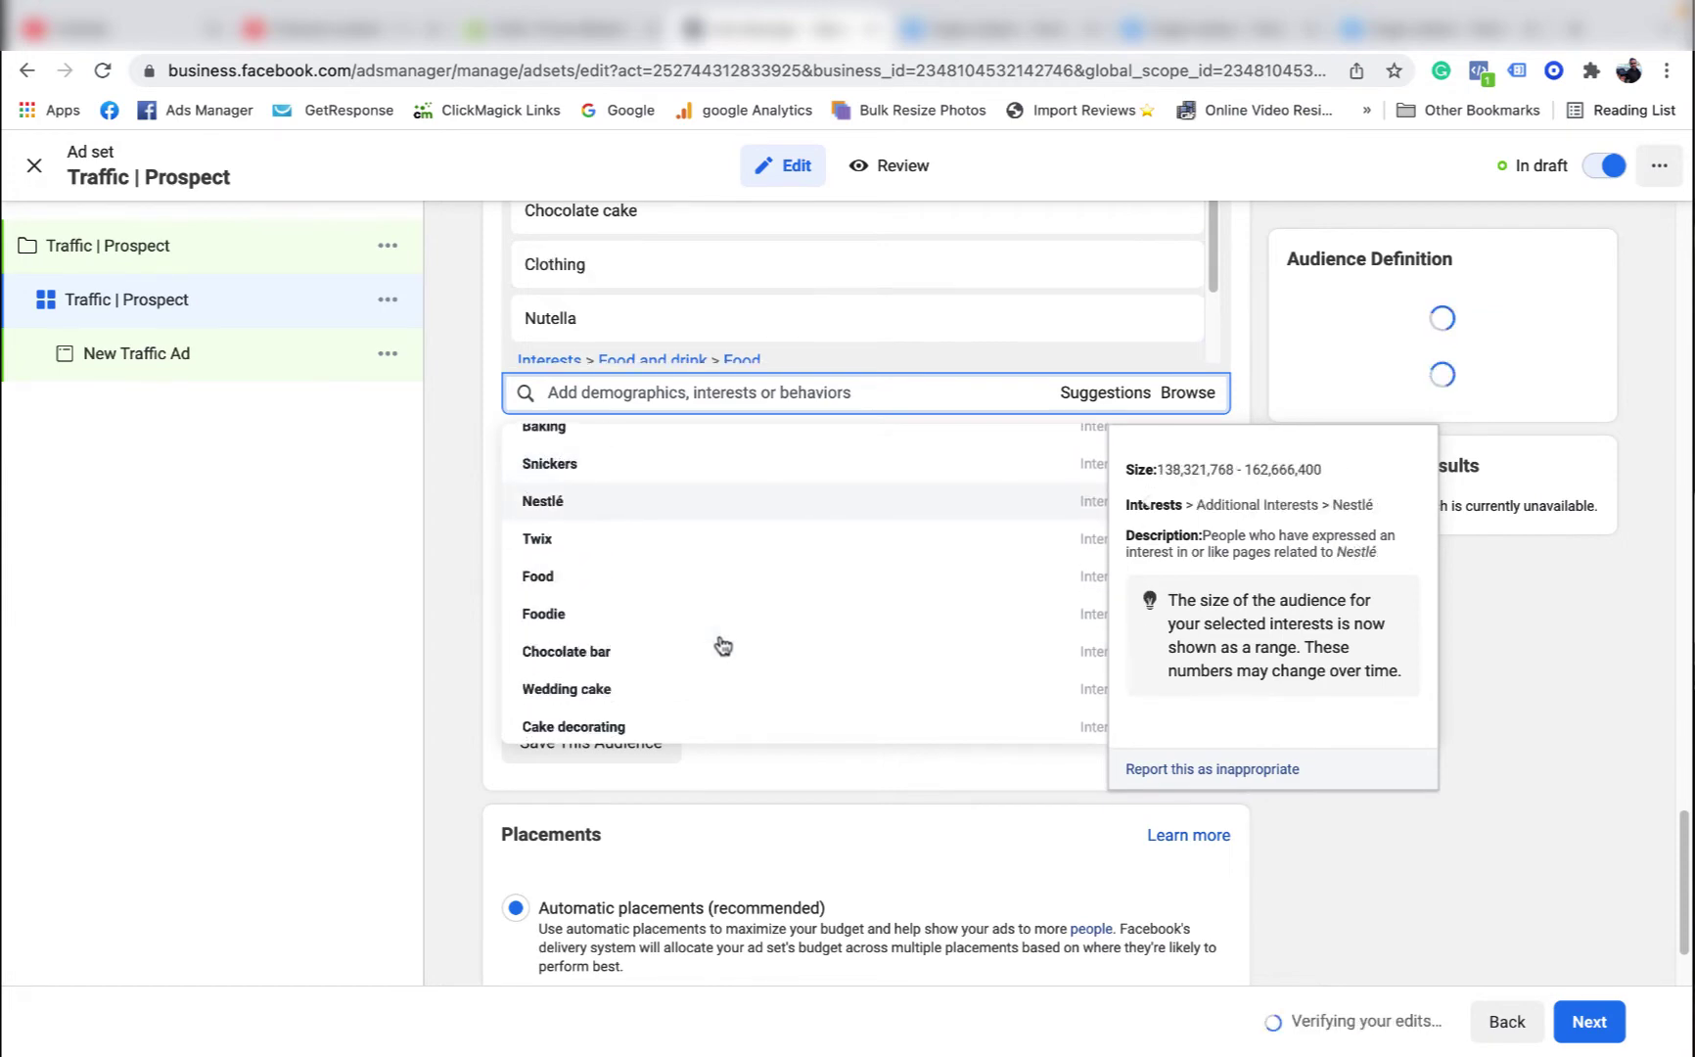
{"action": "left_click", "coordinate": [634, 640]}
{"action": "left_click", "coordinate": [1256, 315]}
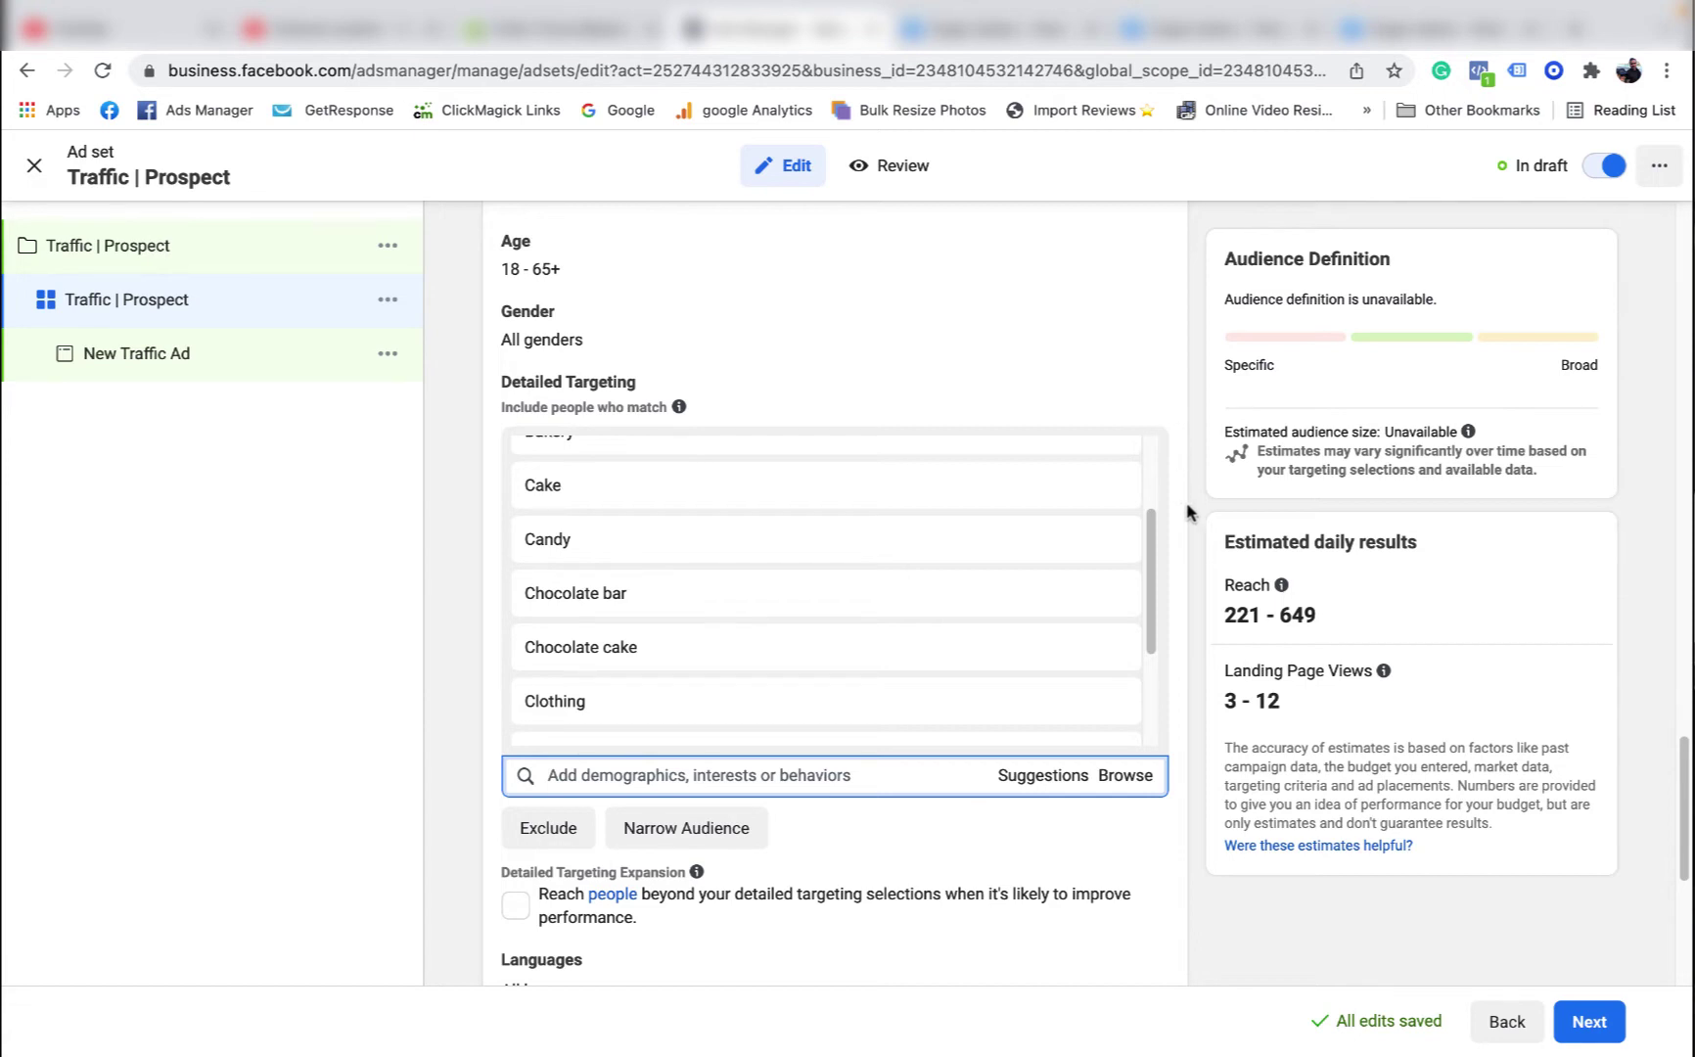
Step: Turn on detailed targeting expansion and continue to the New Traffic Ad
{"action": "scroll", "coordinate": [1188, 512], "scroll_direction": "down", "scroll_amount": 2}
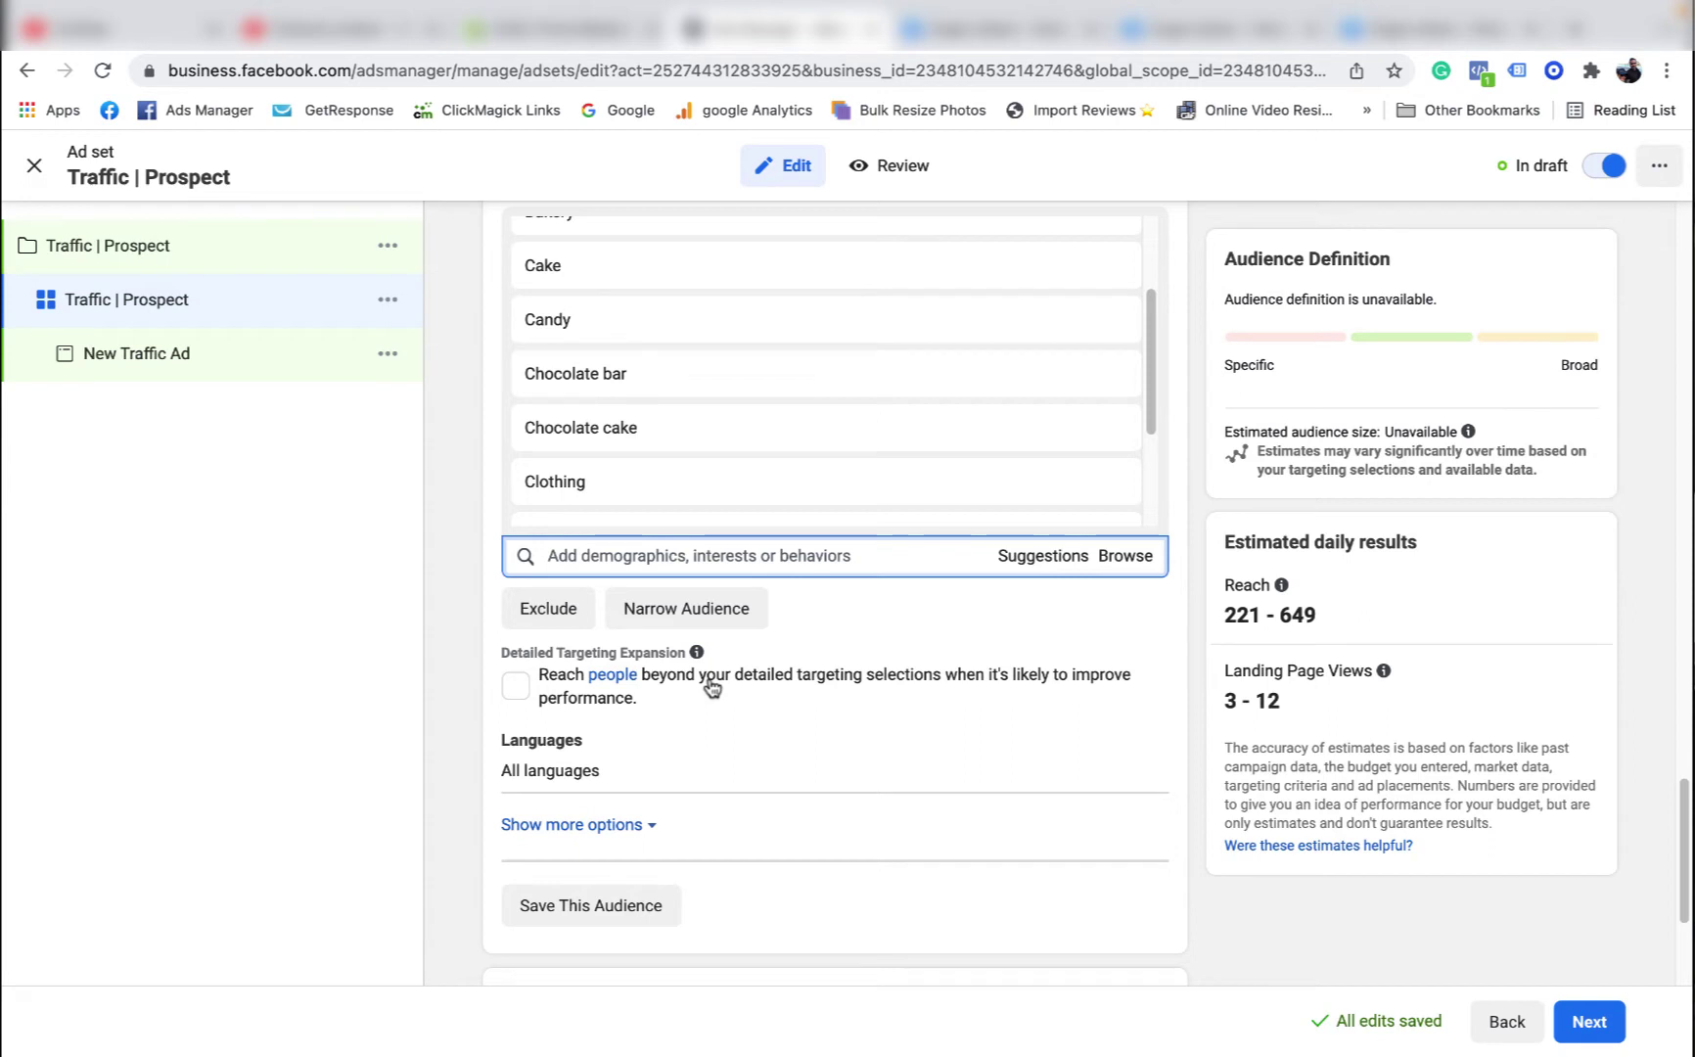
{"action": "scroll", "coordinate": [606, 675], "scroll_direction": "down", "scroll_amount": 1}
{"action": "left_click", "coordinate": [516, 656]}
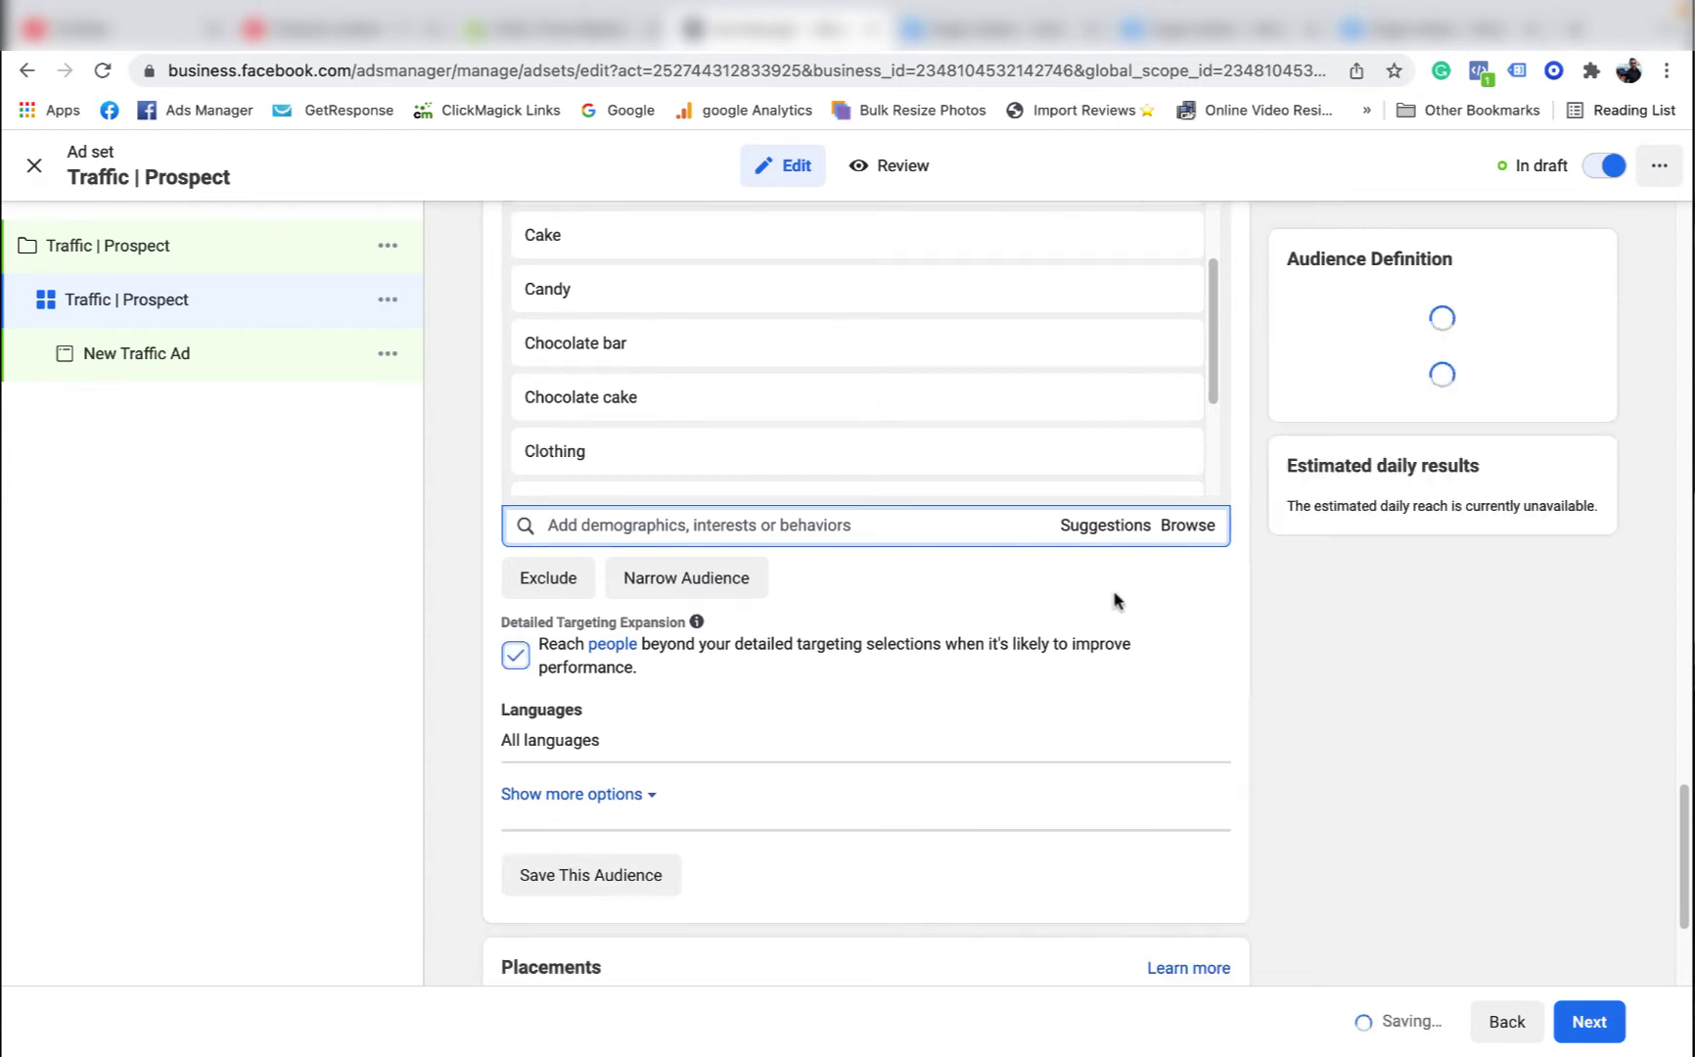
{"action": "scroll", "coordinate": [1126, 617], "scroll_direction": "down", "scroll_amount": 1}
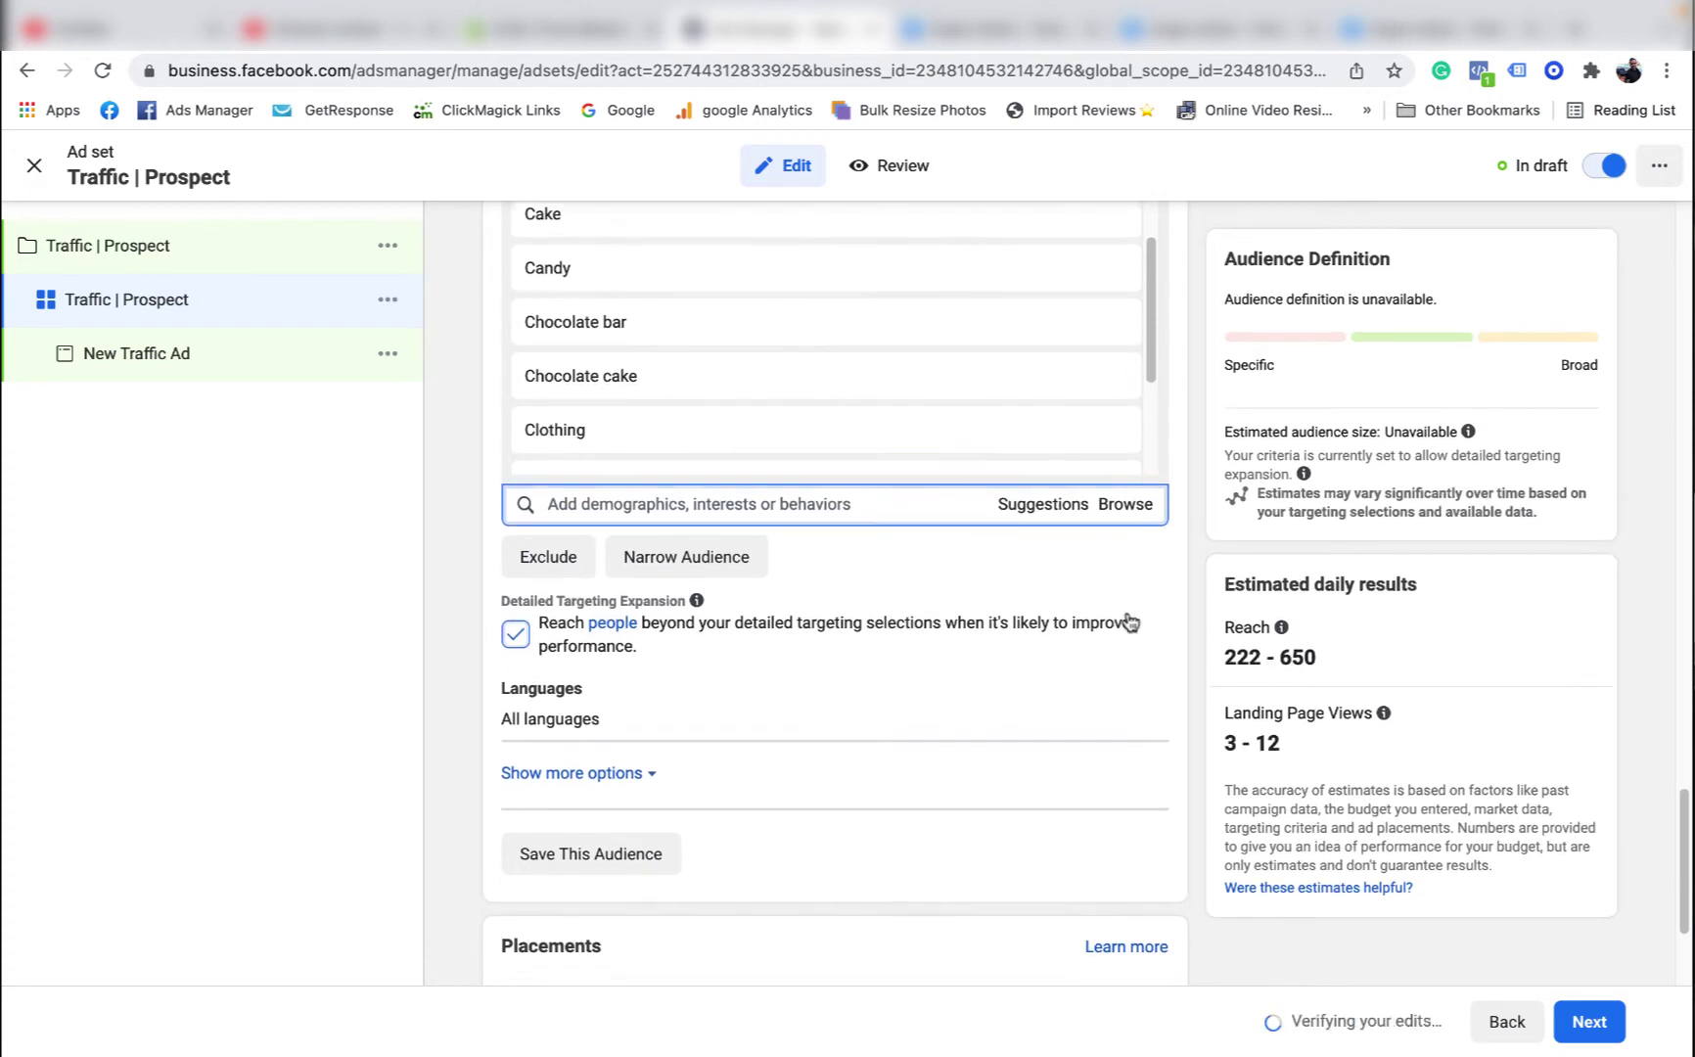
{"action": "scroll", "coordinate": [1128, 602], "scroll_direction": "down", "scroll_amount": 5}
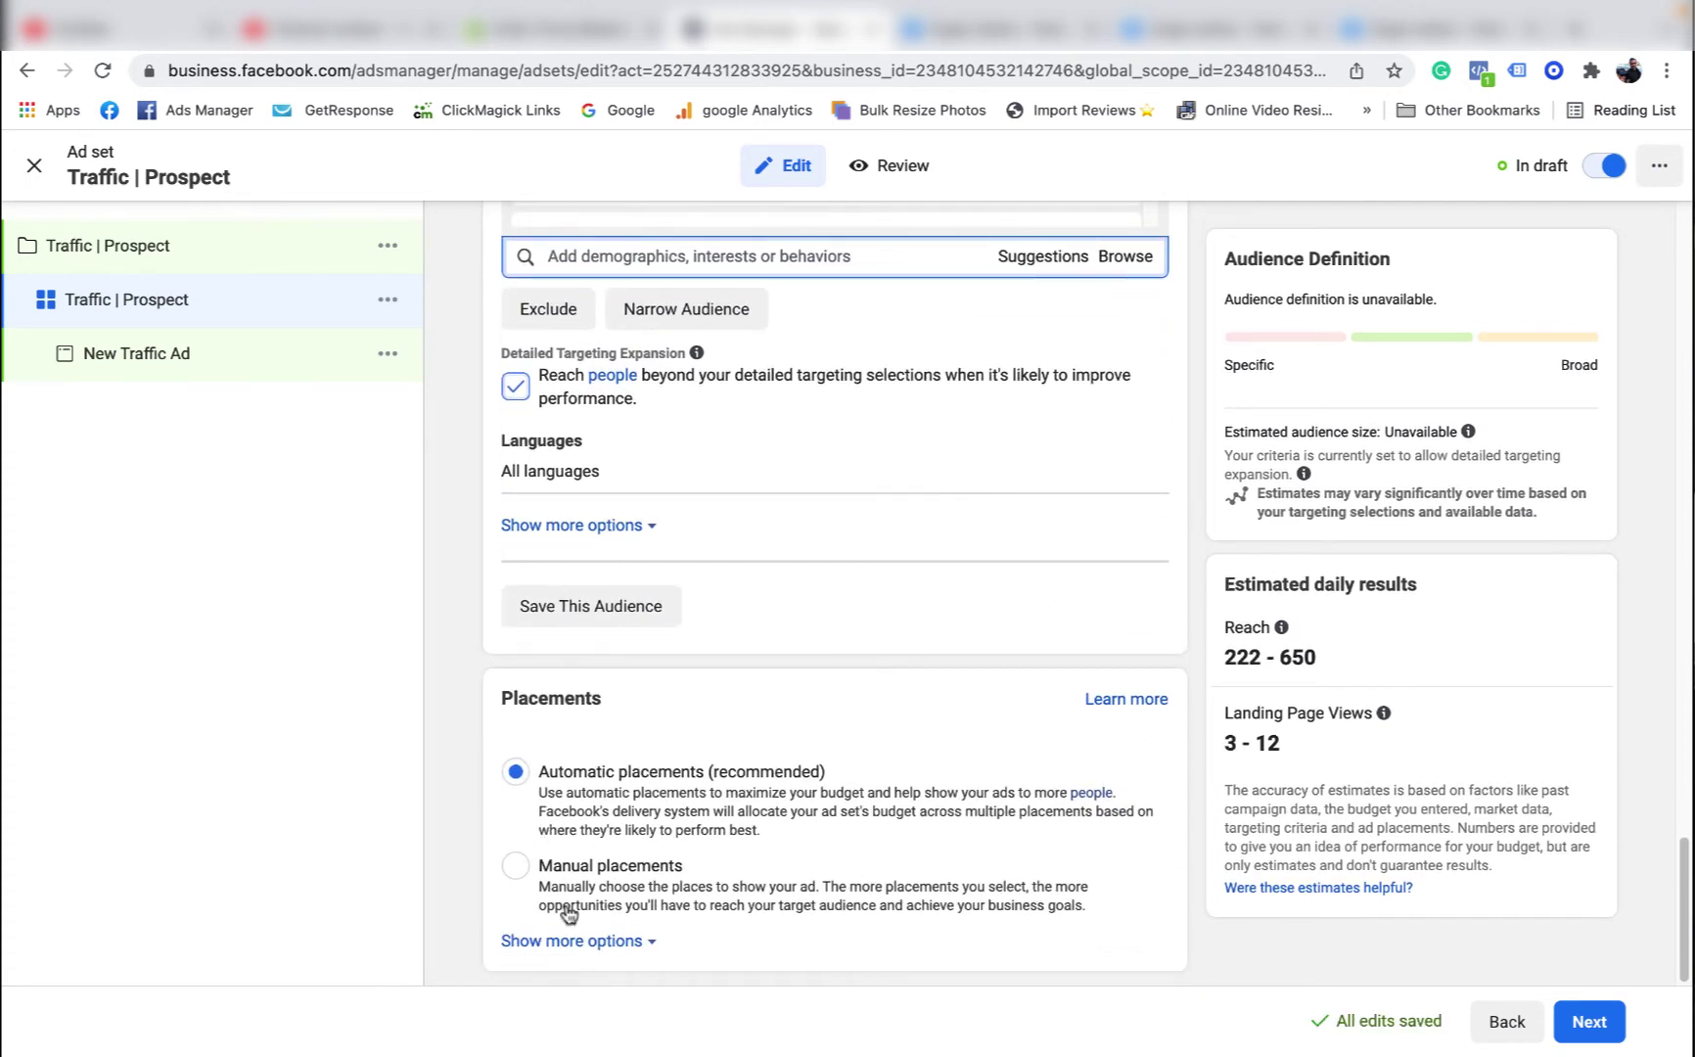
{"action": "left_click", "coordinate": [1577, 1024]}
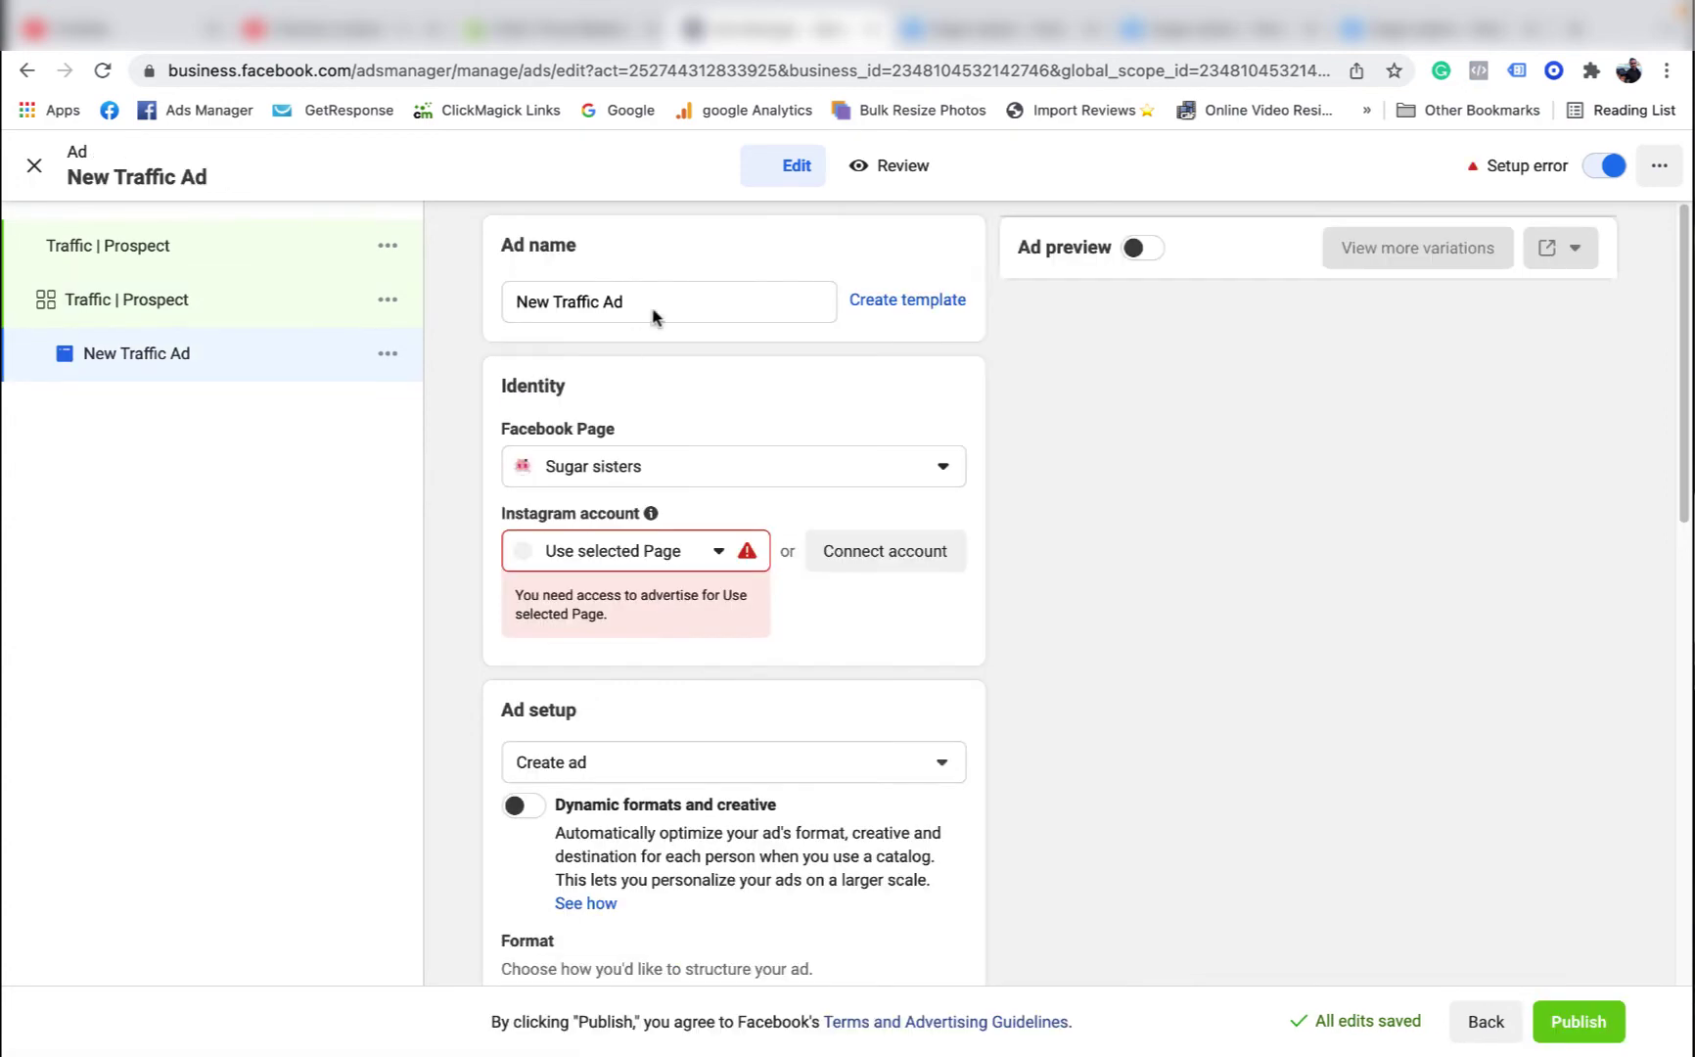
Step: Use the Page's Instagram account and paste 'Traffic | Prospect' as the ad name
{"action": "left_click", "coordinate": [719, 550]}
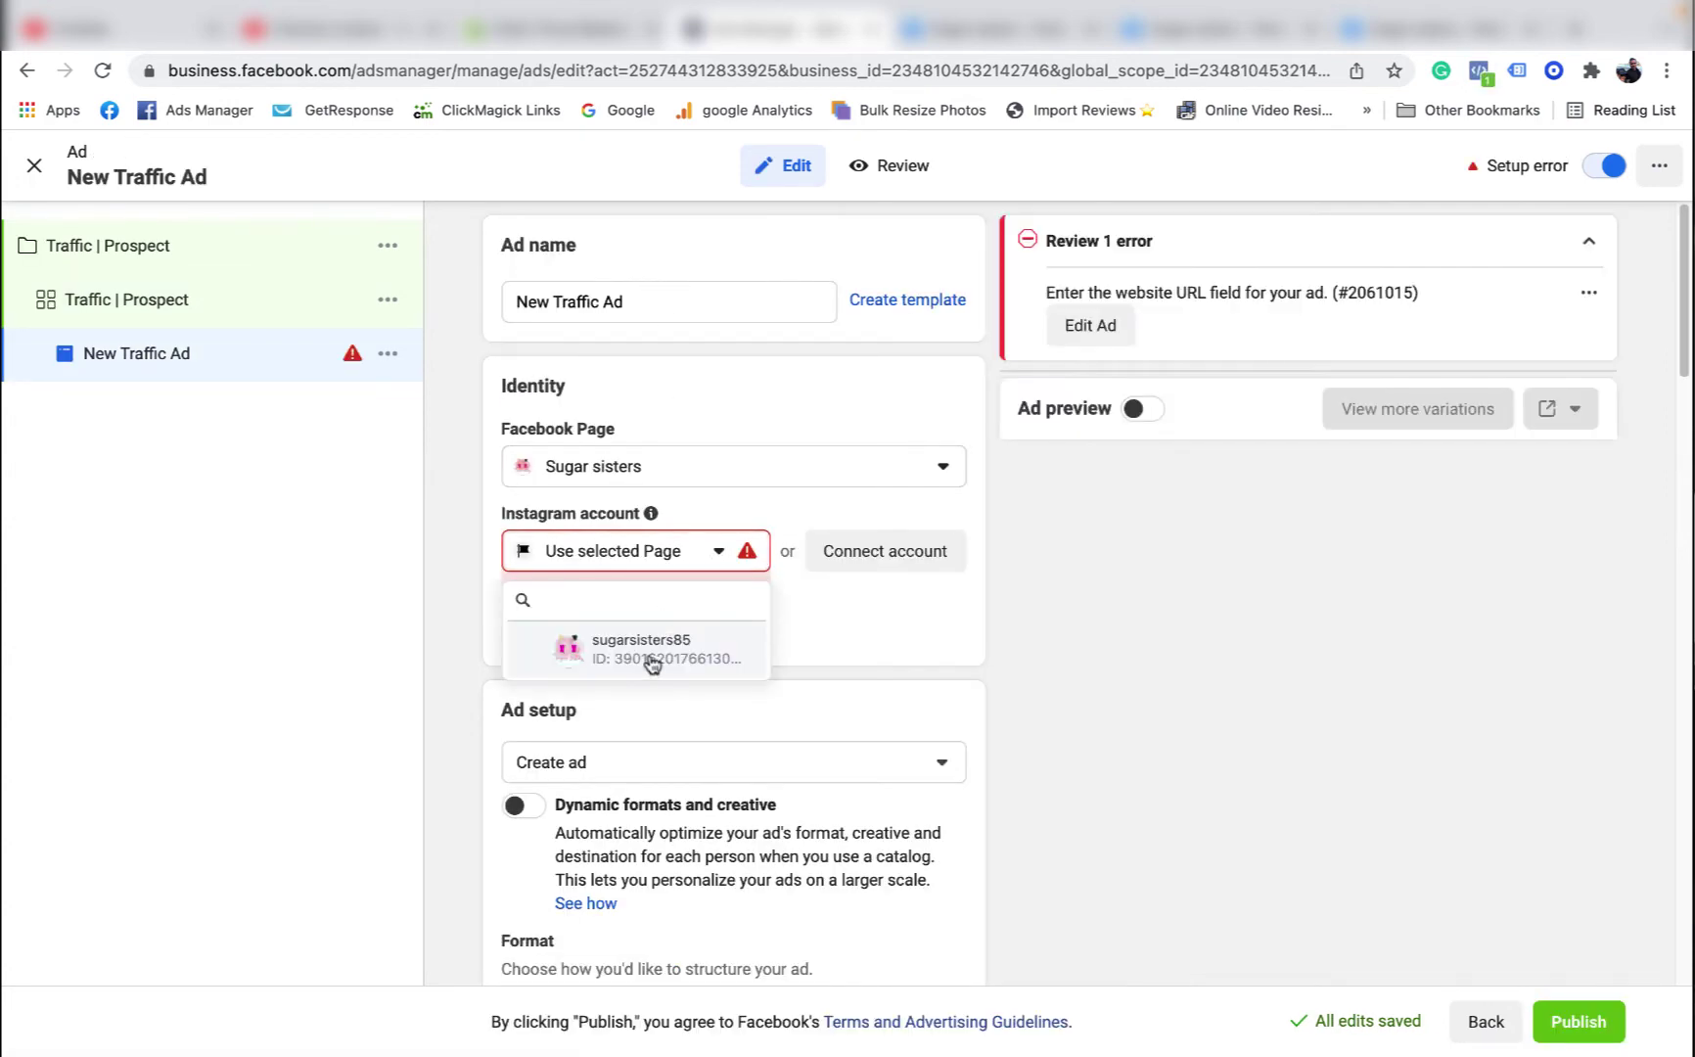
{"action": "left_click", "coordinate": [650, 652]}
{"action": "left_click_drag", "start_coordinate": [643, 303], "coordinate": [519, 299]}
{"action": "right_click", "coordinate": [578, 298]}
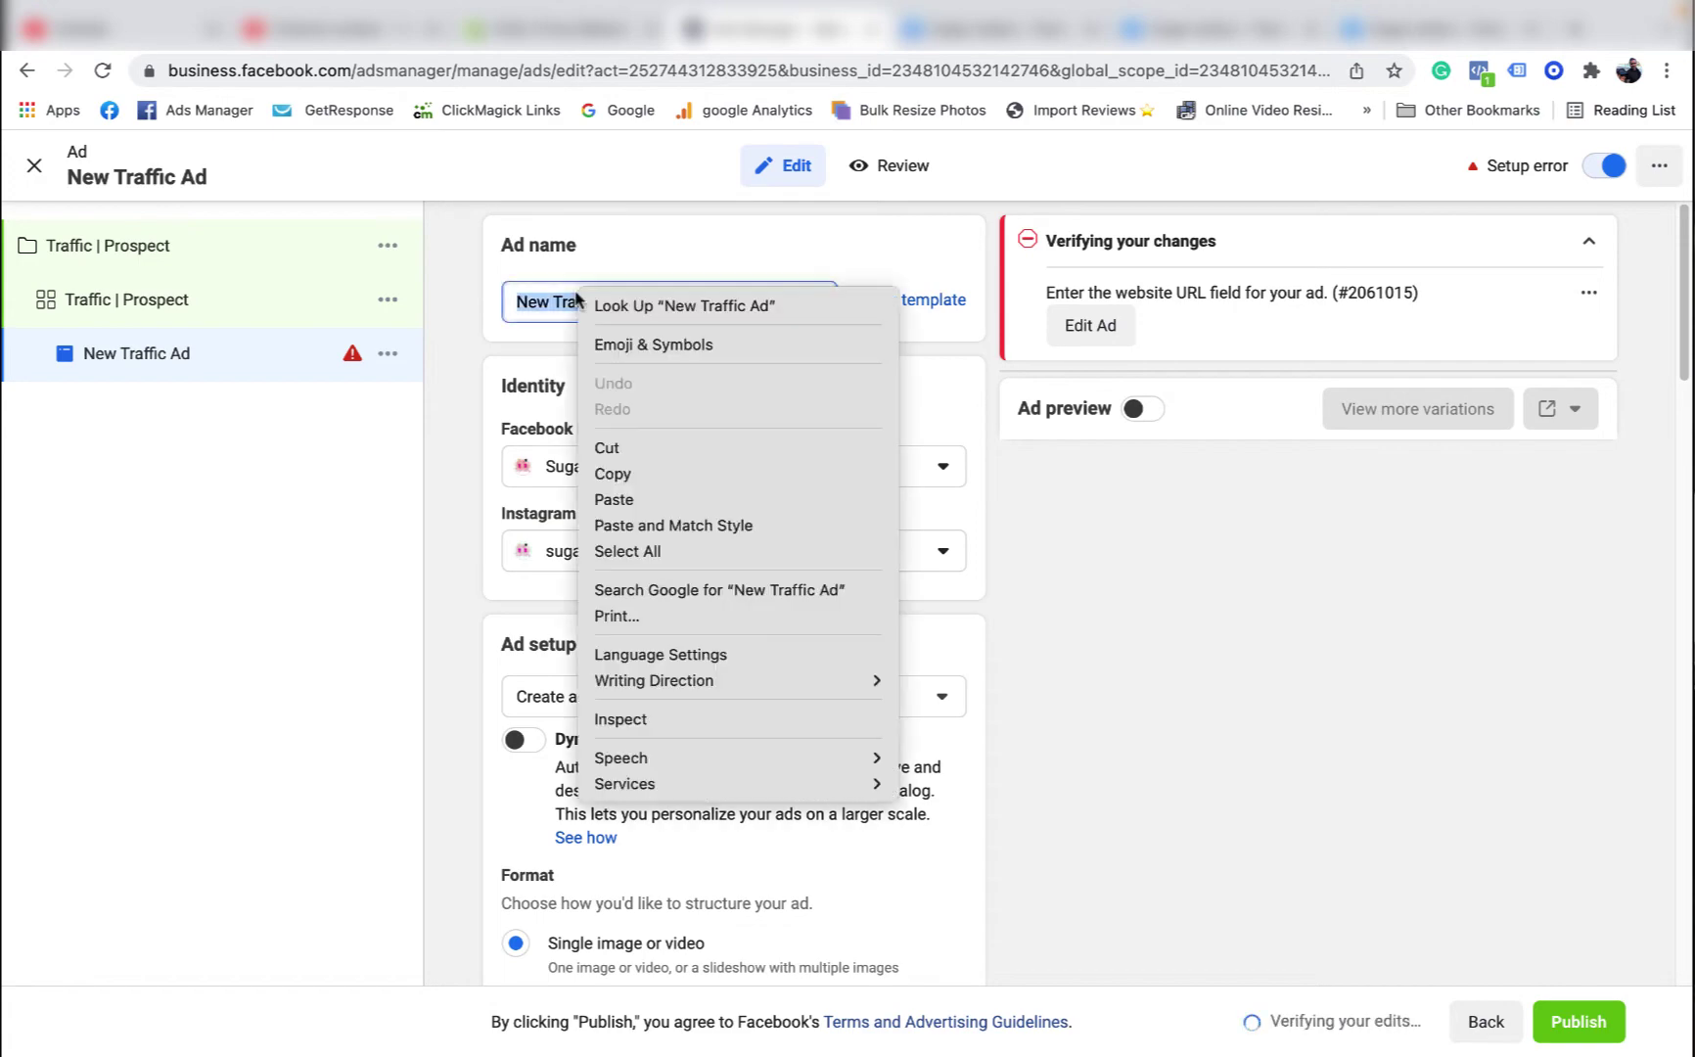
{"action": "left_click", "coordinate": [654, 497]}
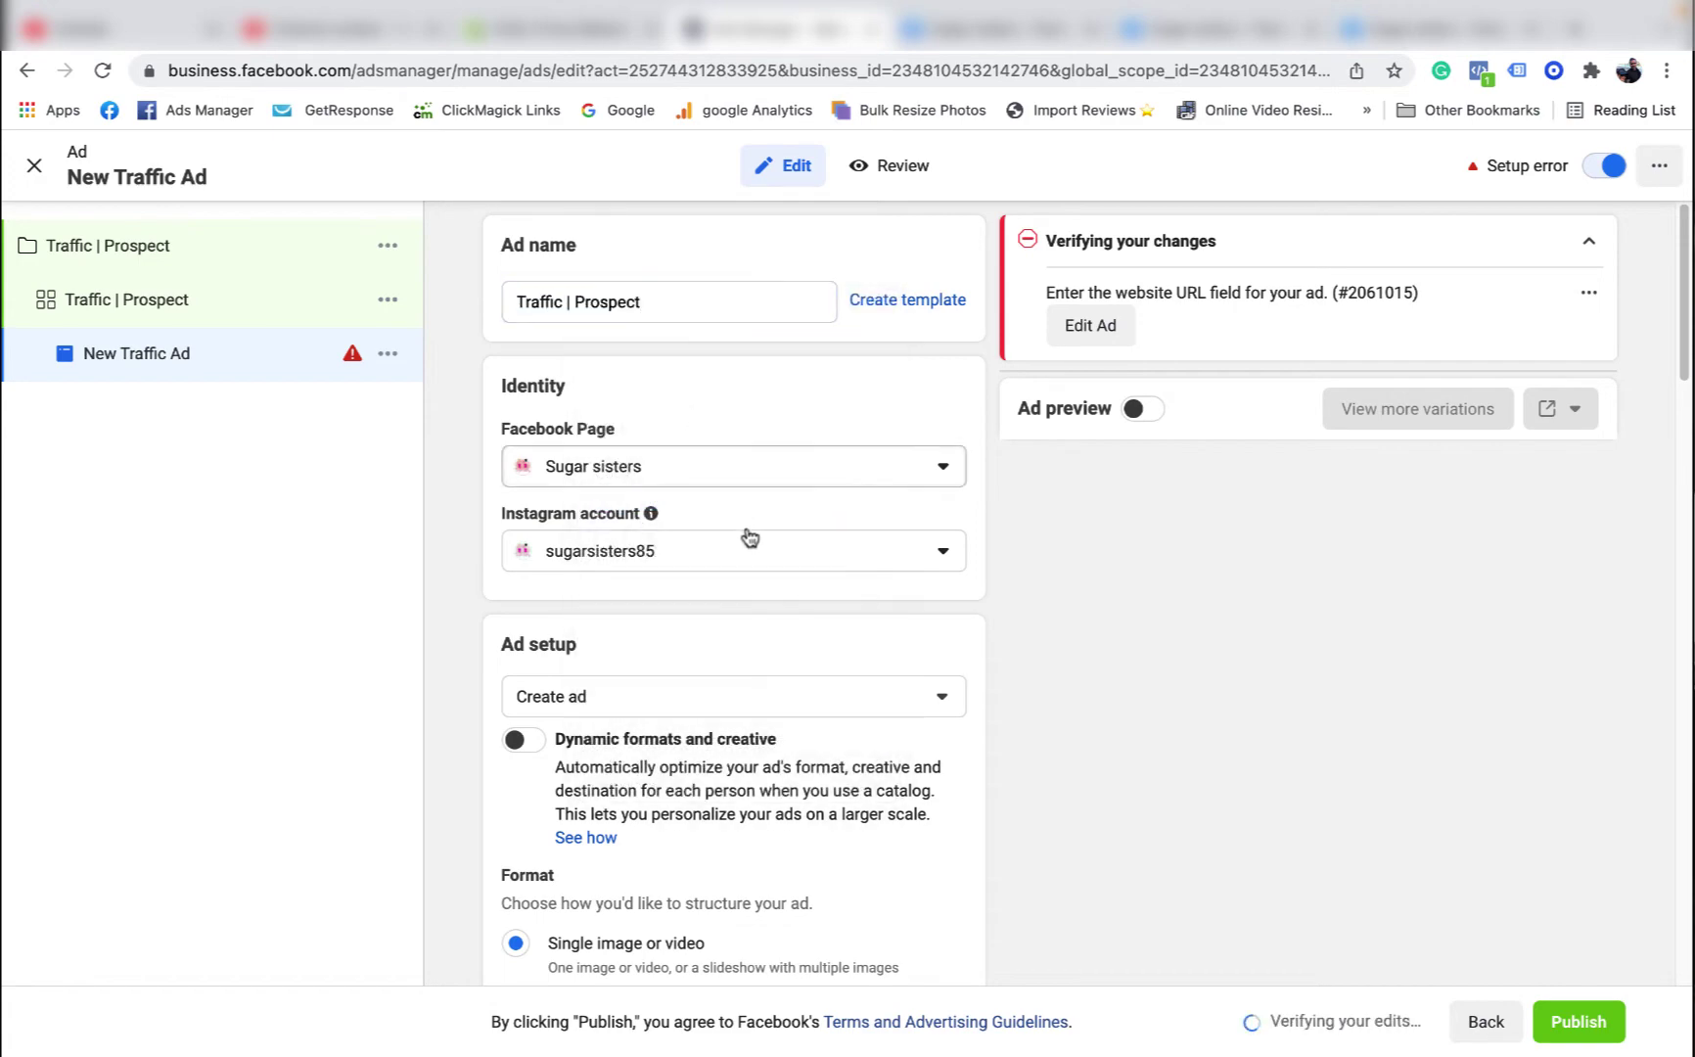
Step: Set the ad setup to Use existing post
{"action": "scroll", "coordinate": [750, 536], "scroll_direction": "down", "scroll_amount": 5}
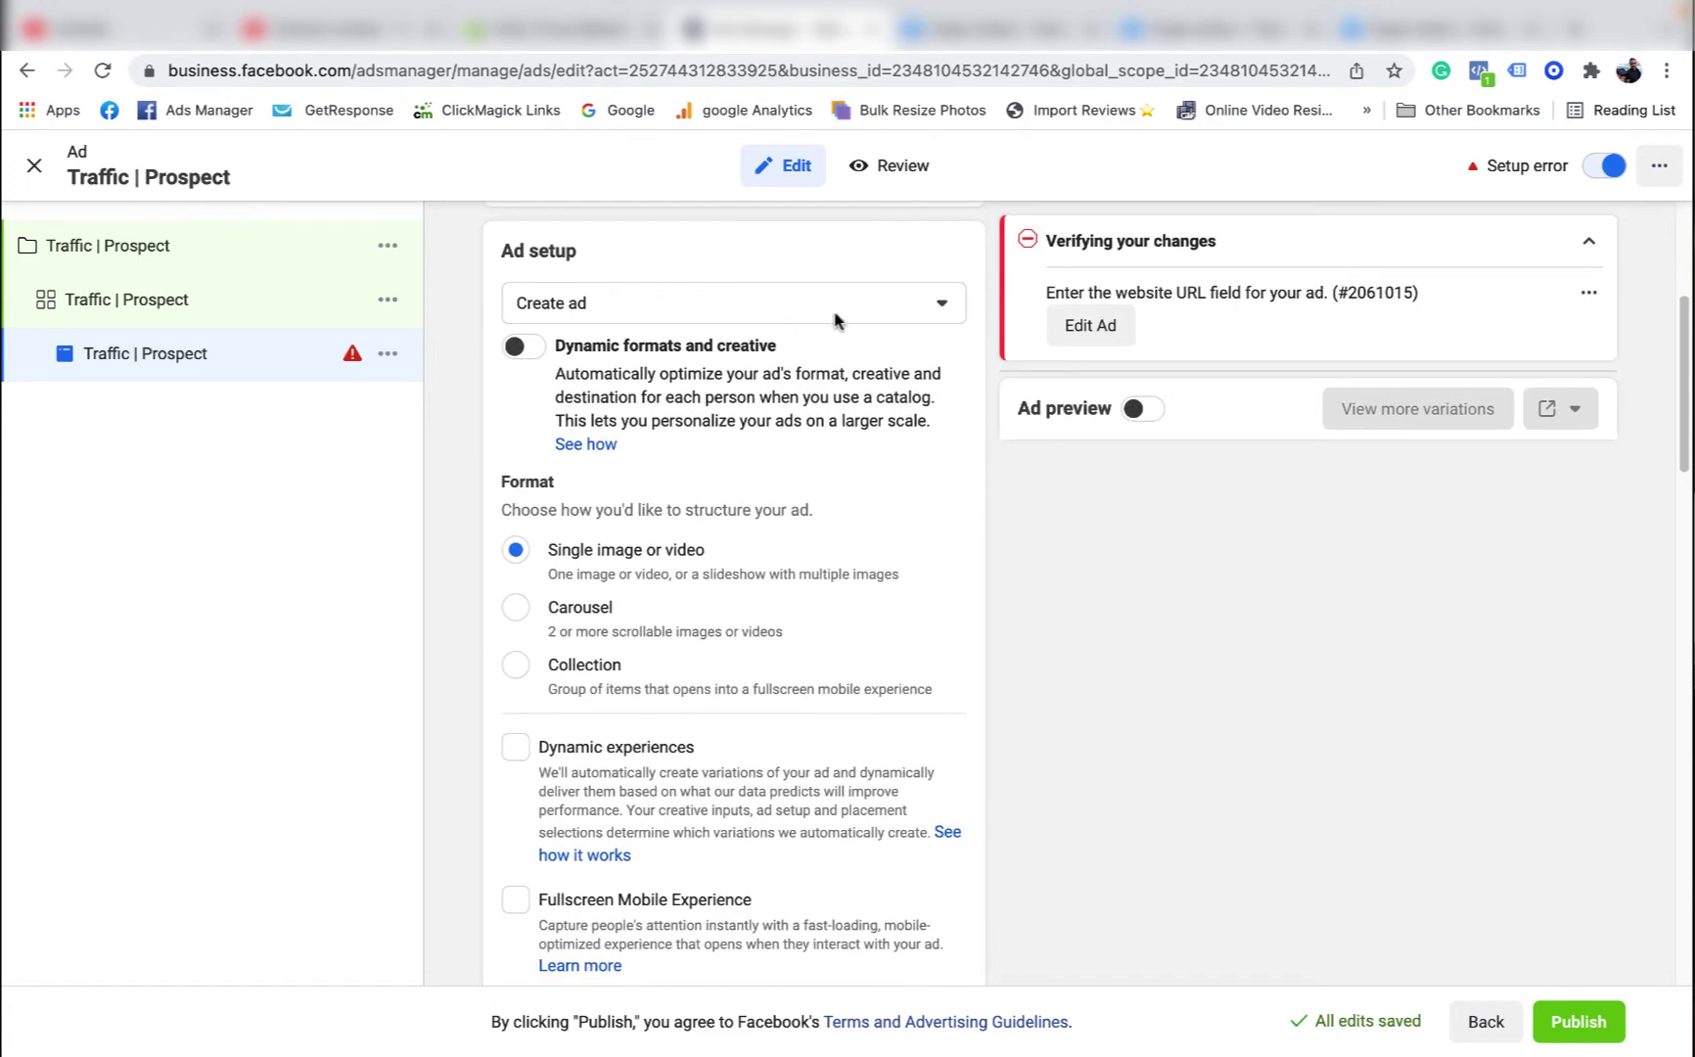
{"action": "scroll", "coordinate": [836, 418], "scroll_direction": "down", "scroll_amount": 1}
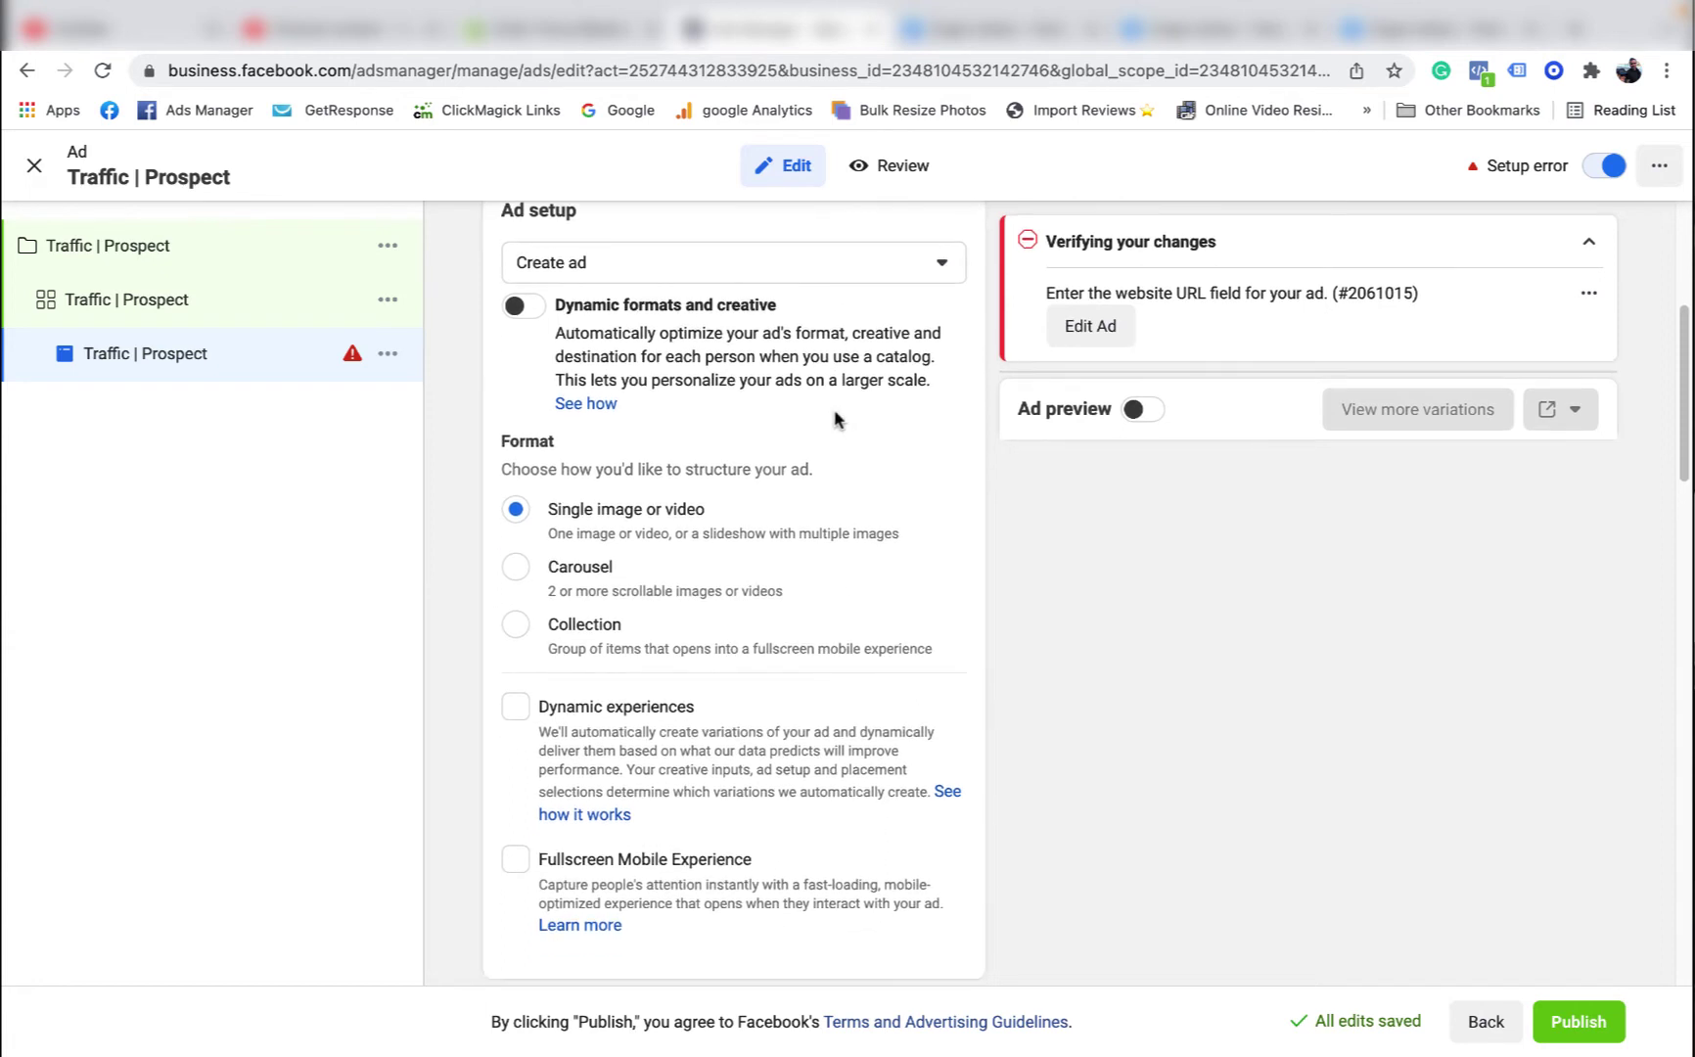
{"action": "left_click", "coordinate": [911, 260]}
{"action": "left_click", "coordinate": [675, 360]}
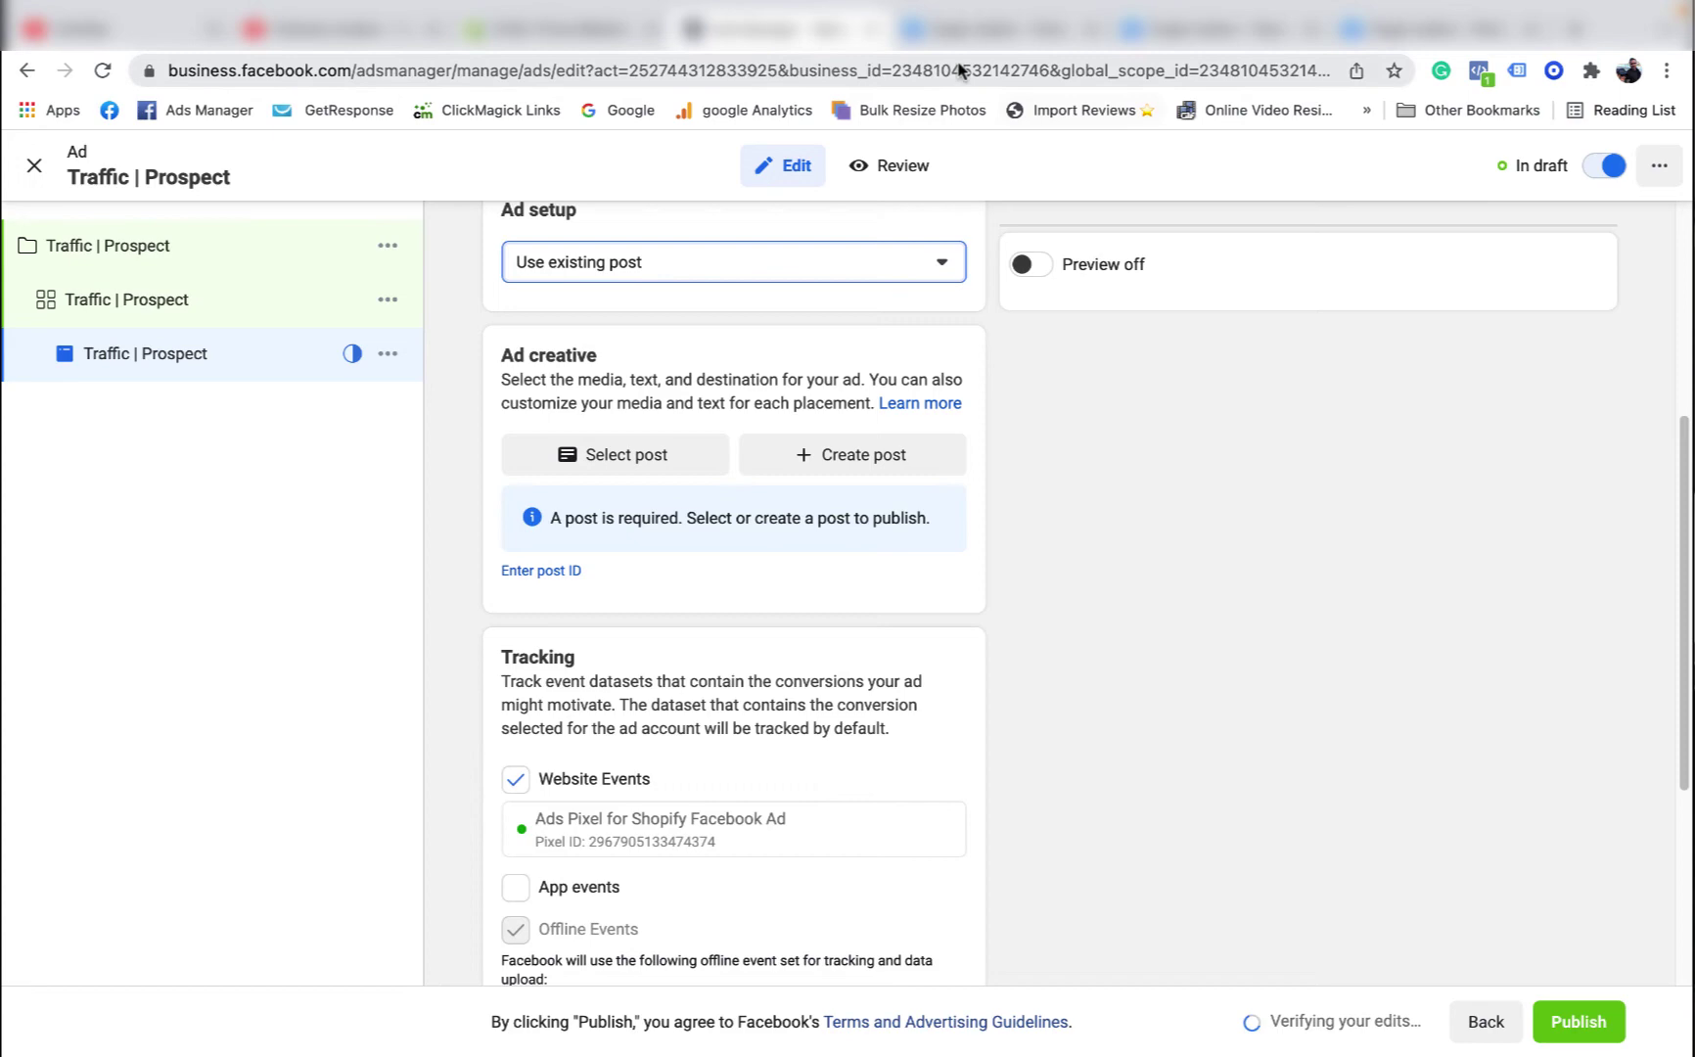
Step: Copy the sour straps post's ID from its web address
{"action": "left_click", "coordinate": [984, 29]}
{"action": "left_click_drag", "start_coordinate": [675, 70], "coordinate": [490, 70]}
{"action": "left_click_drag", "start_coordinate": [783, 76], "coordinate": [595, 63]}
{"action": "right_click", "coordinate": [615, 63]}
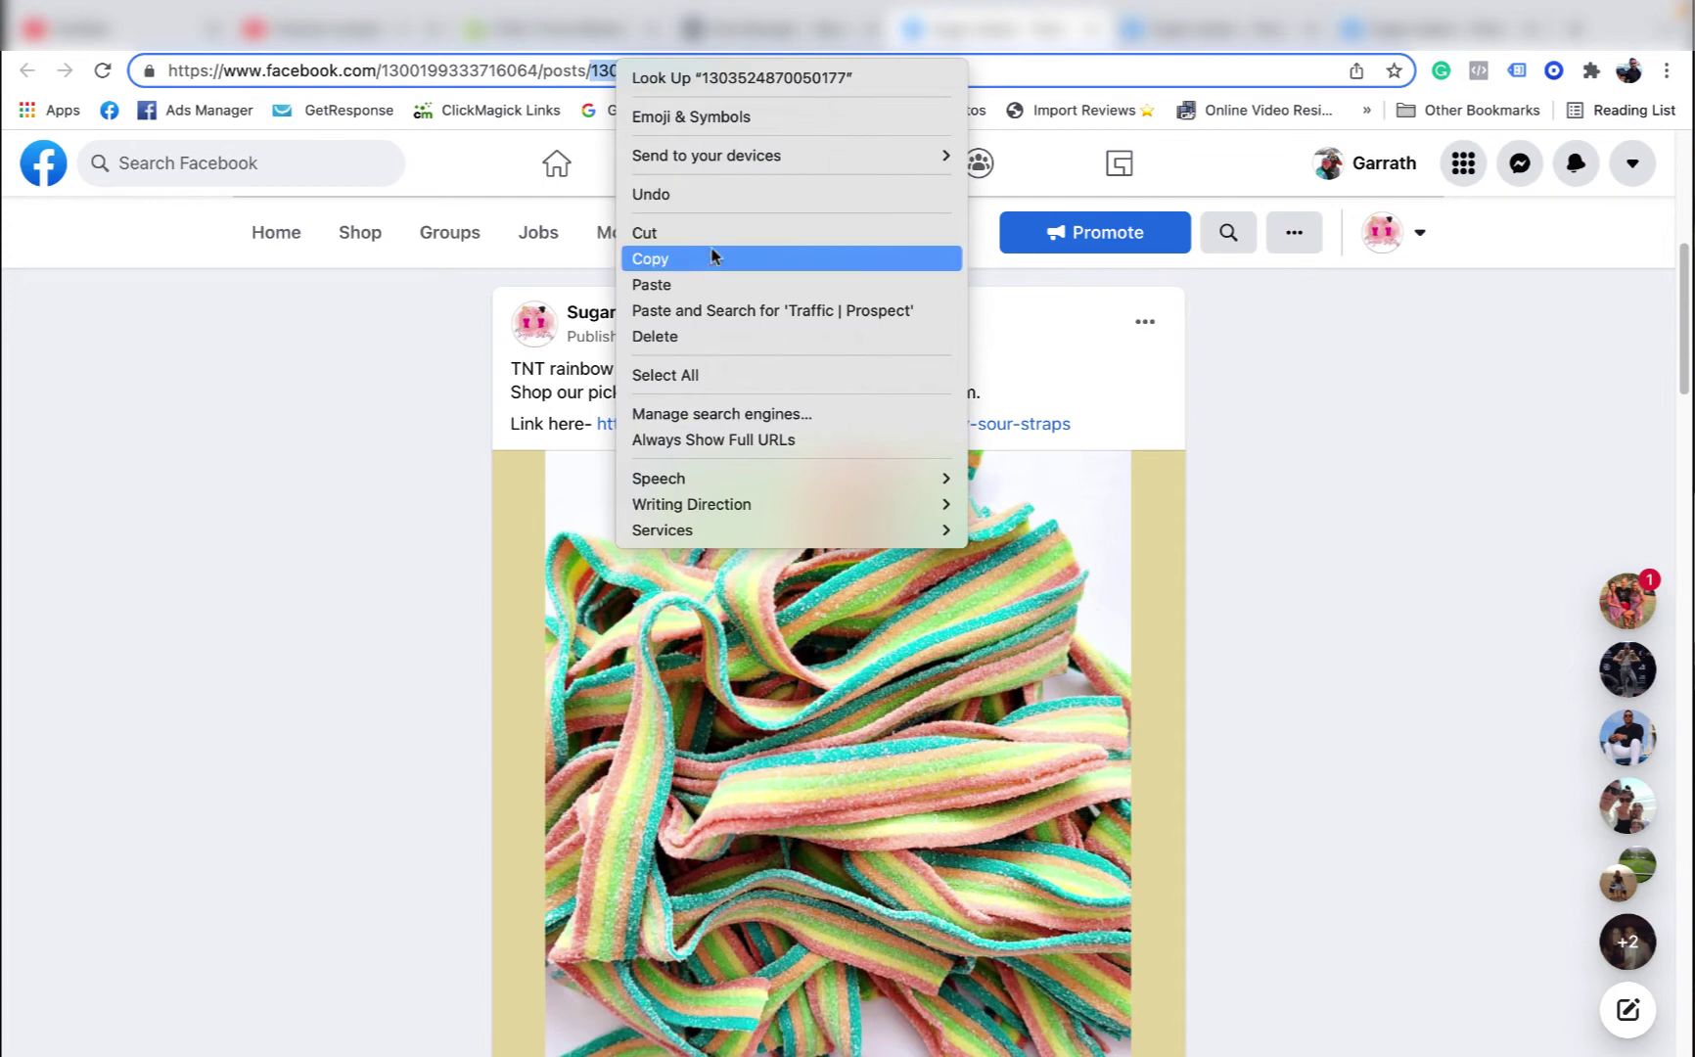
{"action": "left_click", "coordinate": [703, 259]}
{"action": "left_click", "coordinate": [783, 29]}
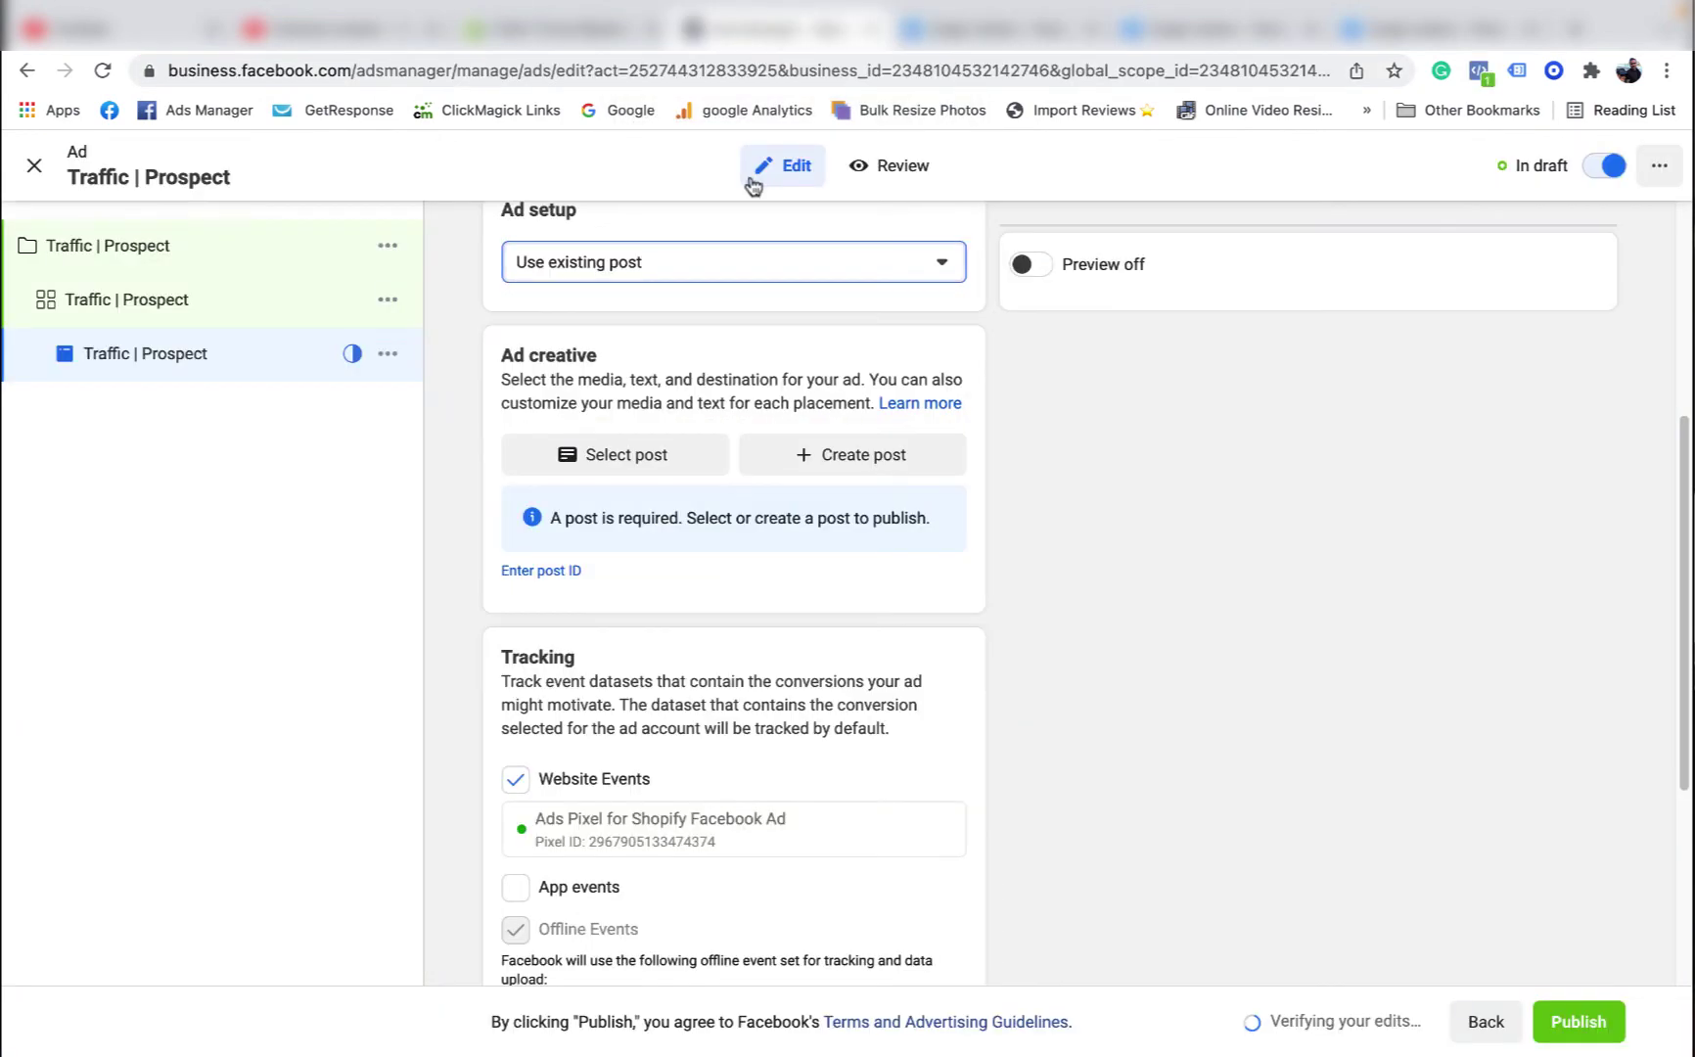
Step: Paste and submit the sour straps post ID, then close the ad editor
{"action": "left_click", "coordinate": [570, 570]}
{"action": "right_click", "coordinate": [574, 581]}
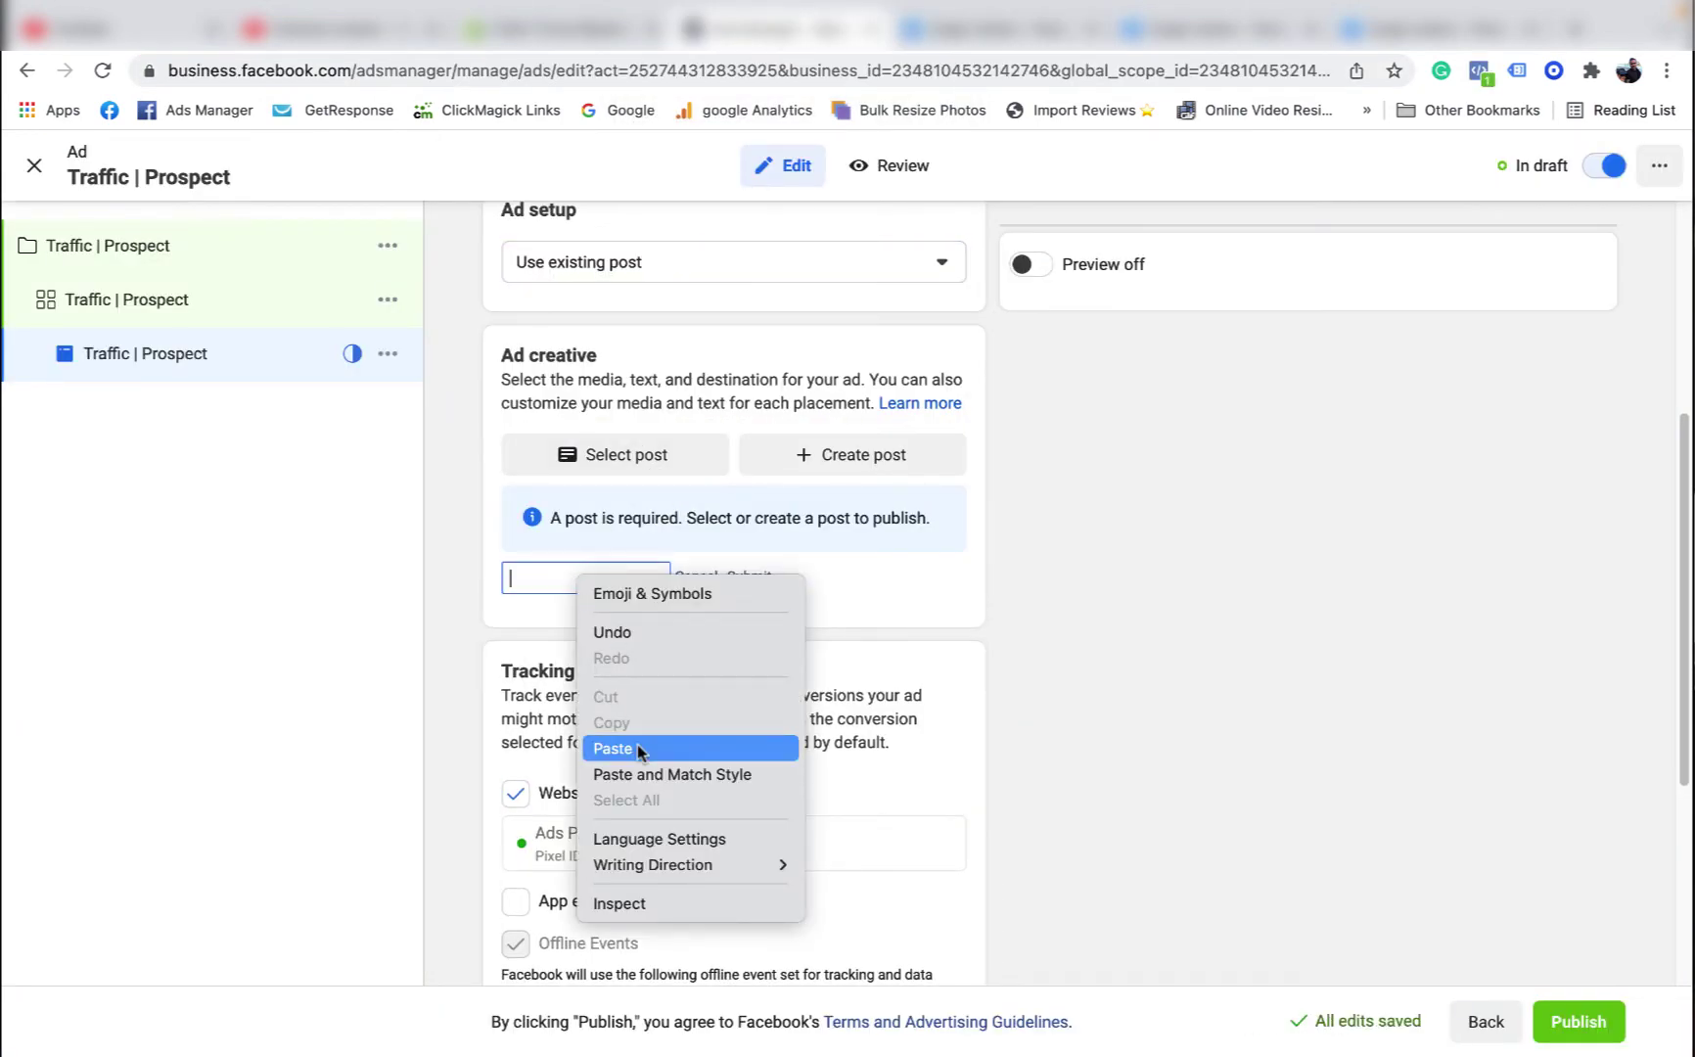
{"action": "left_click", "coordinate": [637, 745]}
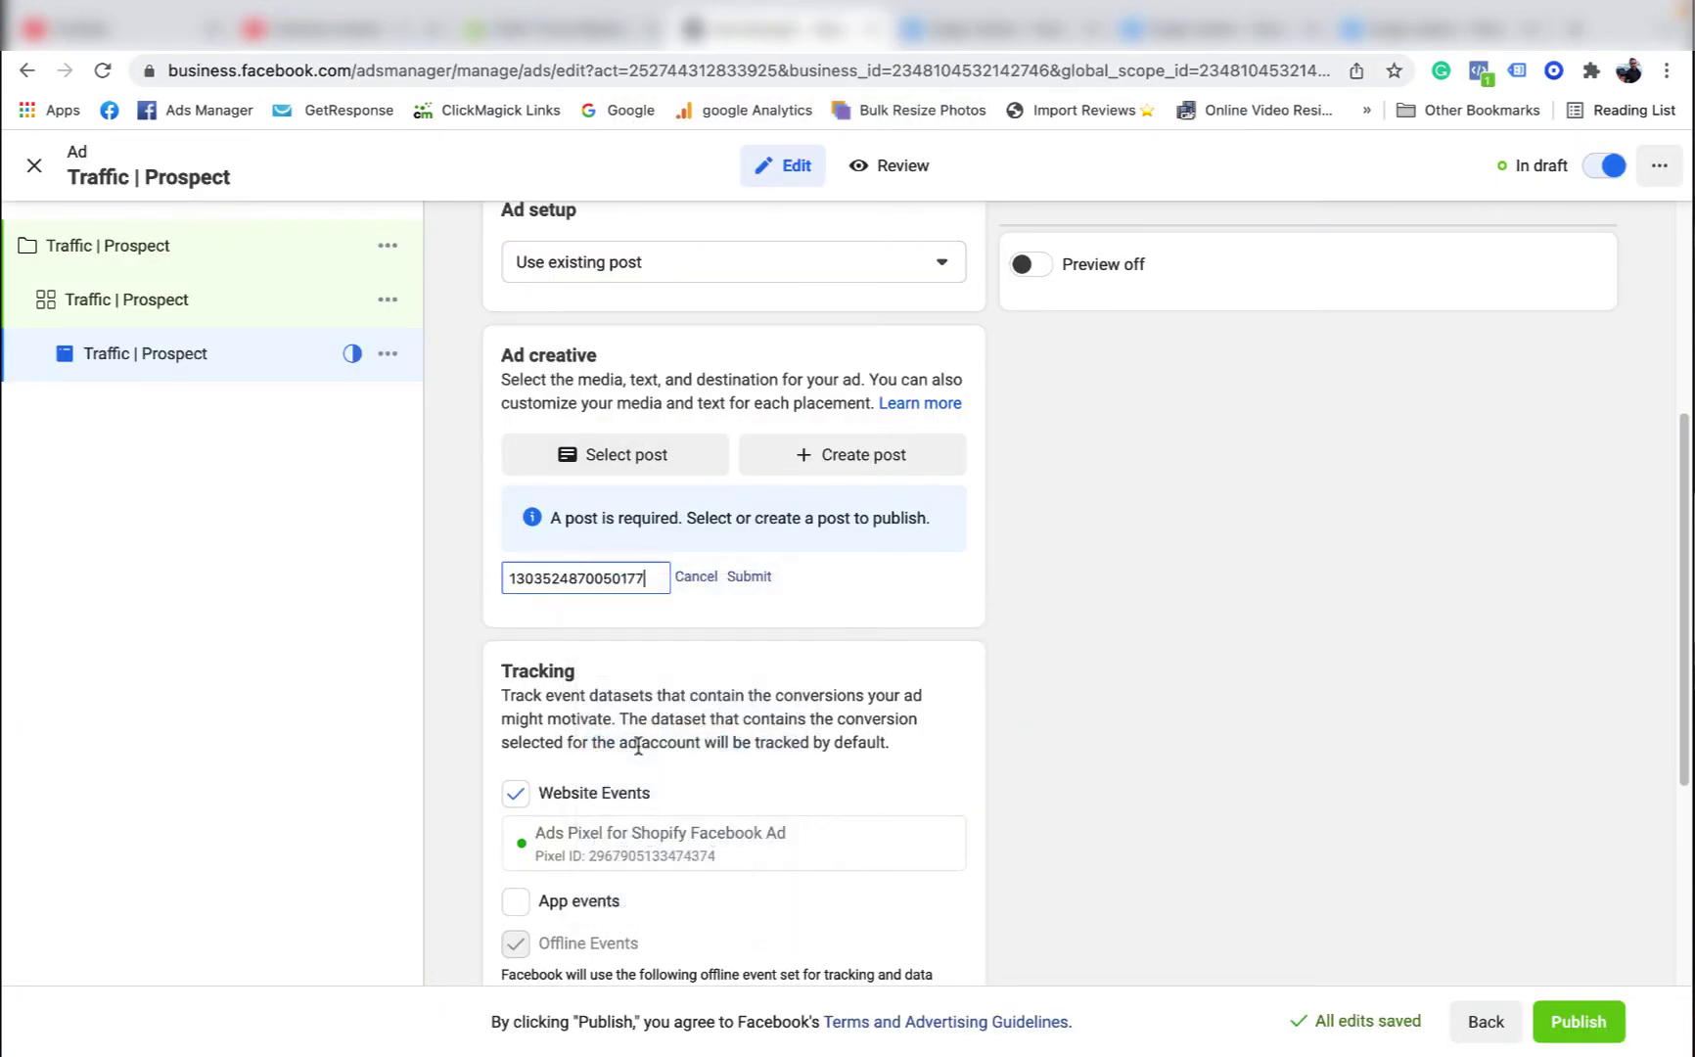
{"action": "left_click", "coordinate": [761, 584]}
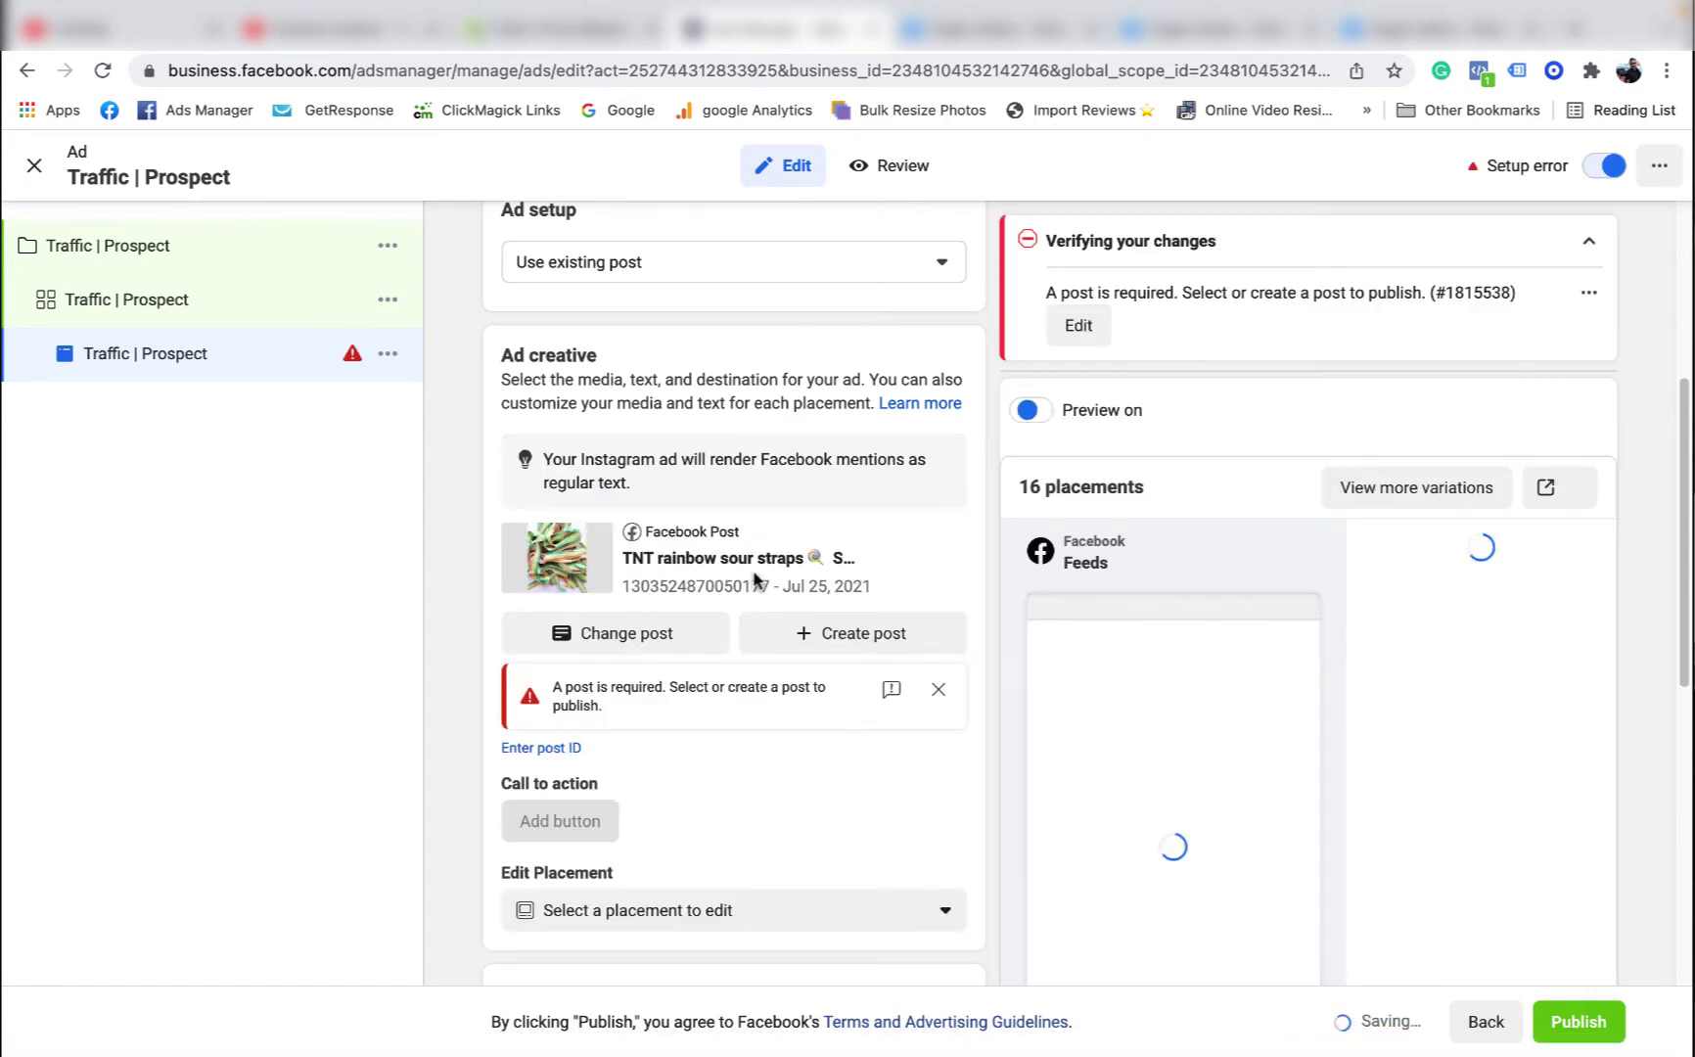
{"action": "left_click", "coordinate": [35, 166]}
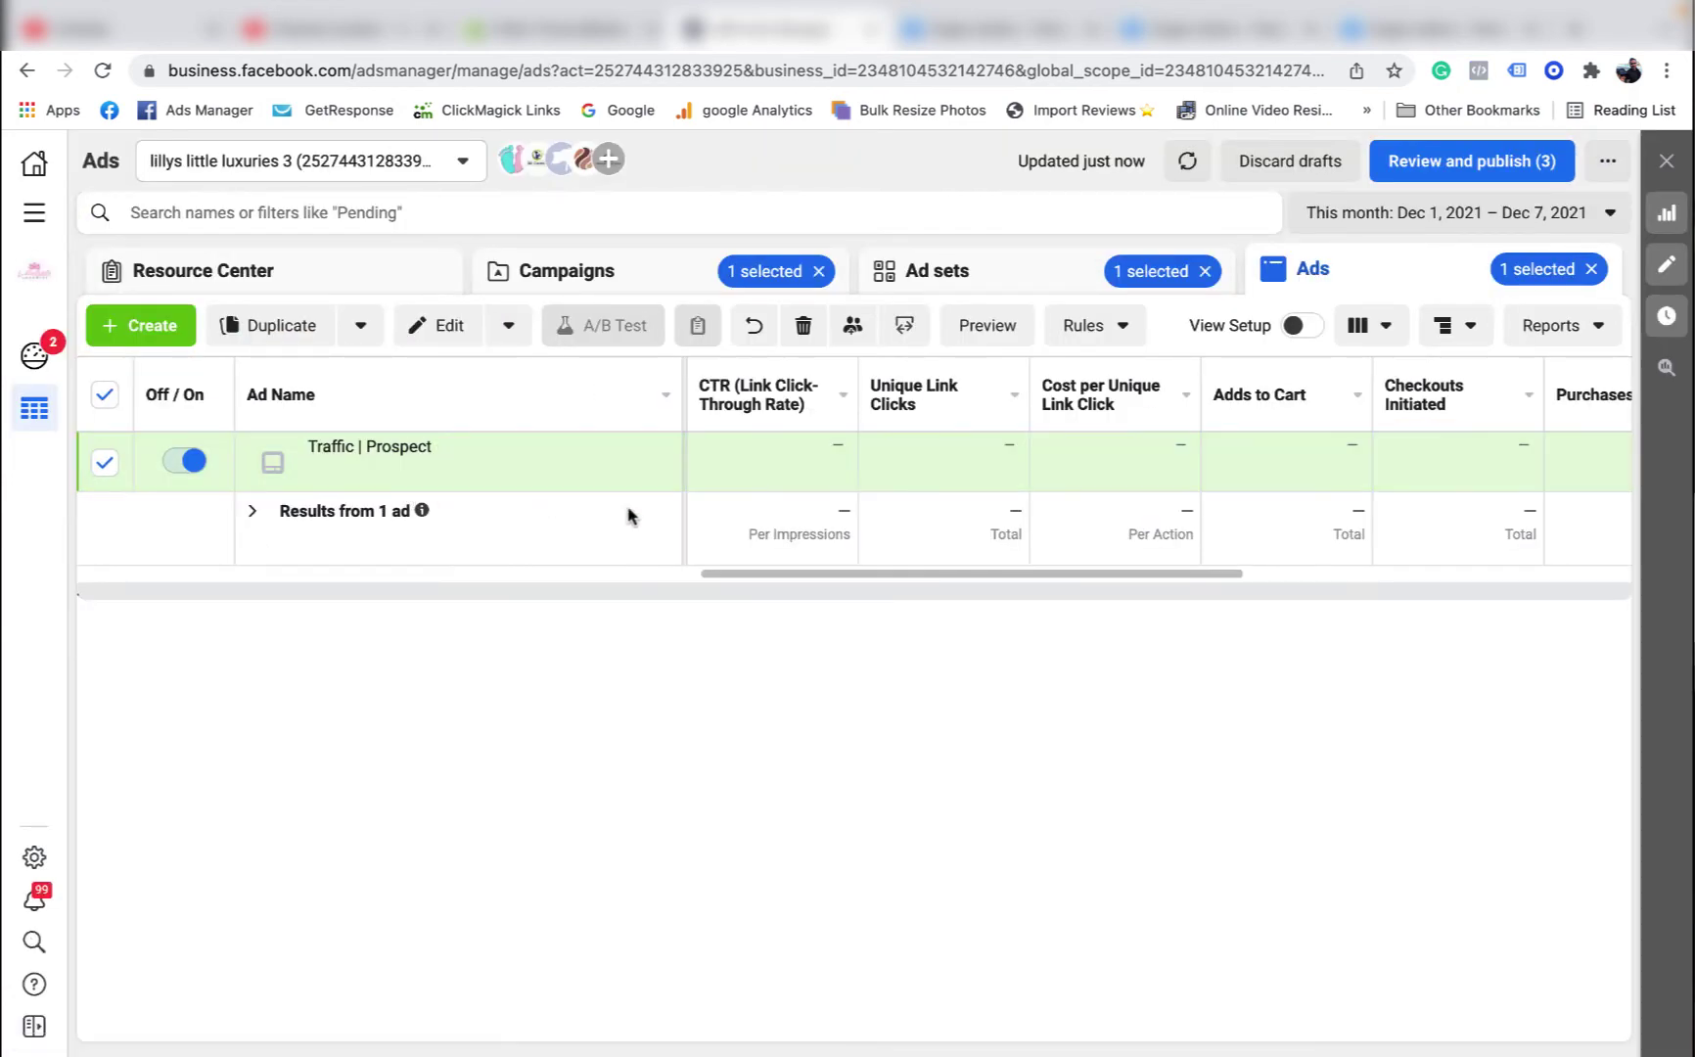
{"action": "left_click_drag", "start_coordinate": [870, 571], "coordinate": [208, 549]}
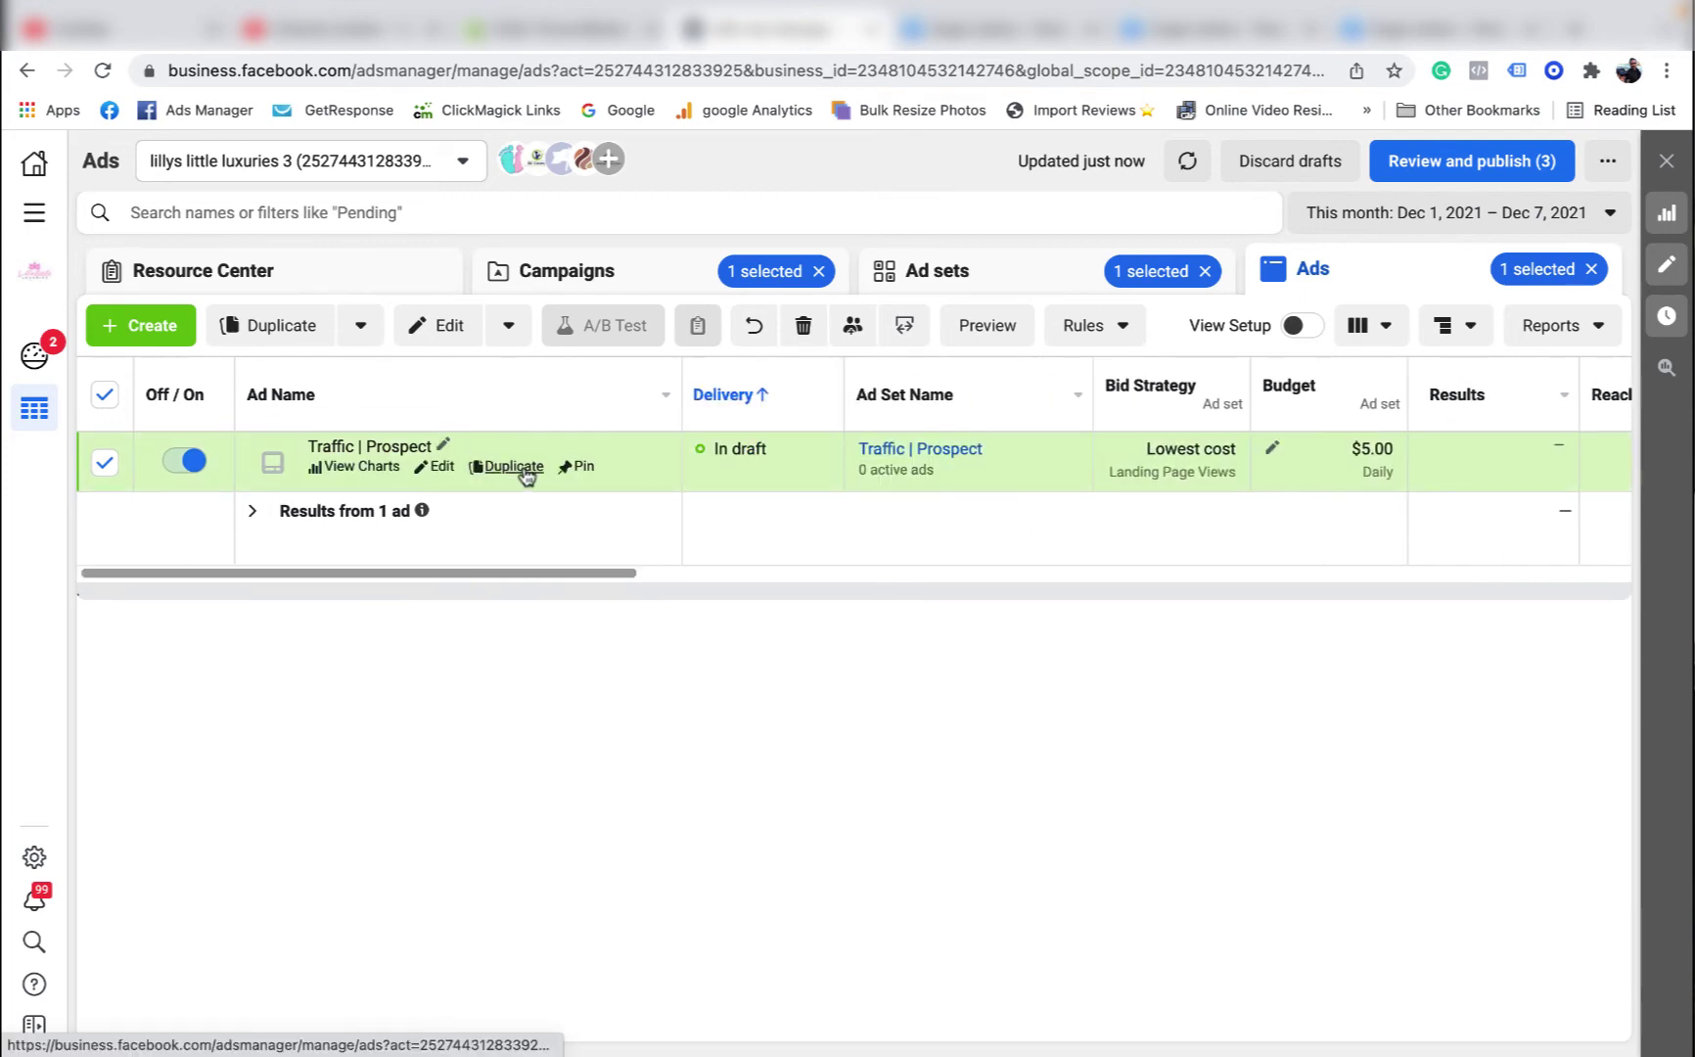
Step: Duplicate the Traffic | Prospect ad and copy the CHOCOLATE BUDS post ID
{"action": "left_click", "coordinate": [524, 470]}
{"action": "left_click", "coordinate": [1128, 767]}
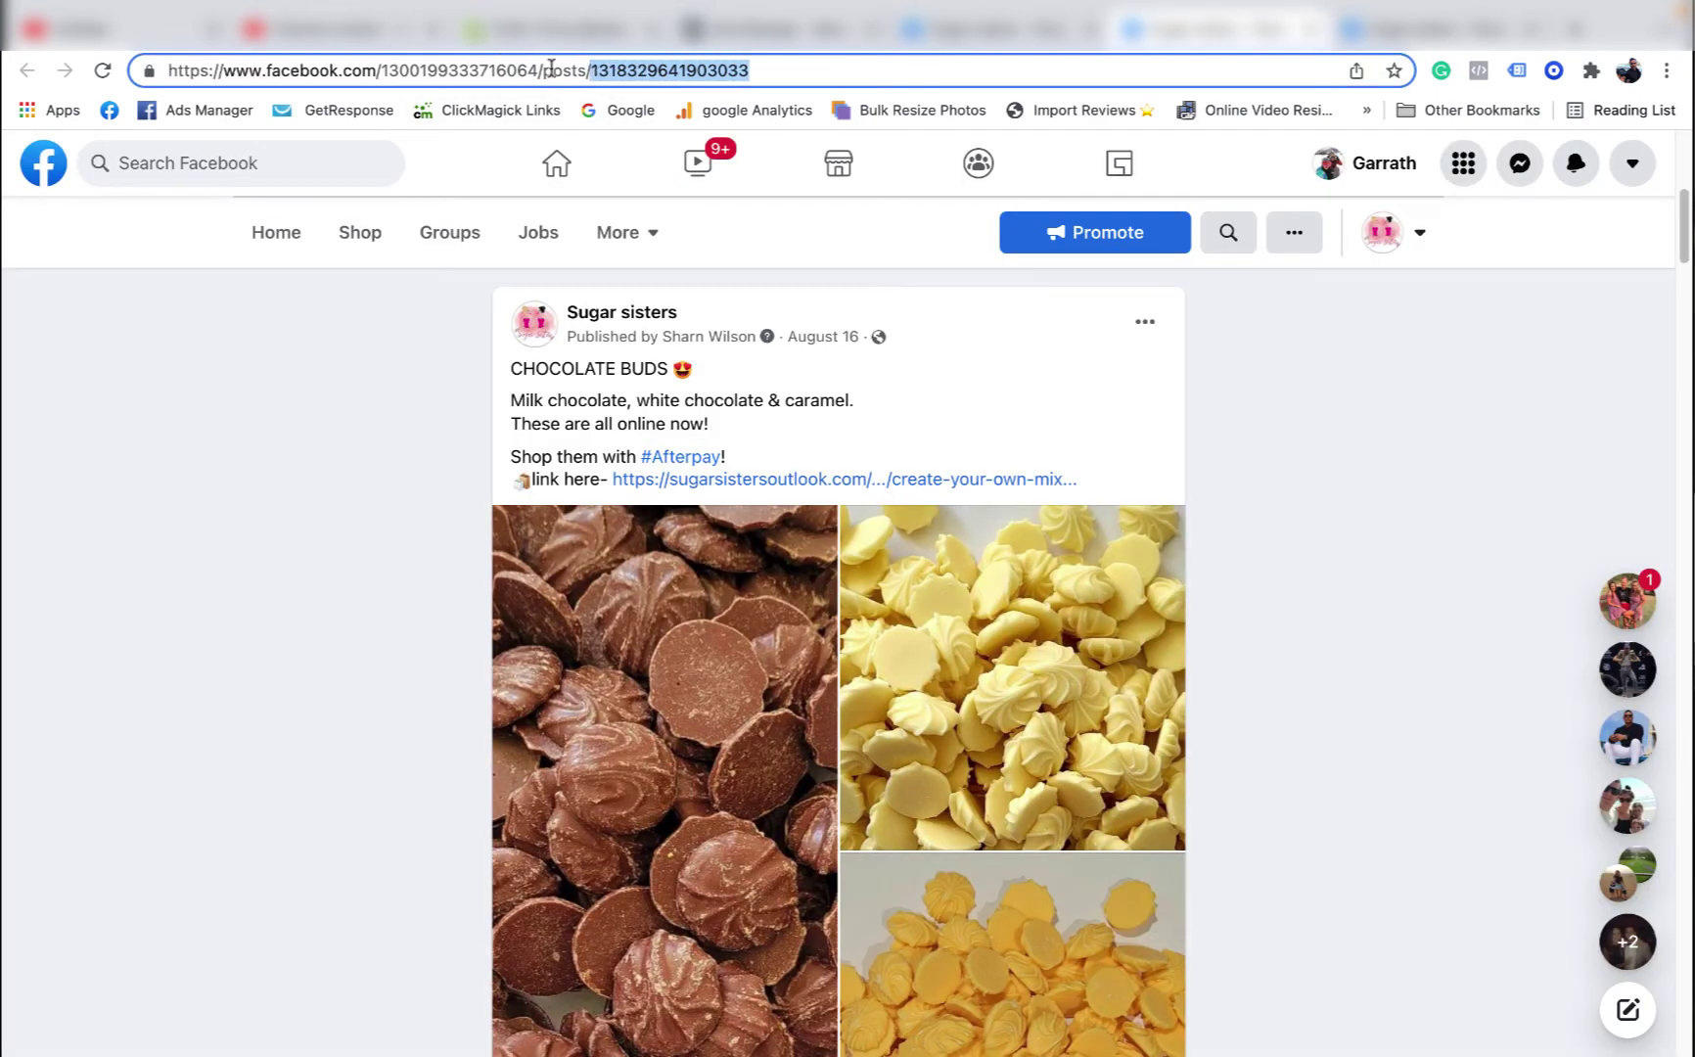
{"action": "right_click", "coordinate": [673, 77]}
{"action": "left_click", "coordinate": [712, 269]}
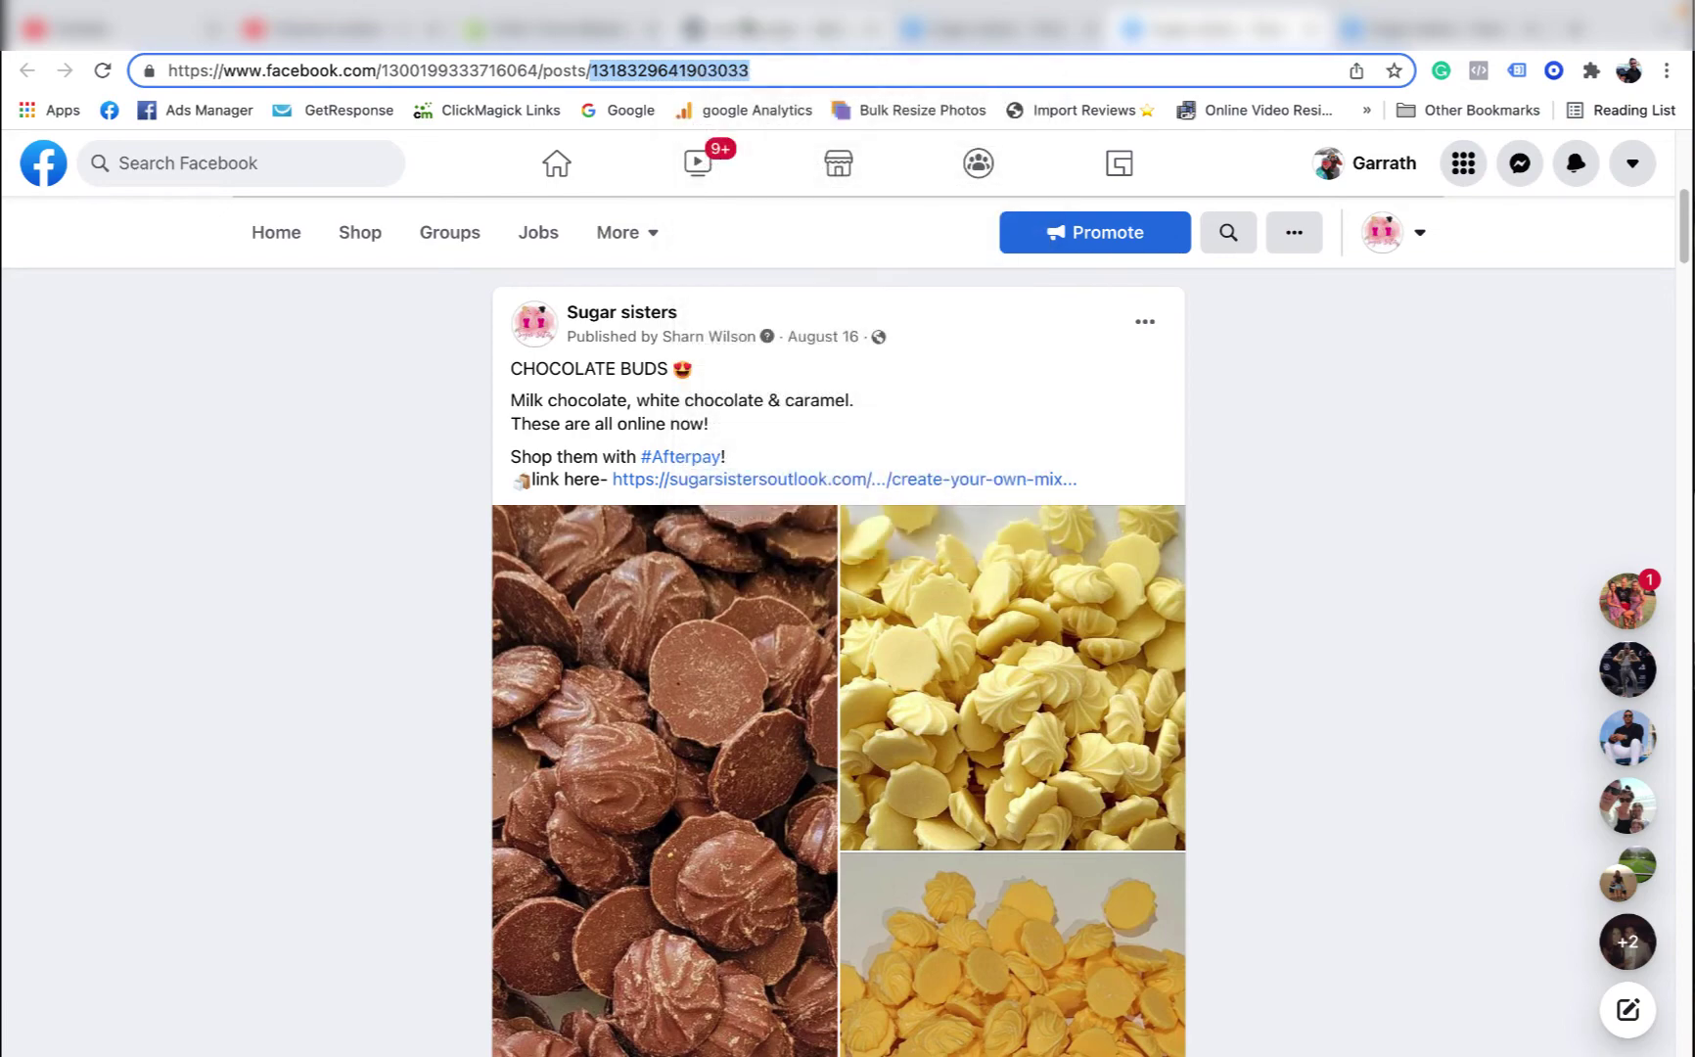
{"action": "left_click", "coordinate": [774, 29]}
Step: Paste and submit the CHOCOLATE BUDS post ID for the copied ad
{"action": "scroll", "coordinate": [685, 673], "scroll_direction": "down", "scroll_amount": 5}
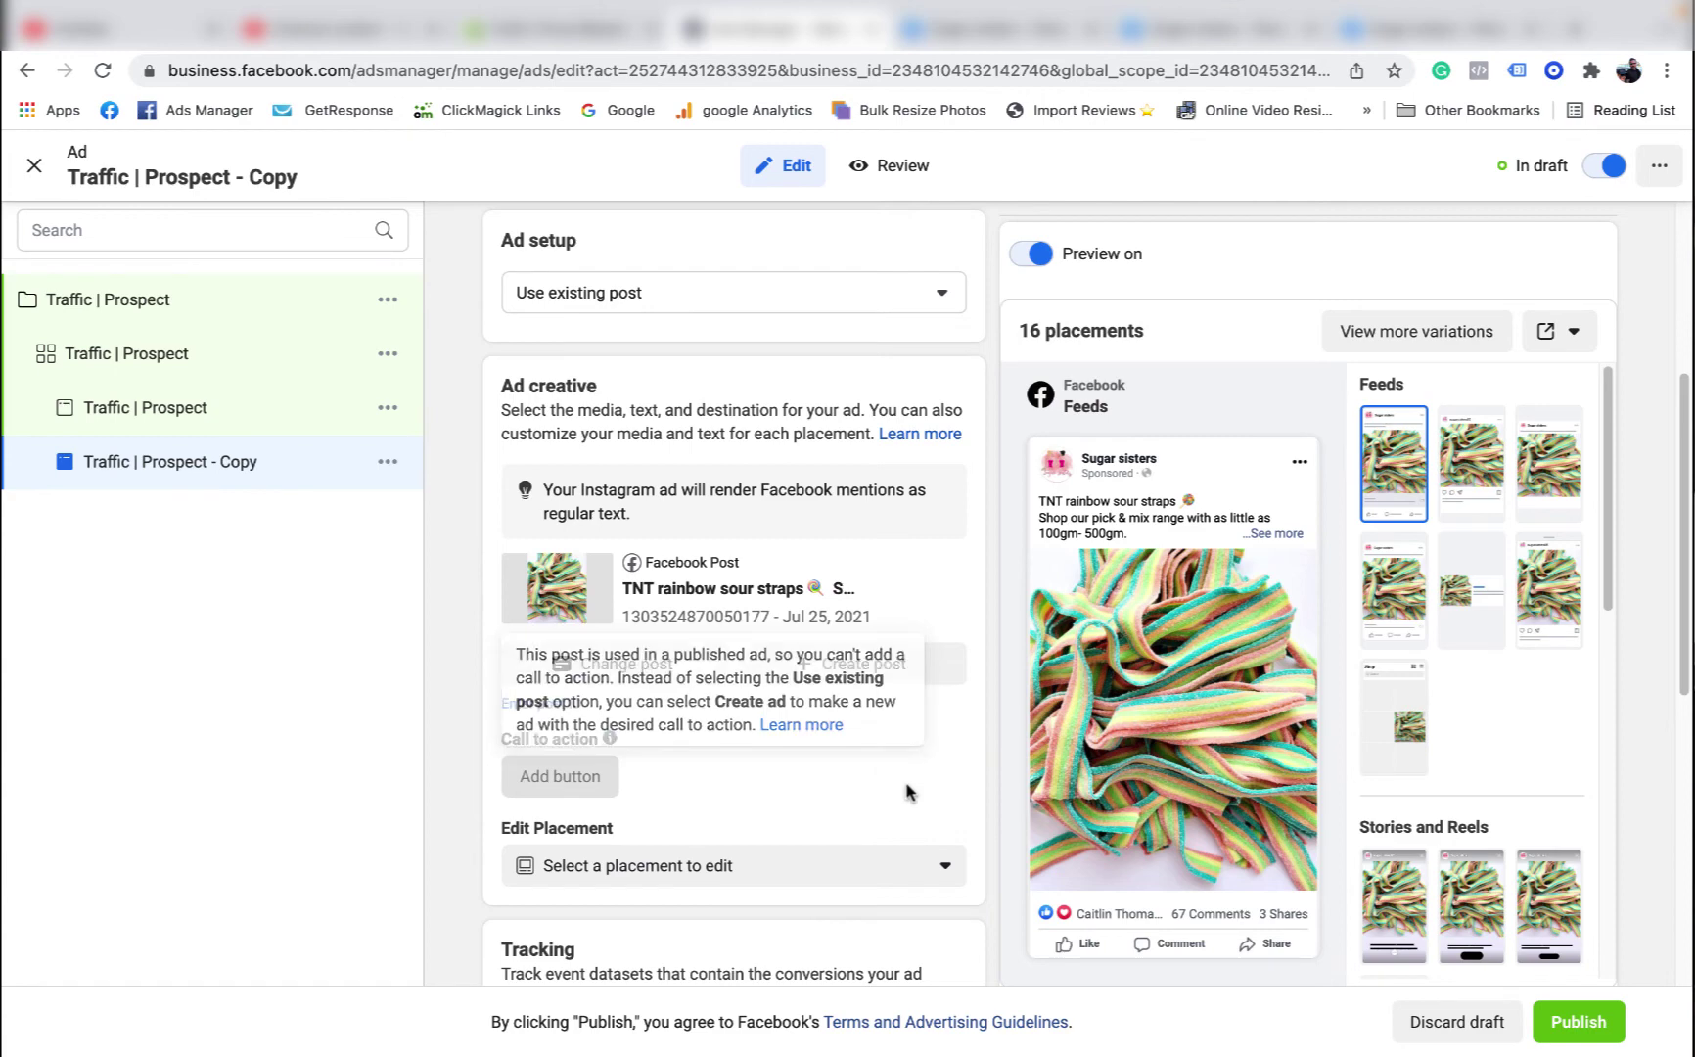
{"action": "left_click", "coordinate": [533, 699]}
{"action": "left_click", "coordinate": [550, 709]}
{"action": "right_click", "coordinate": [550, 708]}
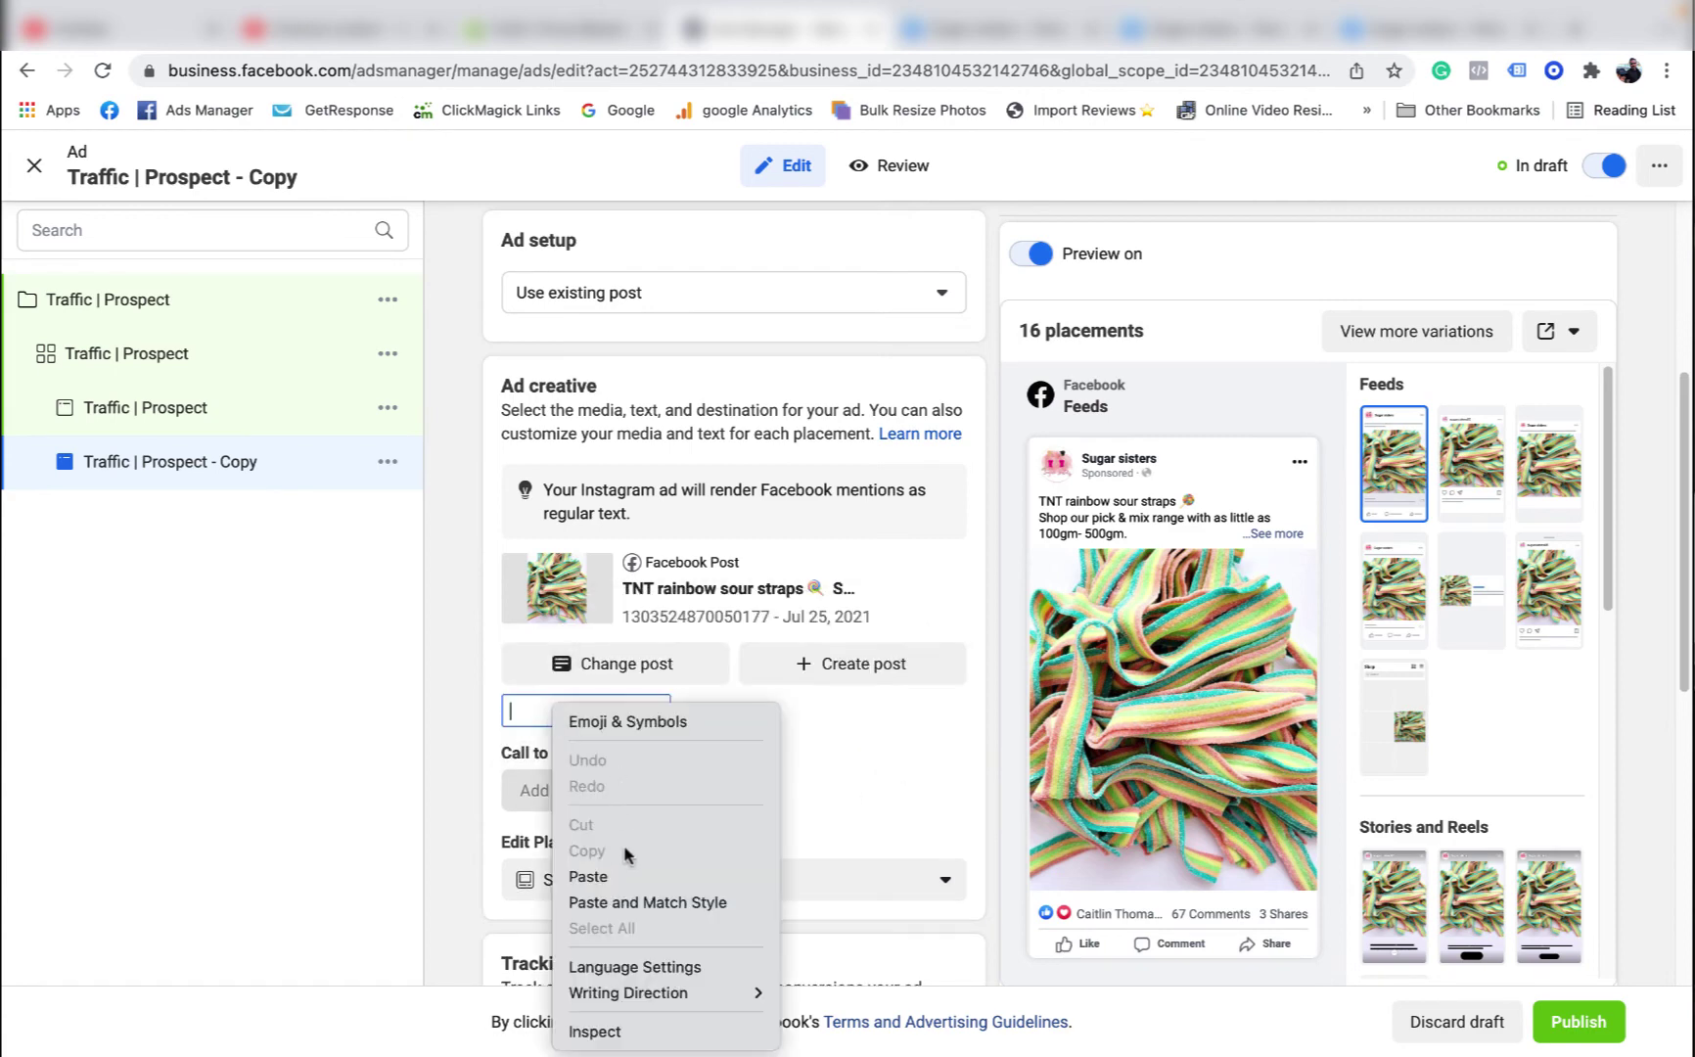
{"action": "left_click", "coordinate": [626, 867]}
{"action": "left_click", "coordinate": [745, 711]}
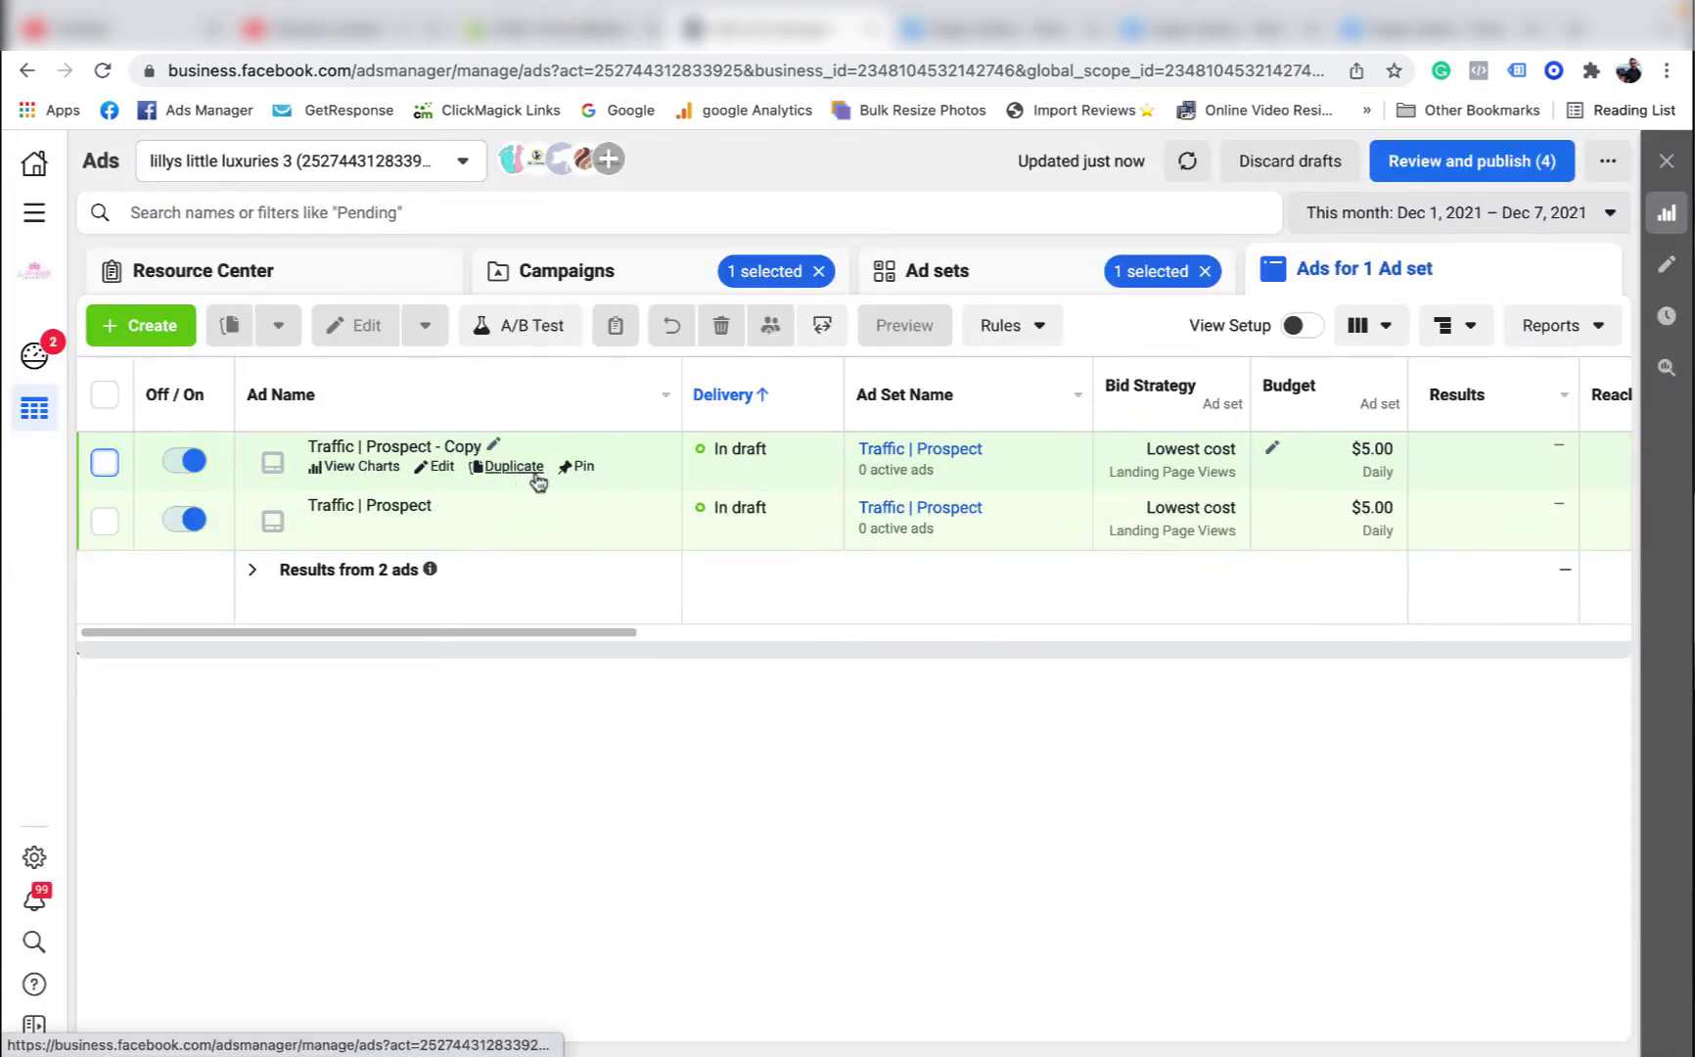
Step: Duplicate the ad and copy the NERDS GUMMY CLUSTERS post ID from its web address
{"action": "left_click", "coordinate": [513, 467]}
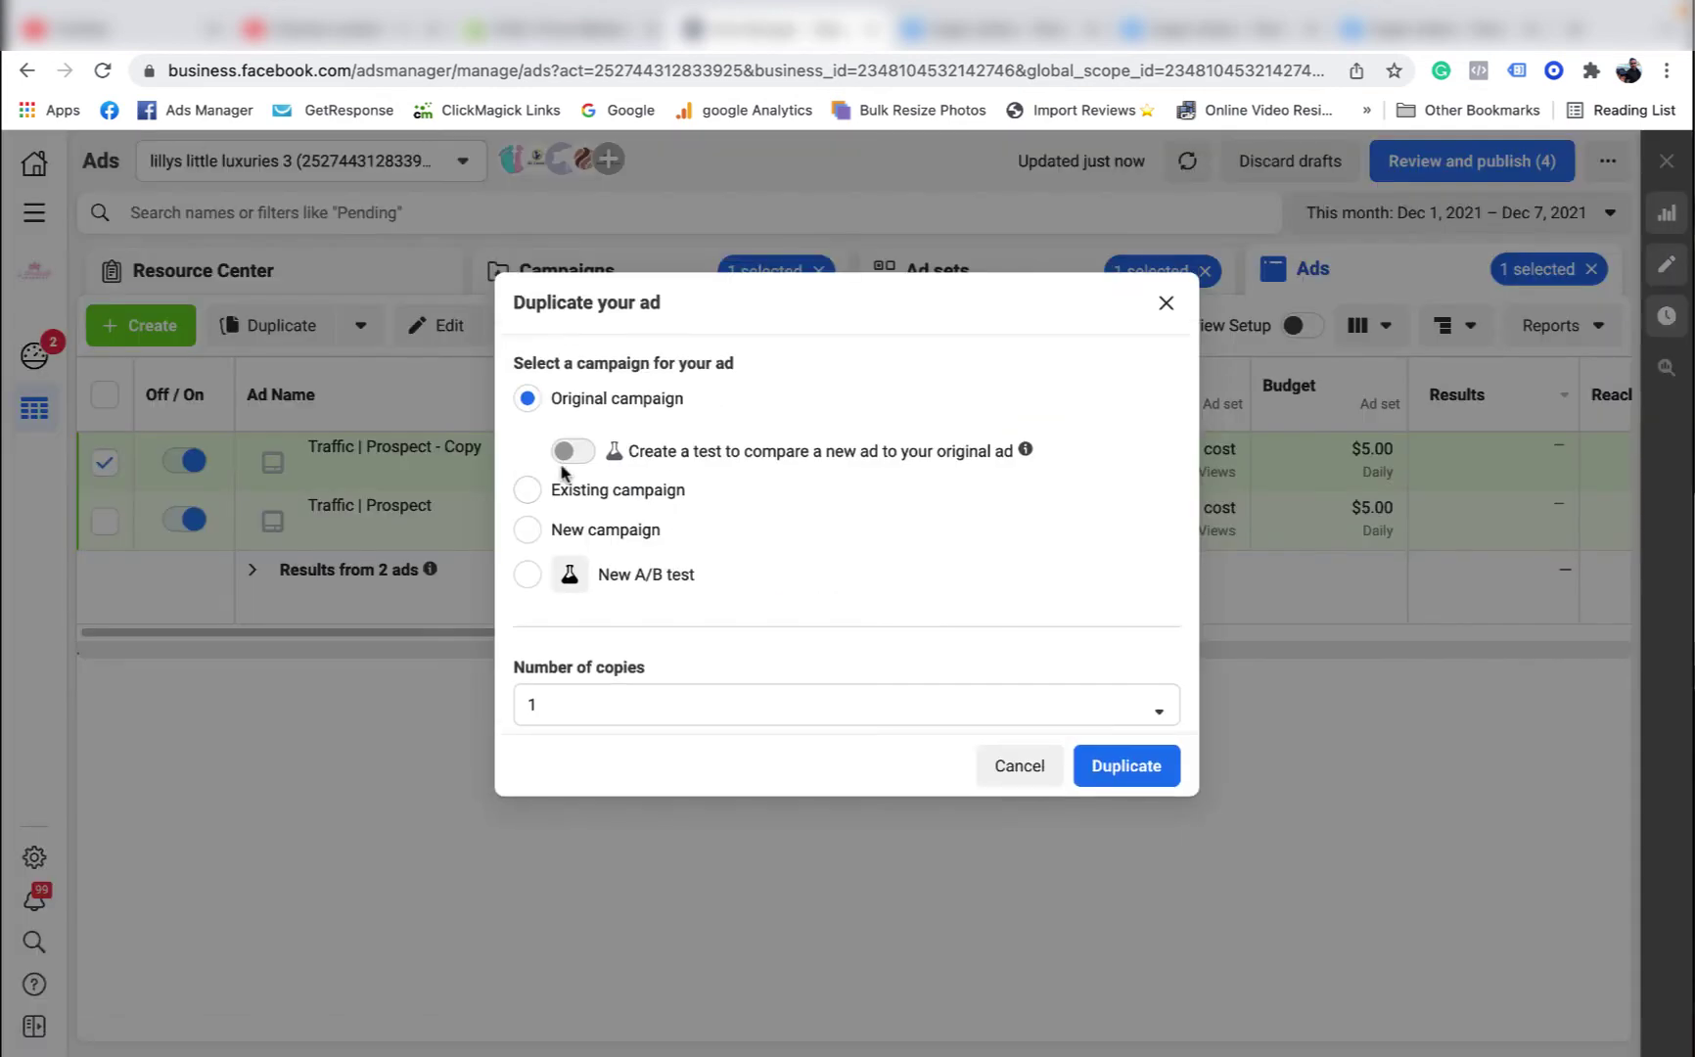
{"action": "left_click", "coordinate": [1116, 769]}
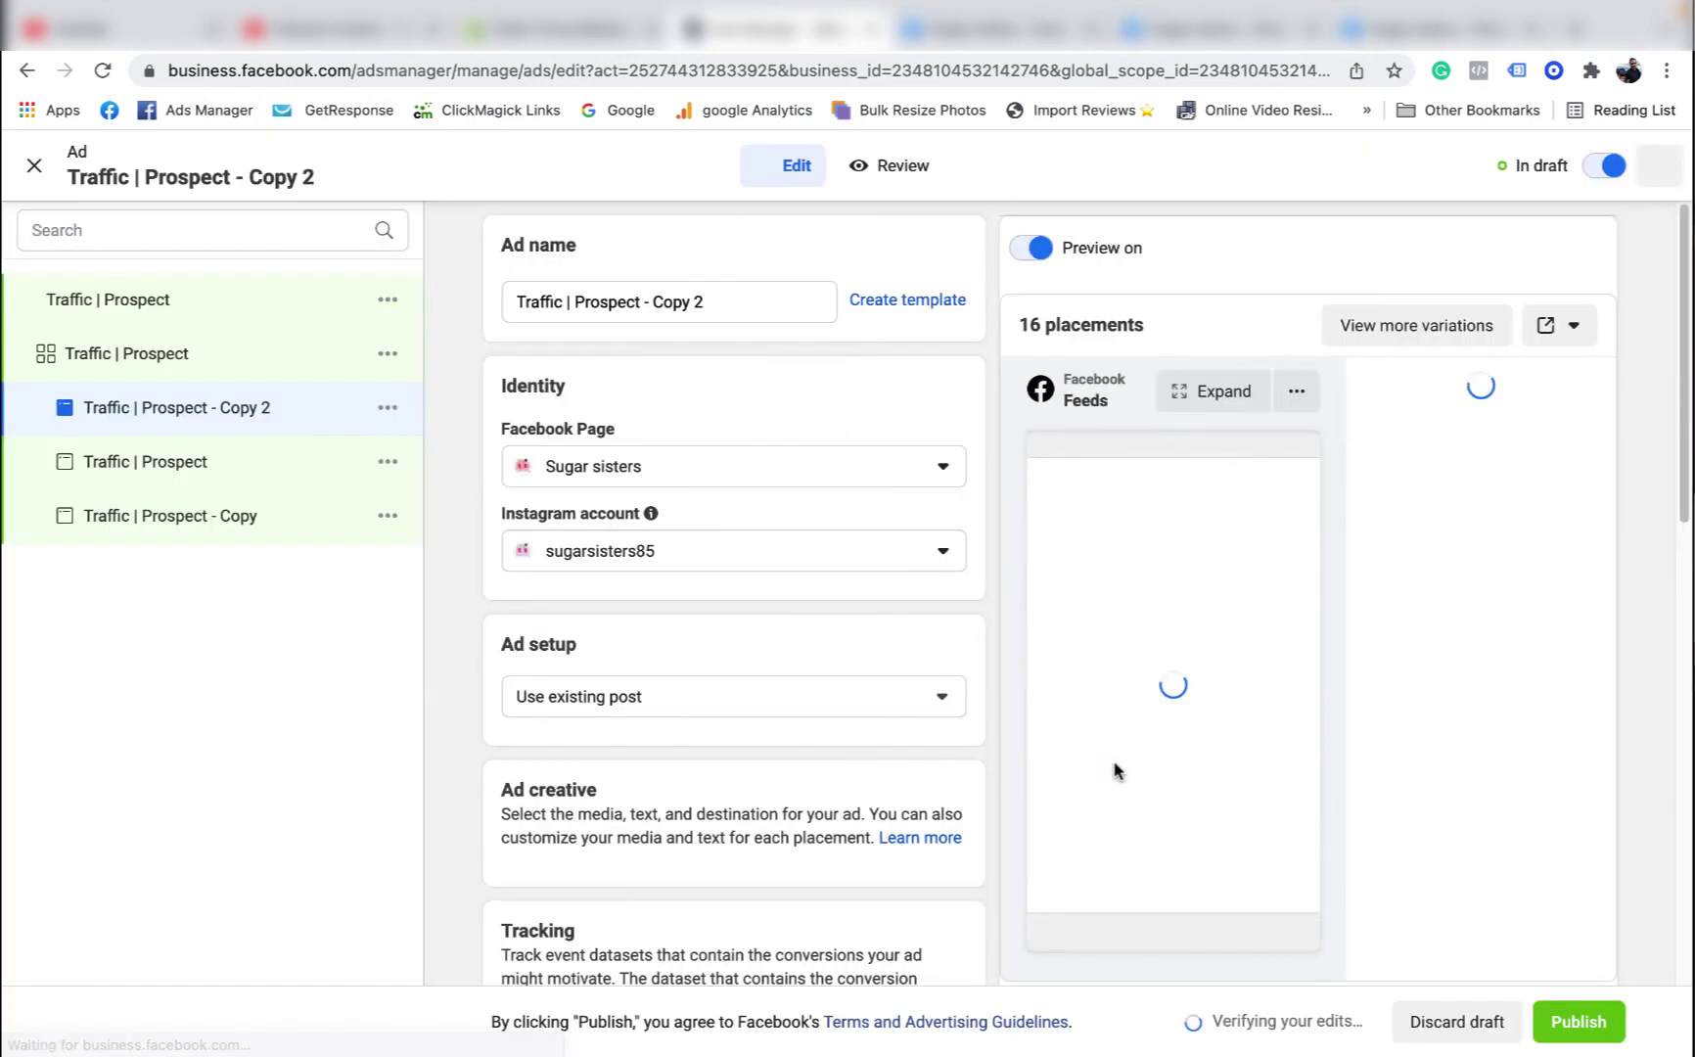
{"action": "left_click", "coordinate": [1429, 30]}
{"action": "double_click", "coordinate": [504, 70]}
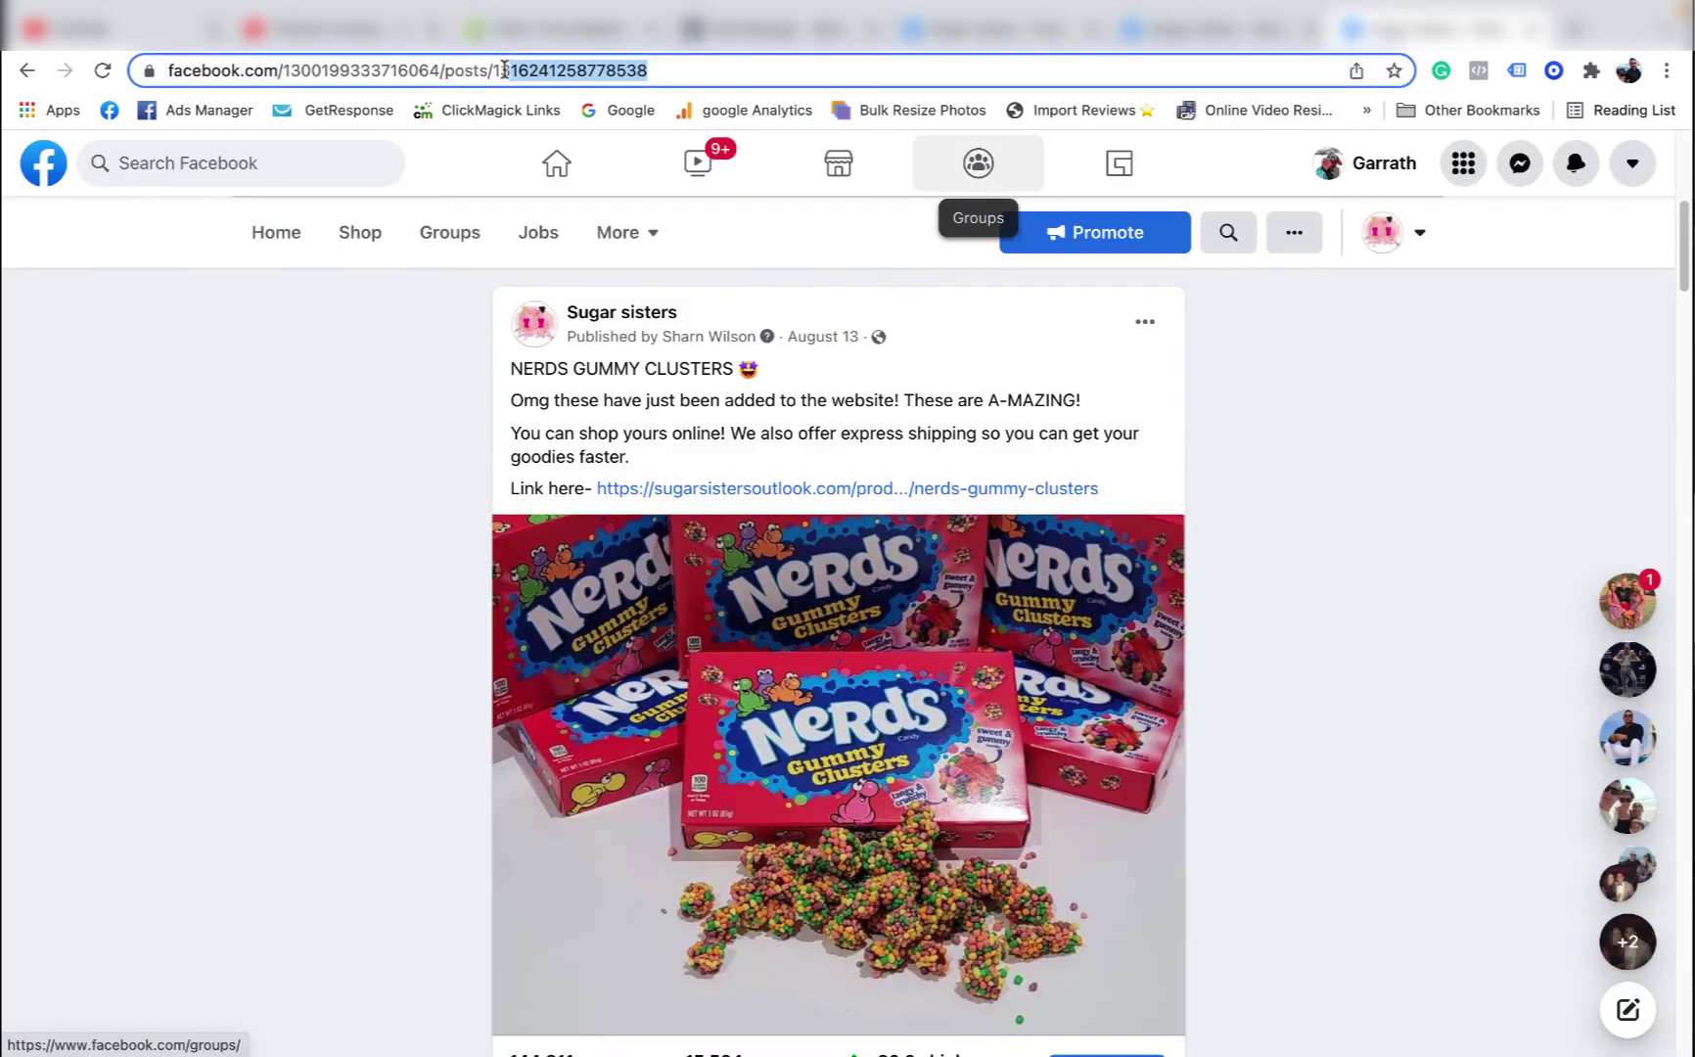
{"action": "right_click", "coordinate": [626, 70]}
{"action": "left_click", "coordinate": [719, 264]}
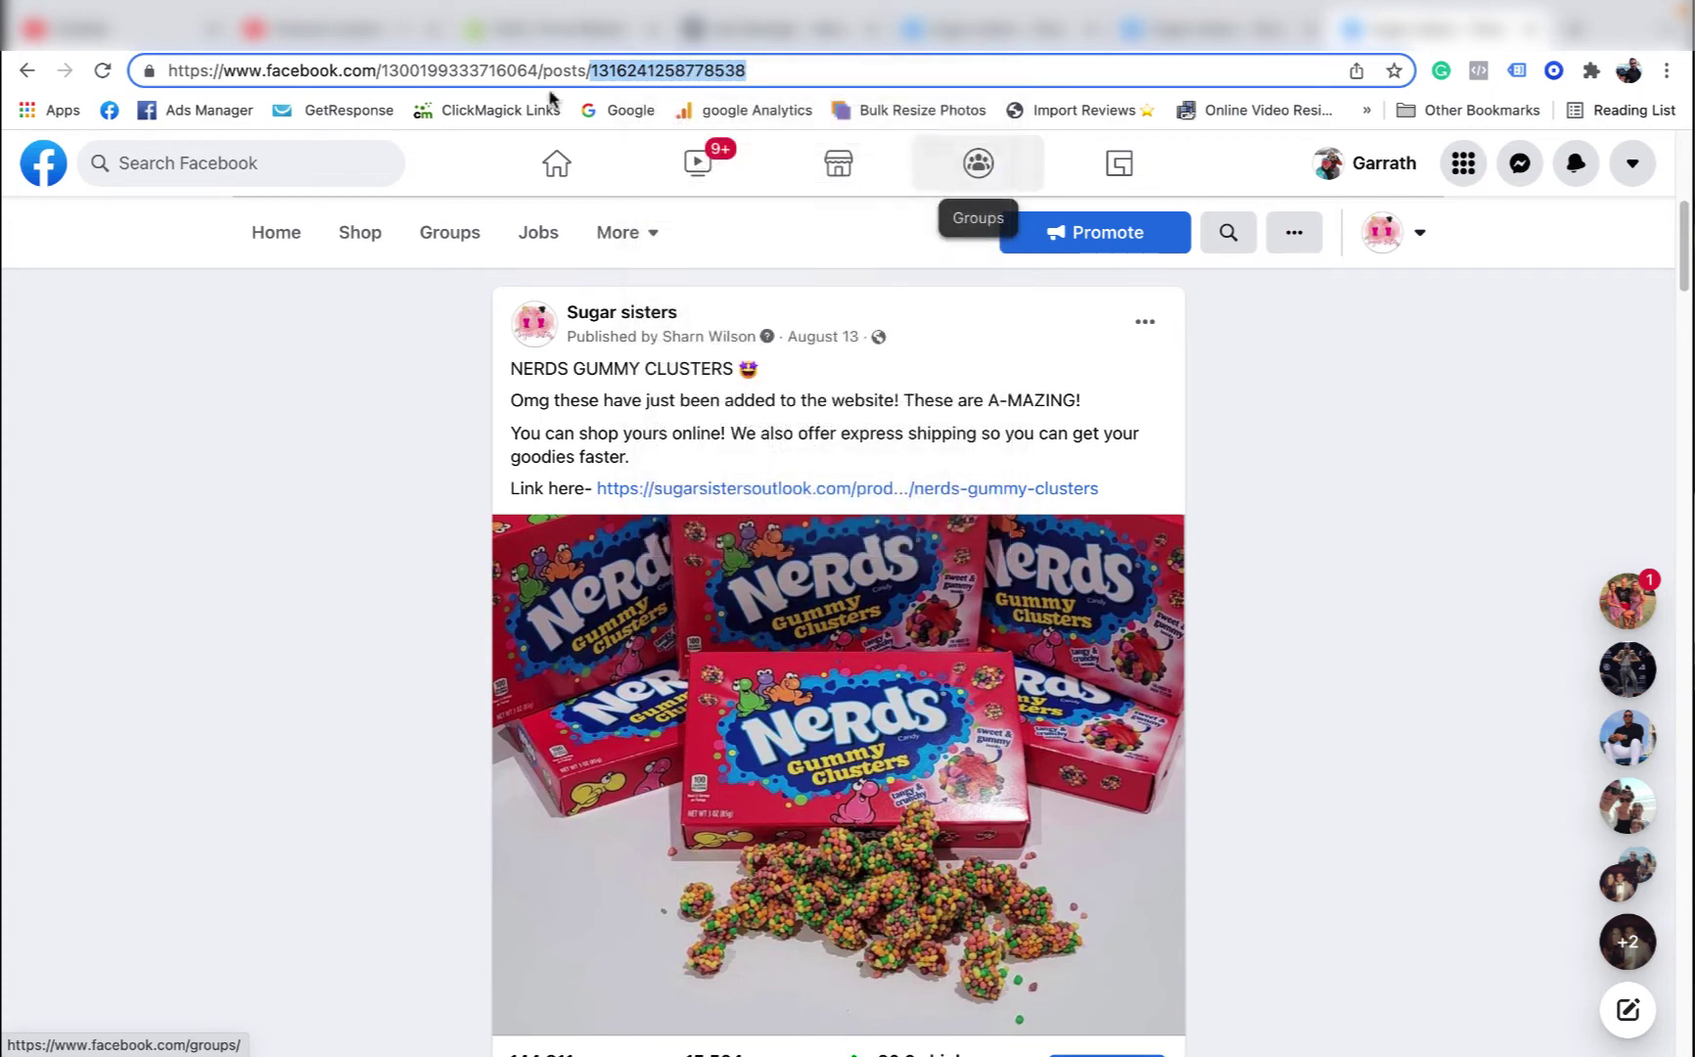
{"action": "left_click", "coordinate": [781, 32]}
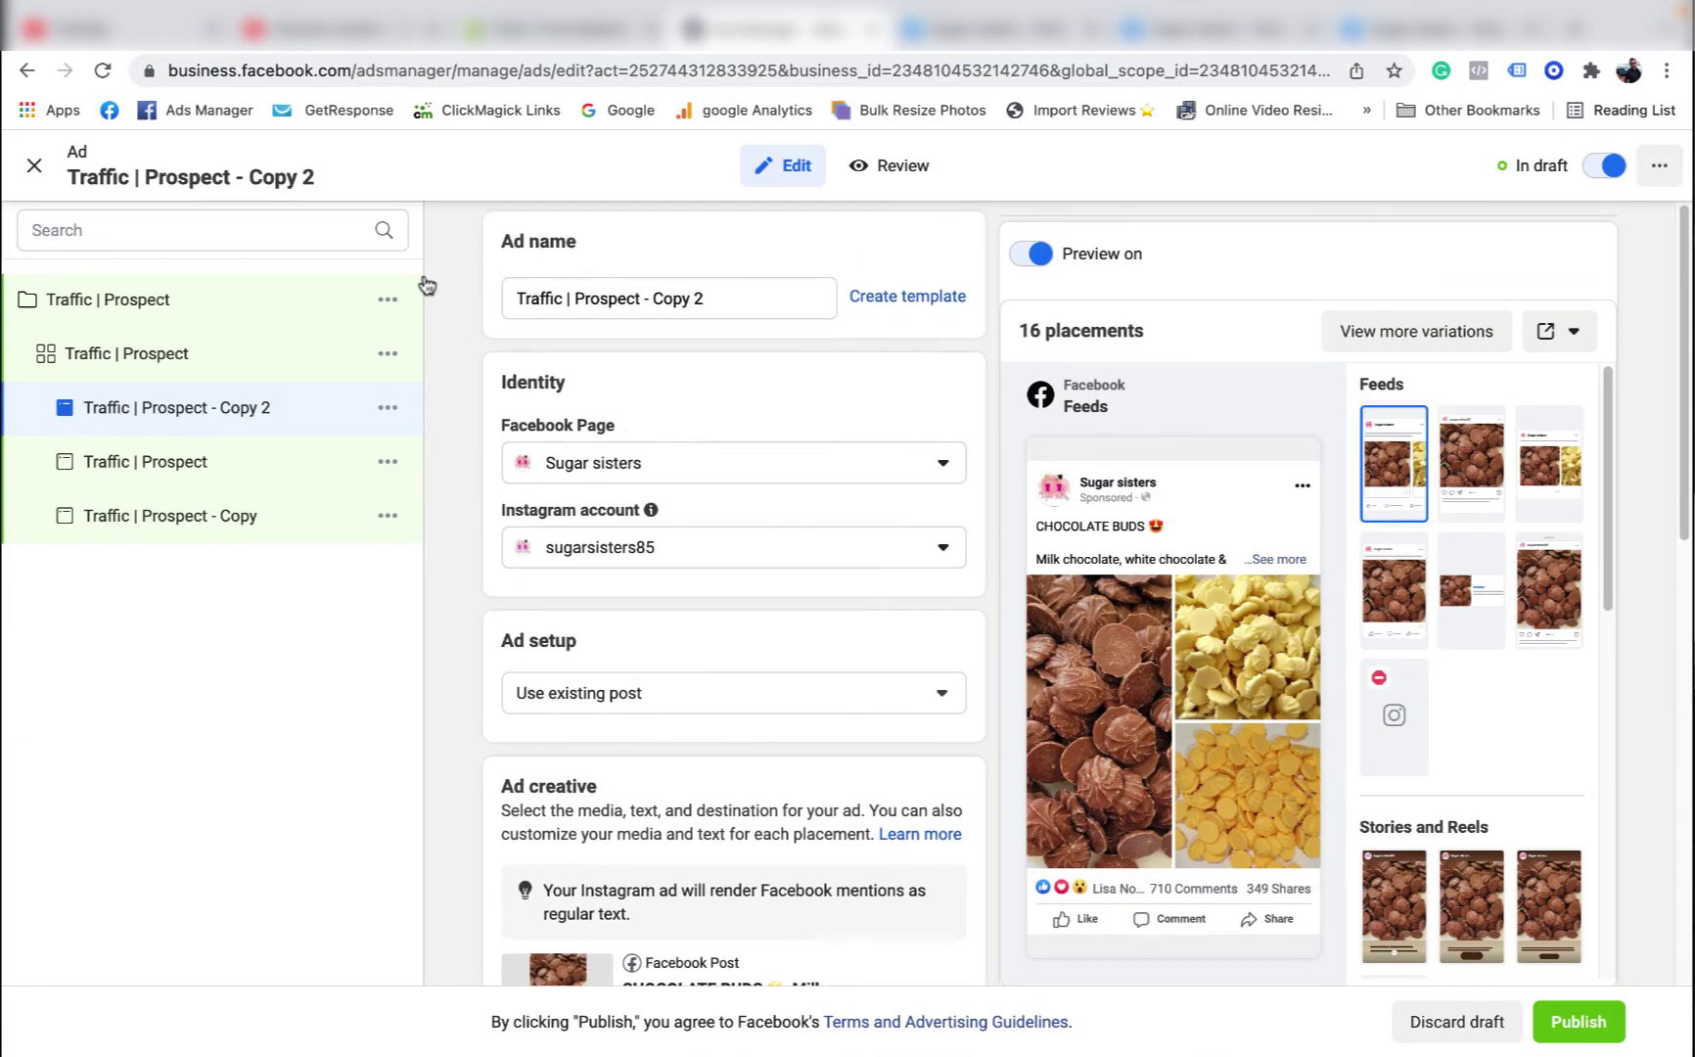
Step: Paste and submit the Nerds post ID, then tick the original and Copy ads
{"action": "scroll", "coordinate": [953, 634], "scroll_direction": "down", "scroll_amount": 4}
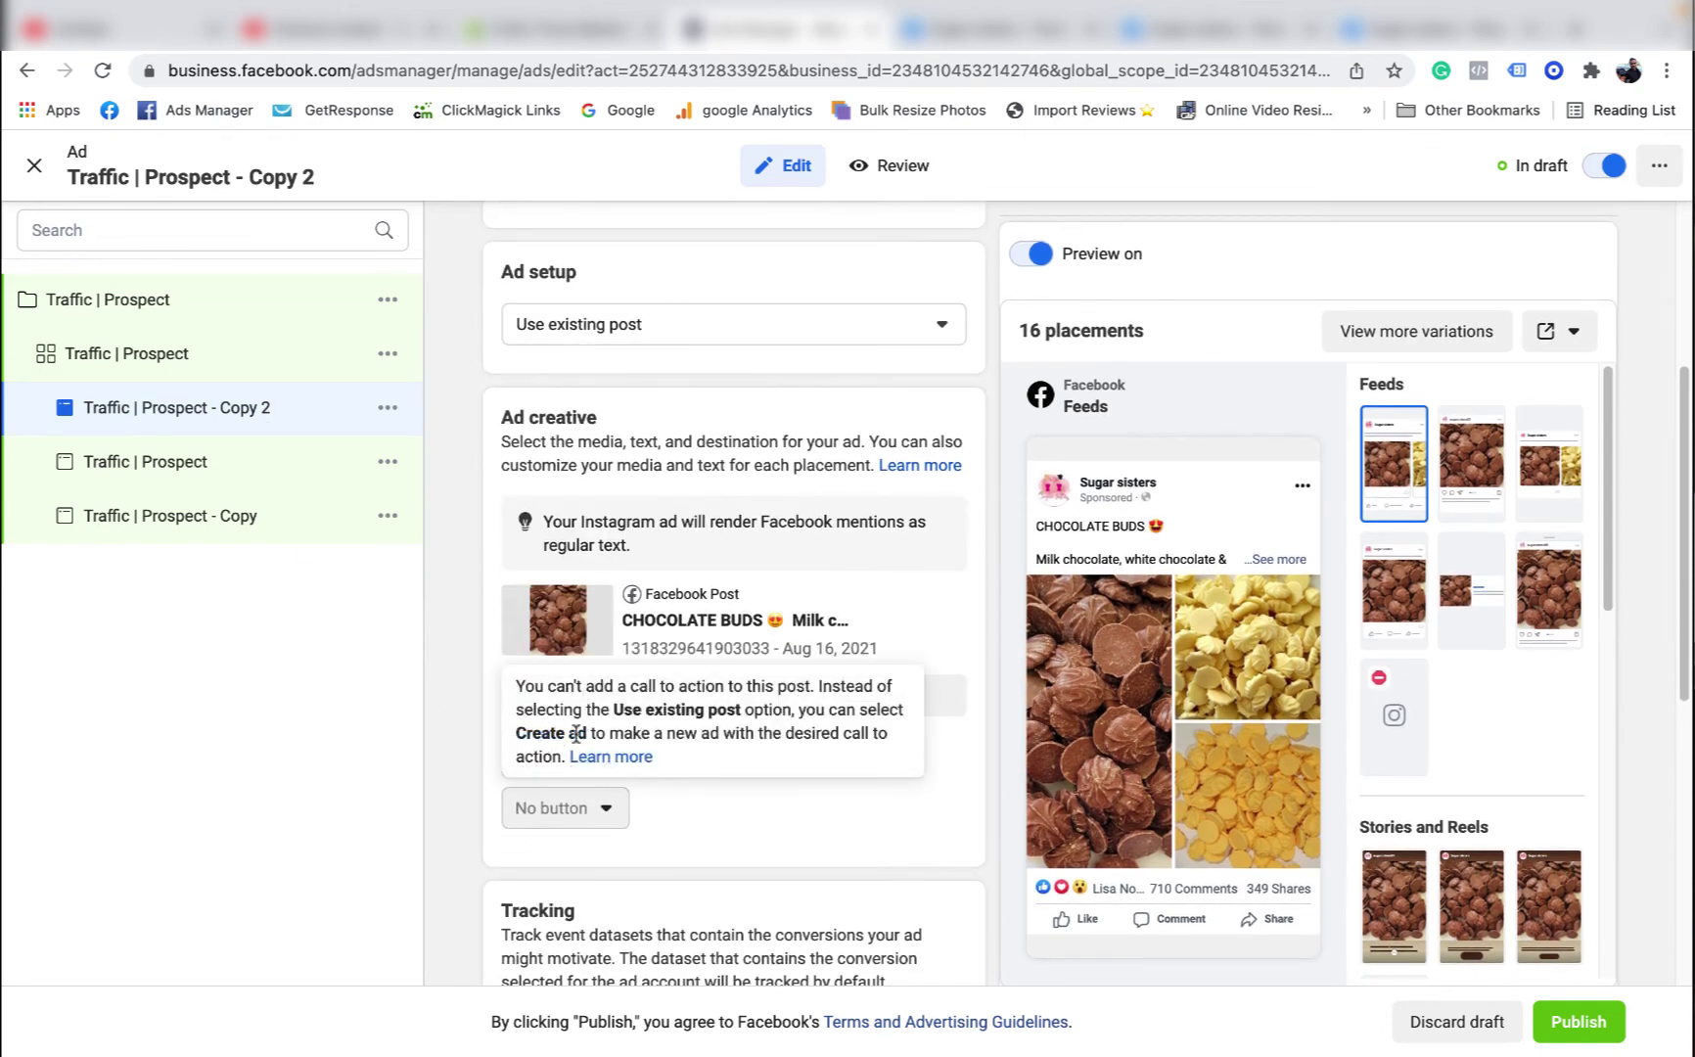
{"action": "left_click", "coordinate": [556, 741]}
{"action": "left_click", "coordinate": [560, 744]}
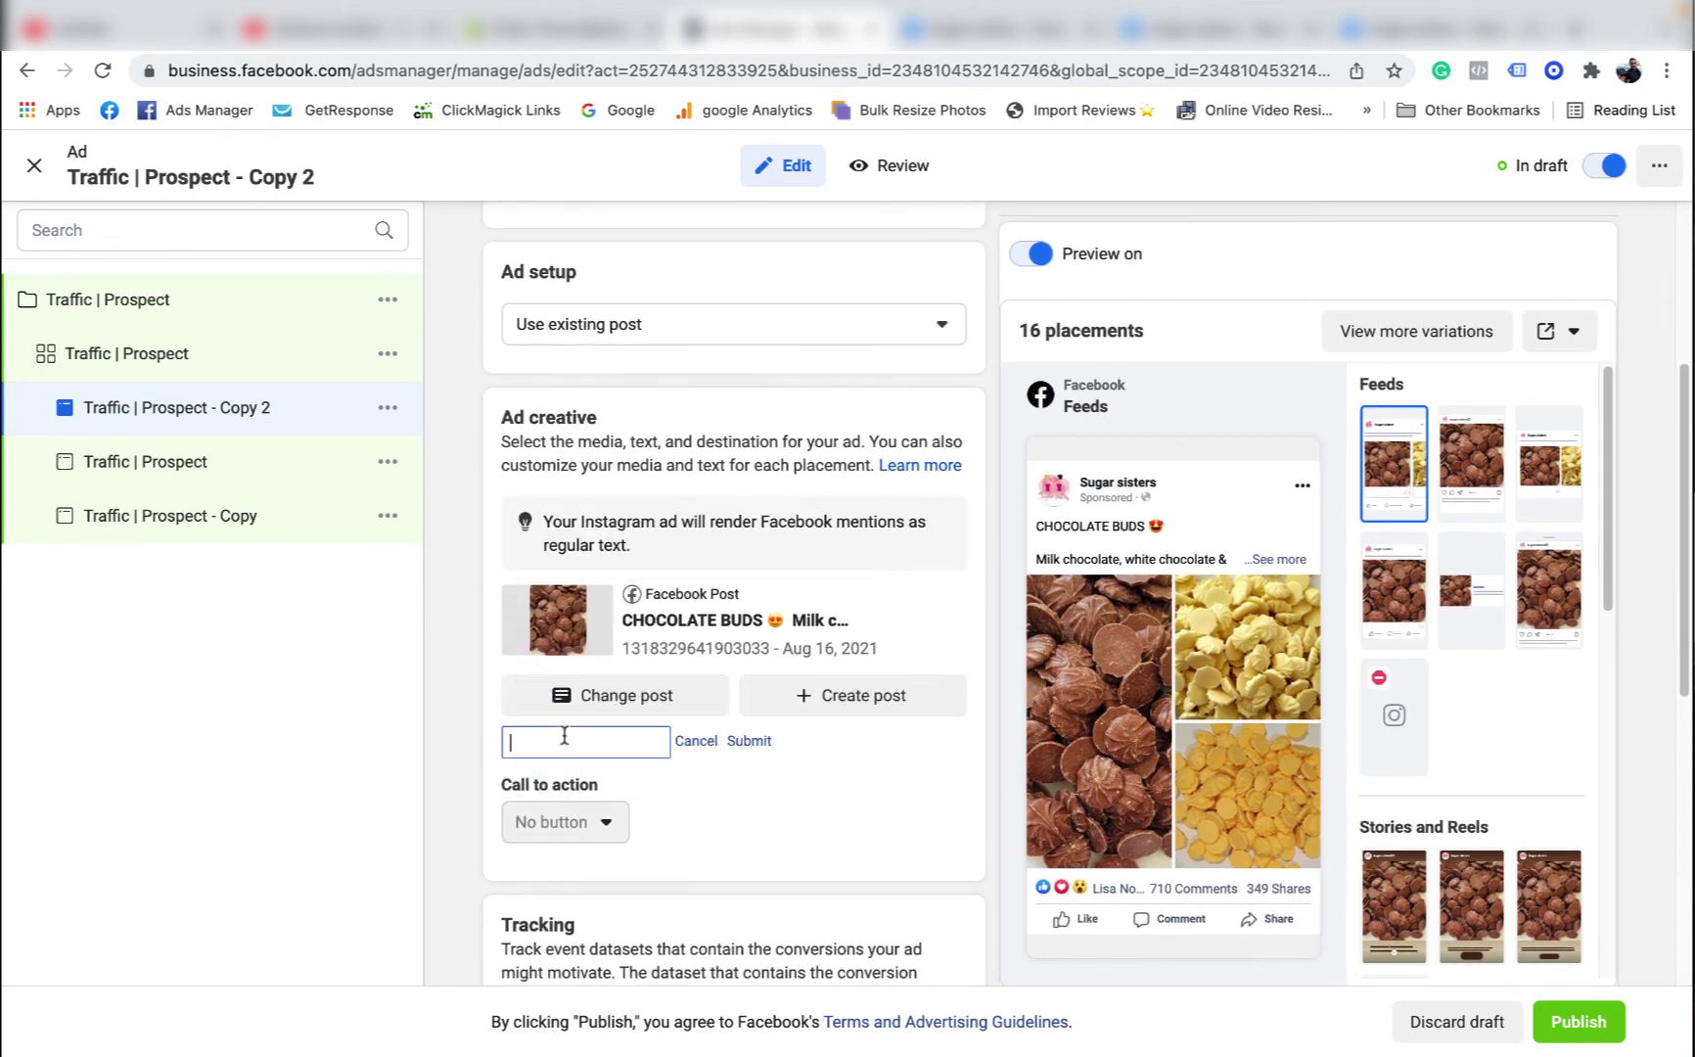
{"action": "right_click", "coordinate": [566, 744]}
{"action": "left_click", "coordinate": [644, 869]}
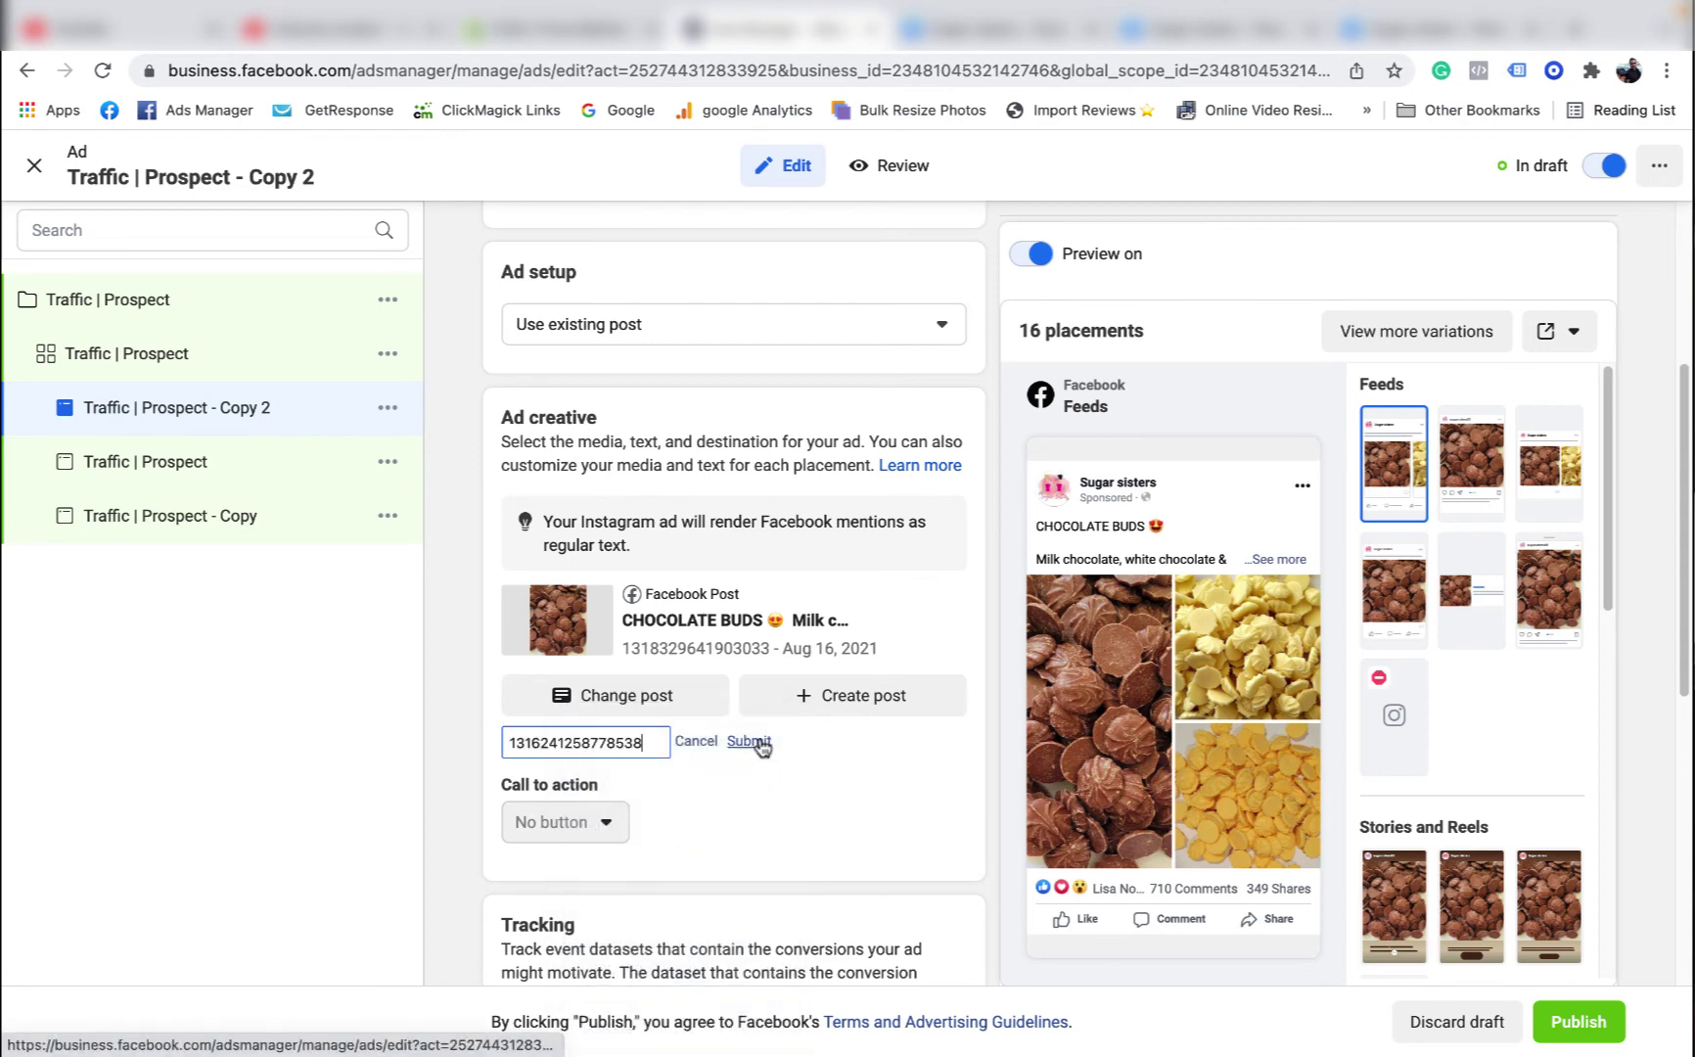
{"action": "left_click", "coordinate": [759, 737]}
{"action": "scroll", "coordinate": [764, 729], "scroll_direction": "down", "scroll_amount": 3}
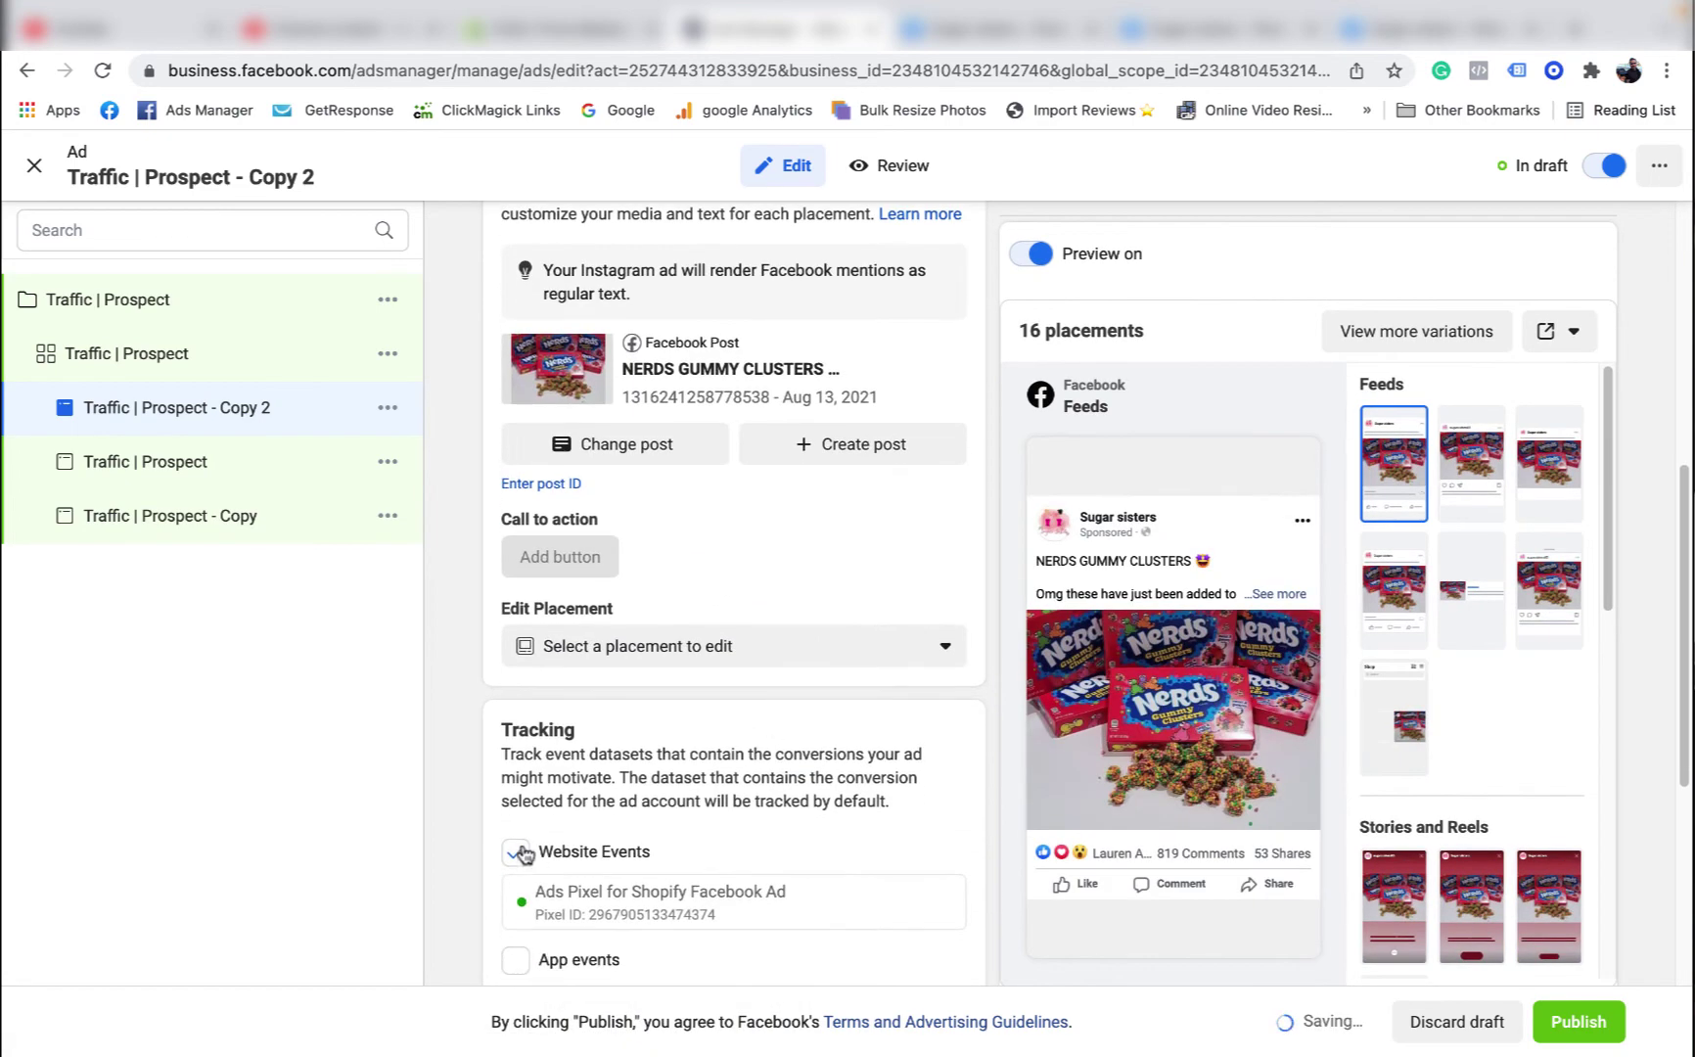
{"action": "scroll", "coordinate": [649, 804], "scroll_direction": "down", "scroll_amount": 4}
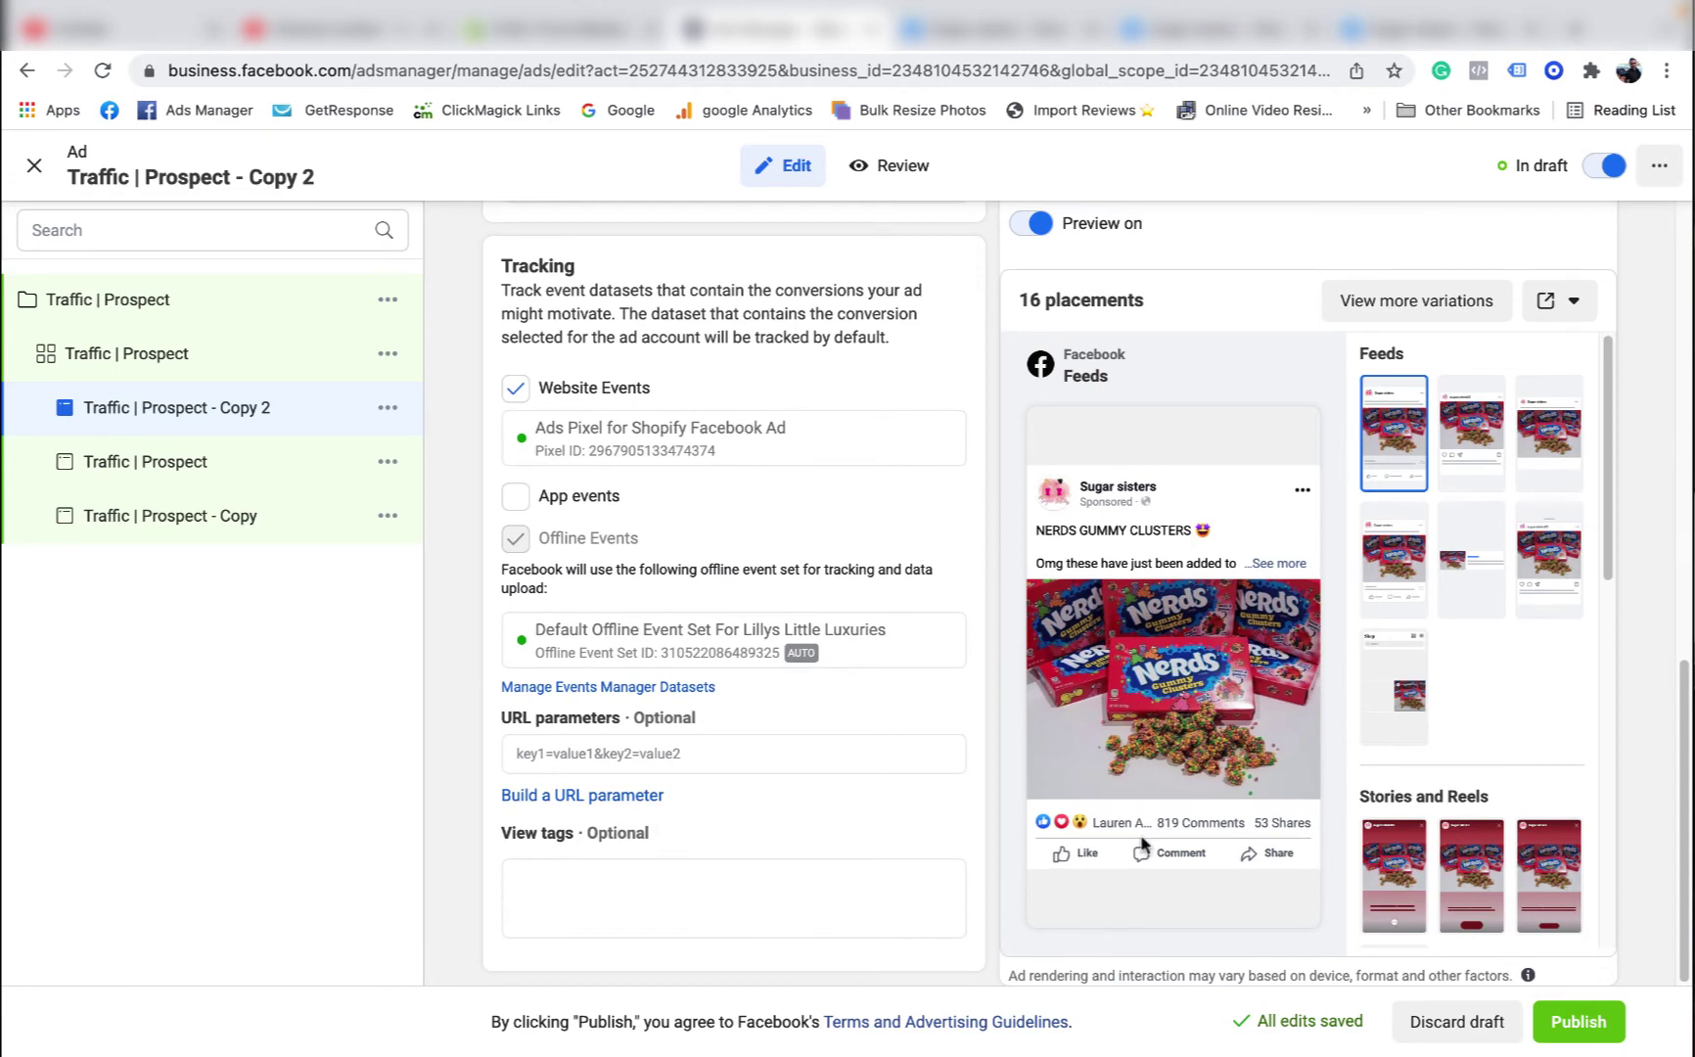
{"action": "left_click", "coordinate": [181, 460]}
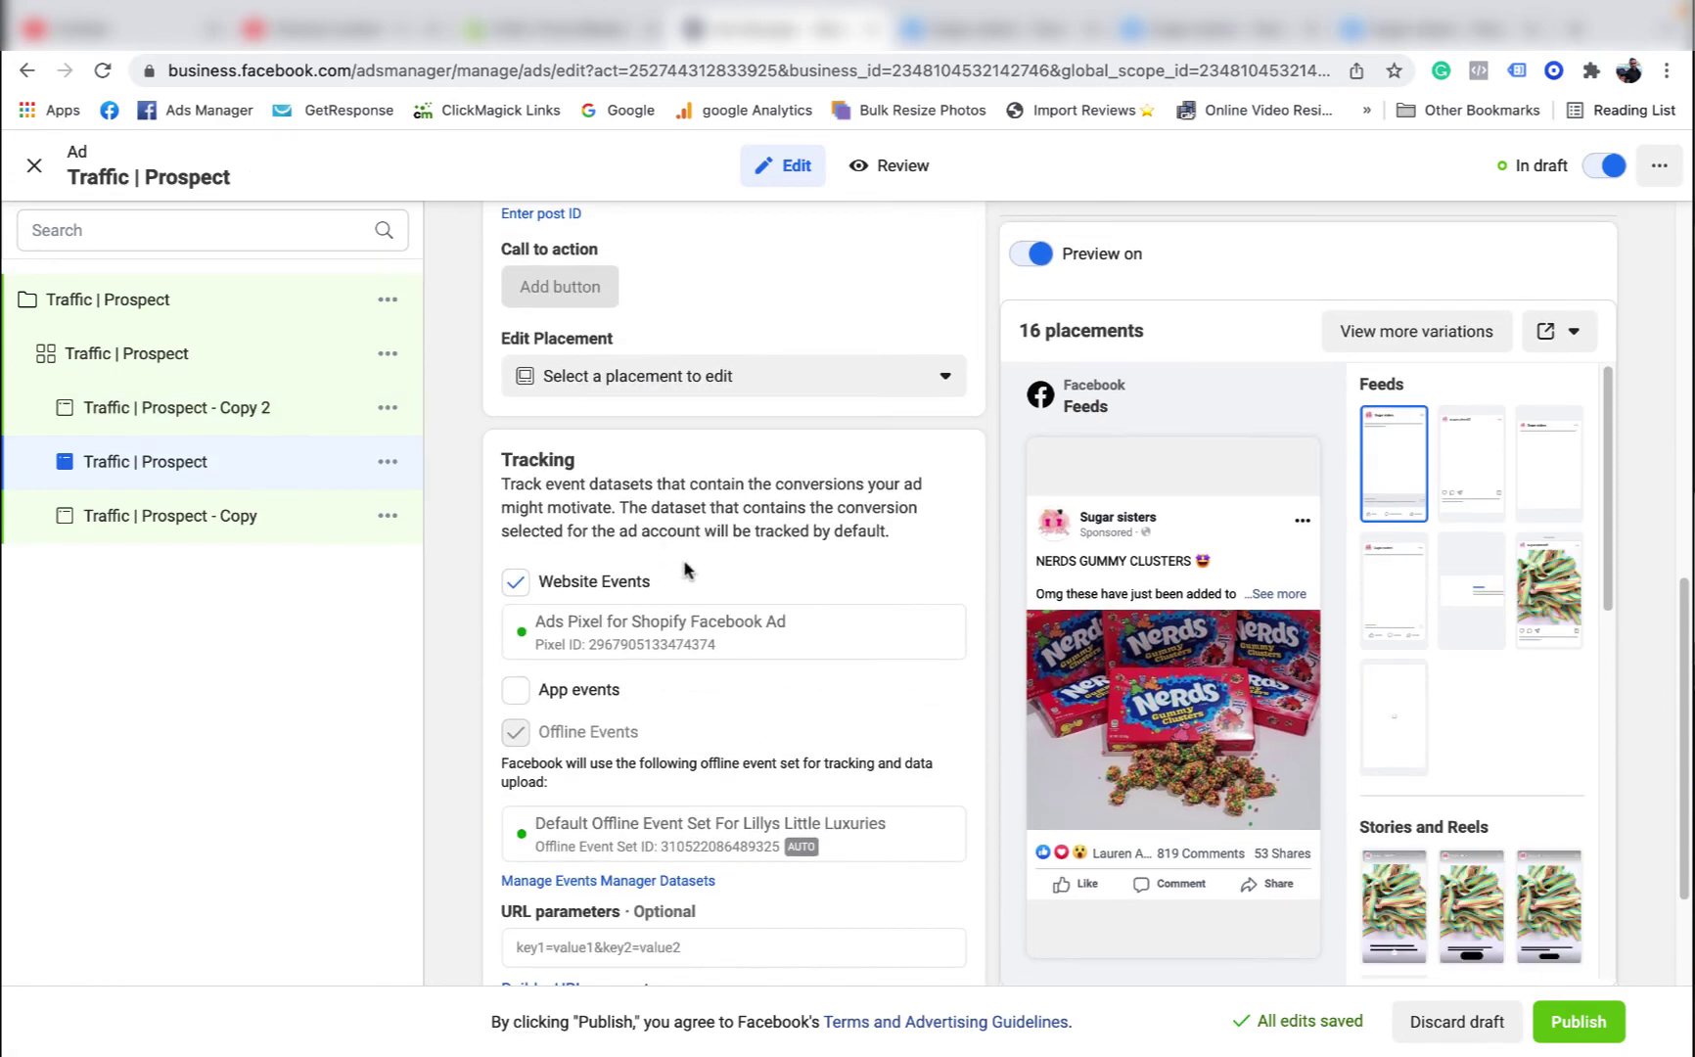
{"action": "left_click", "coordinate": [250, 518]}
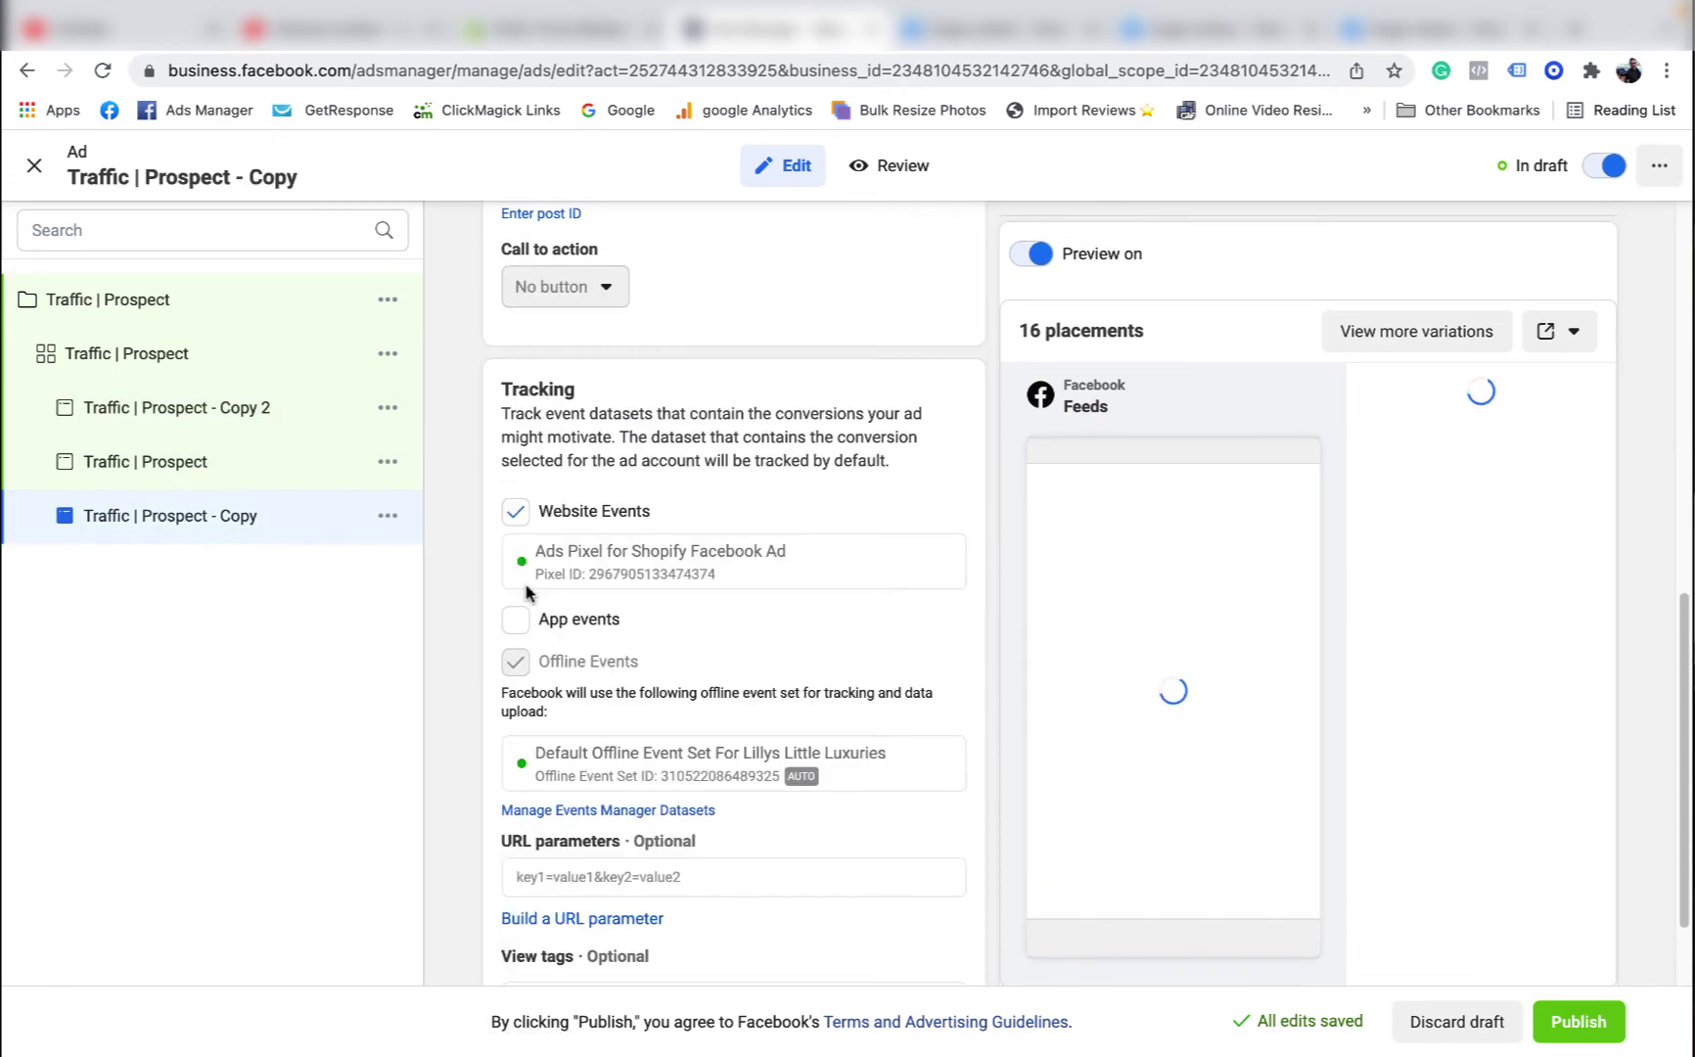
Step: Close the ad editor and review the draft's campaign, ad set and three ads before returning to Campaigns
{"action": "left_click", "coordinate": [34, 166]}
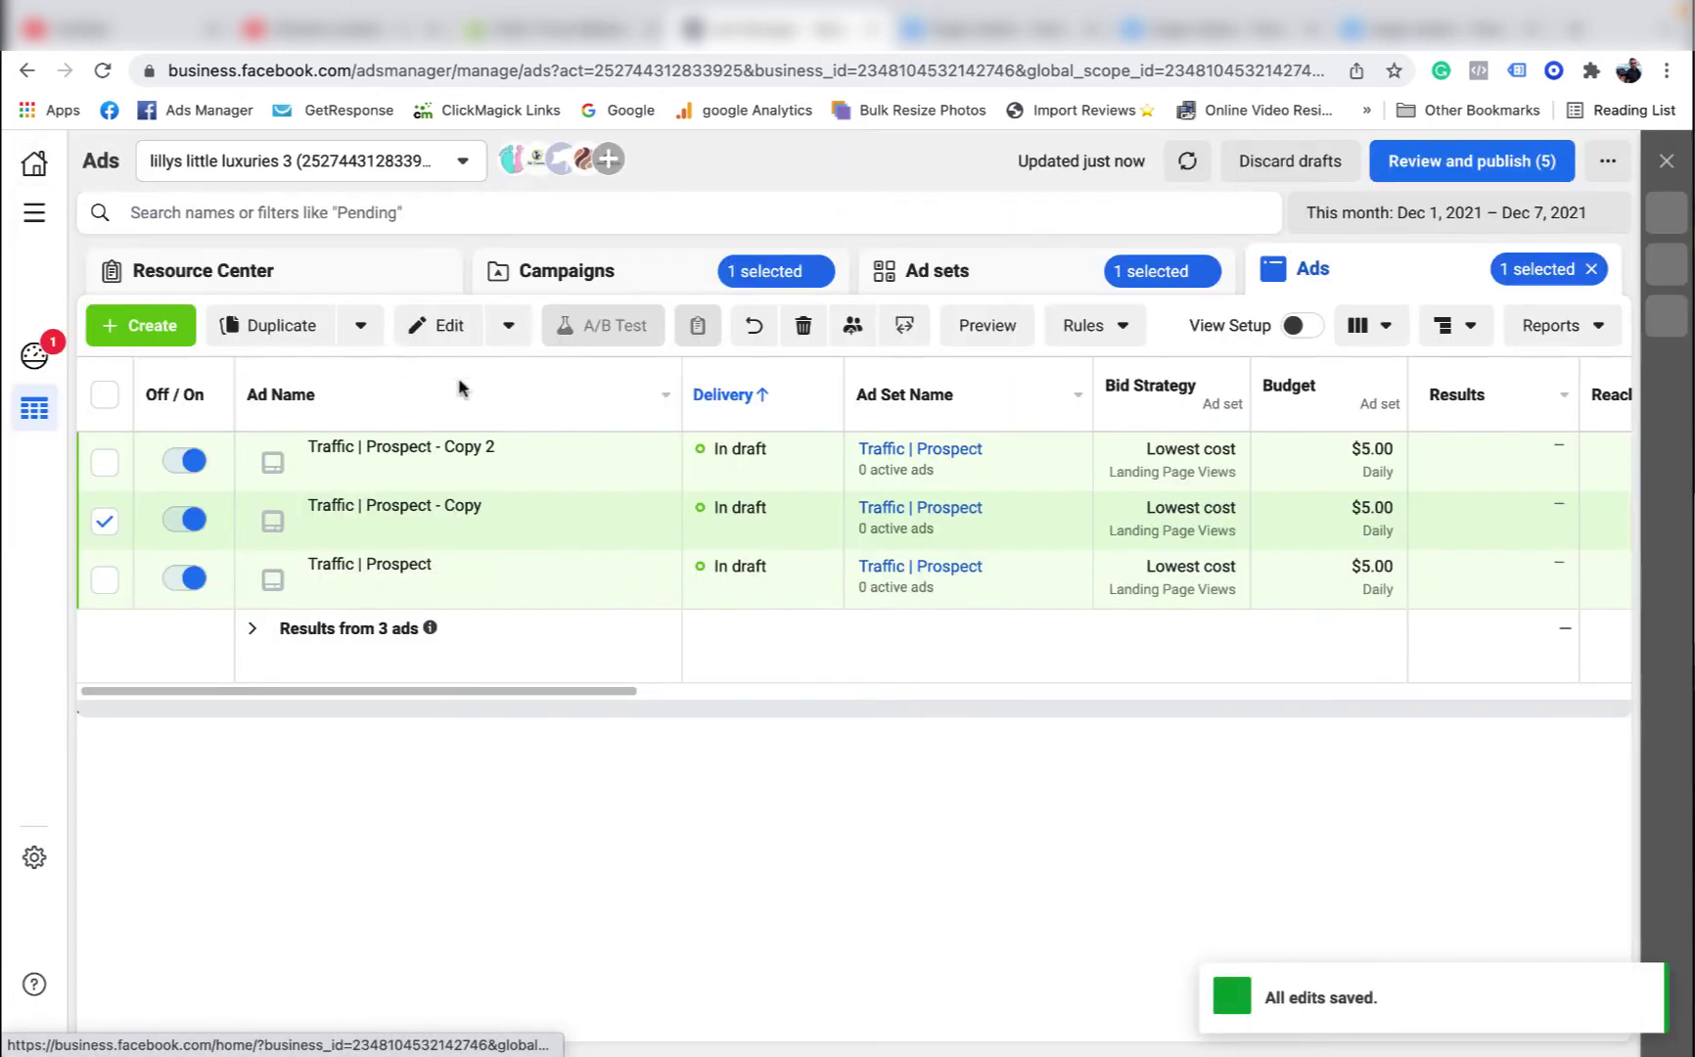
{"action": "left_click", "coordinate": [585, 275]}
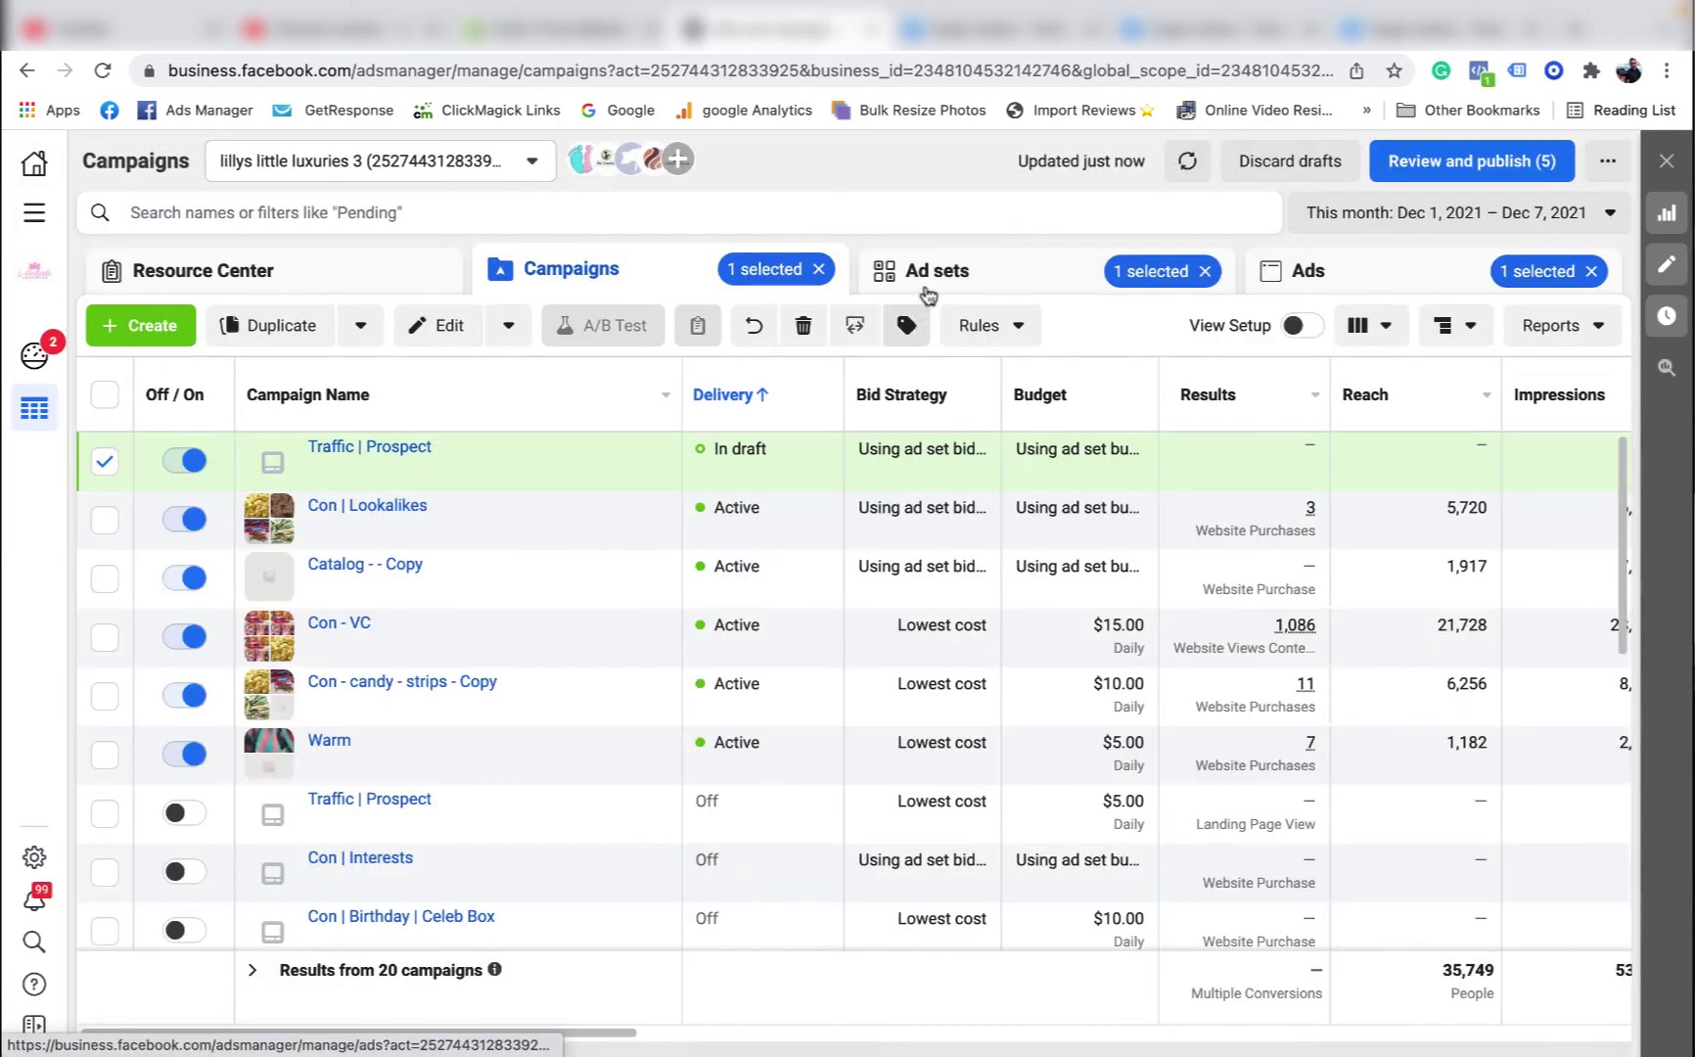
{"action": "left_click", "coordinate": [925, 274]}
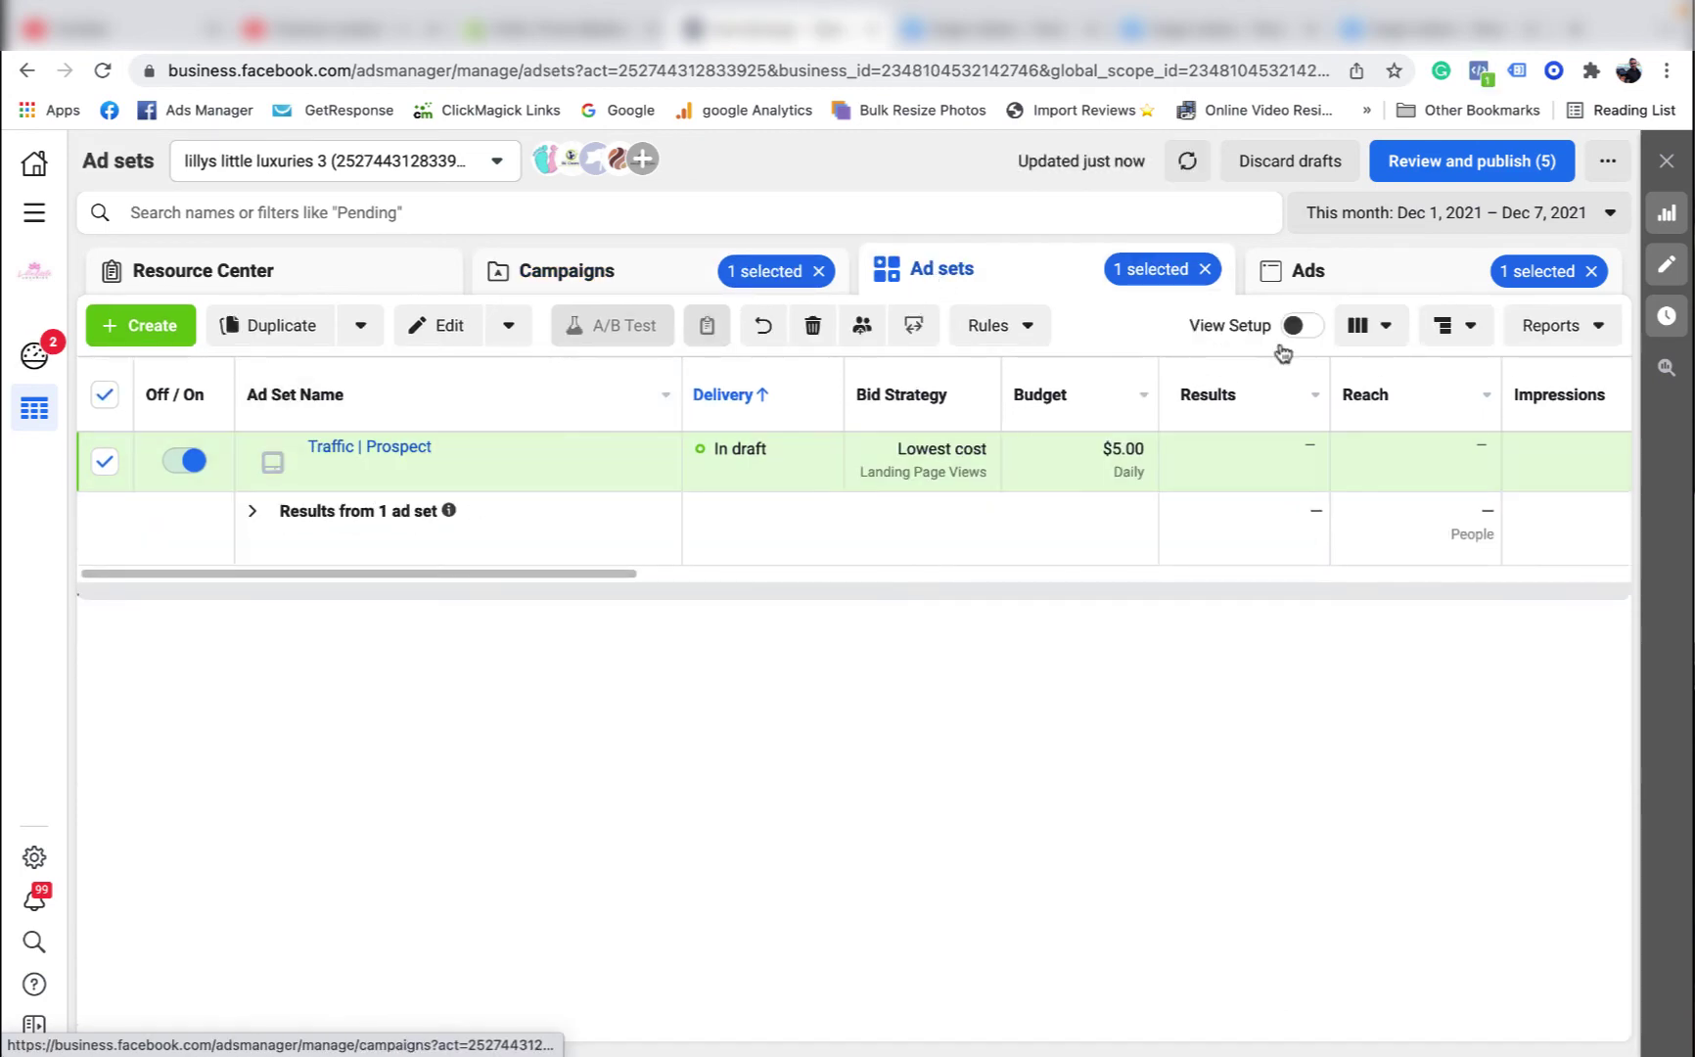
{"action": "left_click", "coordinate": [1337, 278]}
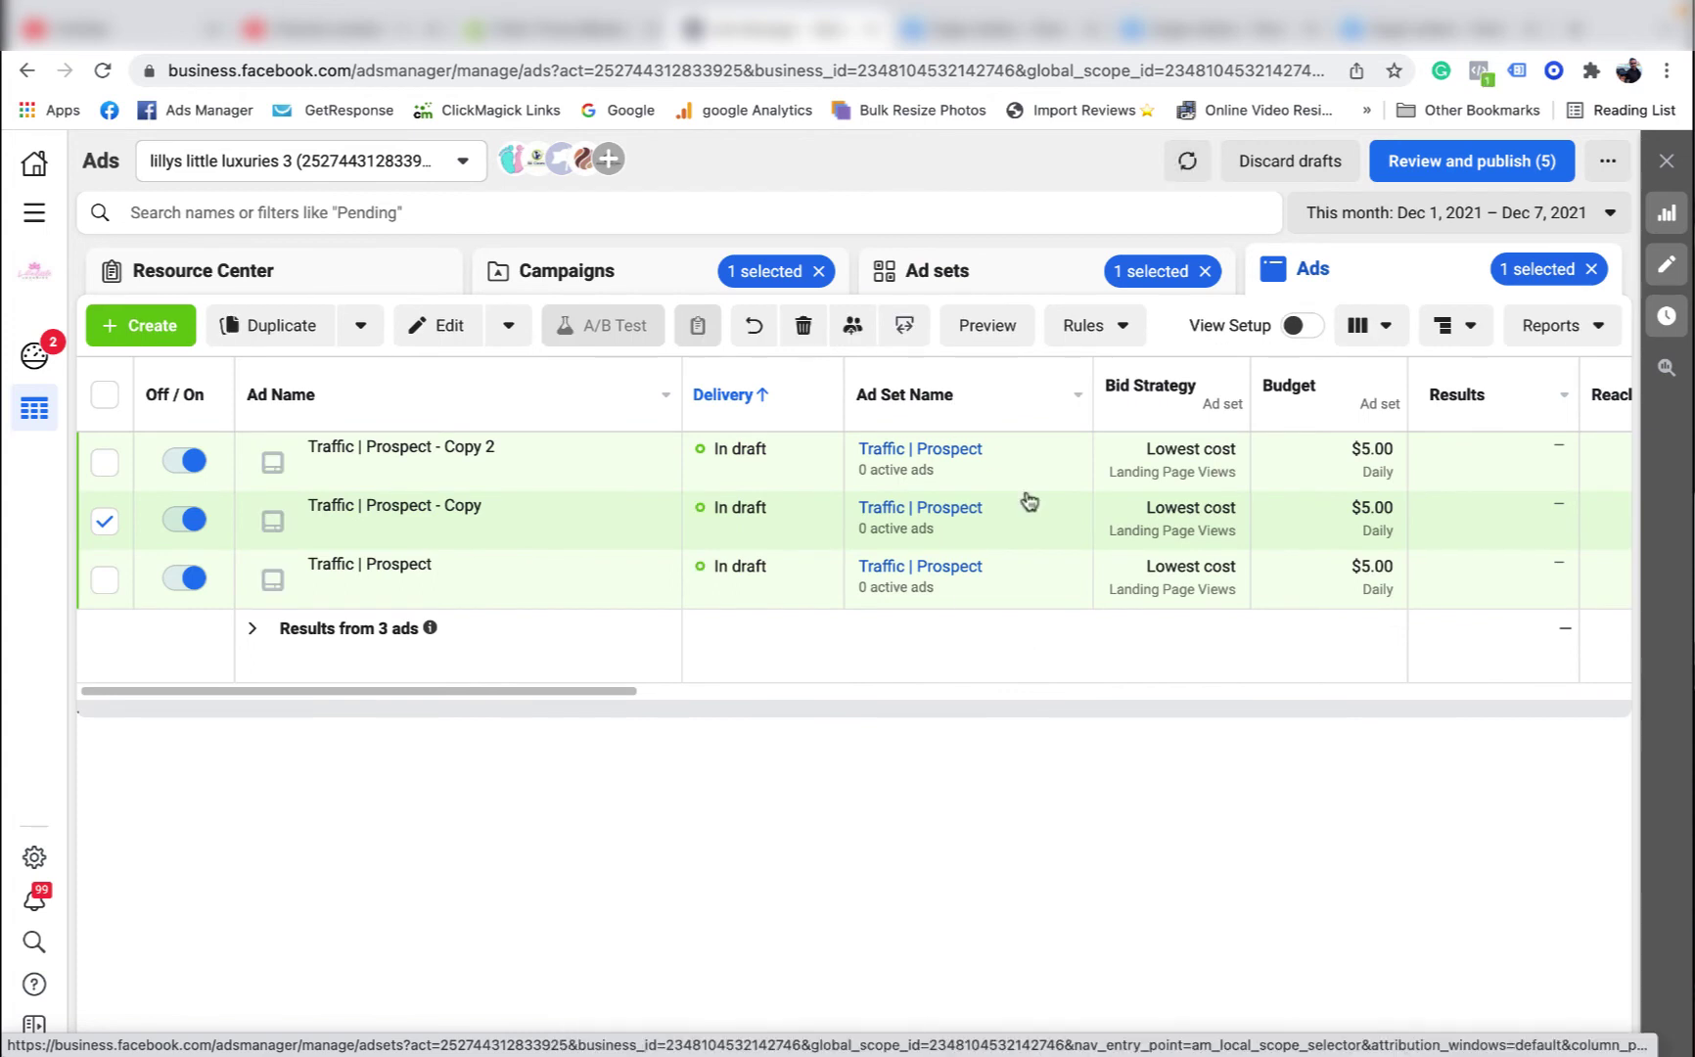
{"action": "left_click_drag", "start_coordinate": [511, 698], "coordinate": [728, 722]}
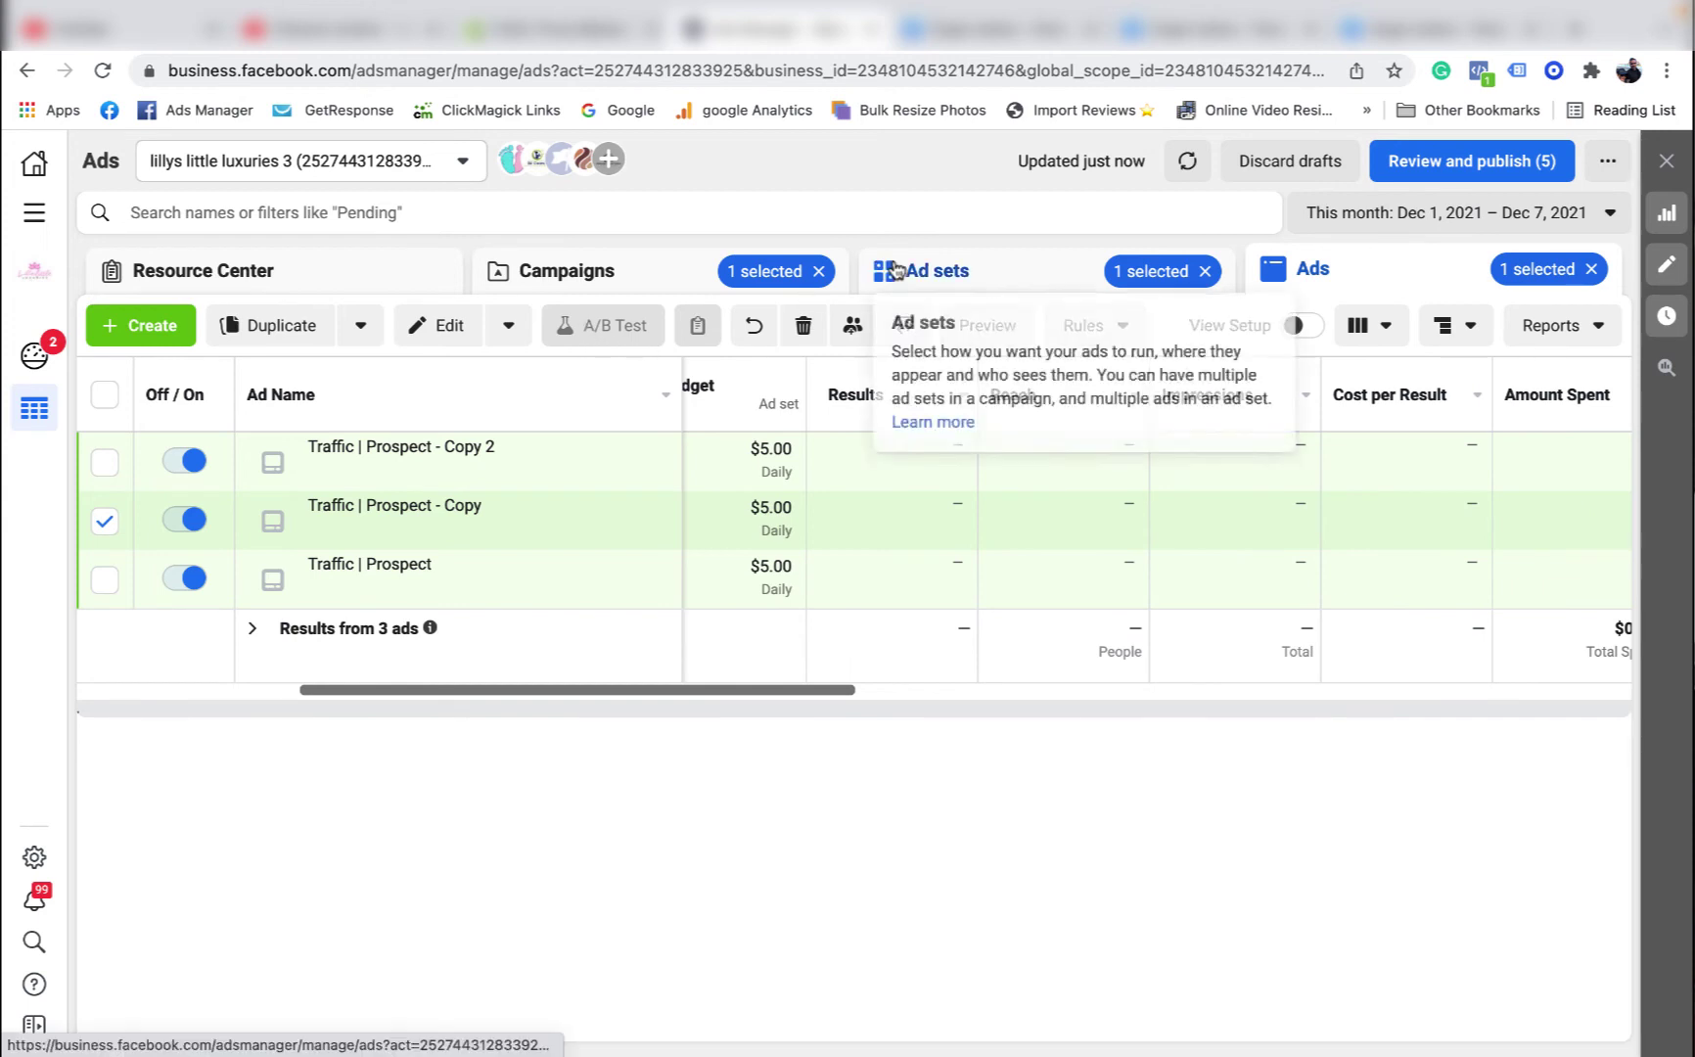
{"action": "left_click", "coordinate": [606, 279]}
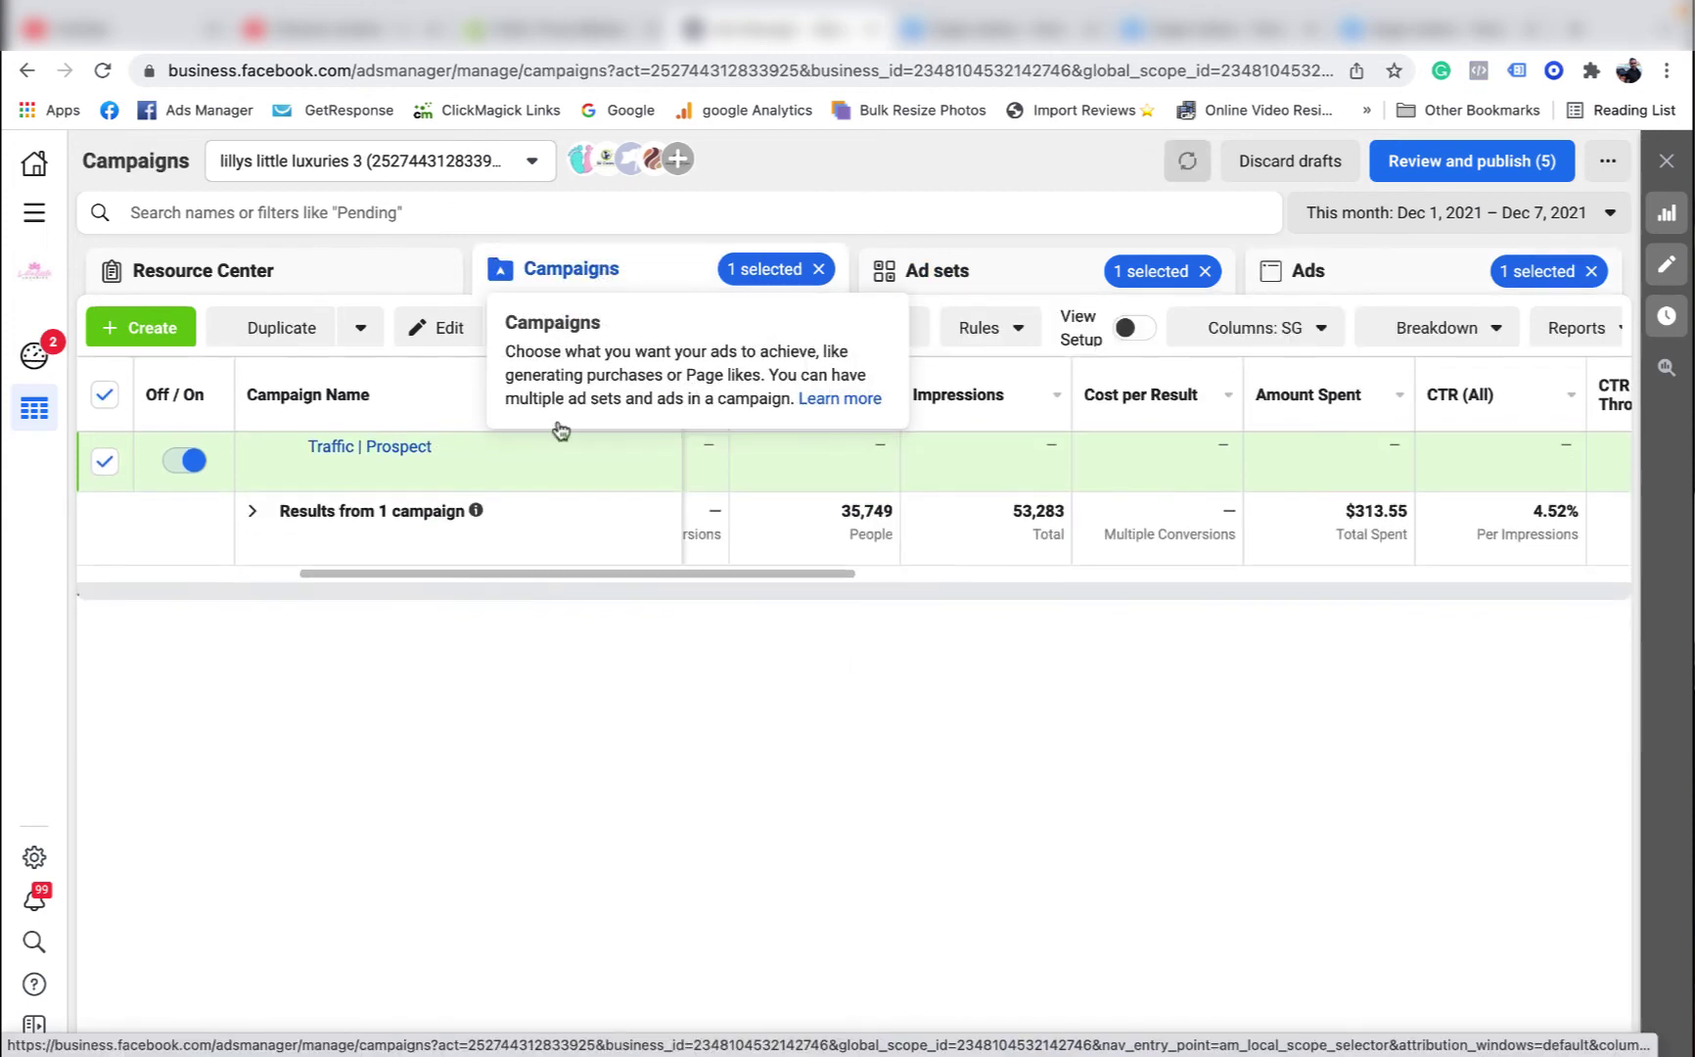
Step: Compare results of Con - VC and Con - candy - strips - Copy, then reselect Traffic | Prospect
{"action": "left_click", "coordinate": [103, 461]}
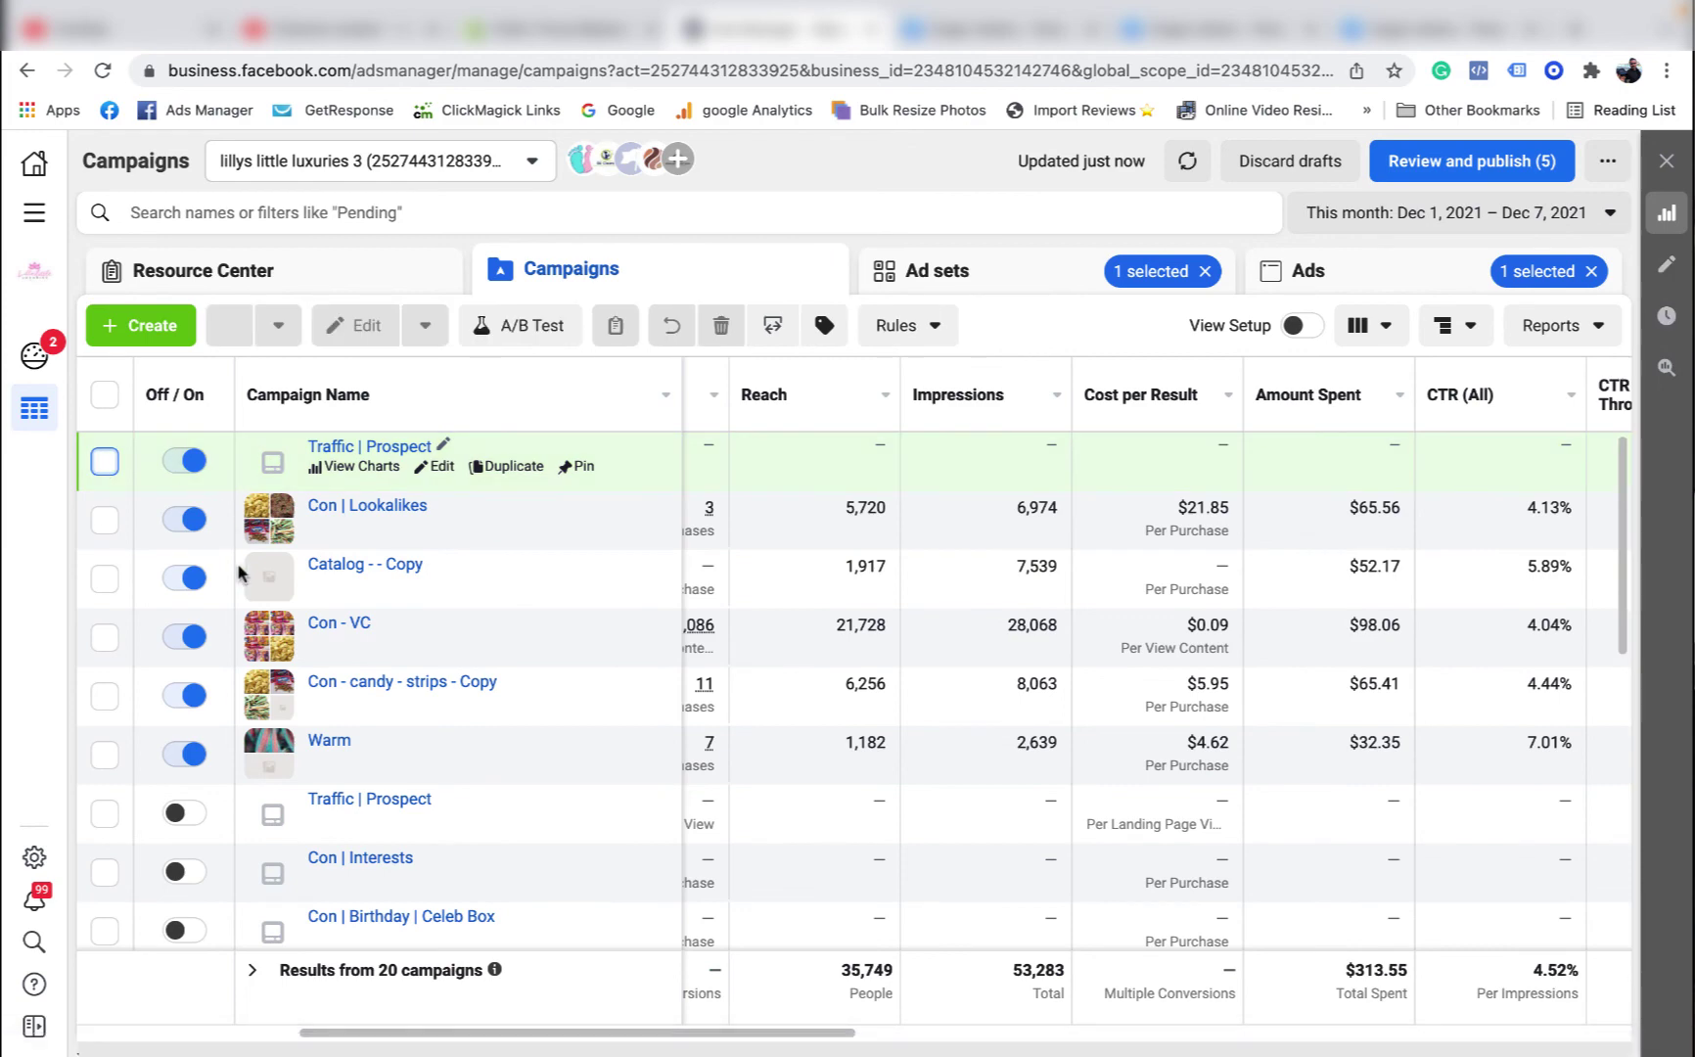
{"action": "left_click", "coordinate": [105, 642]}
{"action": "left_click_drag", "start_coordinate": [631, 1032], "coordinate": [1425, 1049]}
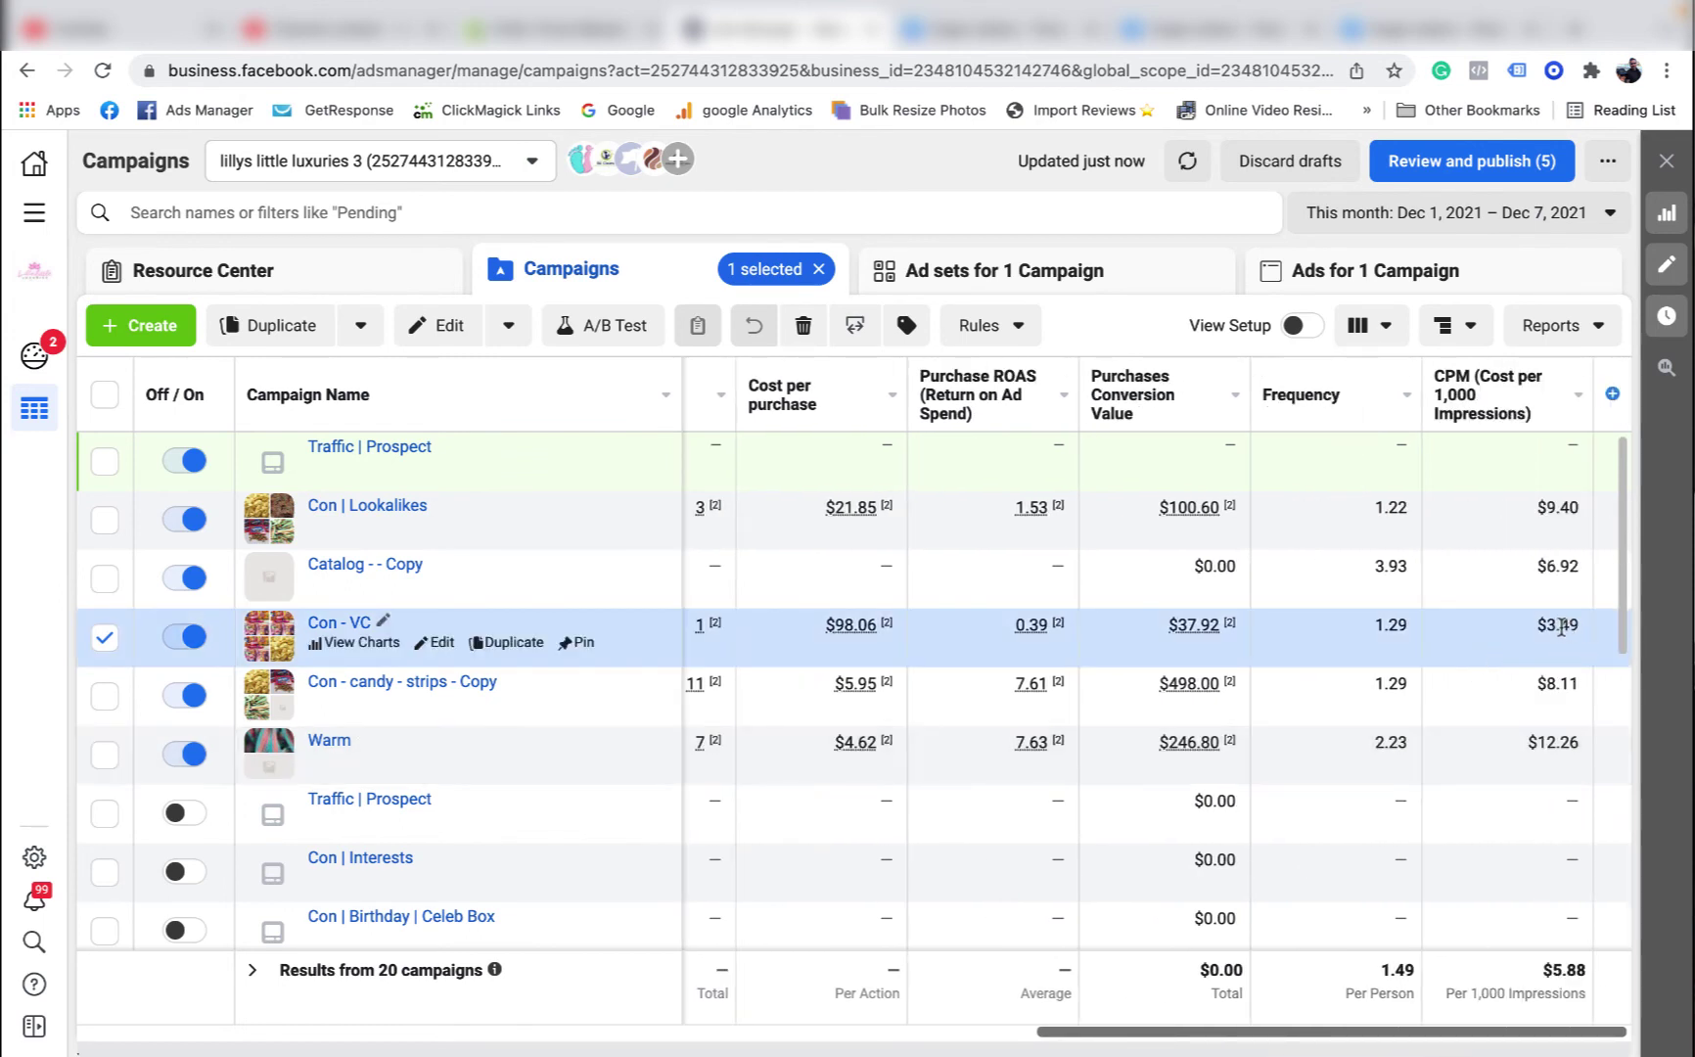
{"action": "left_click", "coordinate": [102, 699]}
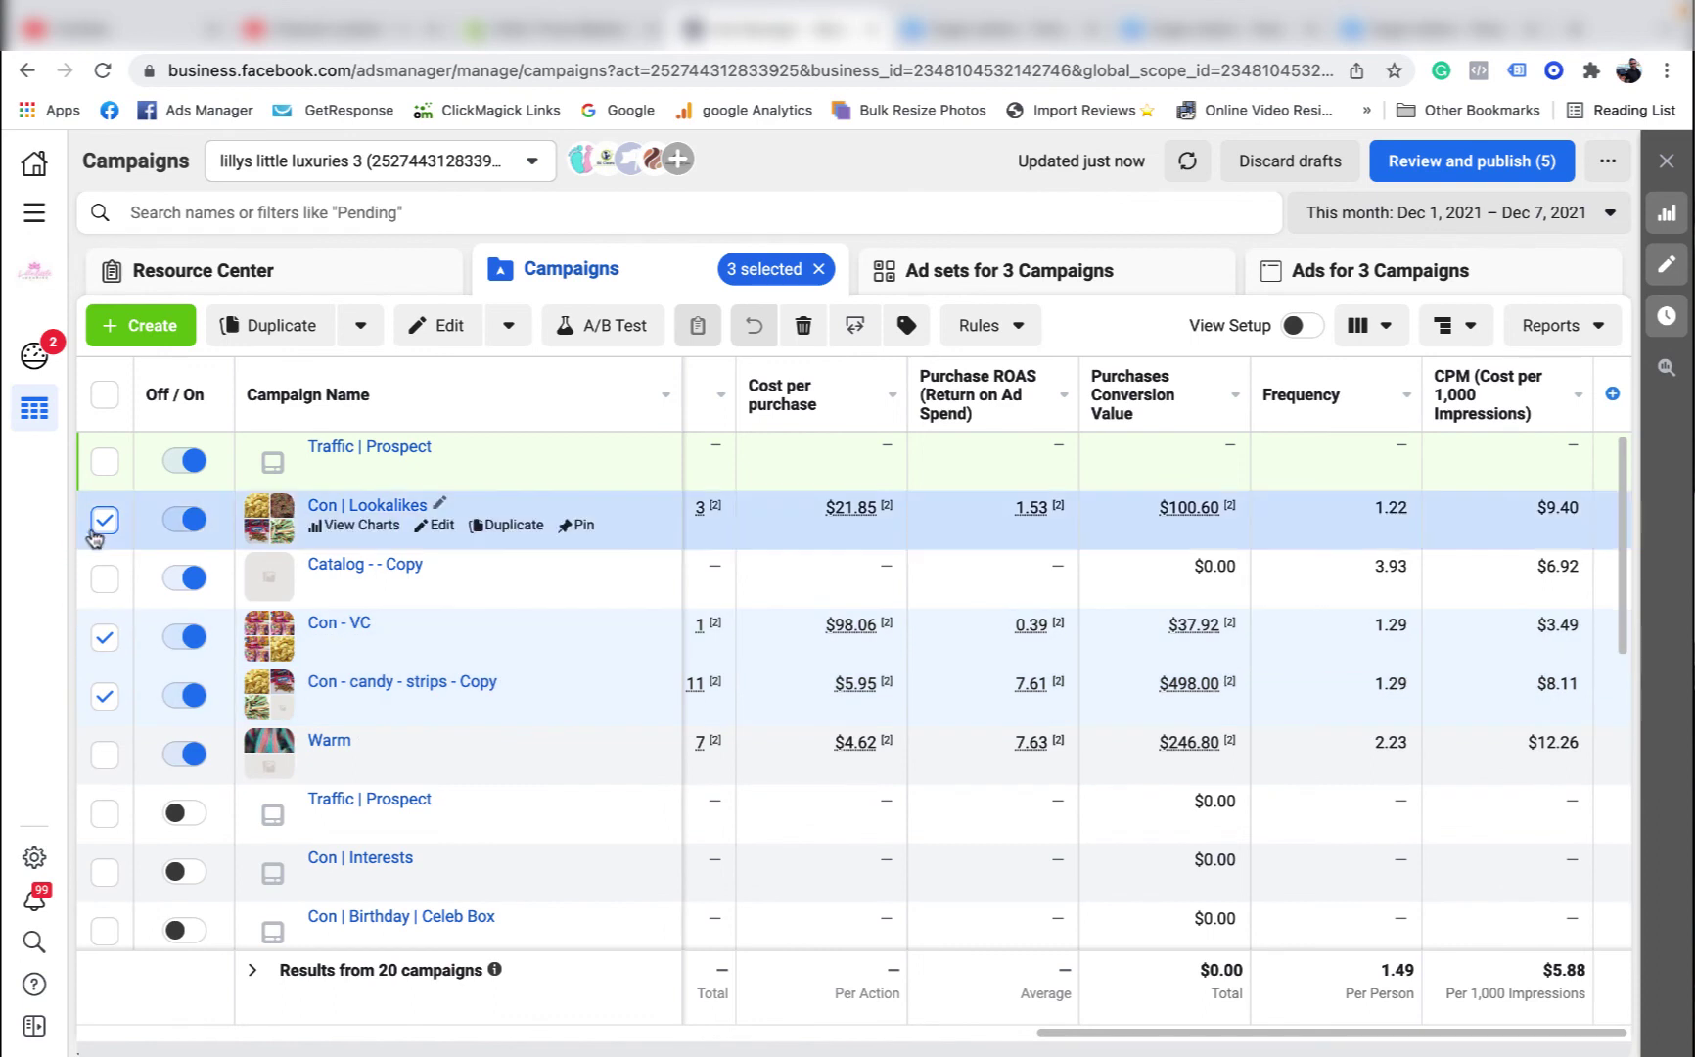
{"action": "left_click", "coordinate": [104, 519]}
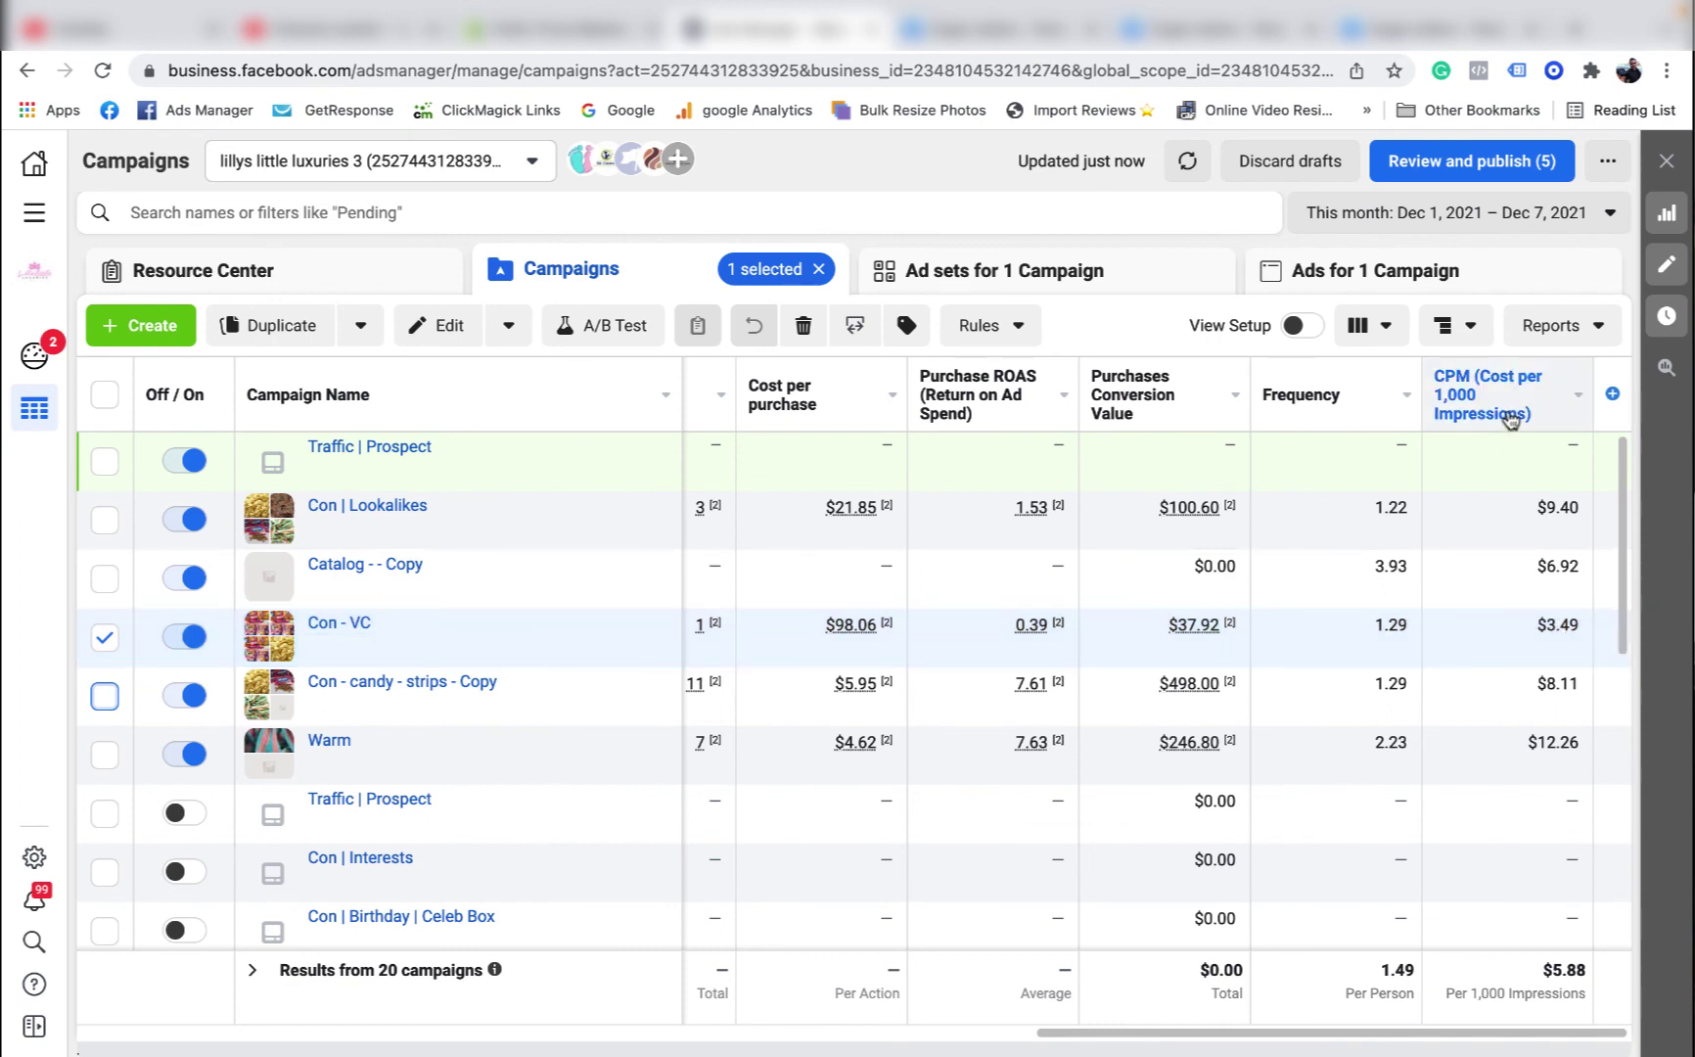
{"action": "mouse_move", "coordinate": [1514, 419]}
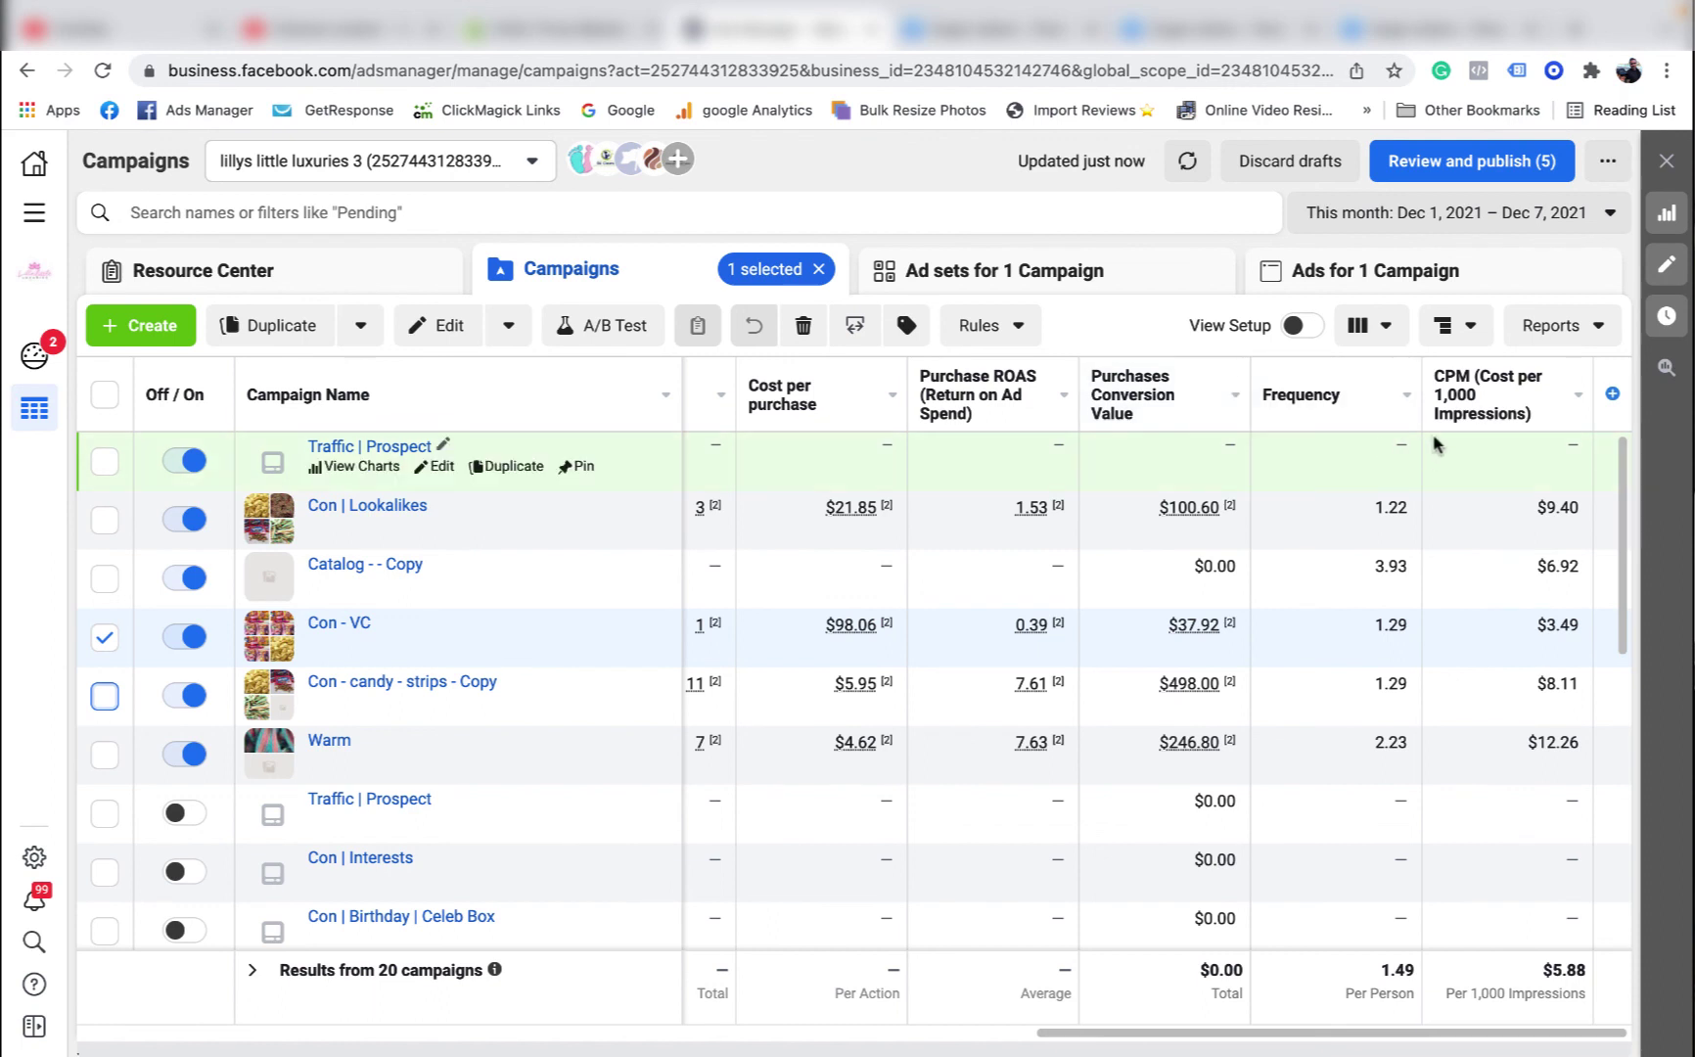
{"action": "left_click", "coordinate": [104, 461]}
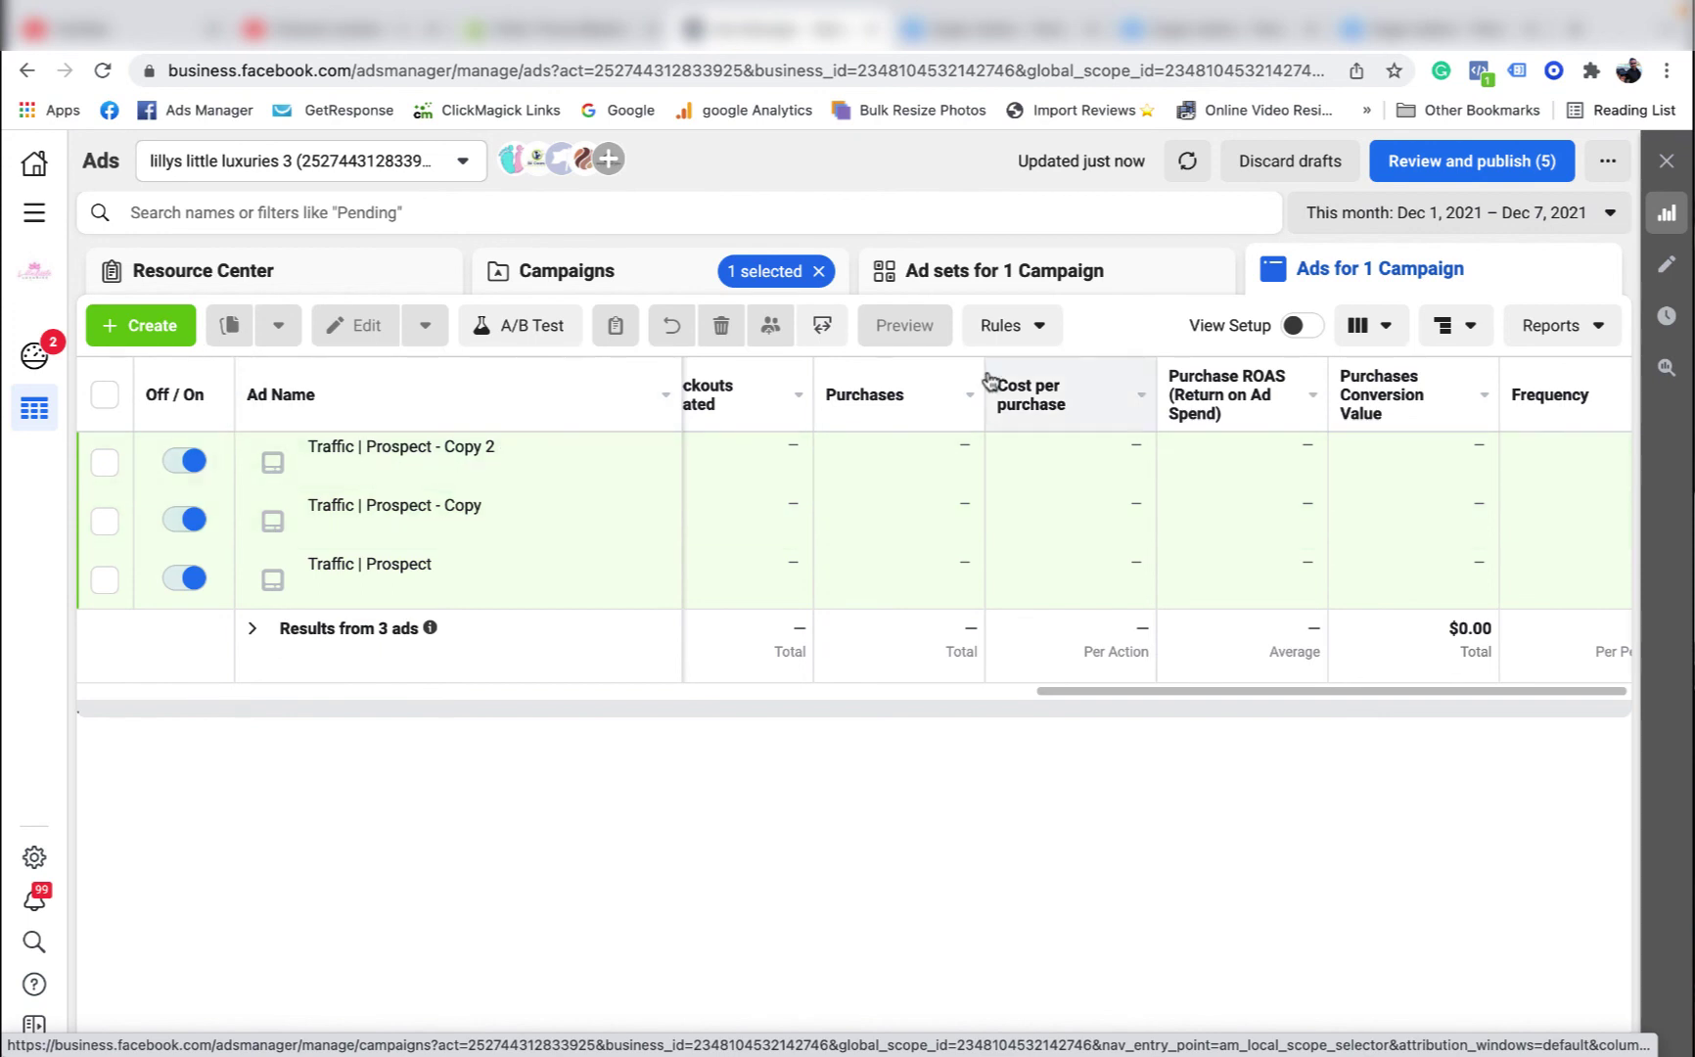
Step: On the Campaigns list, select Con - VC alongside Traffic | Prospect and scroll the table back left
{"action": "mouse_move", "coordinate": [972, 283]}
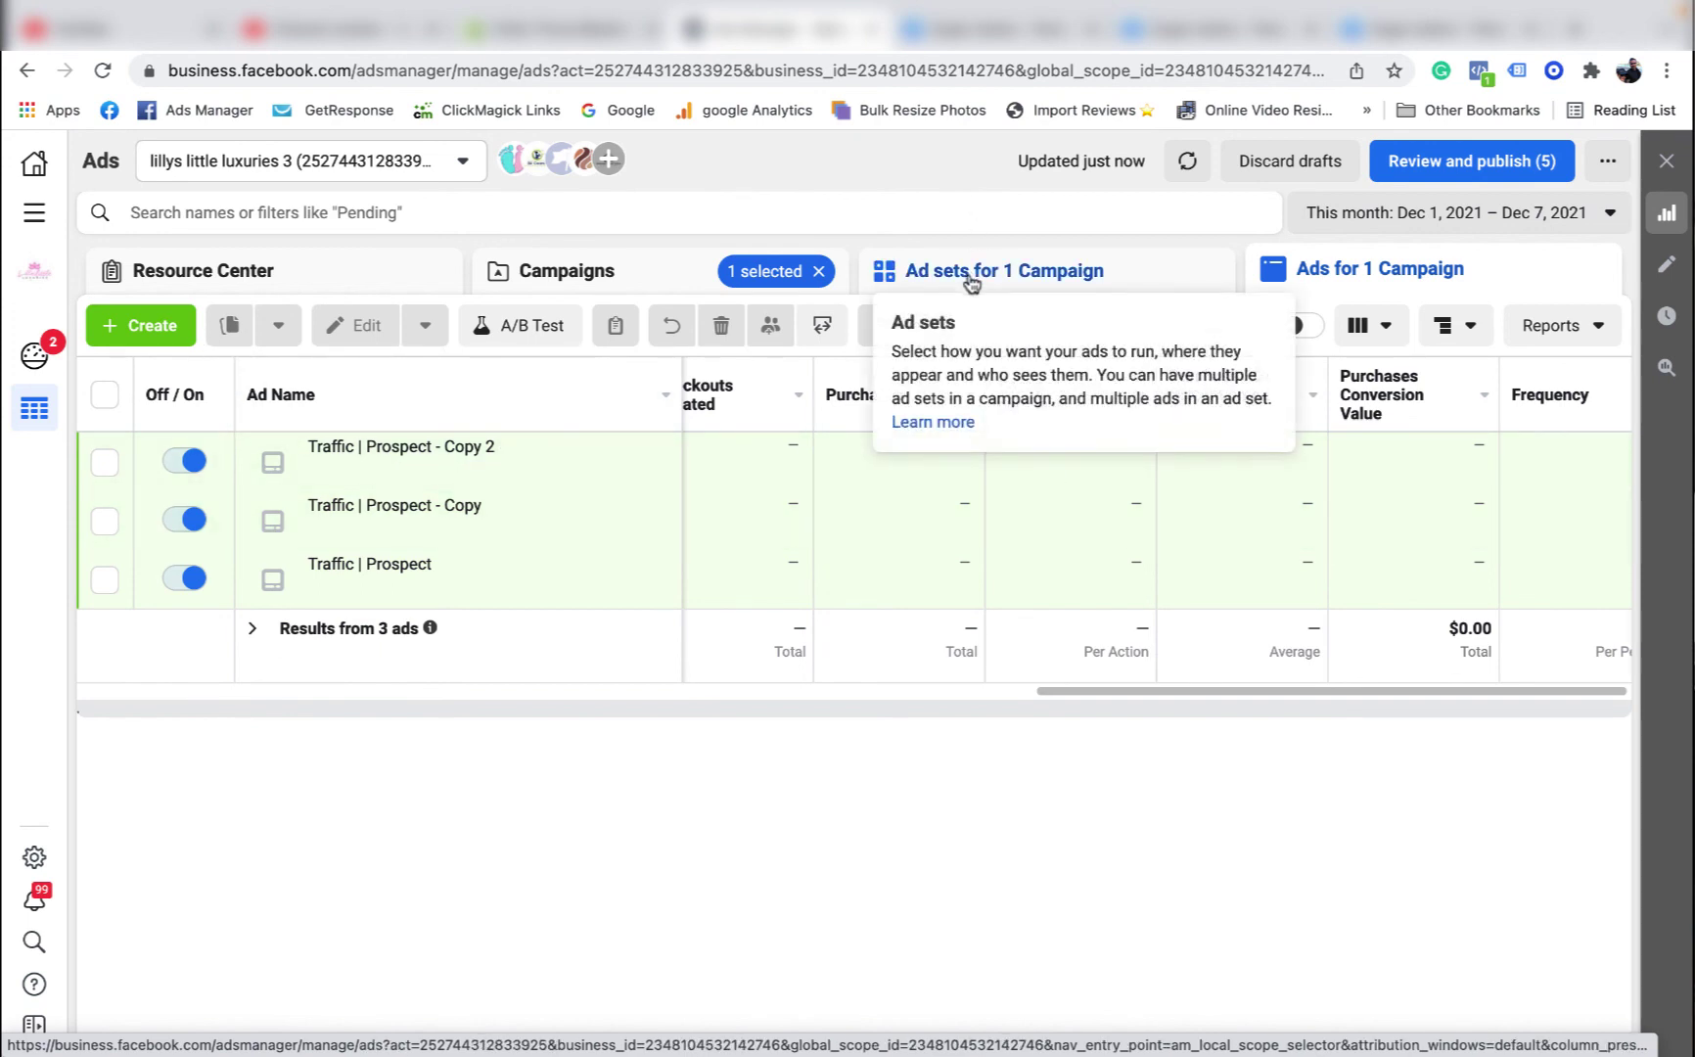
{"action": "left_click", "coordinate": [647, 283]}
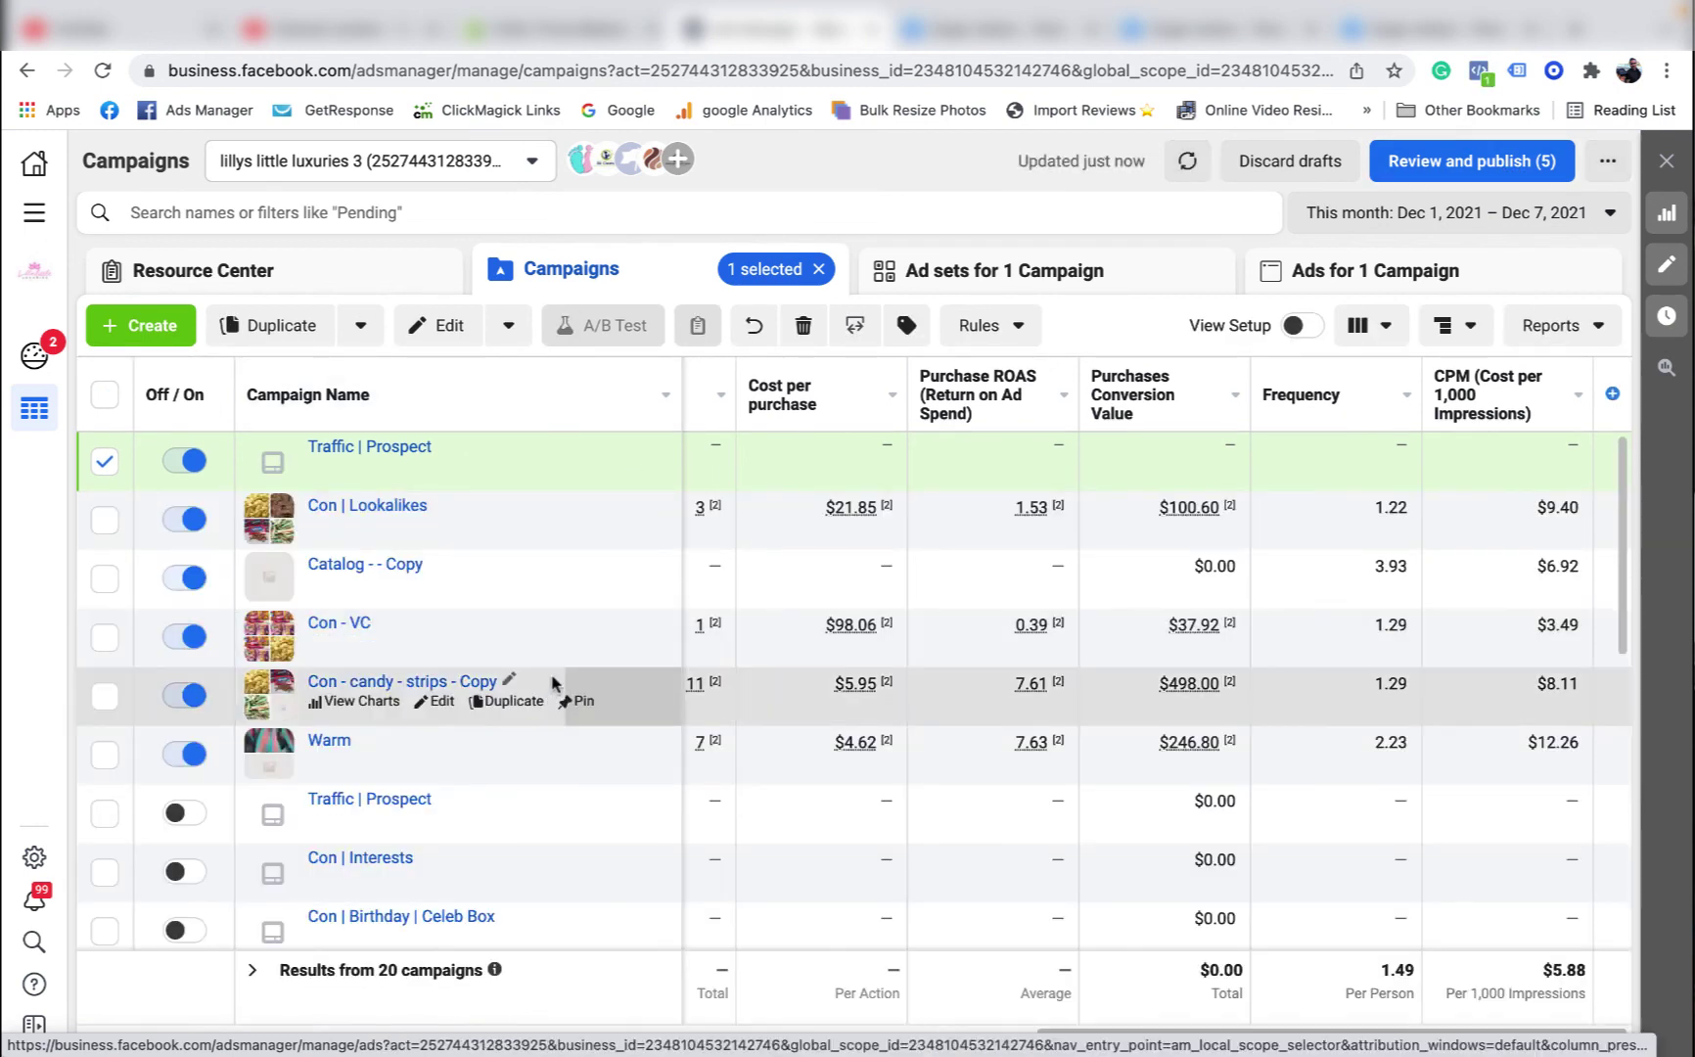
{"action": "left_click", "coordinate": [105, 637]}
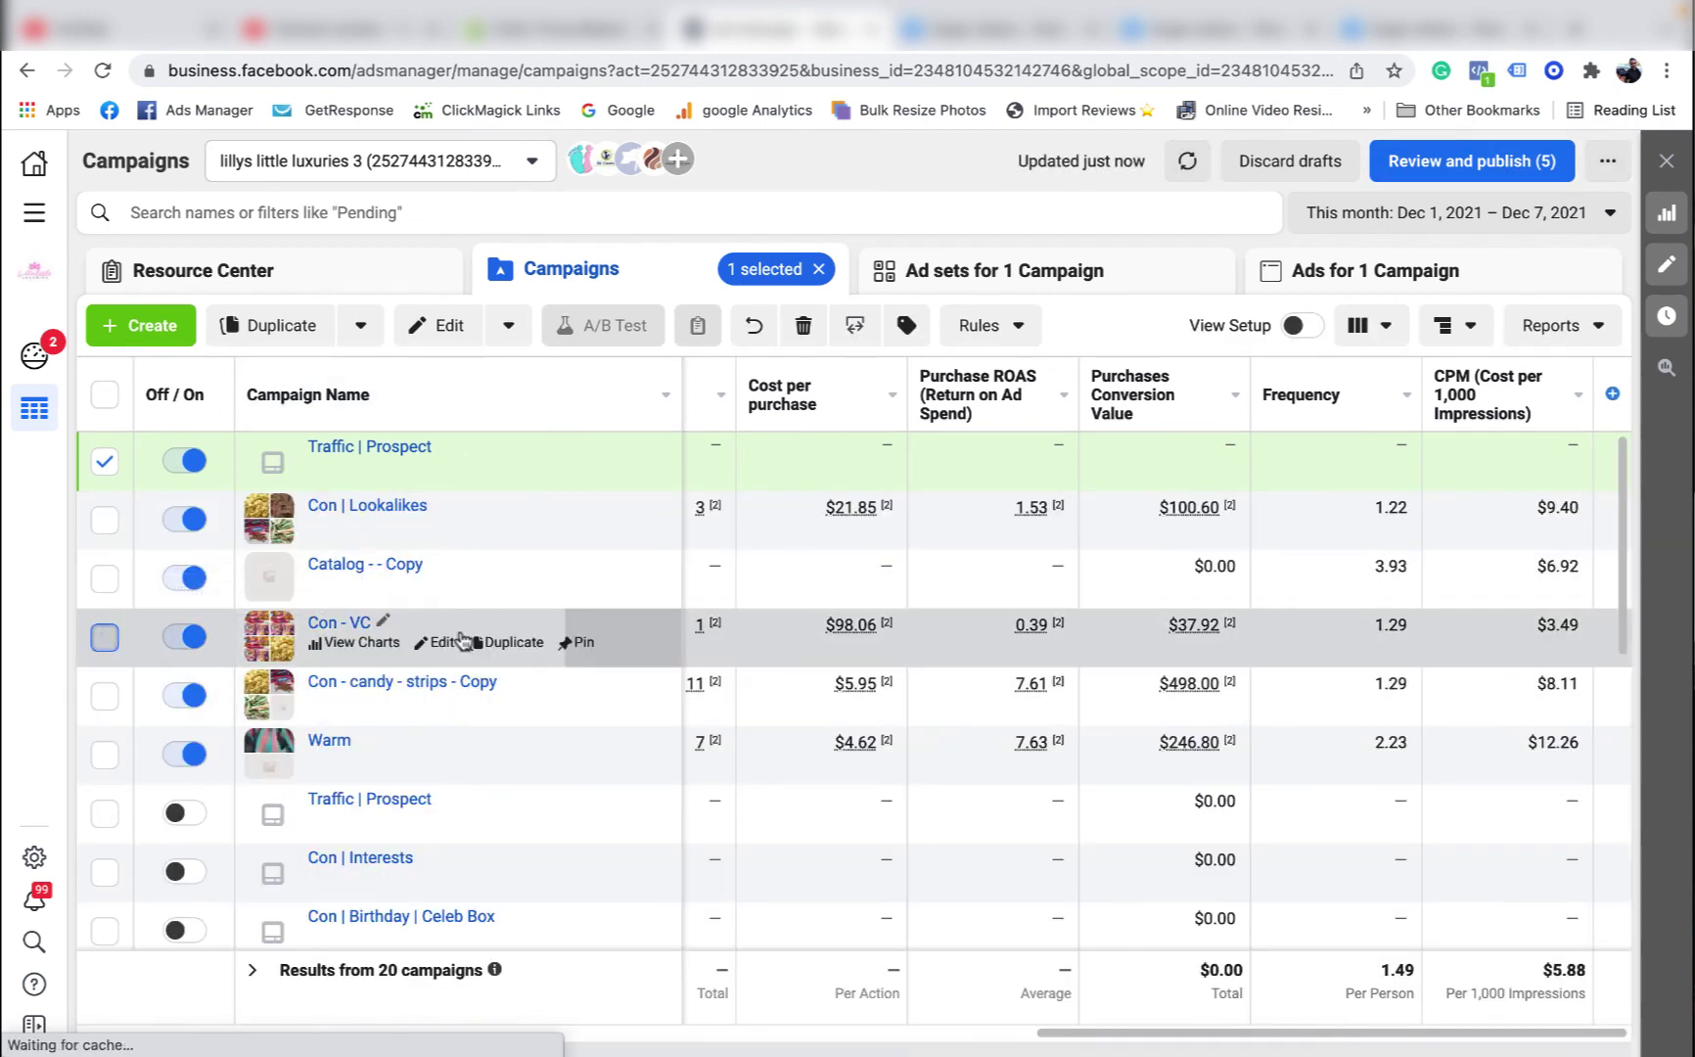
{"action": "left_click_drag", "start_coordinate": [1116, 1032], "coordinate": [157, 1033]}
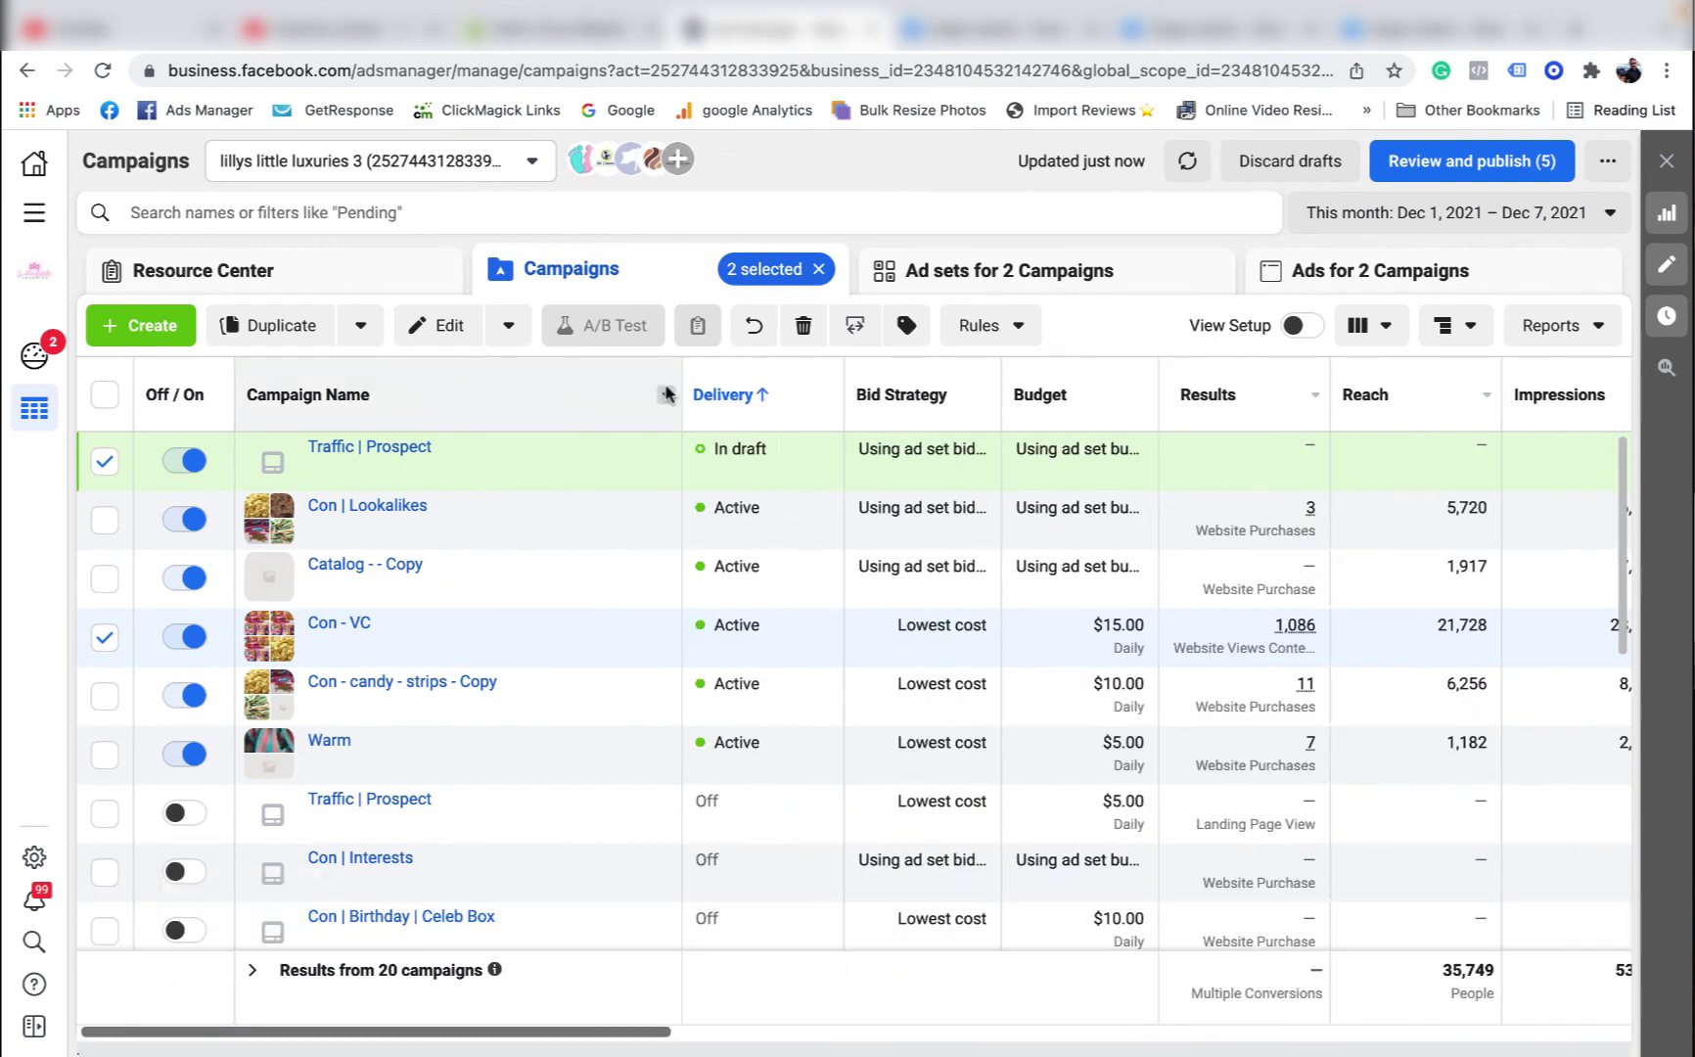